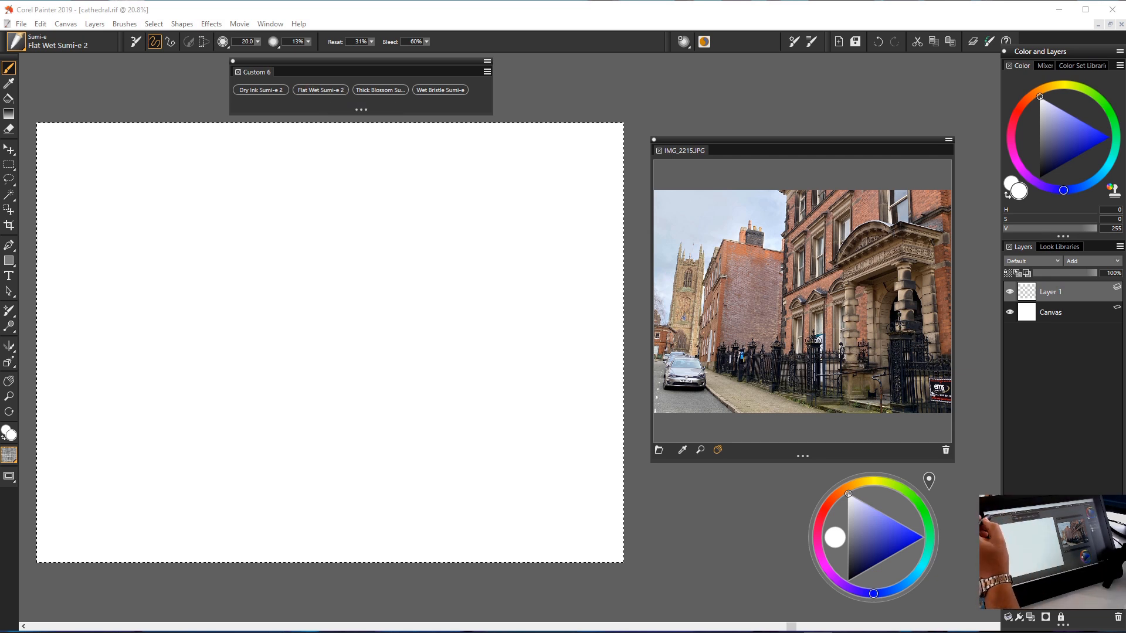
left_click(27, 42)
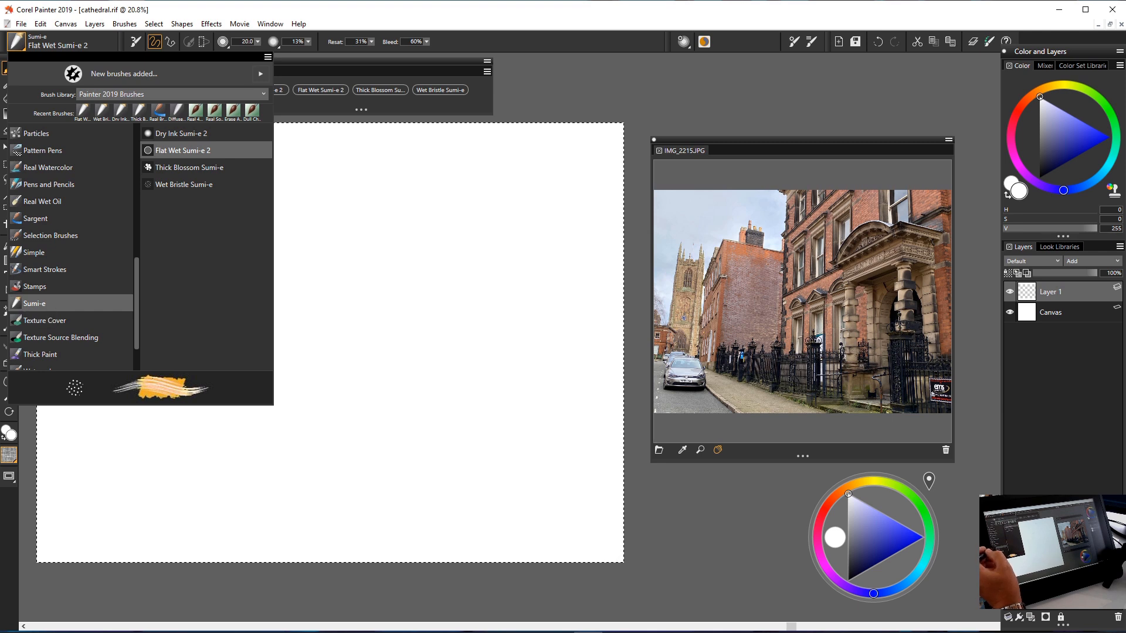
left_click(357, 72)
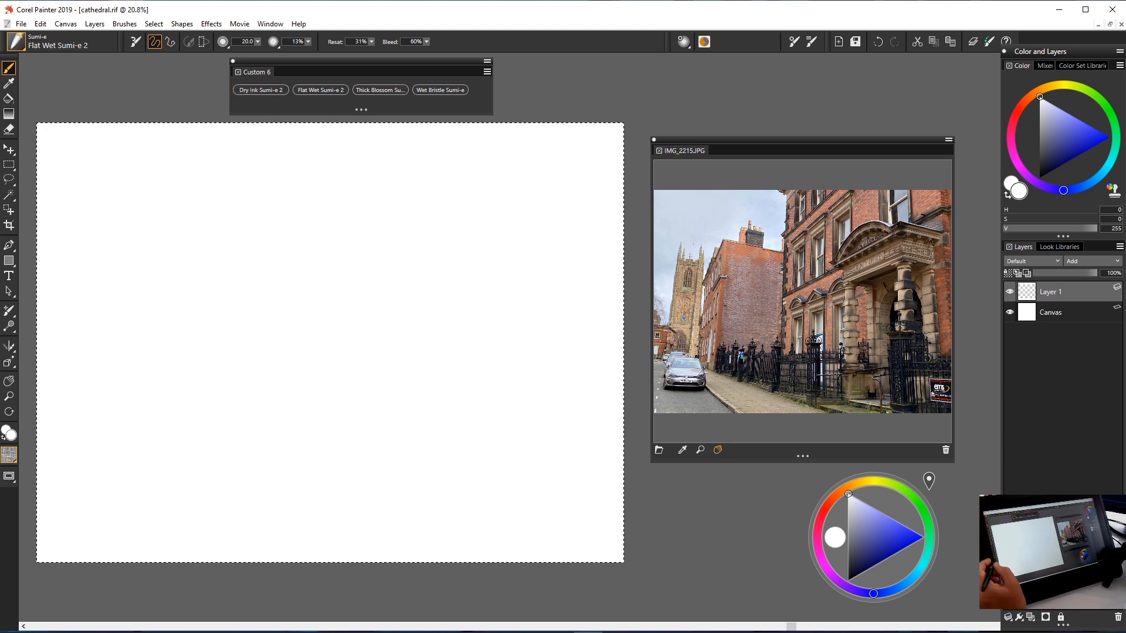
left_click(9, 455)
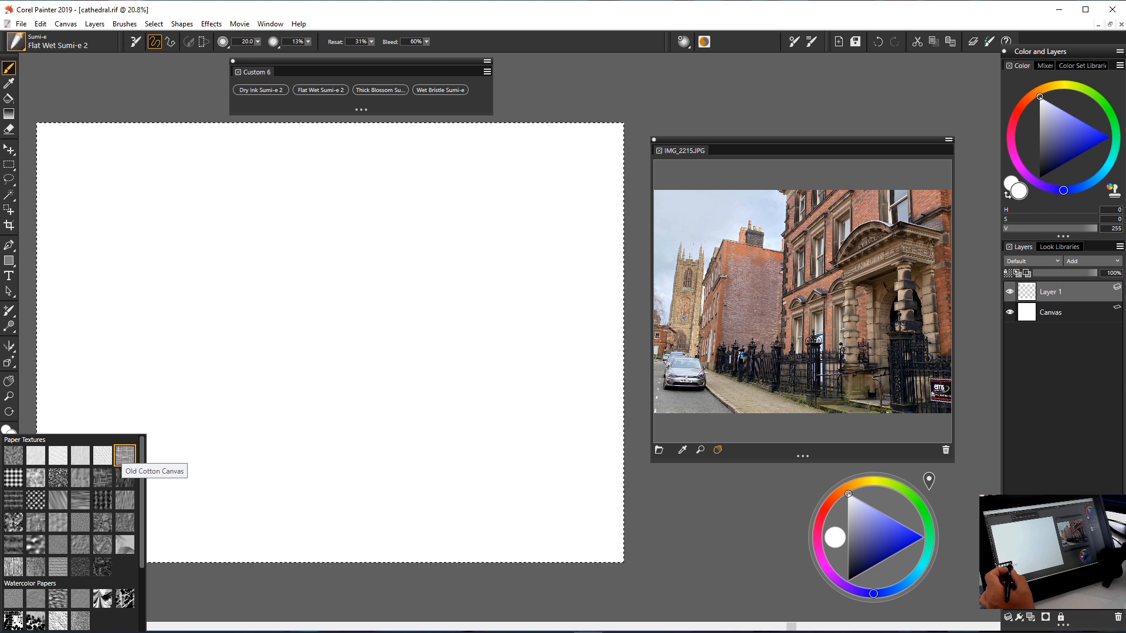
left_click(96, 95)
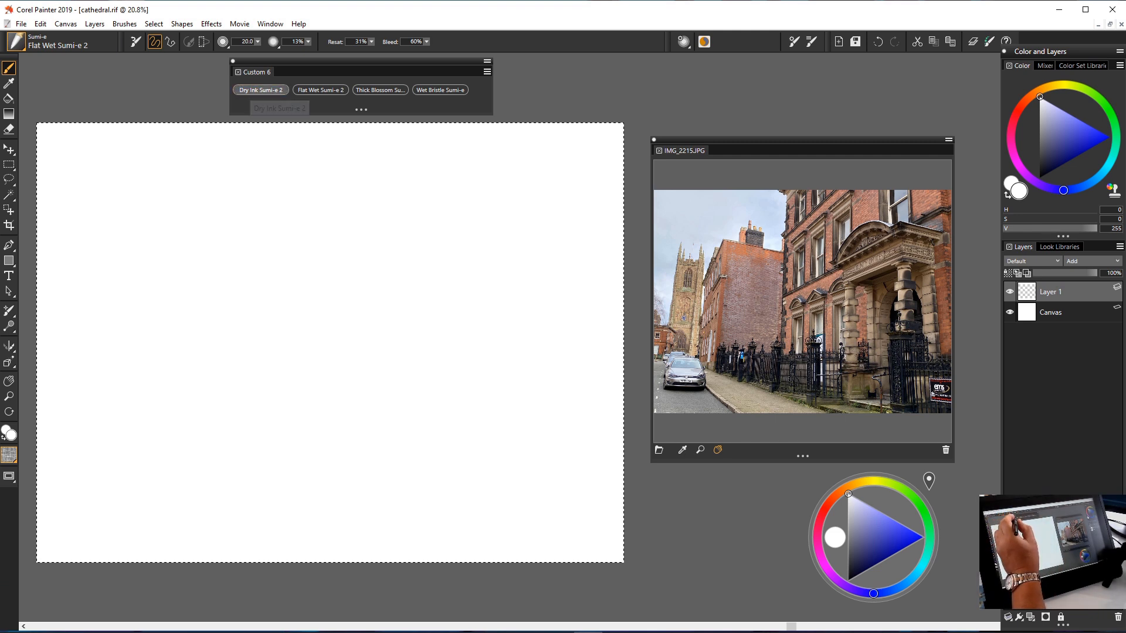
With the Dry Ink Sumi-e 2 brush in very dark blue, draw the near building's tall vertical edge and the sloping pavement line below it.
left_click(260, 90)
left_click_drag(855, 577, 853, 568)
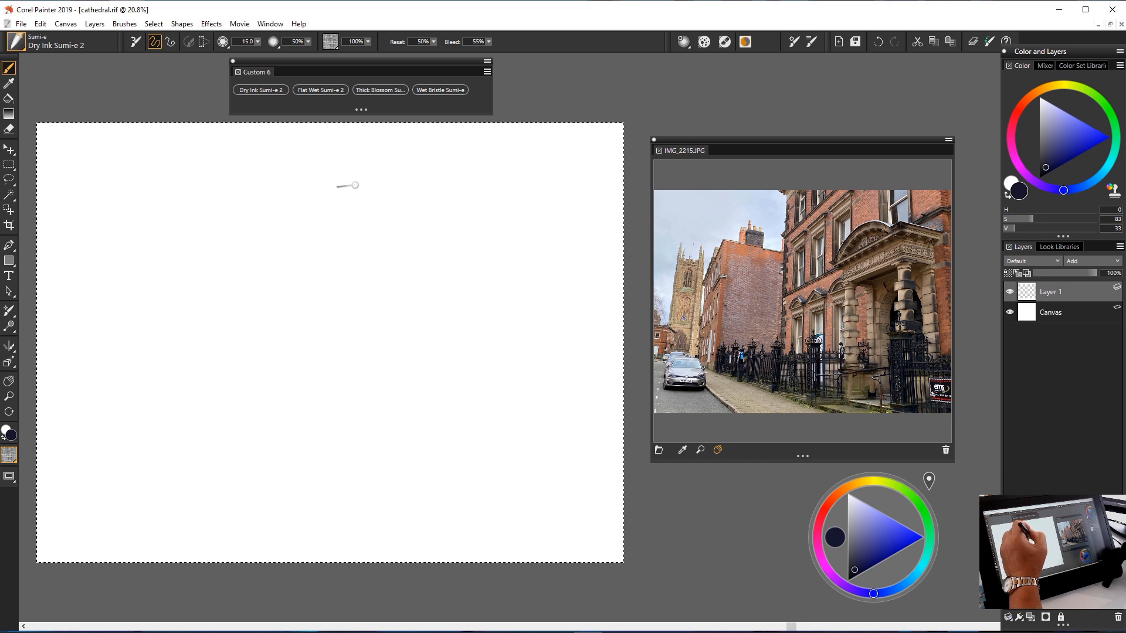
left_click_drag(349, 175, 345, 384)
left_click_drag(346, 309, 345, 393)
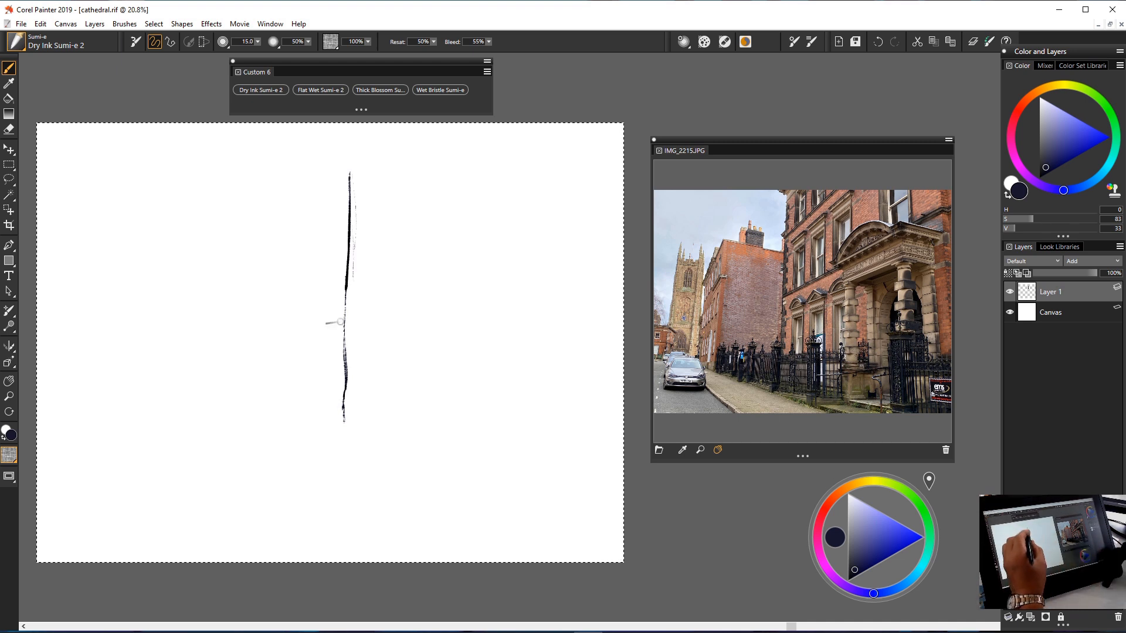
left_click_drag(345, 297, 348, 410)
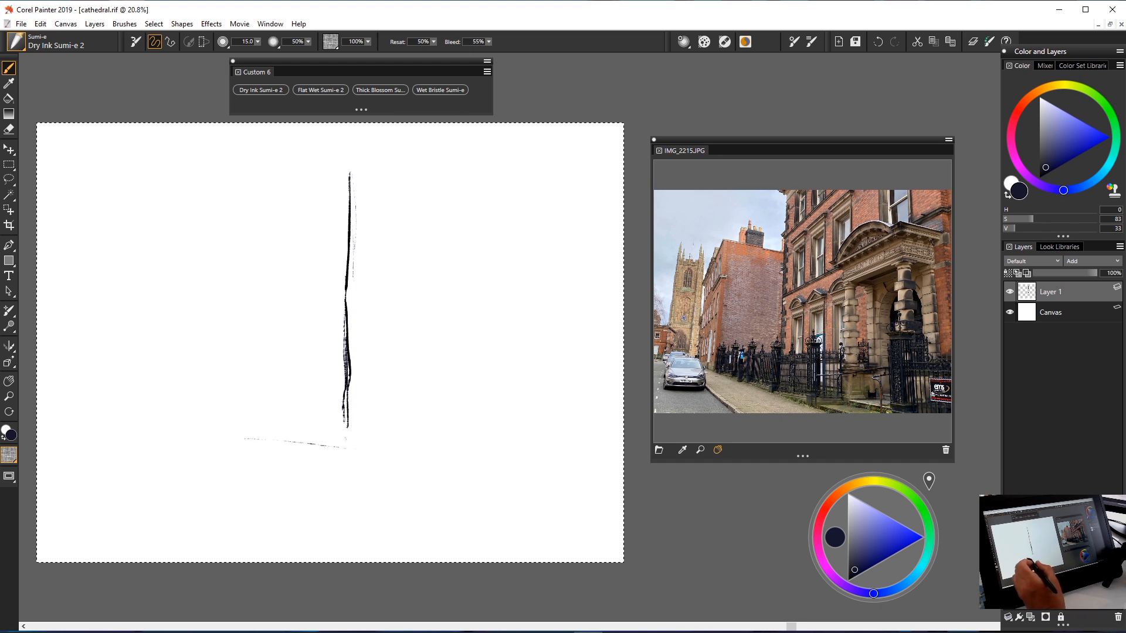
left_click_drag(240, 431, 386, 454)
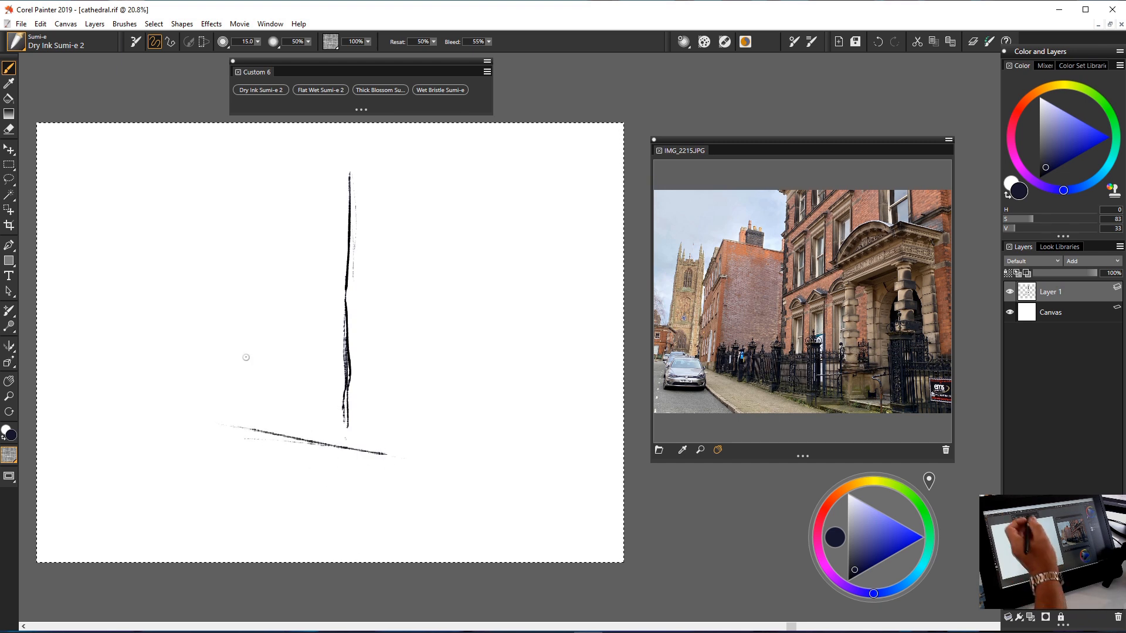
left_click_drag(386, 456, 564, 496)
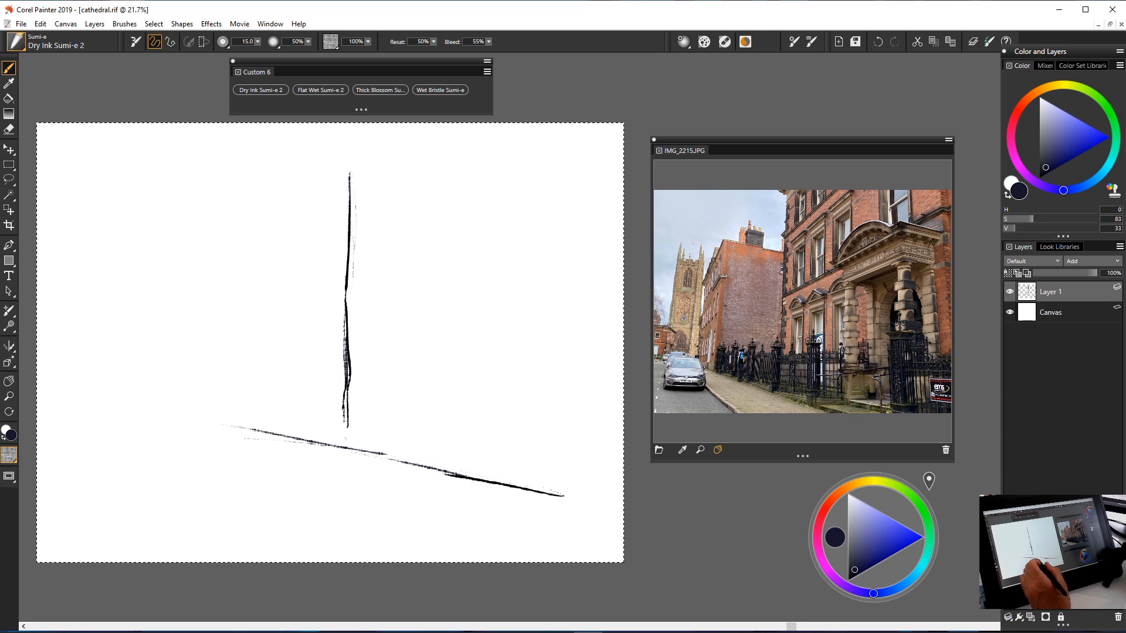
Examine the dry-ink texture of the drawn lines up close and in the whole-canvas view.
scroll(346, 454, "up", 5)
scroll(466, 464, "up", 6)
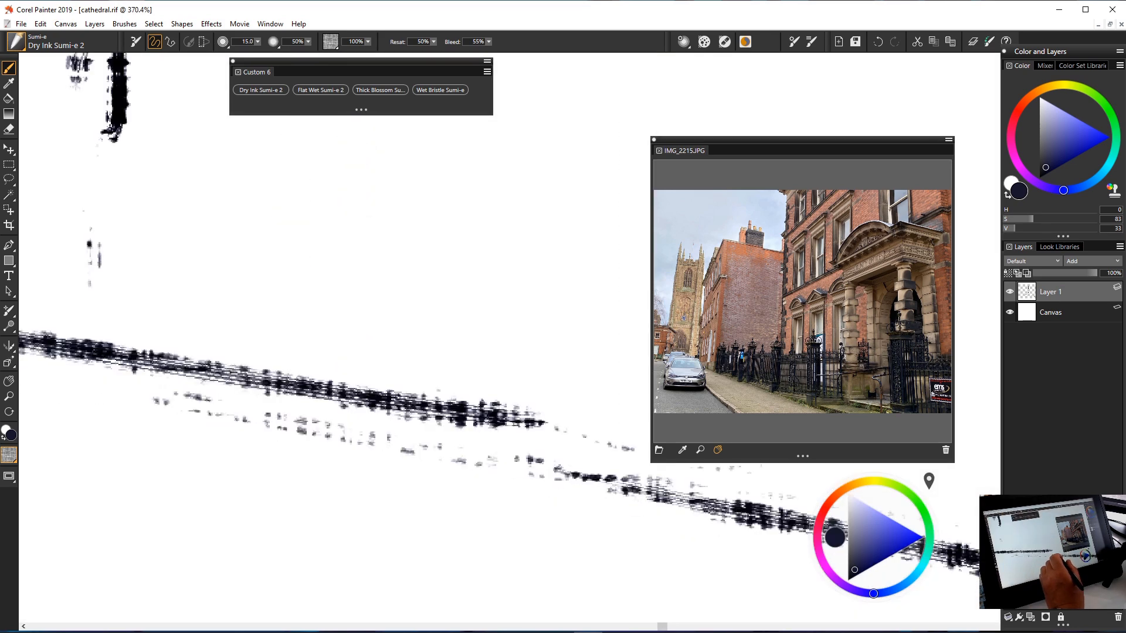
scroll(466, 465, "down", 12)
scroll(465, 464, "down", 3)
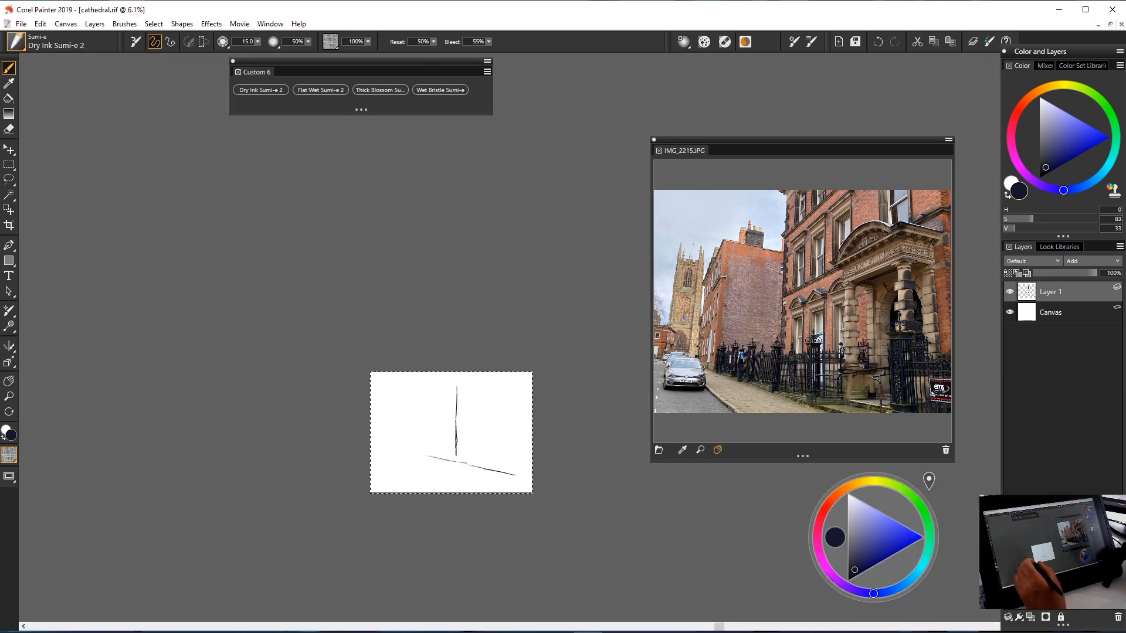
scroll(465, 464, "up", 3)
scroll(465, 464, "up", 1)
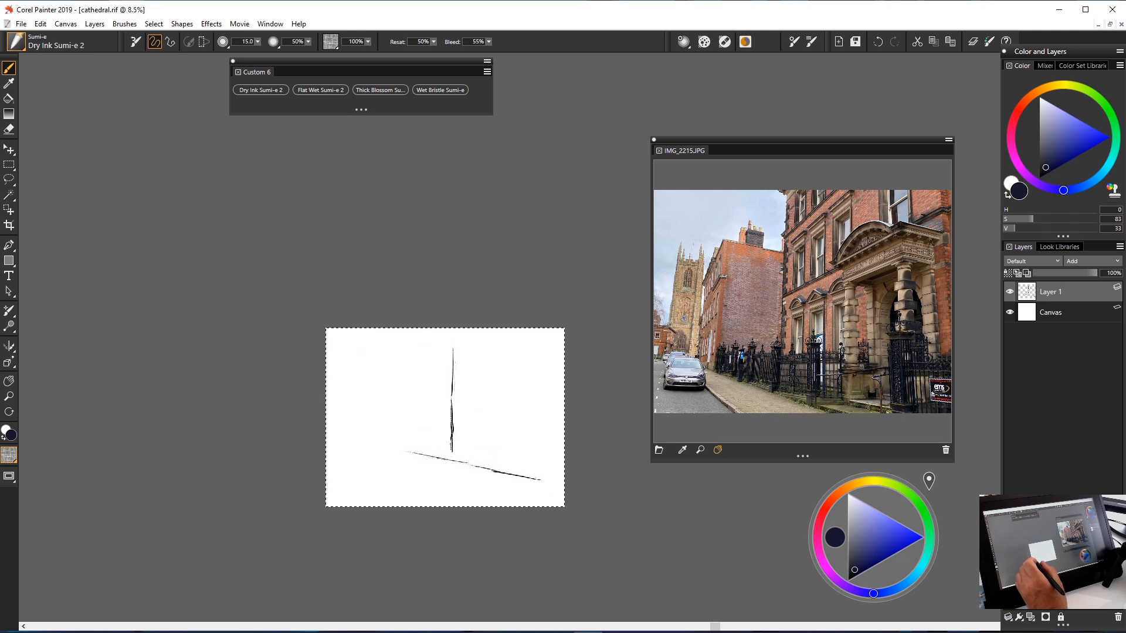
scroll(465, 464, "up", 2)
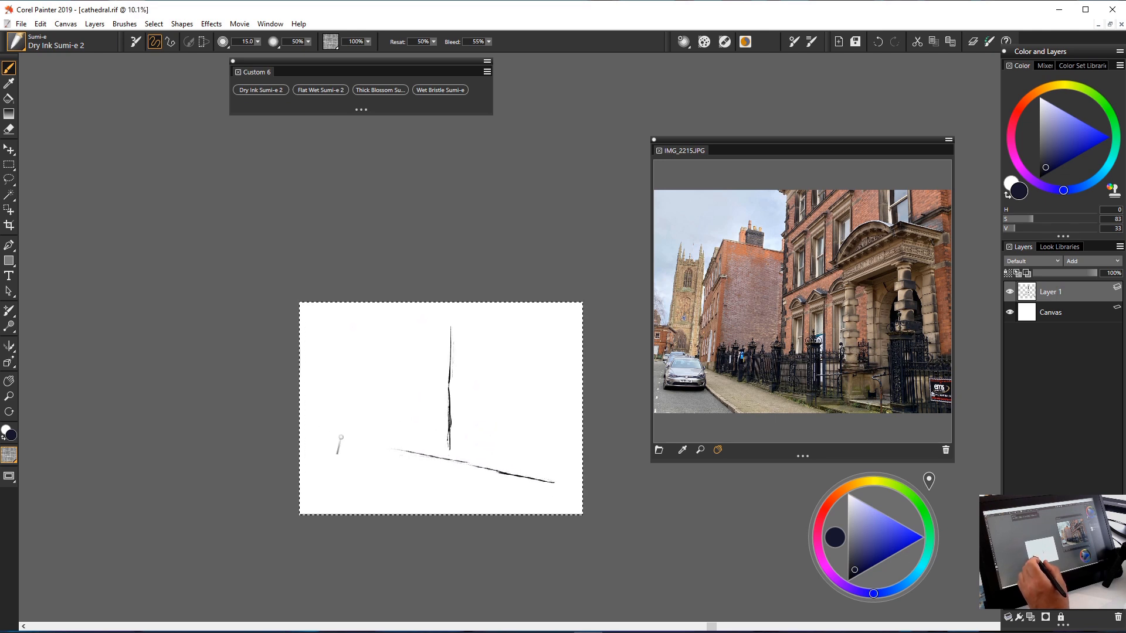
scroll(395, 441, "up", 4)
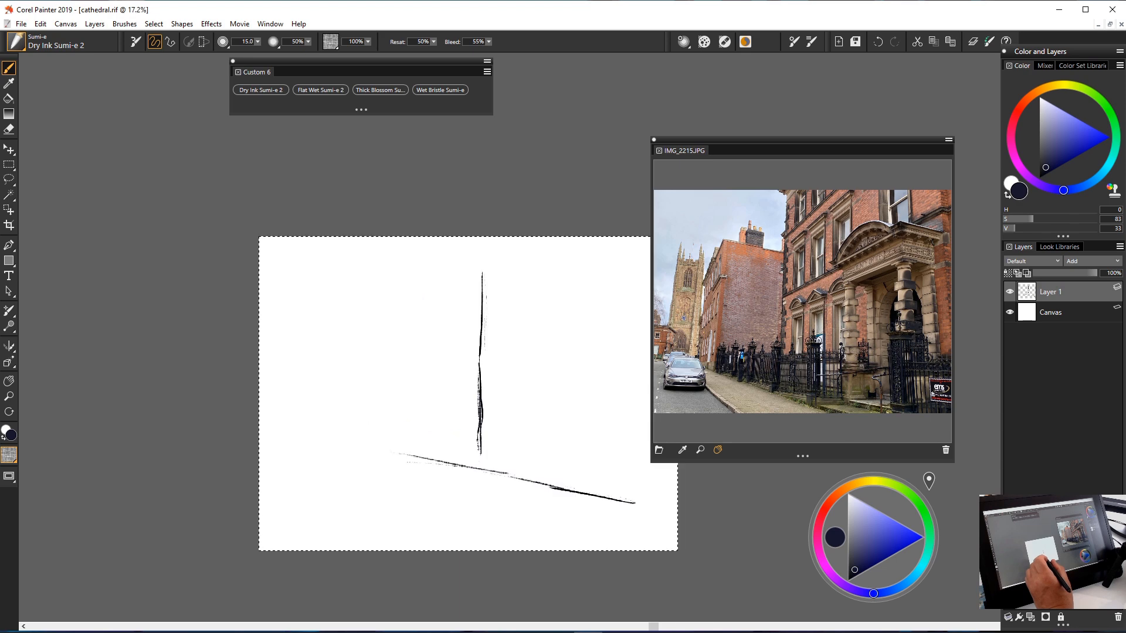
left_click_drag(488, 375, 351, 353)
scroll(319, 428, "up", 3)
scroll(320, 429, "down", 2)
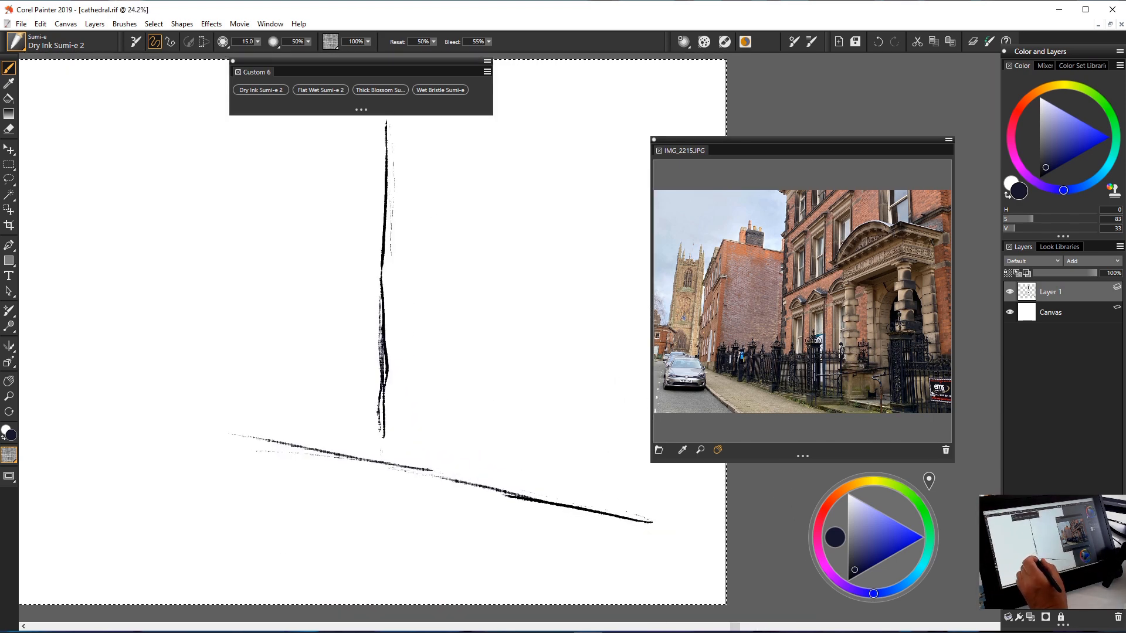
scroll(326, 430, "up", 1)
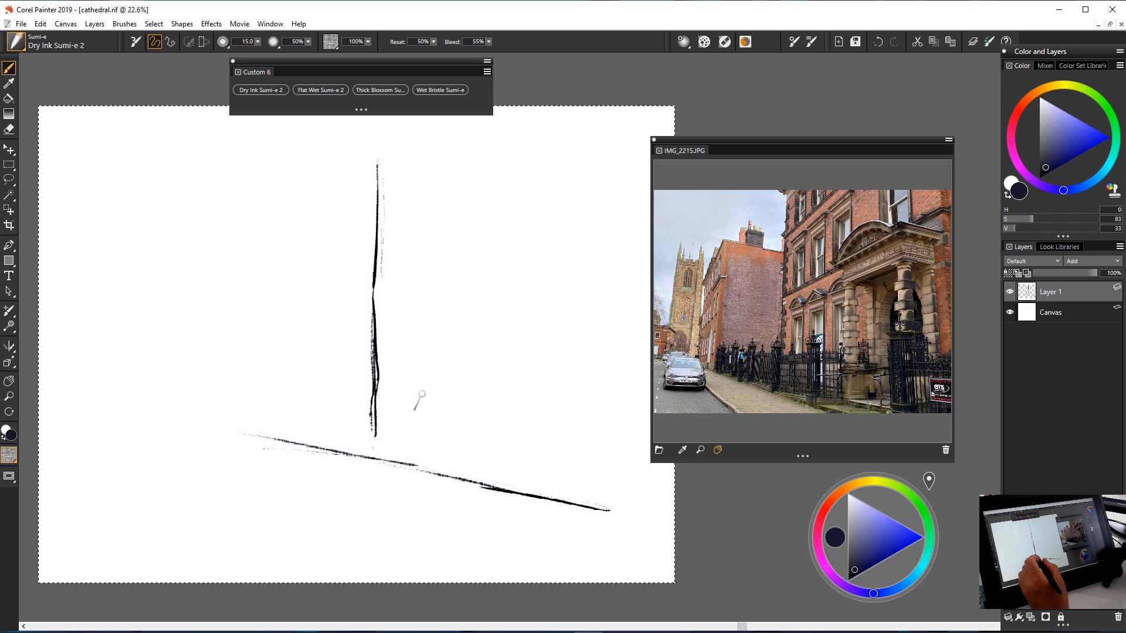
Shift the reference photo clear of the canvas and draw light perspective guide lines across the near building at mid-height and roof level.
left_click_drag(797, 140, 820, 135)
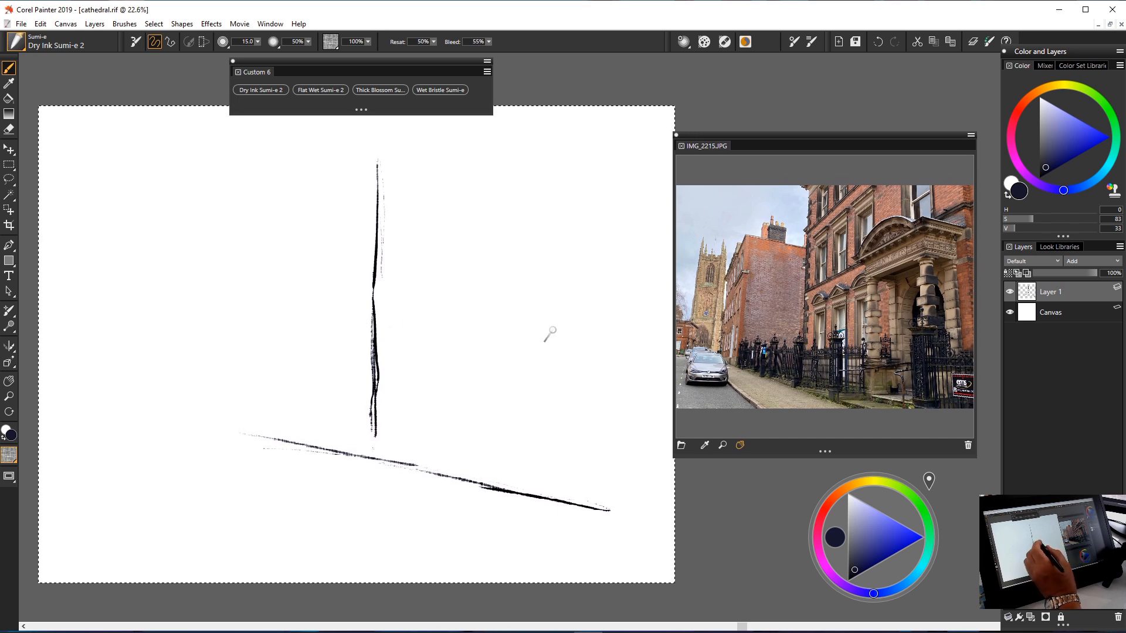
left_click_drag(595, 312, 382, 320)
left_click_drag(315, 325, 267, 325)
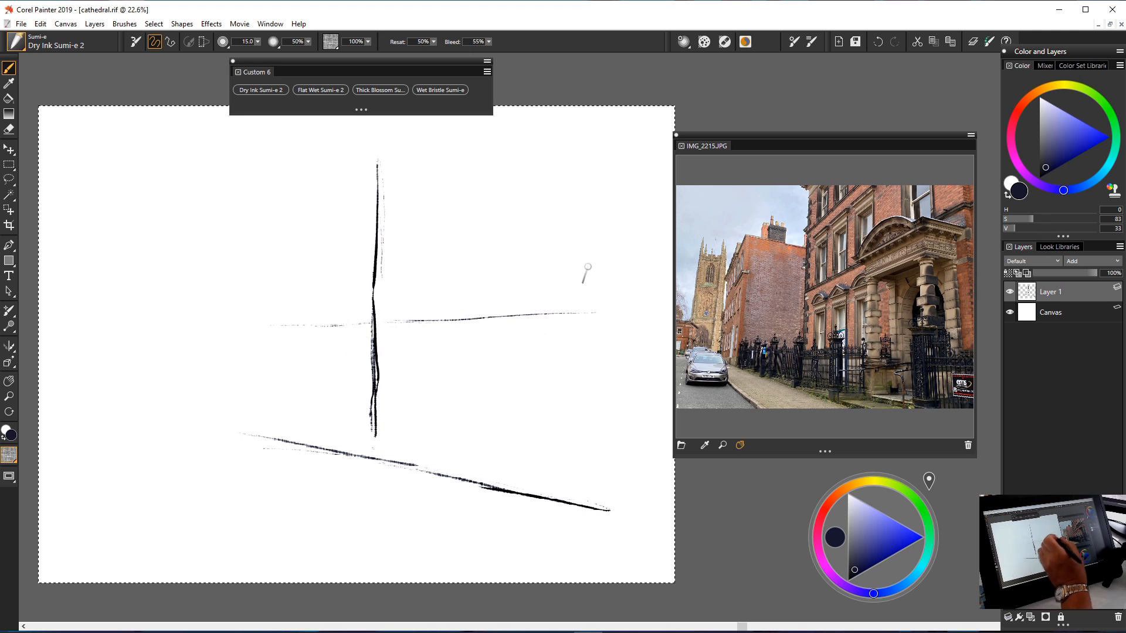
left_click_drag(604, 274, 446, 290)
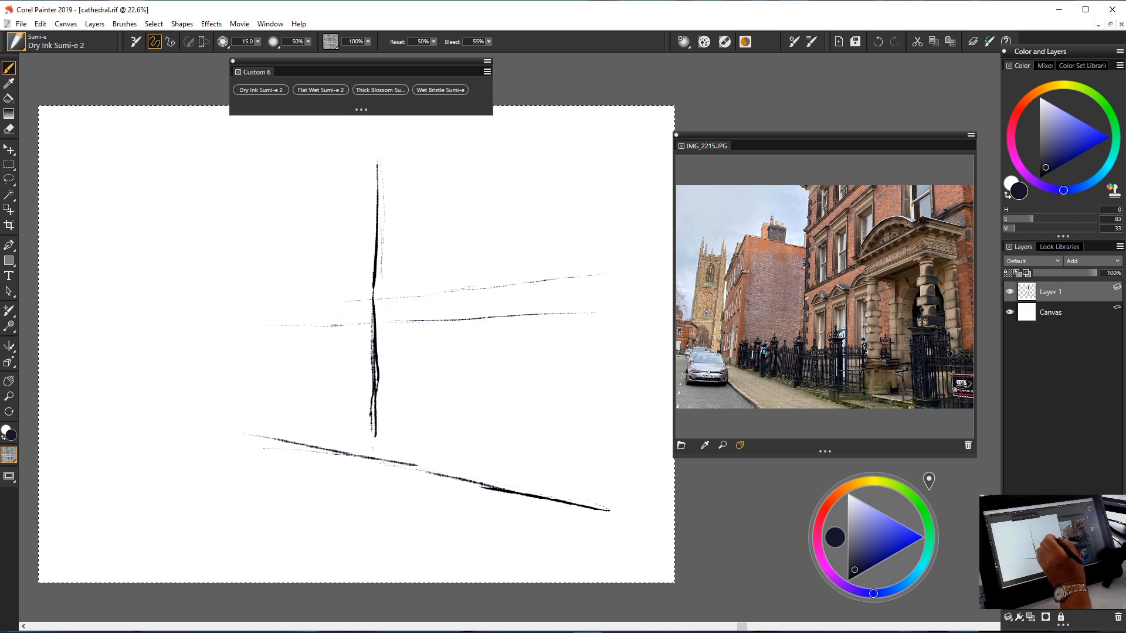
left_click_drag(375, 194, 563, 154)
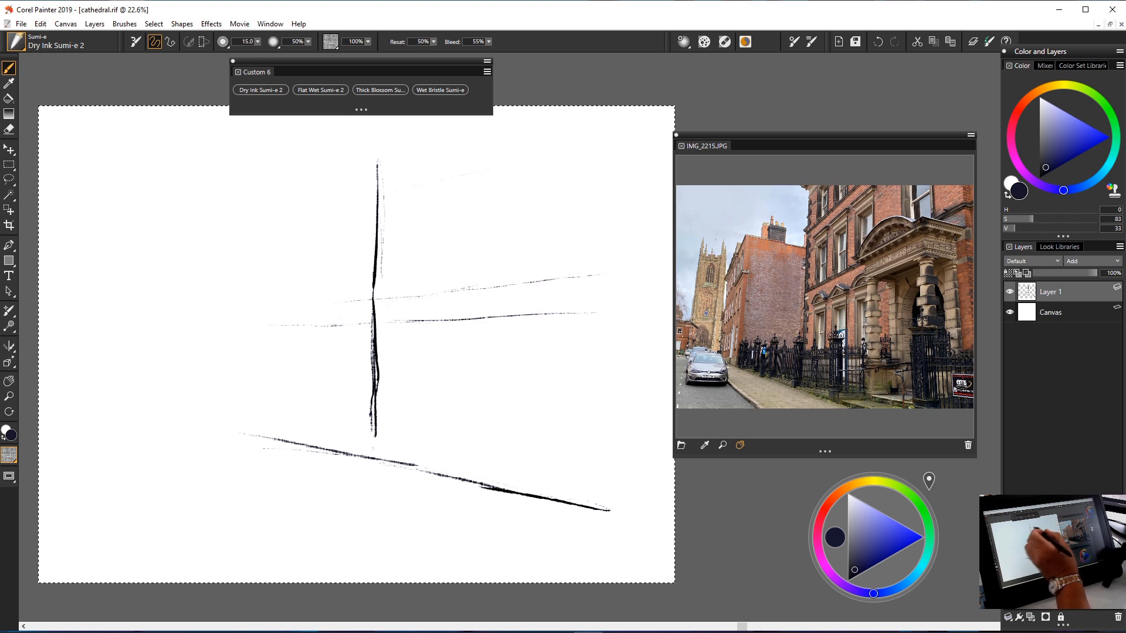
left_click_drag(219, 246, 491, 174)
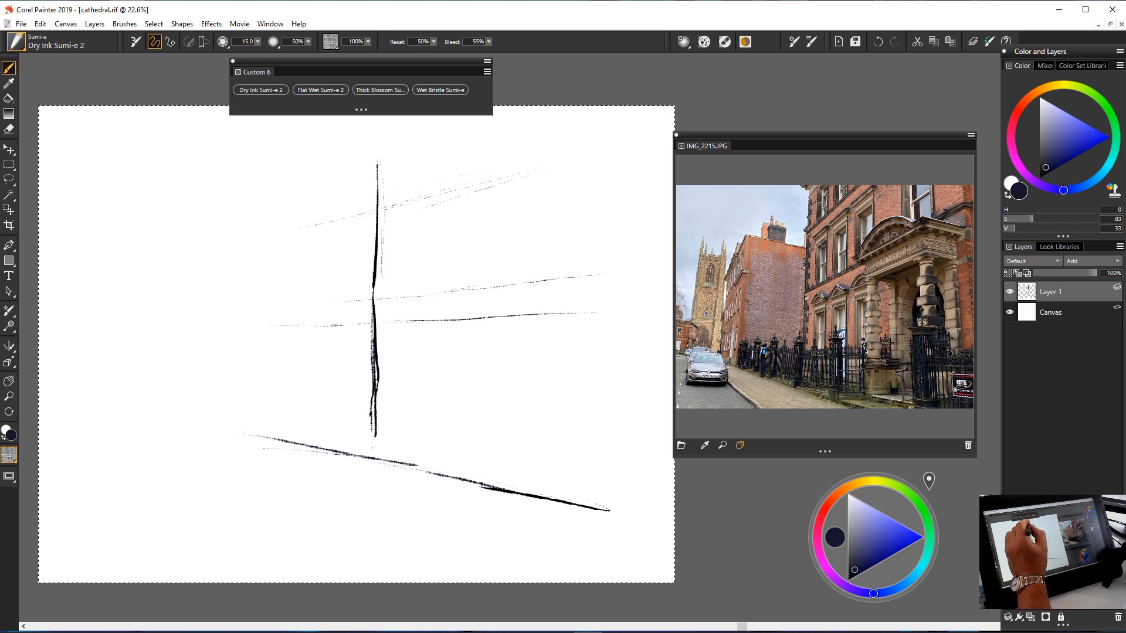
Double the near building's vertical edge and sketch a narrow upright block at its base.
left_click_drag(369, 162, 371, 218)
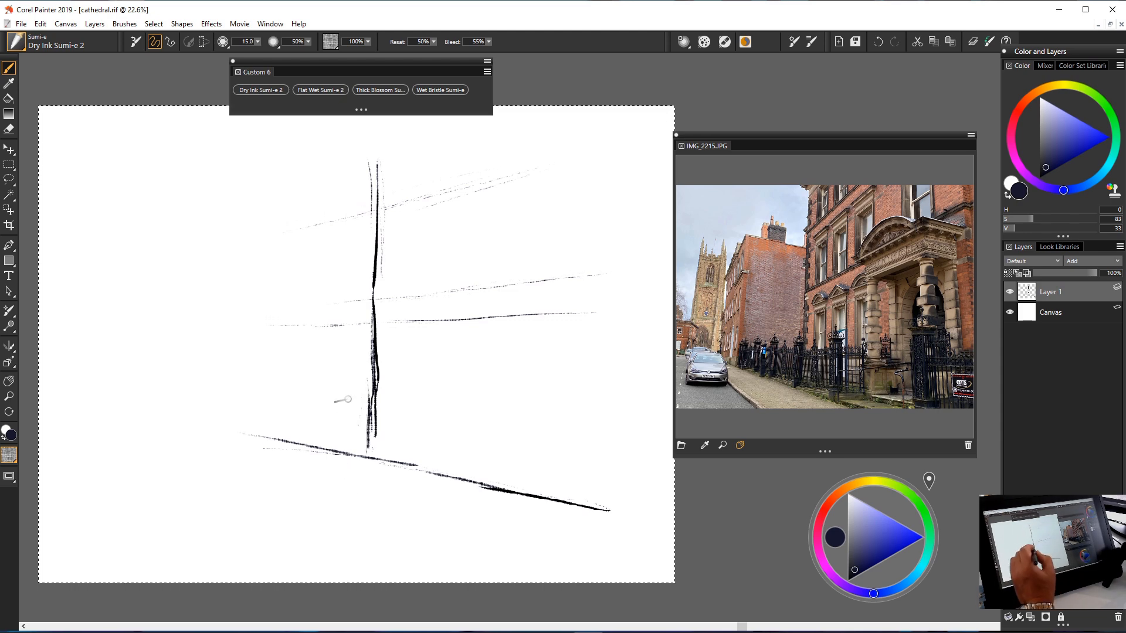
left_click_drag(361, 380, 365, 449)
left_click_drag(372, 383, 378, 454)
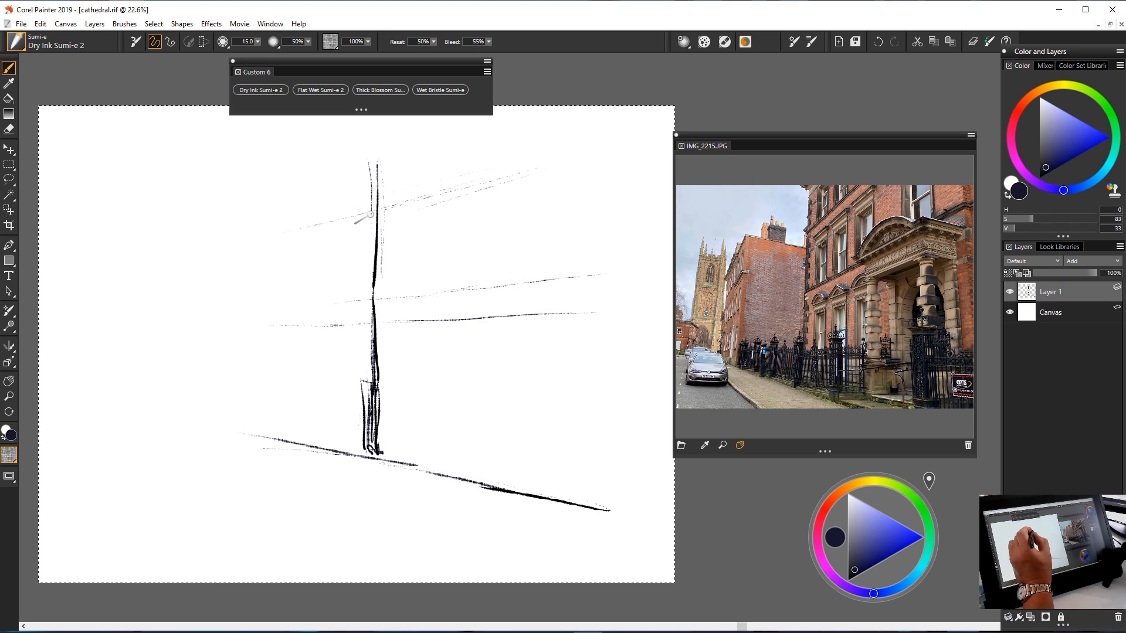
Sketch the middle building's flat top, side edges and receding roofline, and strengthen the near building's rising roofline.
mouse_move(349, 209)
left_mouse_down()
mouse_move(374, 208)
mouse_move(289, 210)
mouse_move(317, 311)
left_mouse_up()
left_click_drag(315, 252, 317, 431)
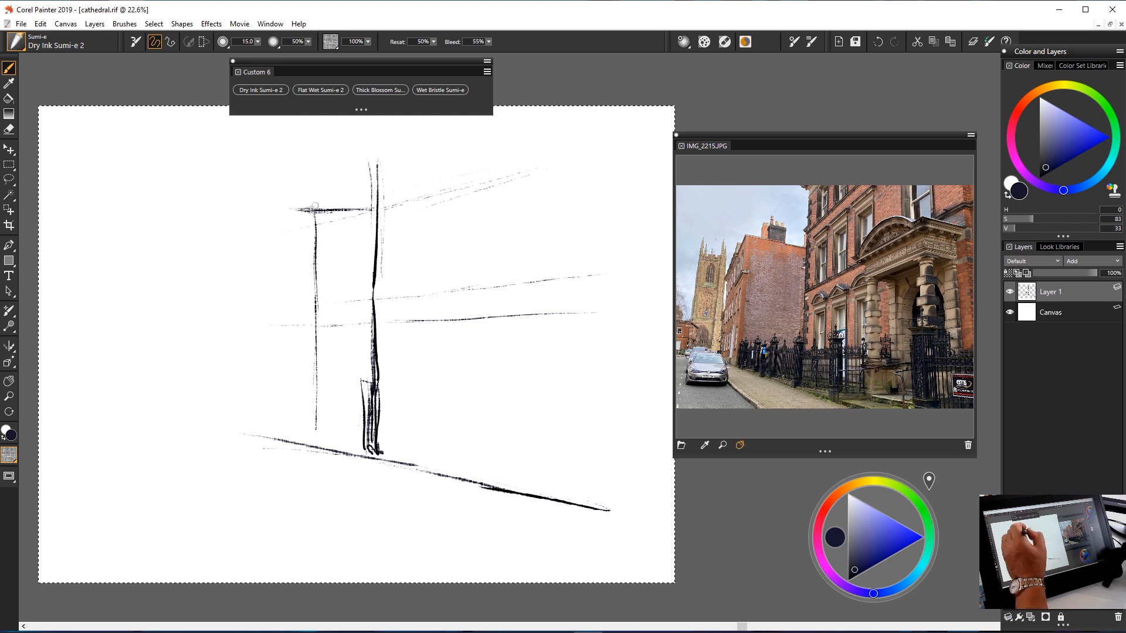
left_click_drag(309, 212, 262, 235)
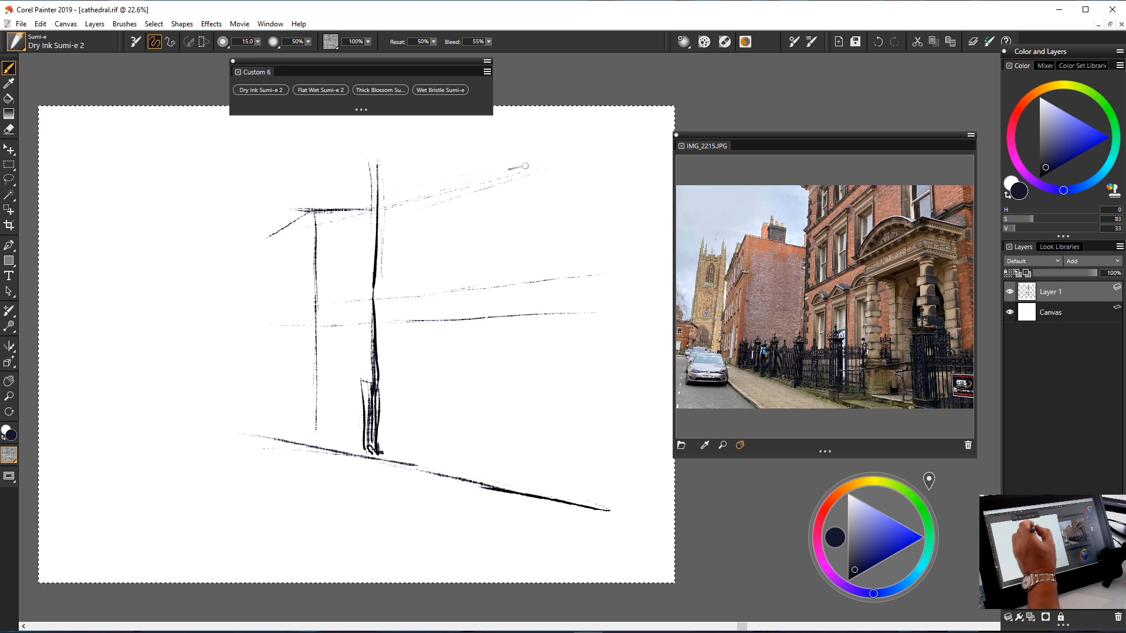
left_click_drag(545, 138, 420, 201)
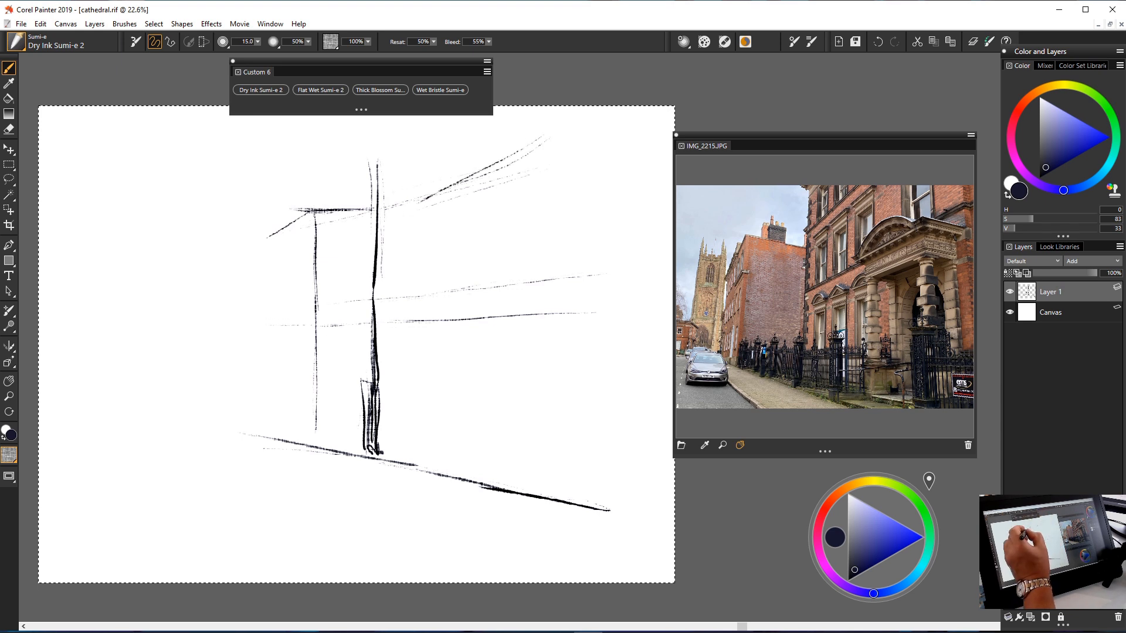
mouse_move(317, 210)
left_mouse_down()
mouse_move(235, 258)
mouse_move(243, 247)
left_mouse_up()
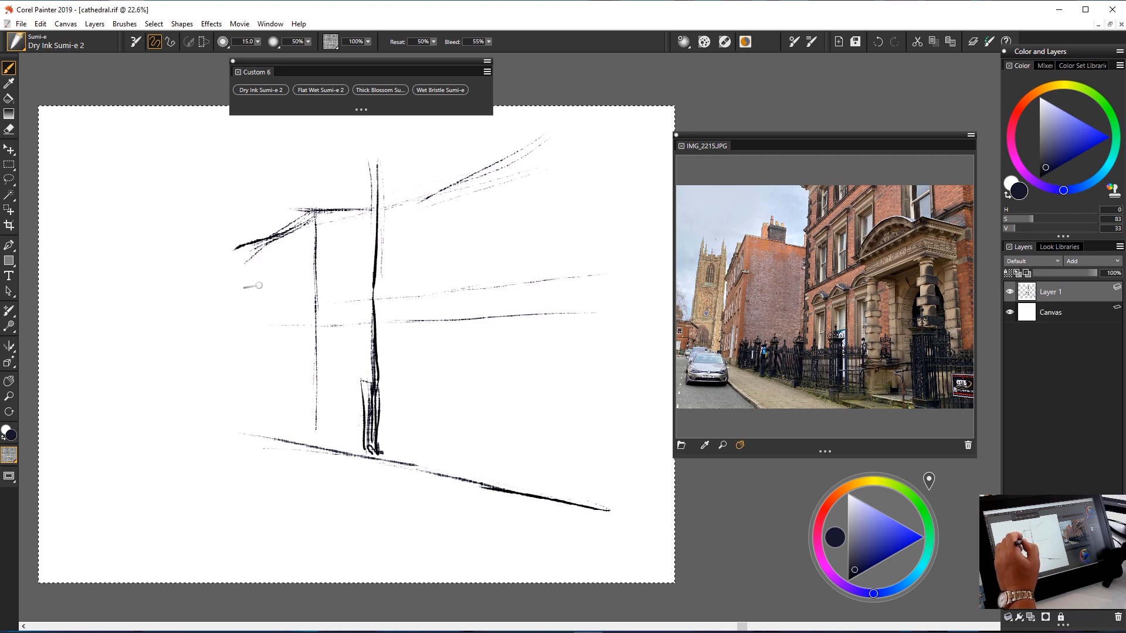
left_click_drag(262, 272, 261, 390)
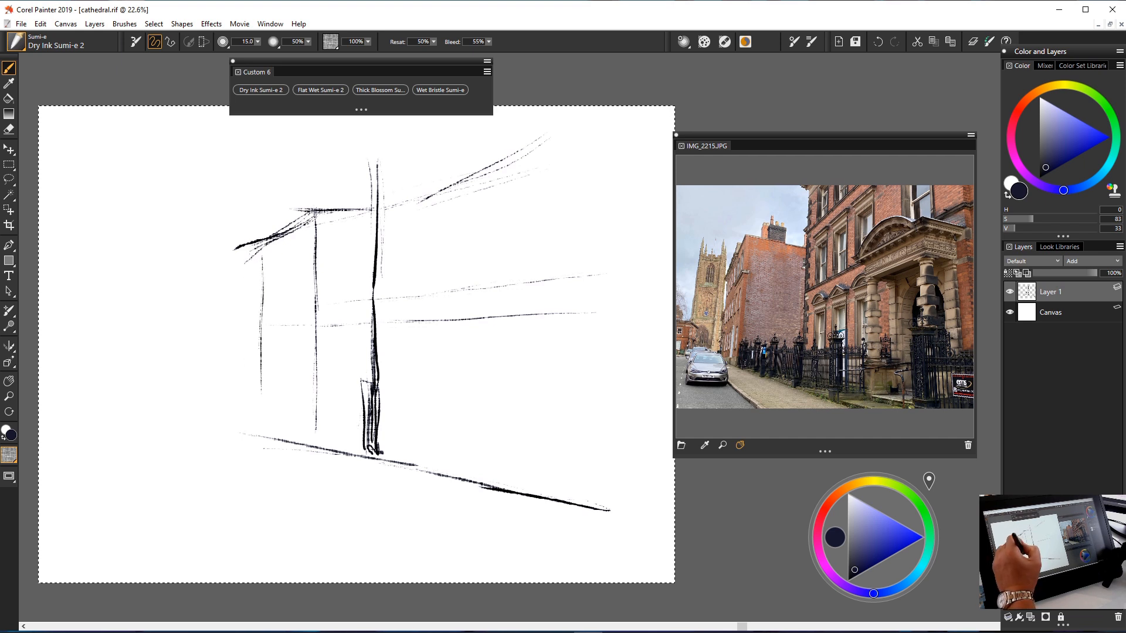
Erase the roofline overshooting the middle building's far edge, and add a slanted line across its side wall and a small chimney on top.
key("n")
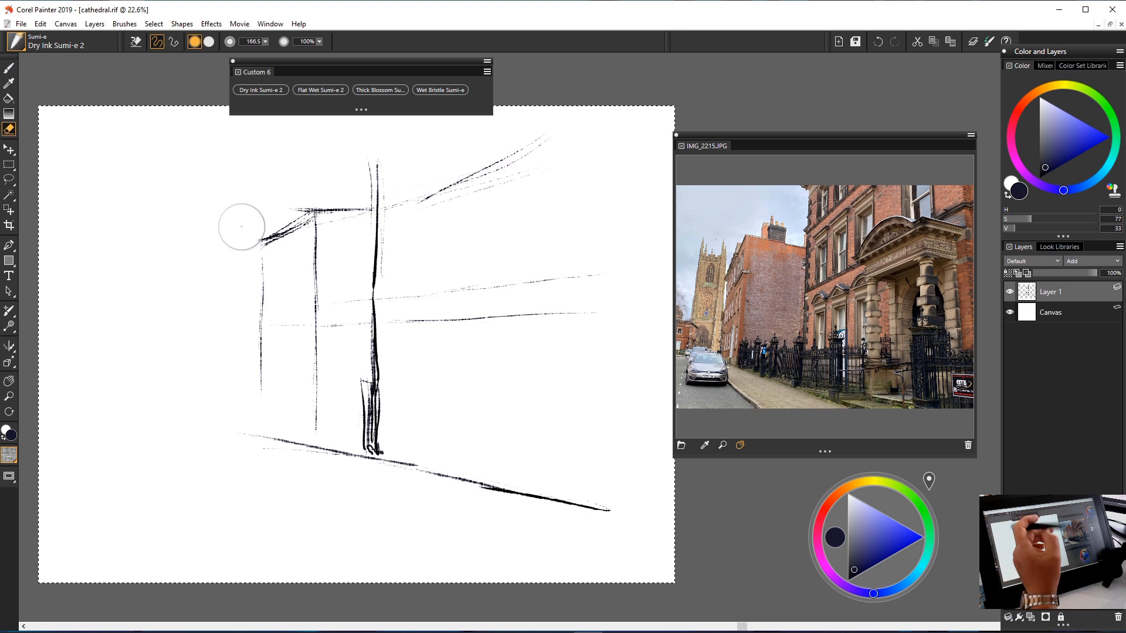
key("b")
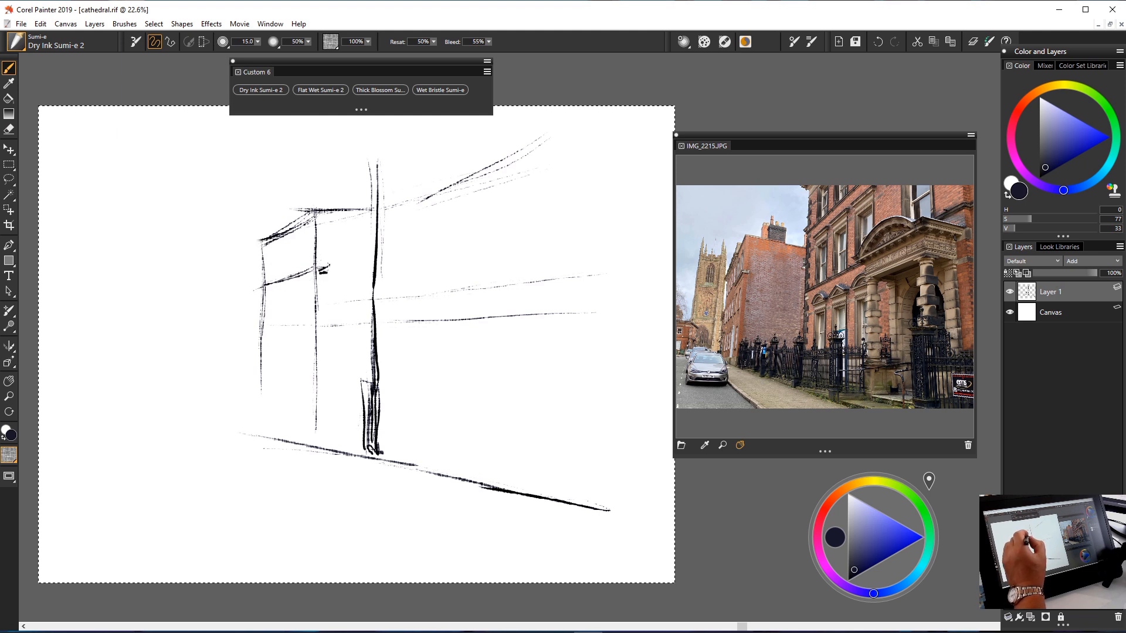
left_click_drag(320, 267, 261, 287)
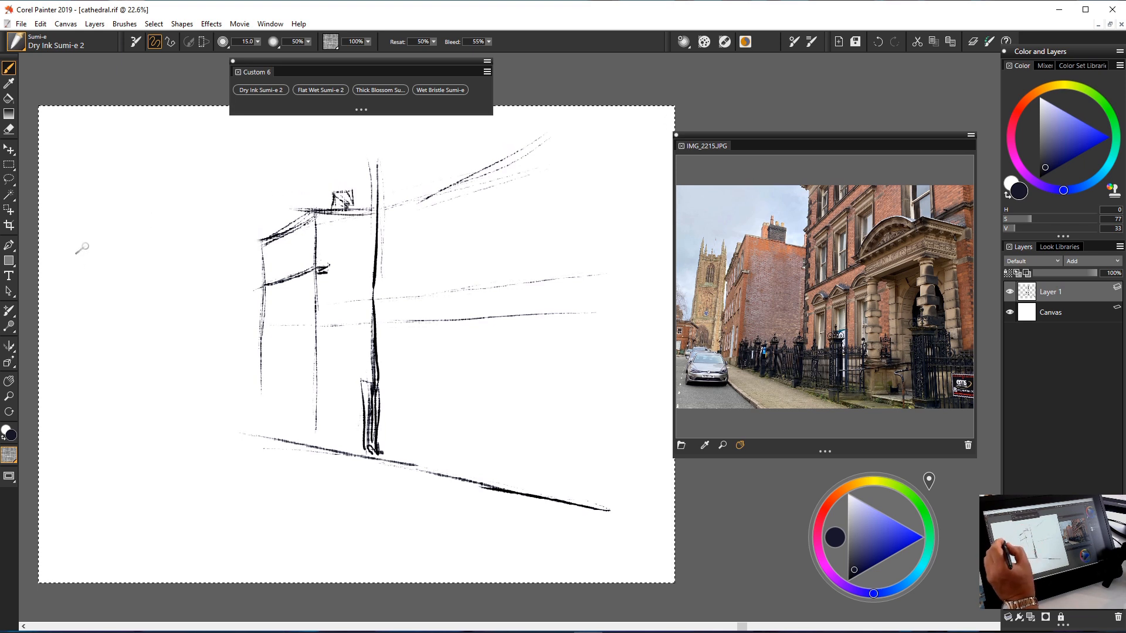
left_click_drag(250, 229, 269, 223)
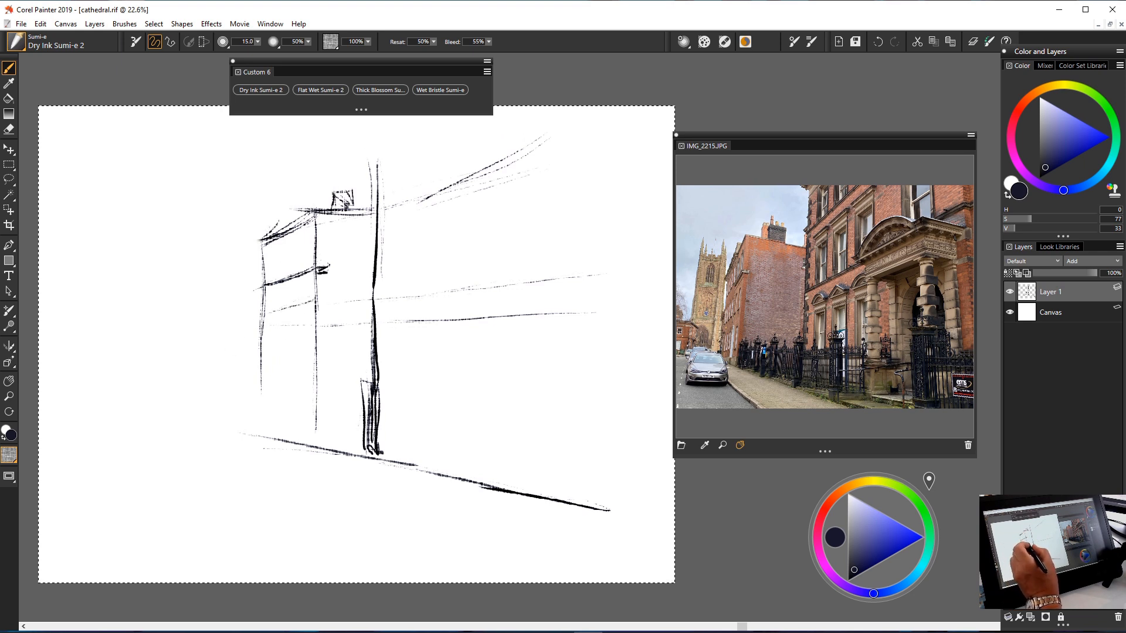
Draw slanted perspective lines at mid-height across the middle building's side wall and along the near building's facade.
left_click_drag(262, 336, 299, 330)
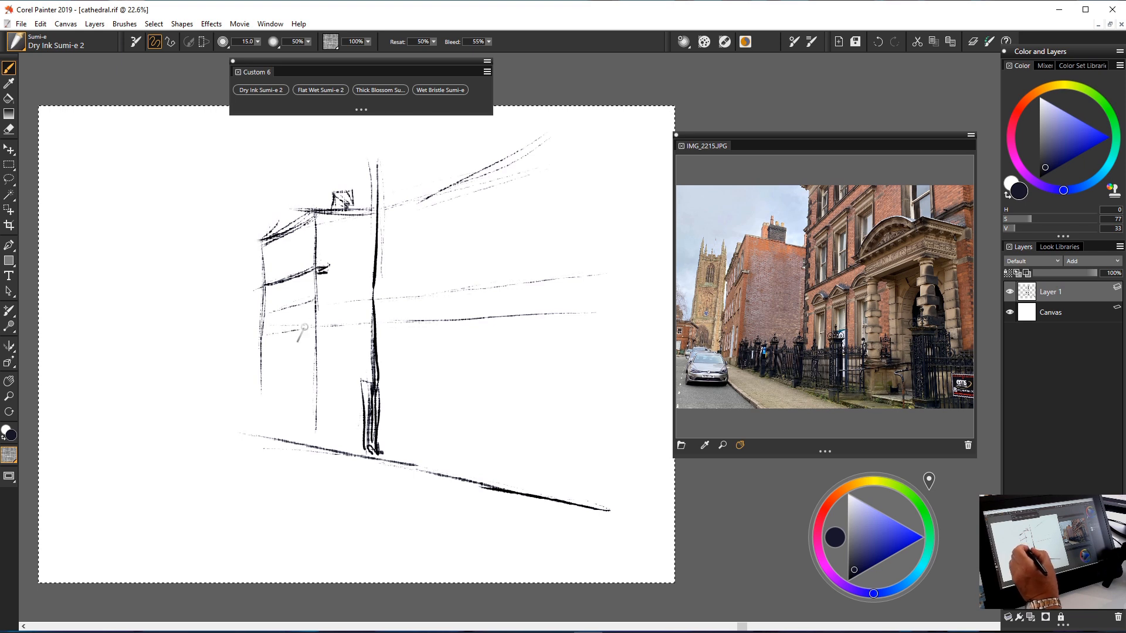
left_click_drag(447, 316, 559, 304)
left_click_drag(383, 332, 448, 317)
left_click_drag(320, 328, 240, 343)
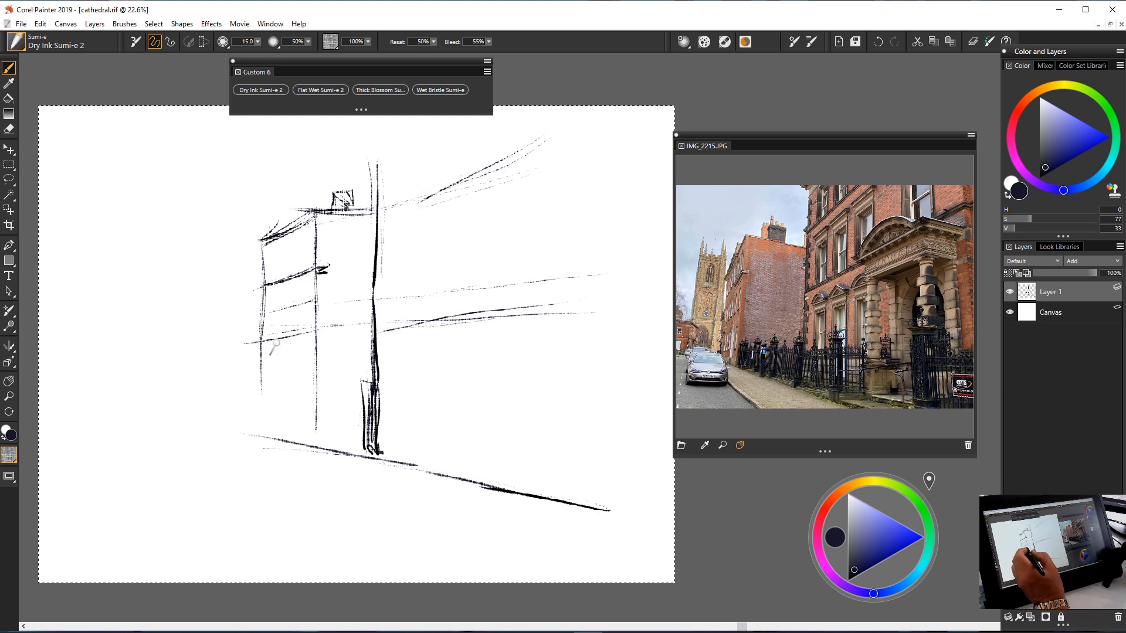
left_click_drag(382, 329, 576, 312)
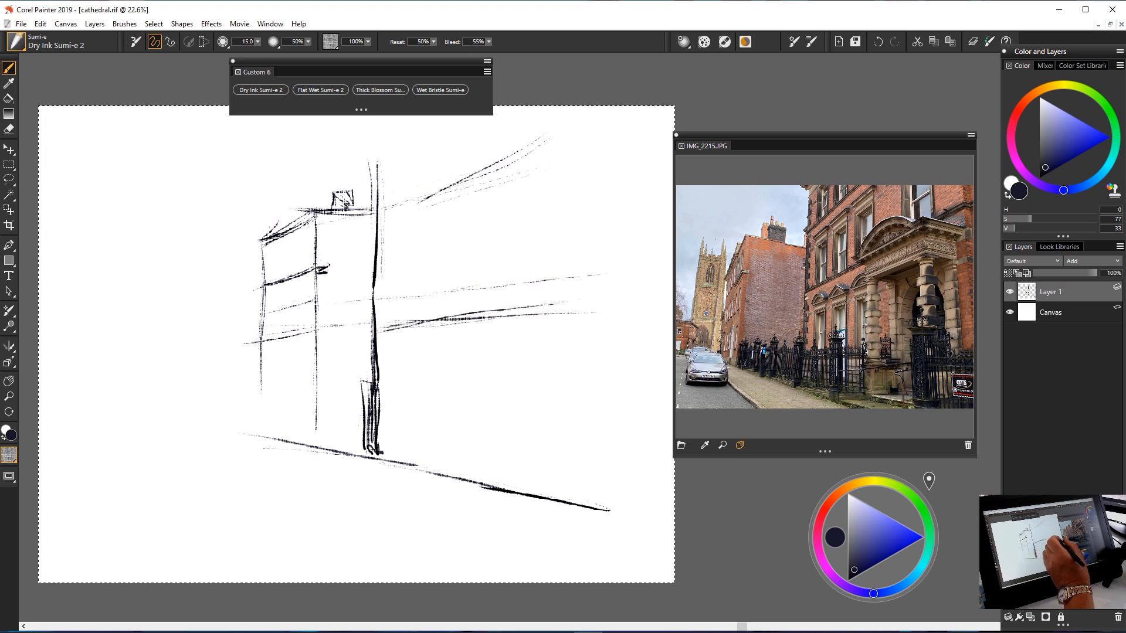
Erase the heavy perspective lines across the near building's facade and draw a steeper rising line from its vertical edge.
key("n")
mouse_move(464, 273)
left_mouse_down()
mouse_move(541, 326)
mouse_move(374, 322)
left_mouse_up()
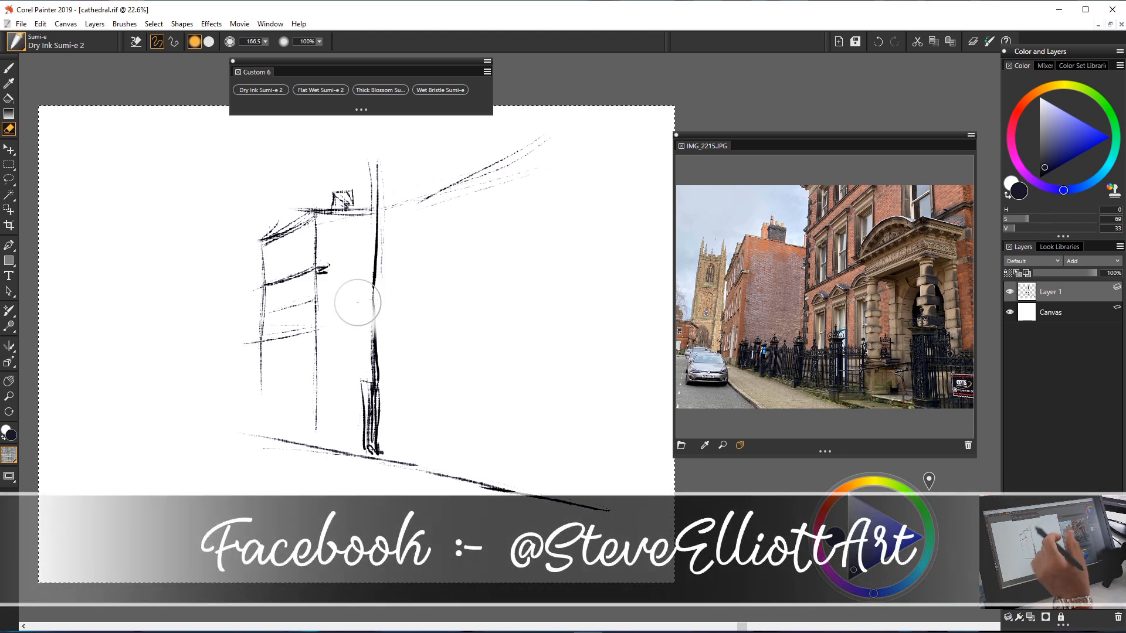
key("b")
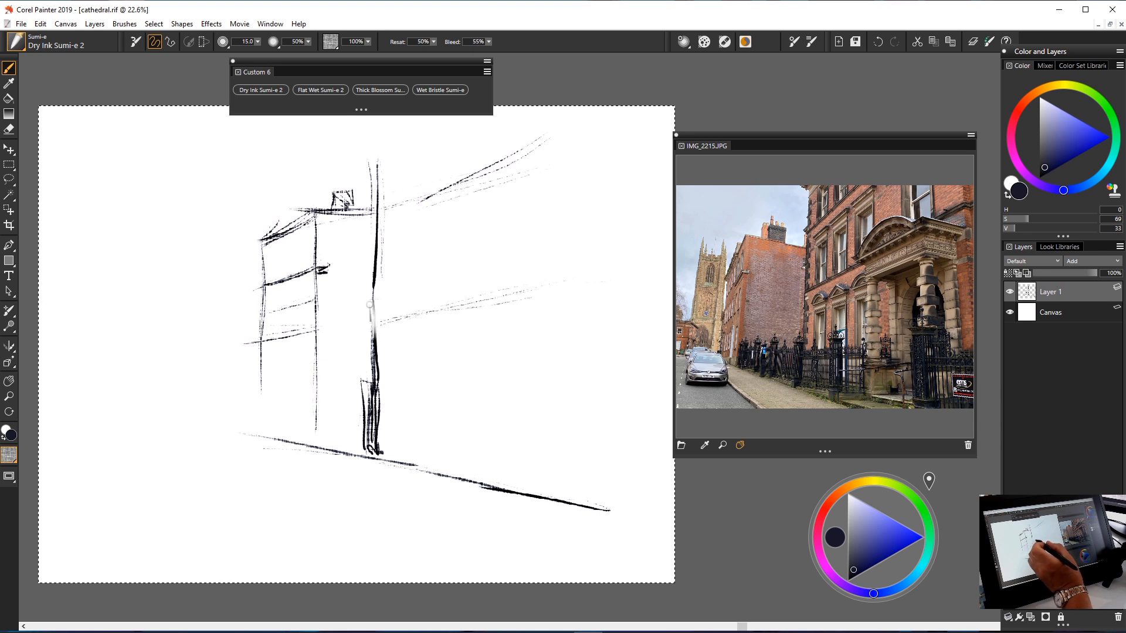
left_click_drag(376, 293, 533, 245)
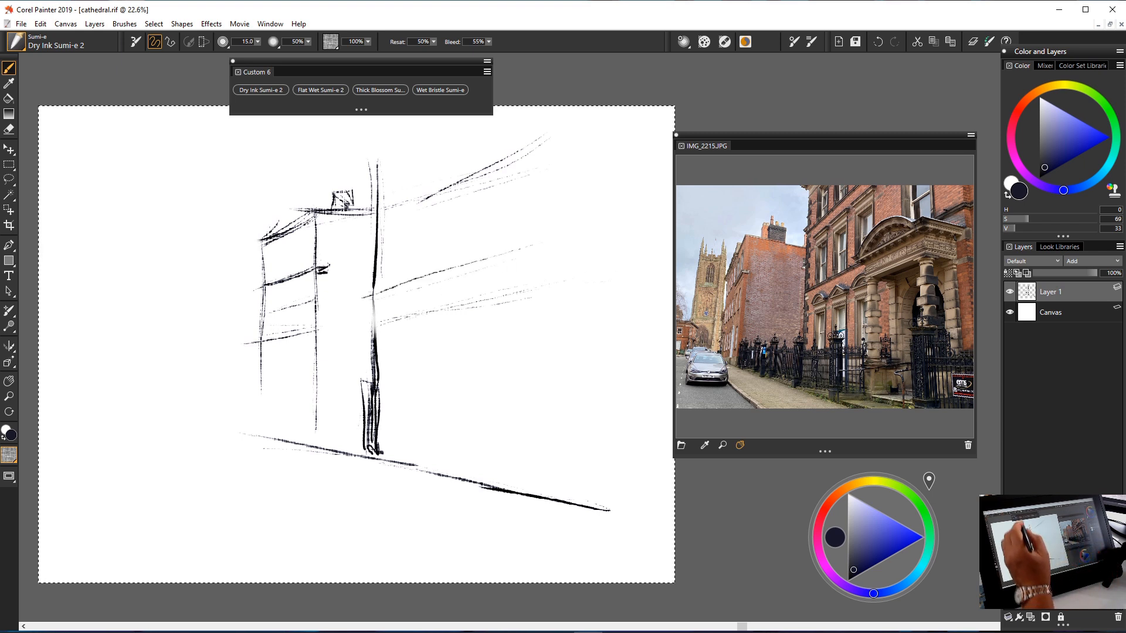
Sketch two tall narrow windows, one above the other, beside the near building's edge, and strengthen the slanted line between them.
mouse_move(395, 230)
left_mouse_down()
mouse_move(392, 280)
mouse_move(414, 229)
left_mouse_up()
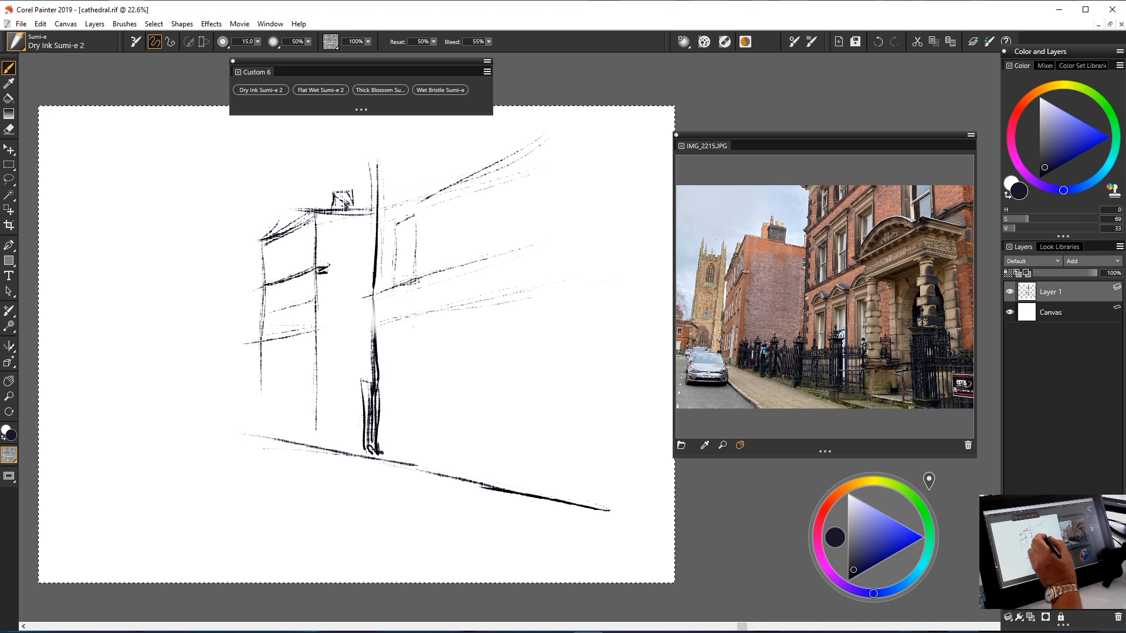
left_click_drag(374, 295, 513, 250)
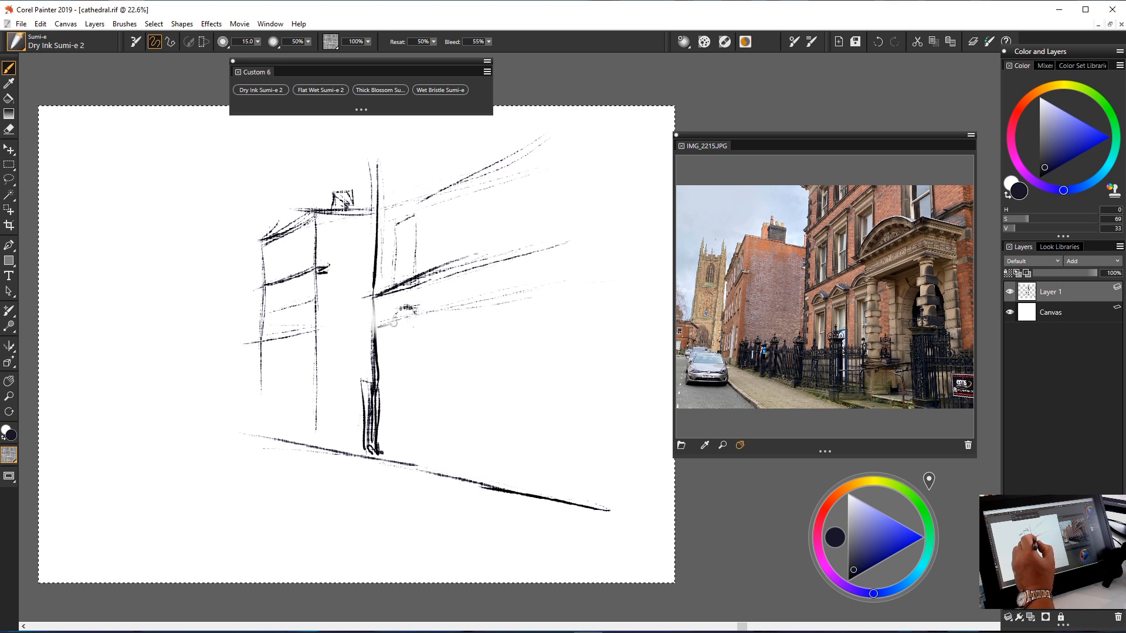
left_click_drag(395, 316, 398, 403)
left_click_drag(414, 313, 412, 384)
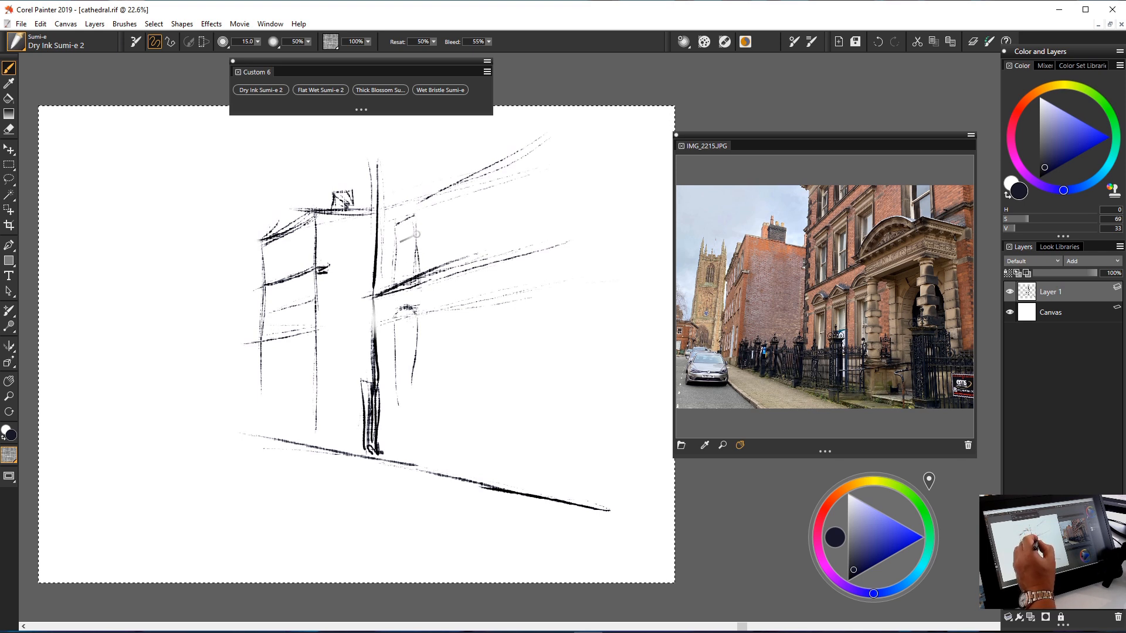
Reinforce both windows' sides, add a sill line under the lower one, and raise the upper window's slanted head.
left_click_drag(413, 237, 415, 390)
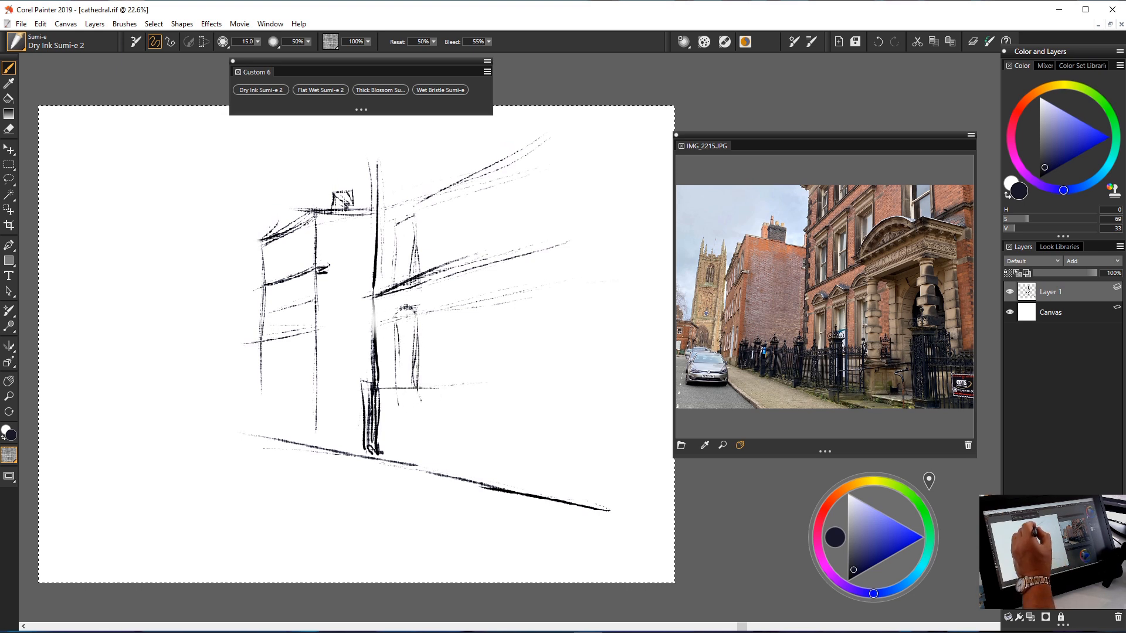
left_click_drag(412, 205, 413, 240)
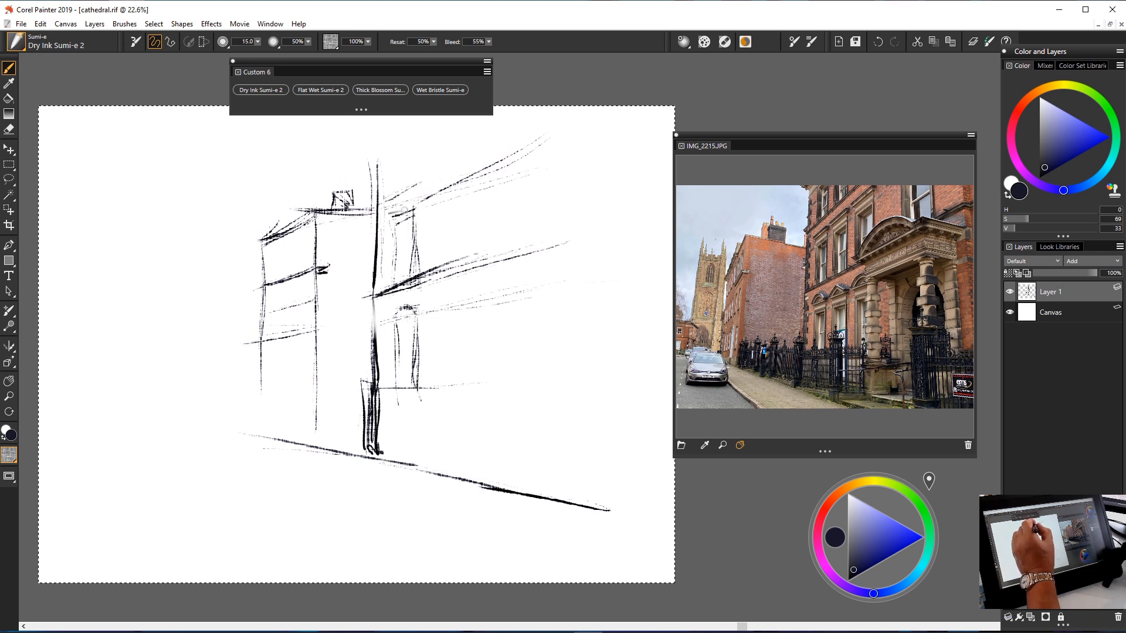
left_click_drag(418, 205, 419, 264)
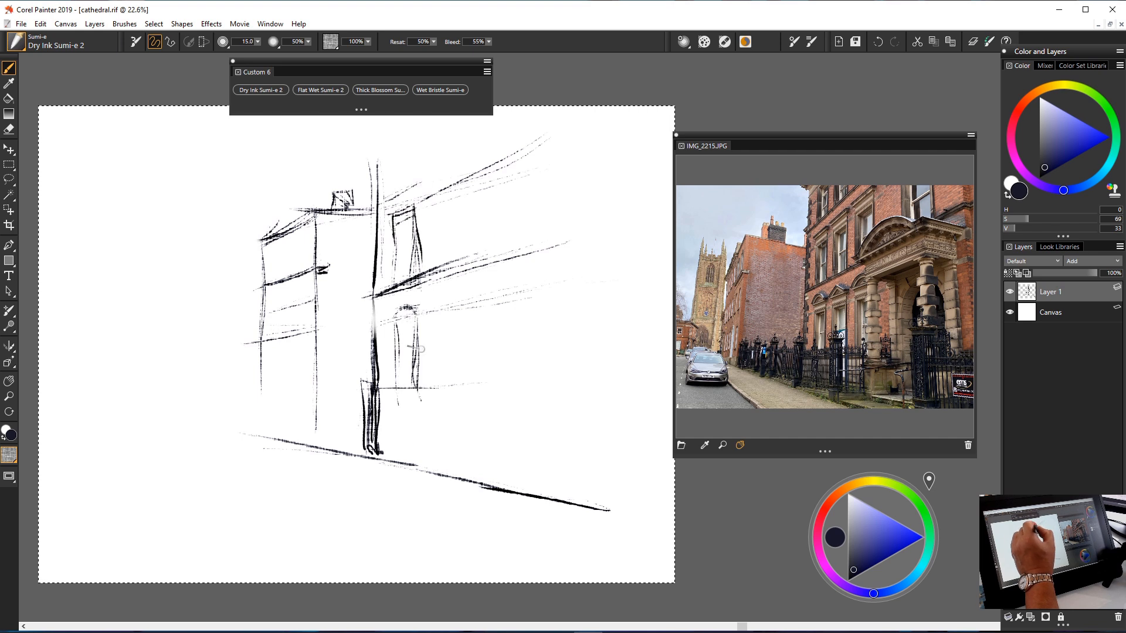
left_click_drag(415, 204, 415, 273)
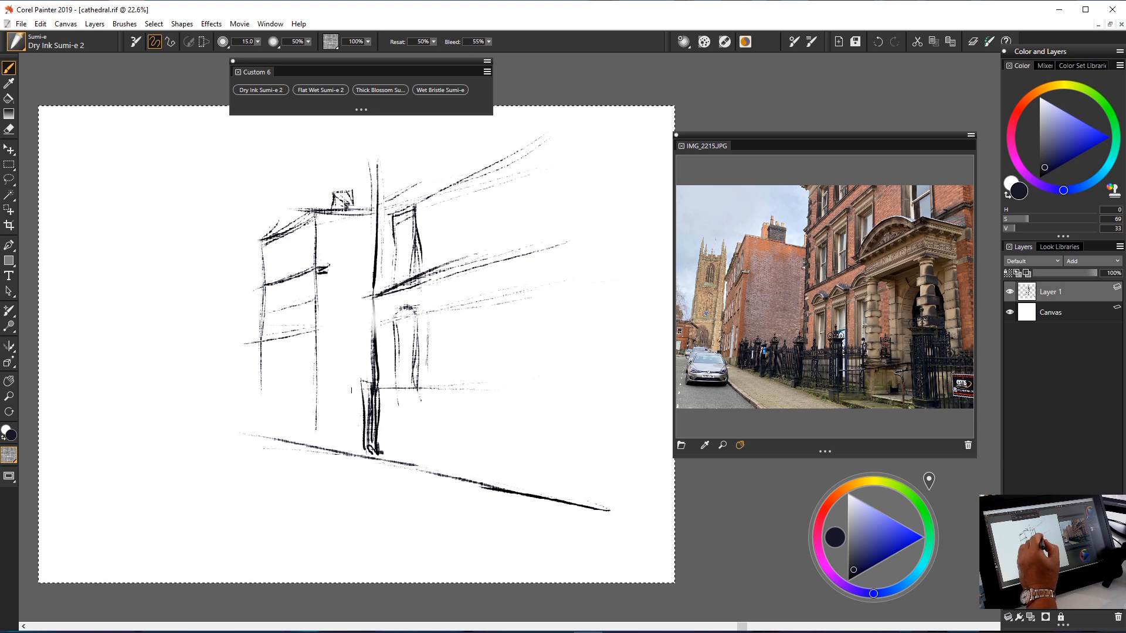
Draw the sides of a second lower window and an upright gate pillar with a rounded cap below it.
left_click_drag(450, 317, 451, 389)
mouse_move(429, 338)
left_mouse_down()
mouse_move(430, 392)
mouse_move(455, 389)
left_mouse_up()
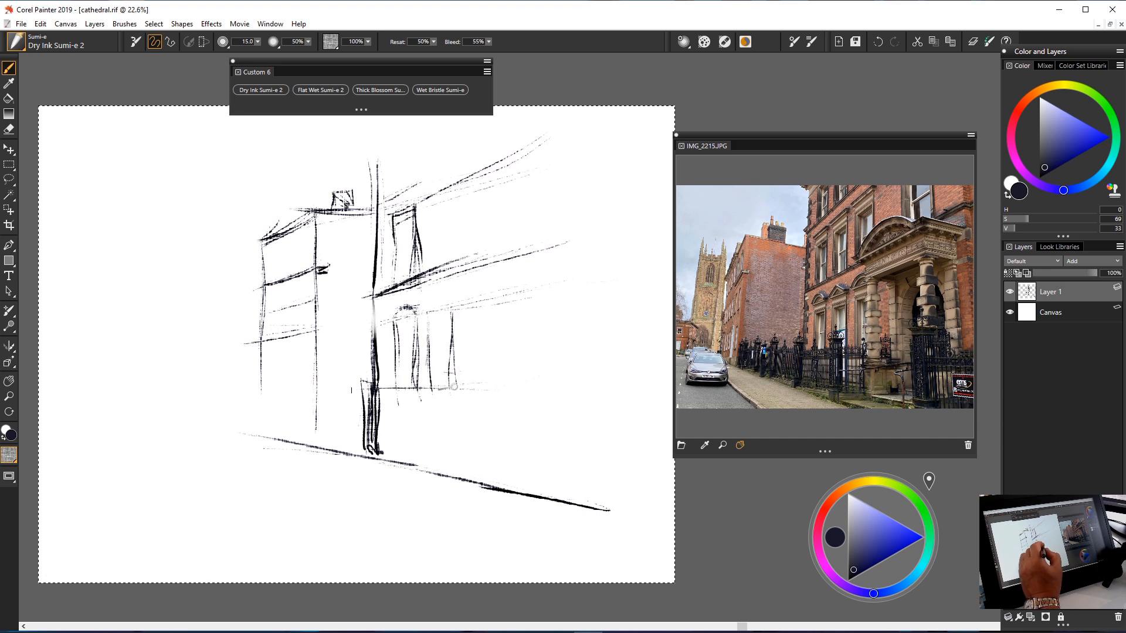
left_click_drag(461, 402, 461, 455)
left_click_drag(439, 375, 438, 455)
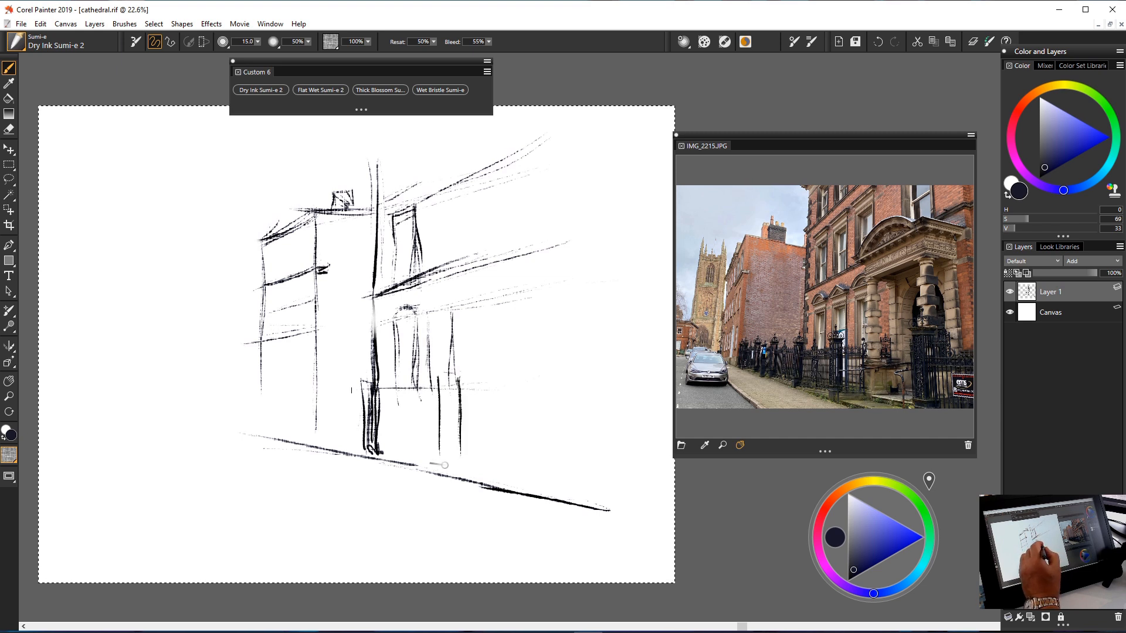
left_click_drag(458, 381, 460, 453)
mouse_move(438, 388)
left_mouse_down()
mouse_move(449, 374)
mouse_move(461, 388)
mouse_move(464, 370)
mouse_move(440, 368)
left_mouse_up()
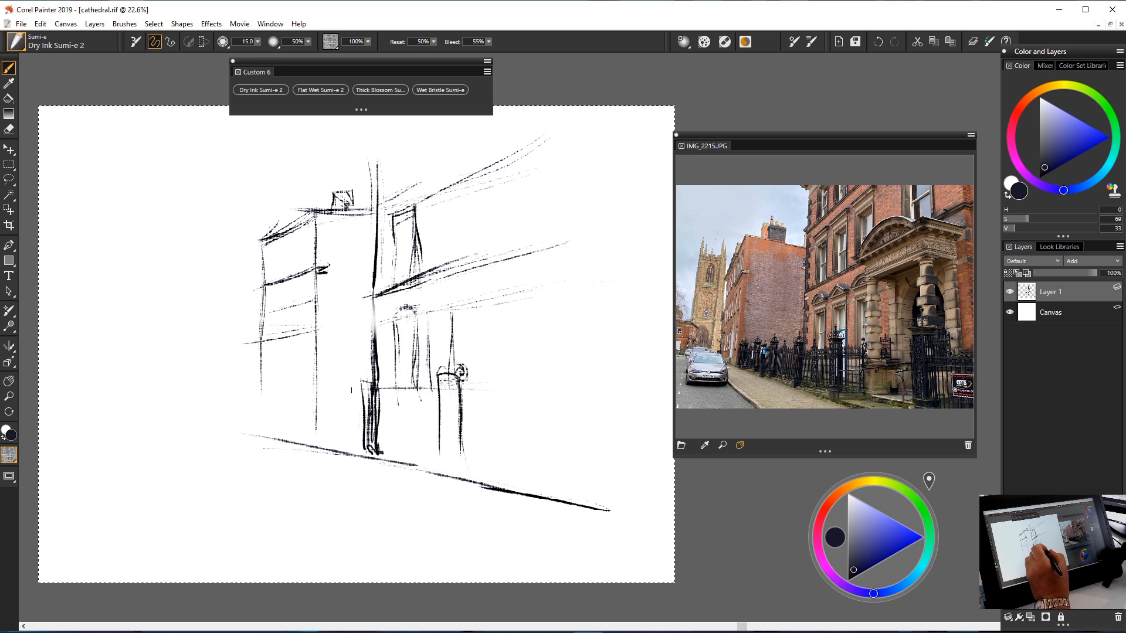
Add a pointed head to the second lower window and extra upright strokes to the gate pillar.
left_click_drag(453, 306, 424, 322)
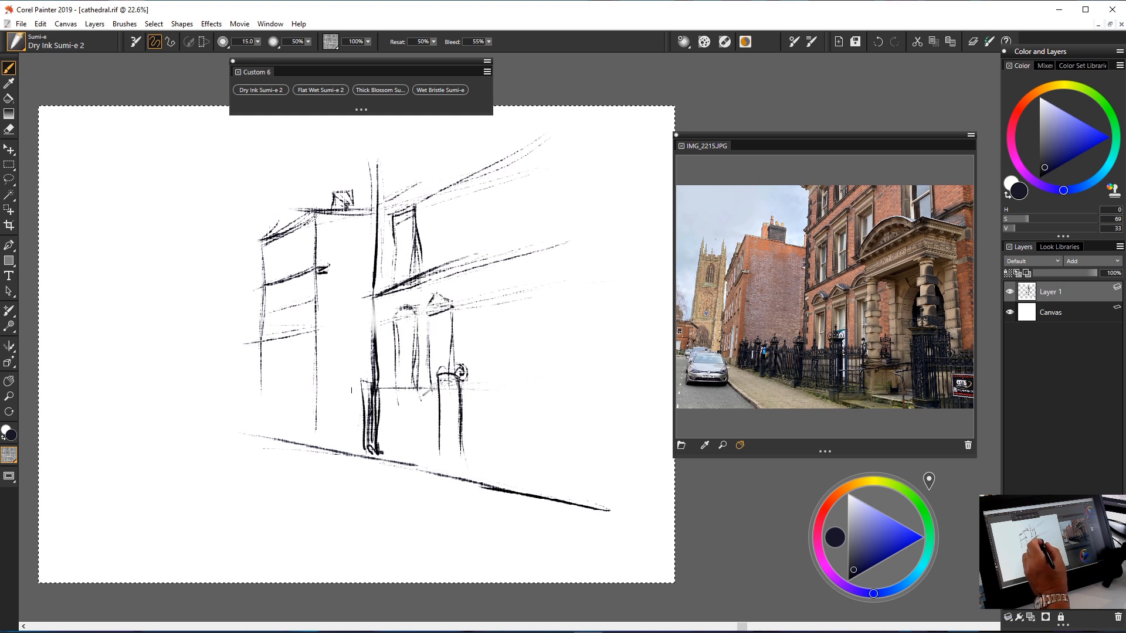
left_click_drag(401, 310, 418, 305)
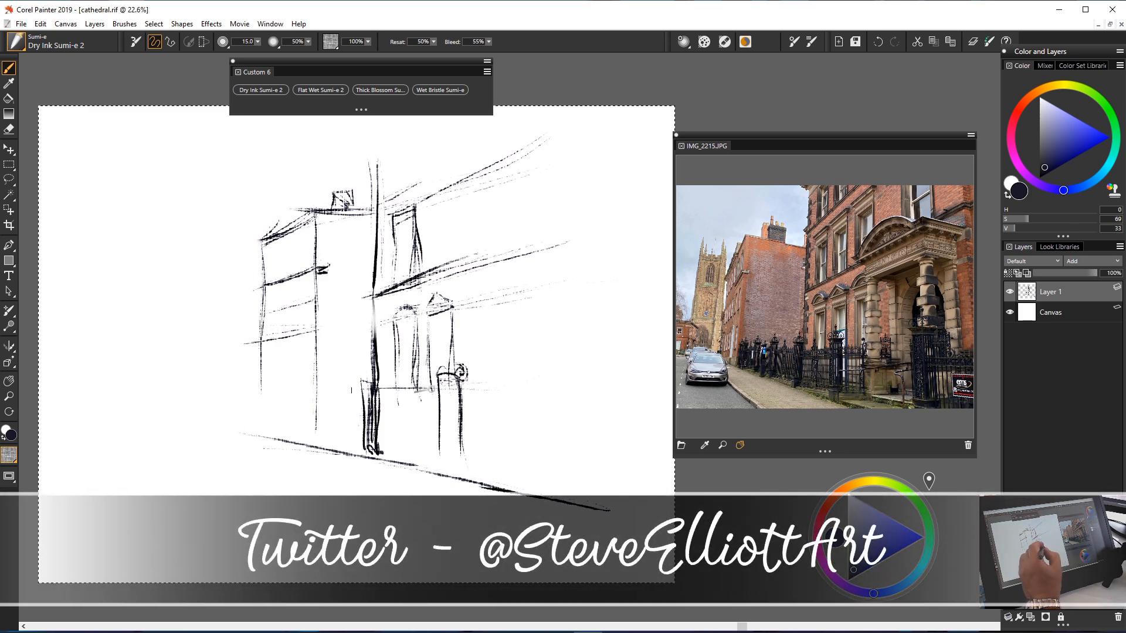
left_click_drag(434, 381, 435, 440)
left_click_drag(452, 377, 451, 456)
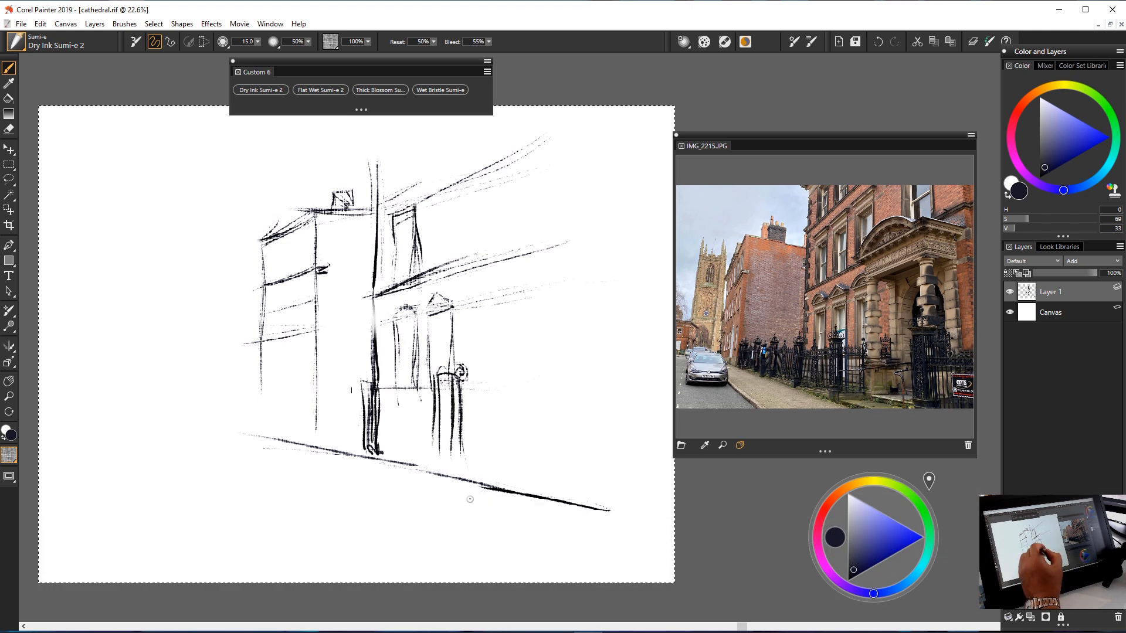
Erase the gate pillar's outer side and rounded knob, and rebuild it as a narrower pillar with dense vertical strokes.
key("n")
left_click_drag(463, 367, 460, 451)
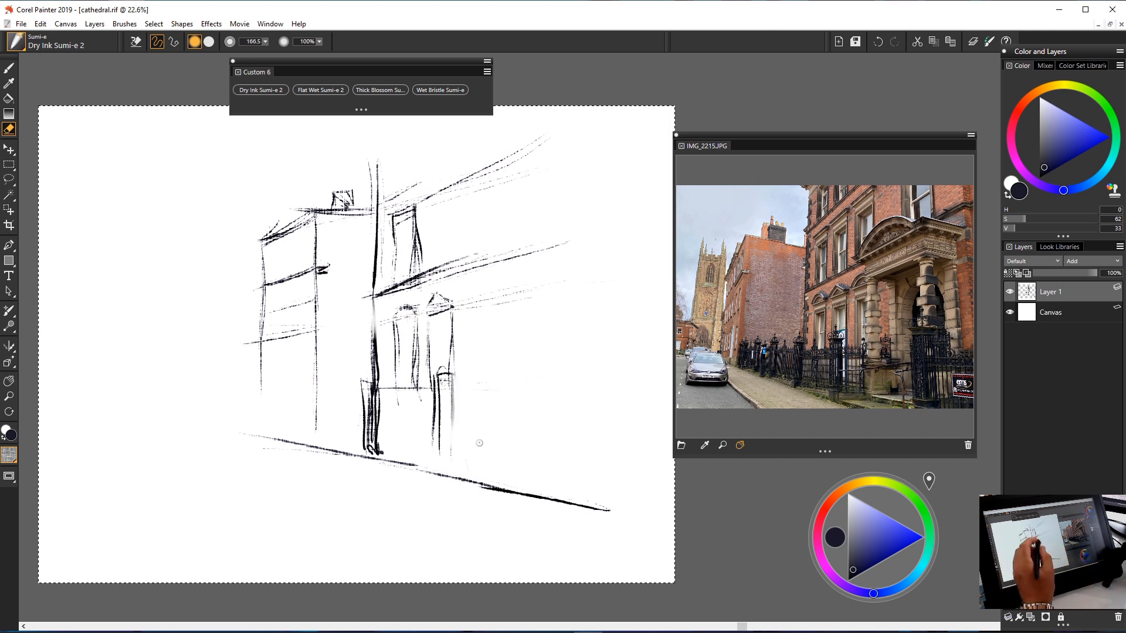
key("b")
left_click_drag(445, 378, 445, 447)
left_click_drag(430, 378, 429, 461)
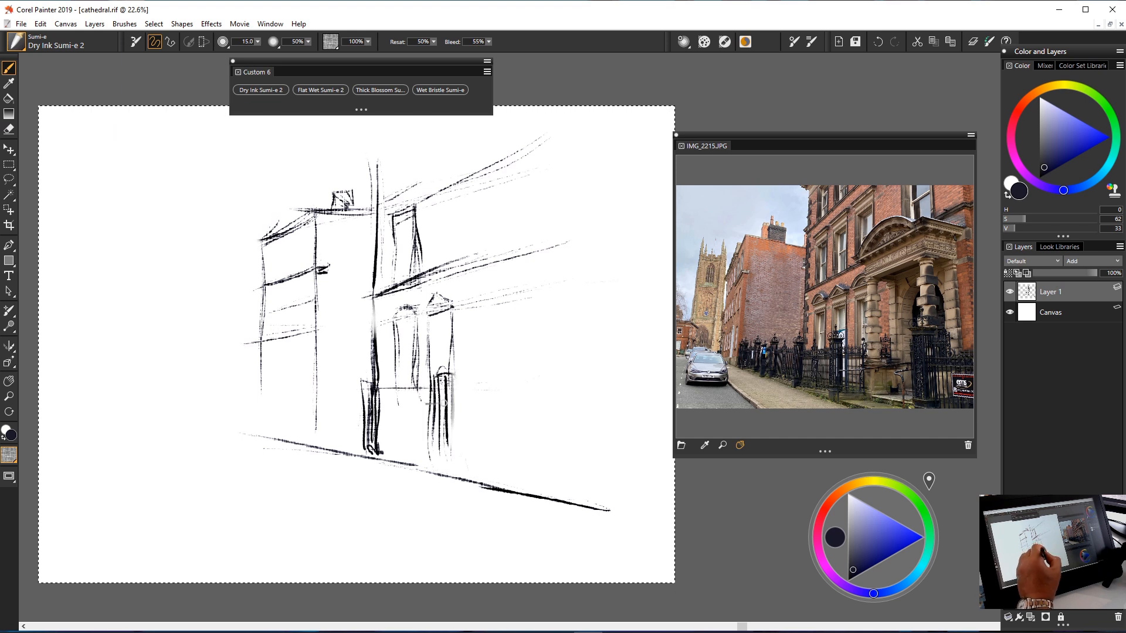
left_click_drag(443, 385, 443, 457)
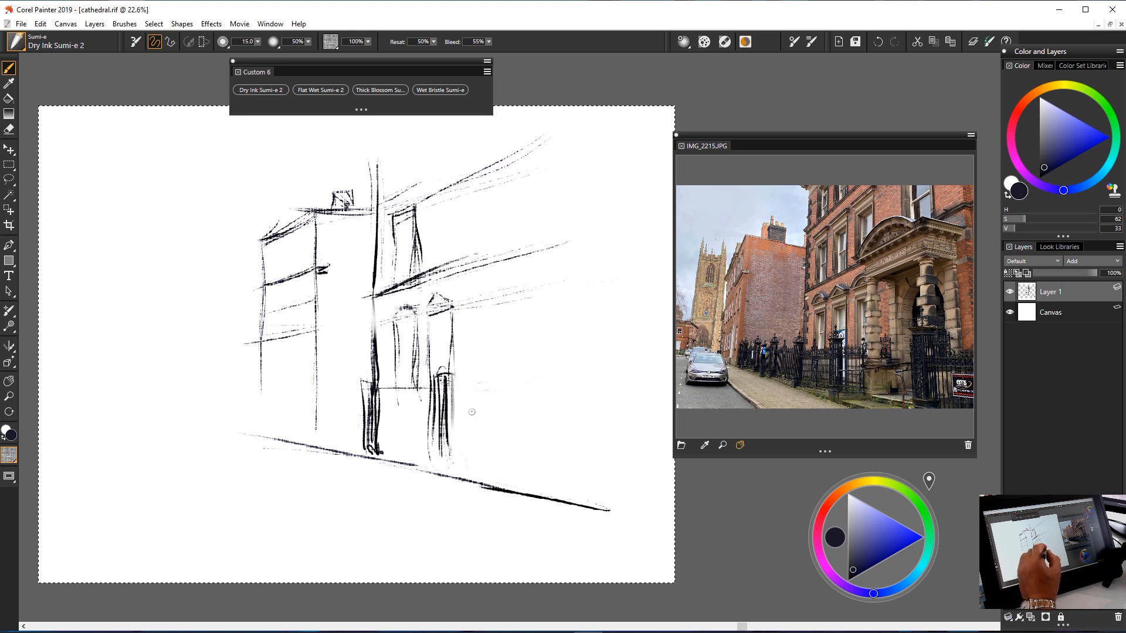
Extend the sill line past the gate pillar and draw the first upright lines of the entrance porch.
left_click_drag(448, 390, 479, 388)
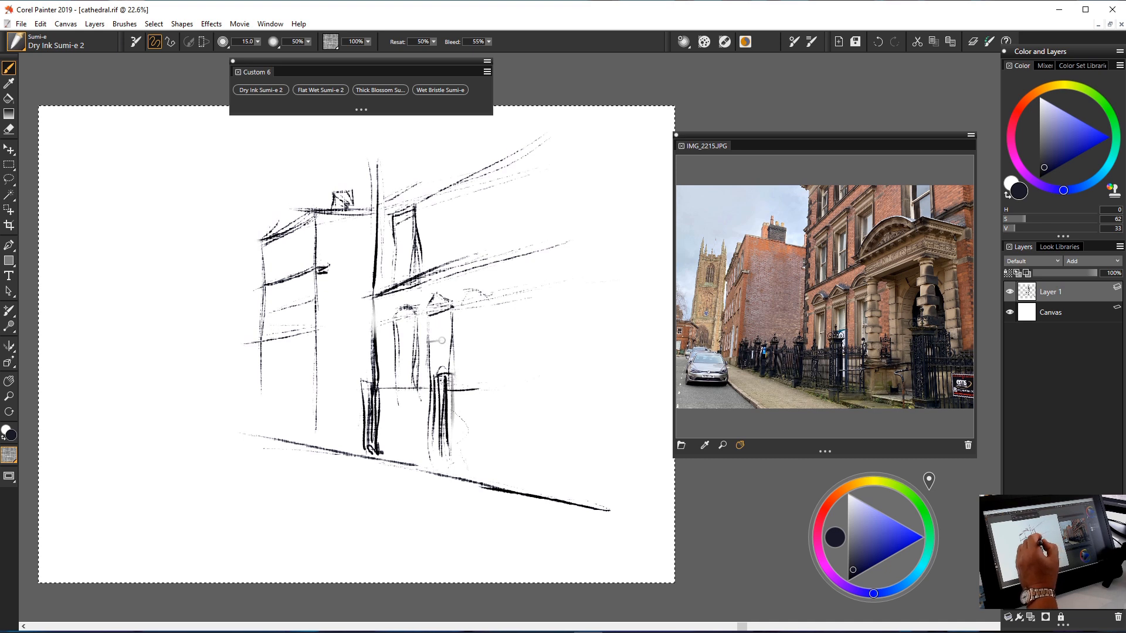
left_click_drag(462, 309, 465, 354)
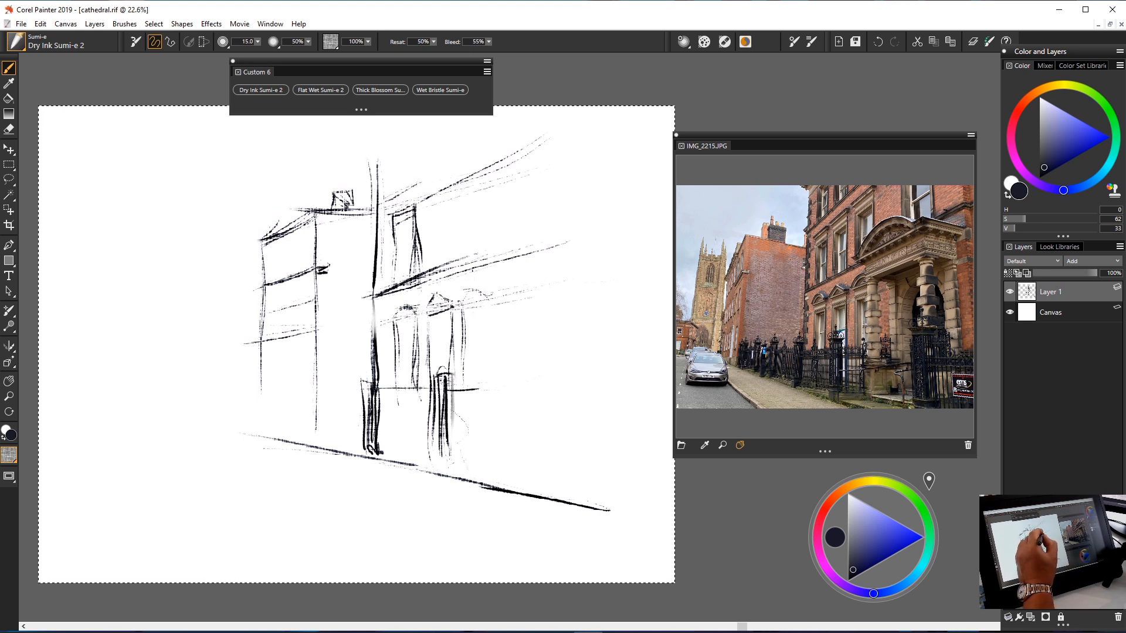
left_click_drag(472, 272, 475, 424)
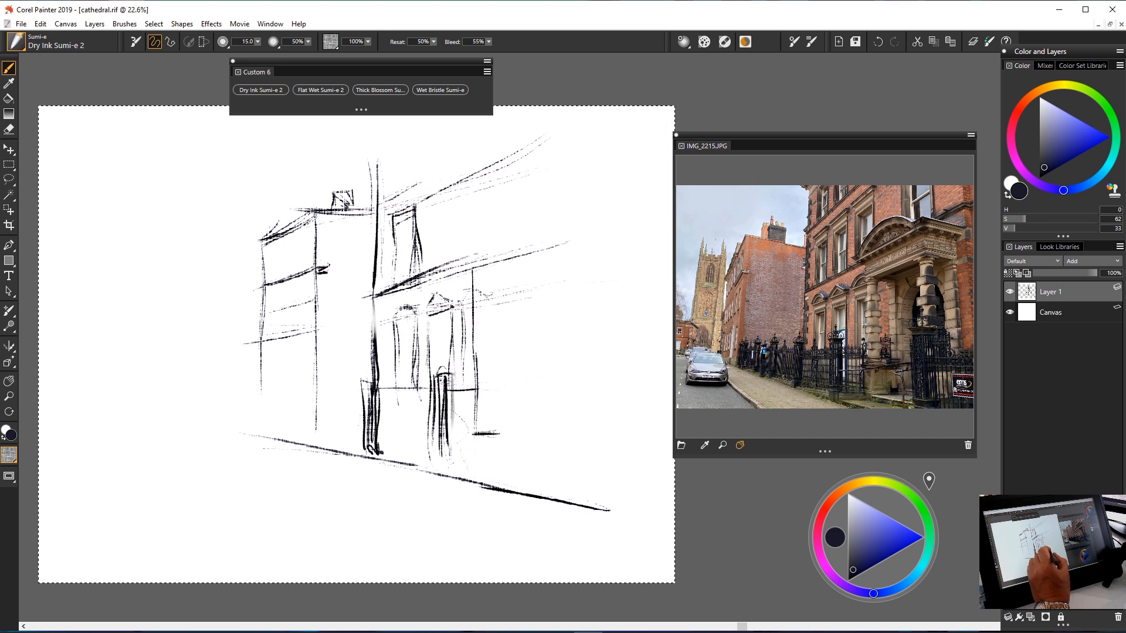
Draw a boxy pedestal at the foot of the porch uprights, with a base line beside it and entrance steps extending from it.
left_click_drag(476, 434, 476, 478)
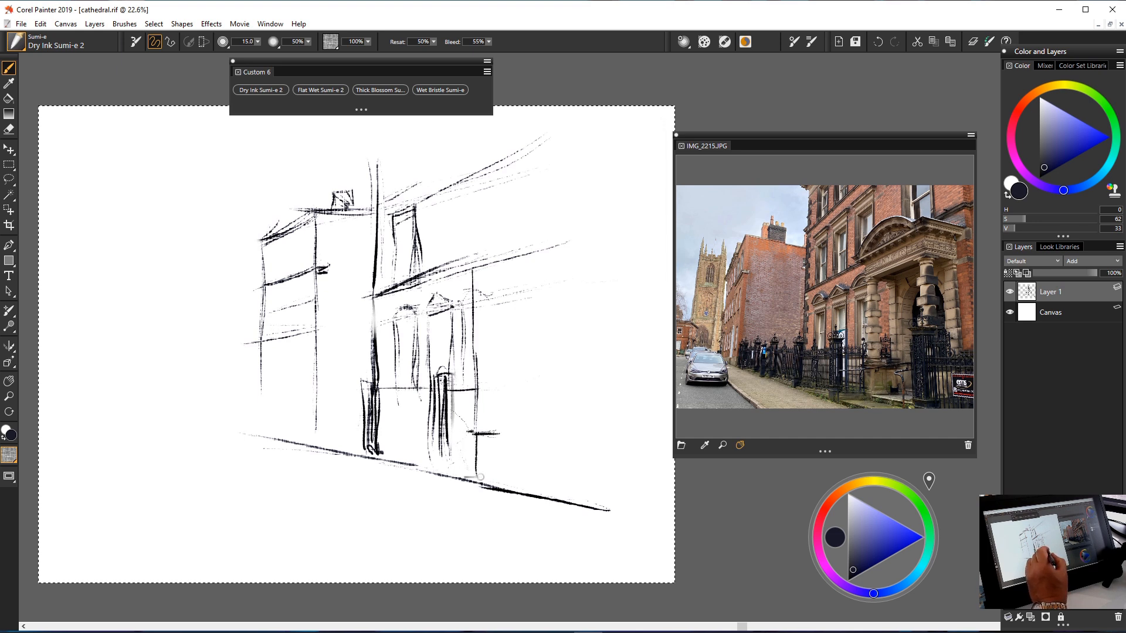
left_click_drag(502, 434, 503, 467)
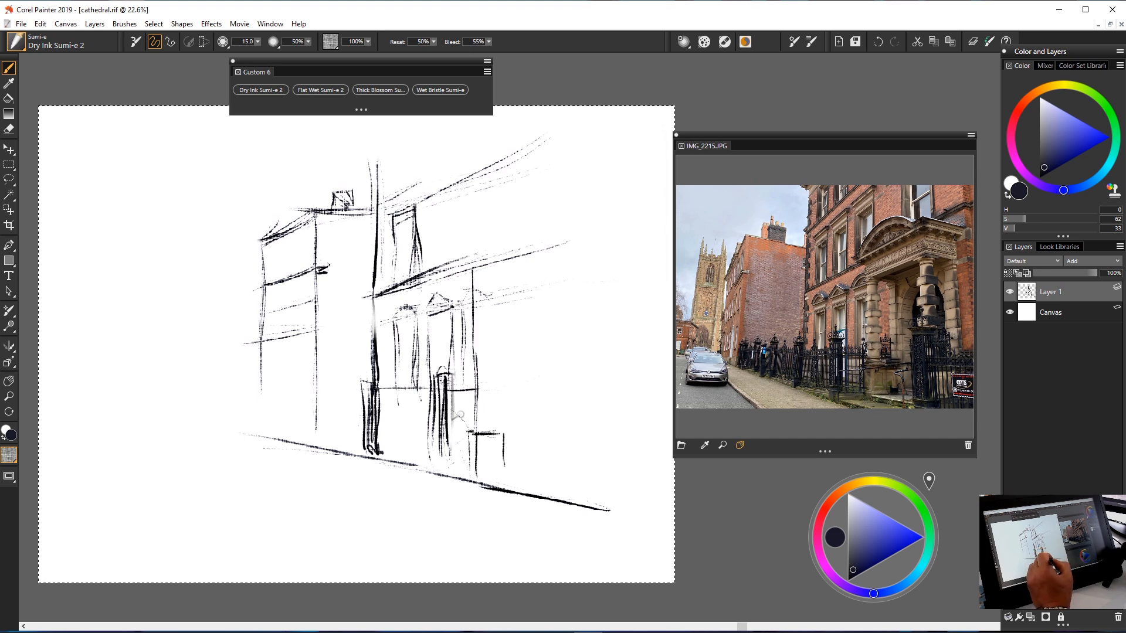
mouse_move(443, 464)
left_mouse_down()
mouse_move(473, 464)
mouse_move(446, 470)
left_mouse_up()
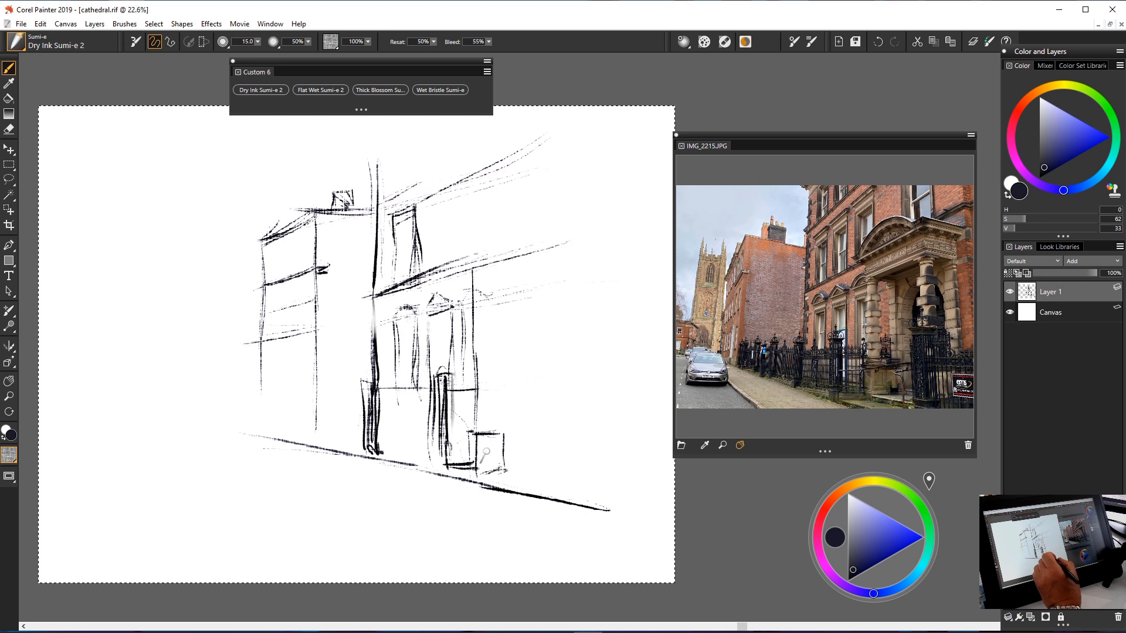
left_click_drag(505, 469, 566, 470)
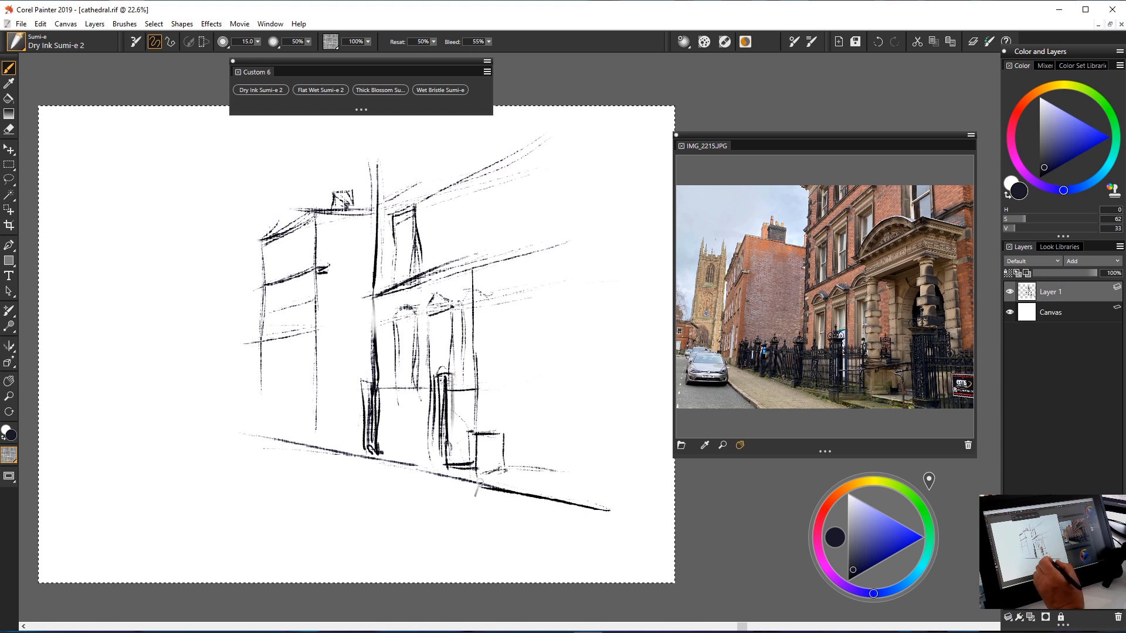
mouse_move(478, 475)
left_mouse_down()
mouse_move(557, 486)
mouse_move(545, 476)
left_mouse_up()
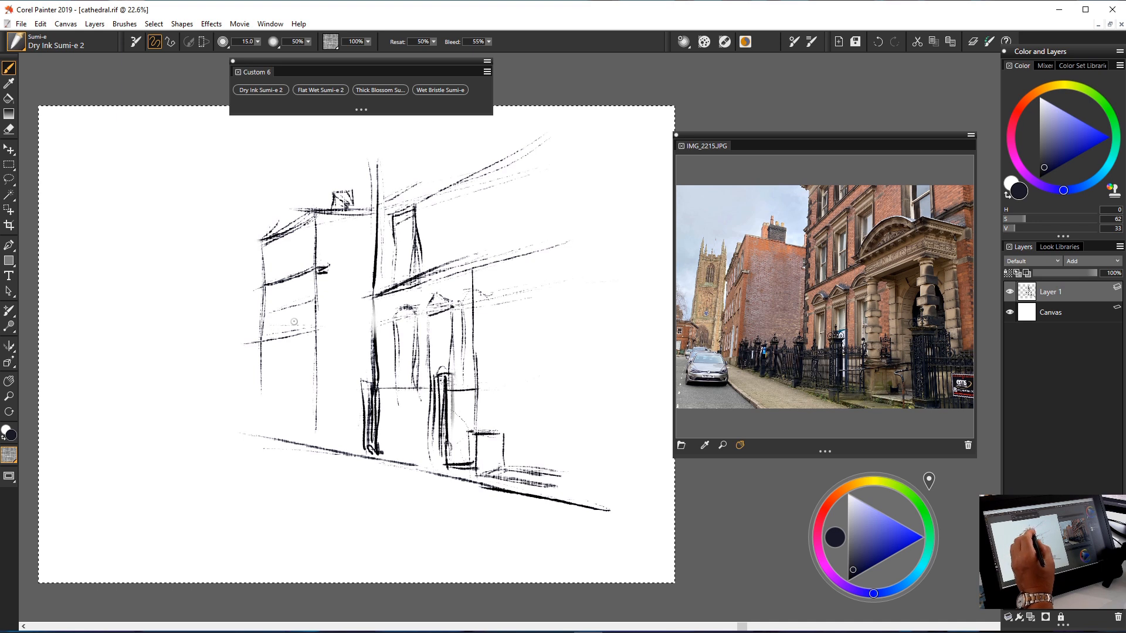
Shape the porch column with a curved top, a capital line and a darkened outer edge running down to the pedestal.
left_click_drag(462, 307, 463, 359)
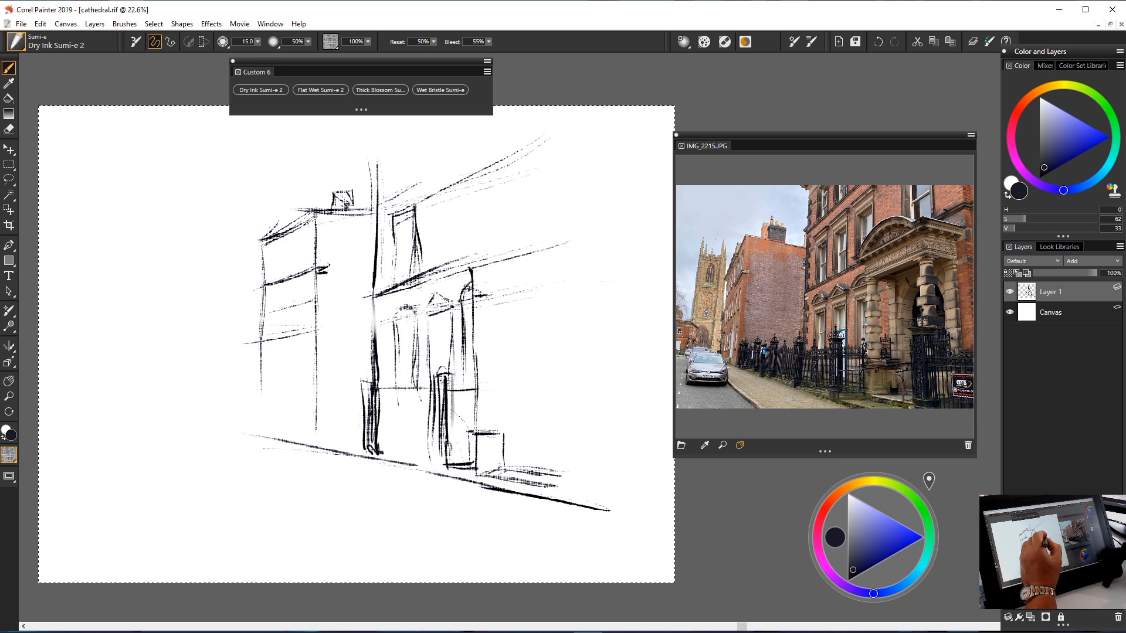
left_click_drag(491, 300, 491, 367)
left_click_drag(461, 307, 490, 305)
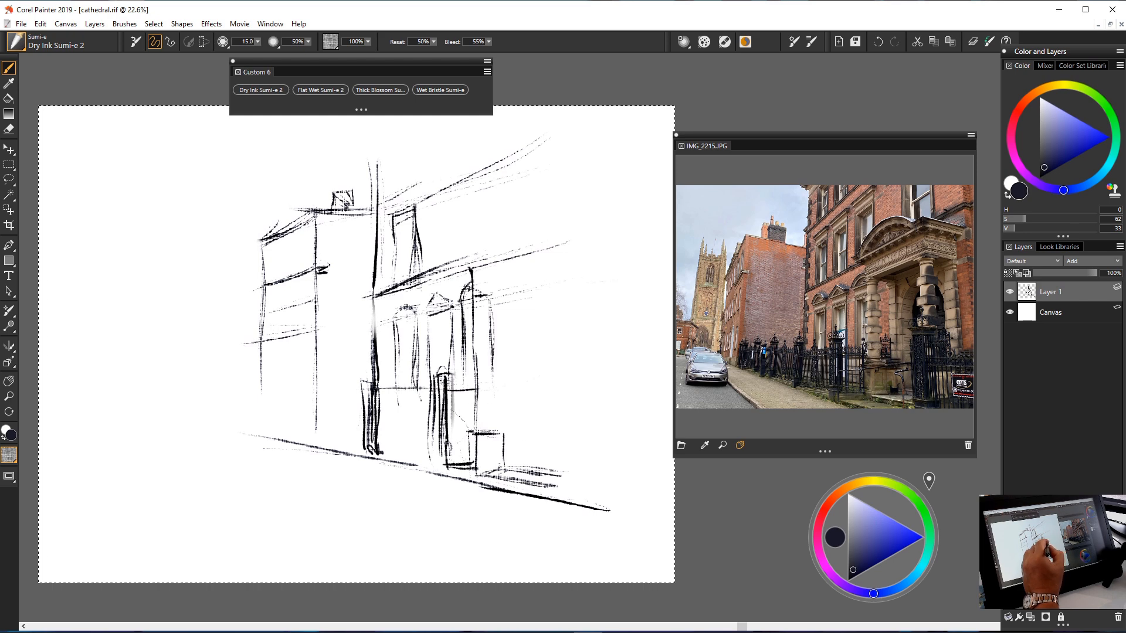
left_click_drag(492, 296, 492, 399)
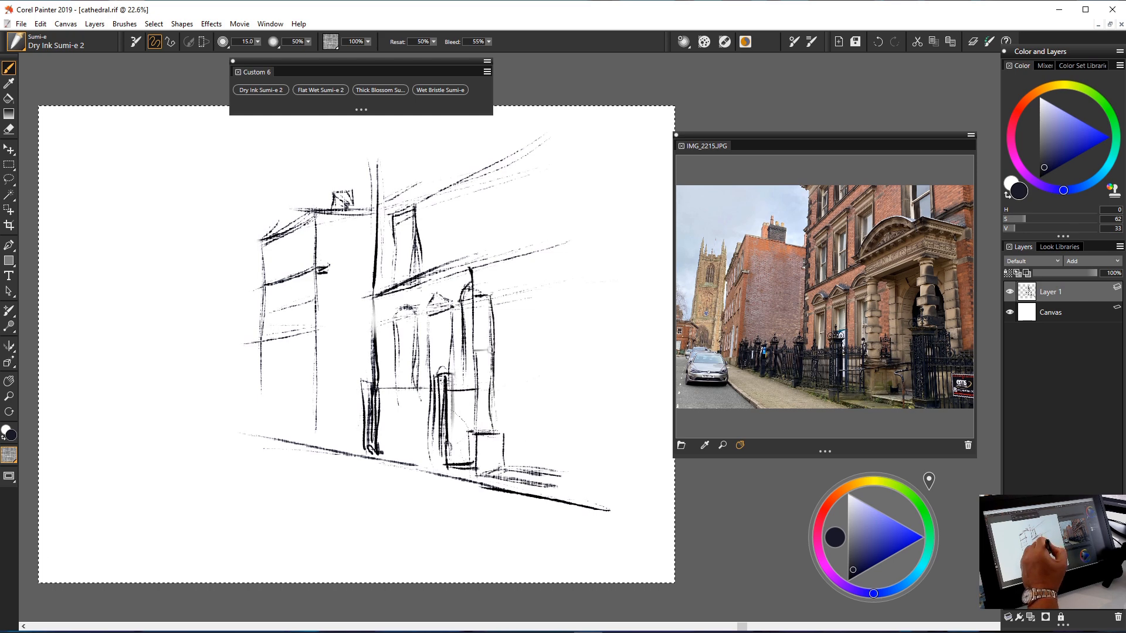
mouse_move(490, 331)
left_mouse_down()
mouse_move(491, 432)
mouse_move(501, 434)
left_mouse_up()
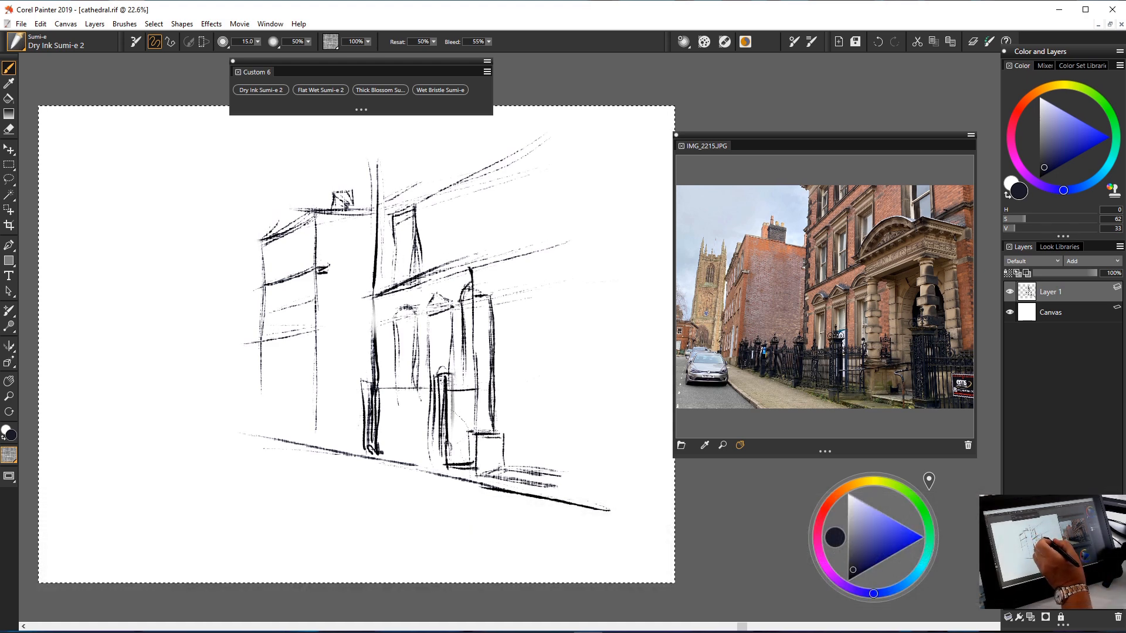
Draw the rising lintel and cornice lines above the porch column, and sketch the near curve of the arched pediment over them.
mouse_move(476, 297)
left_mouse_down()
mouse_move(577, 275)
mouse_move(488, 296)
left_mouse_up()
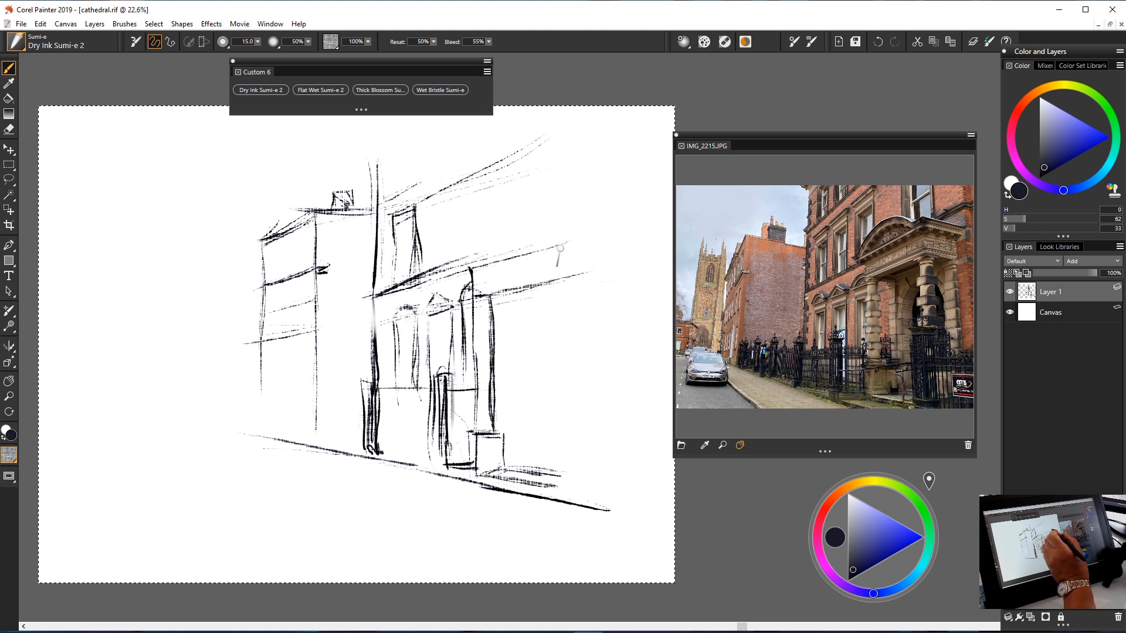
left_click_drag(474, 262, 575, 234)
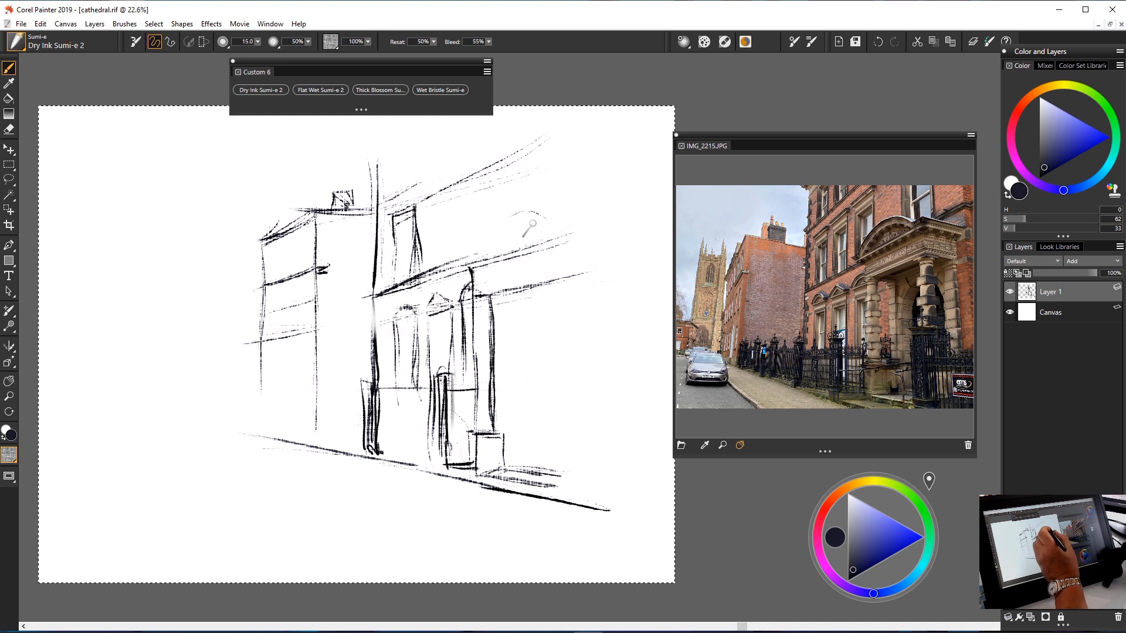
left_click_drag(471, 258, 525, 218)
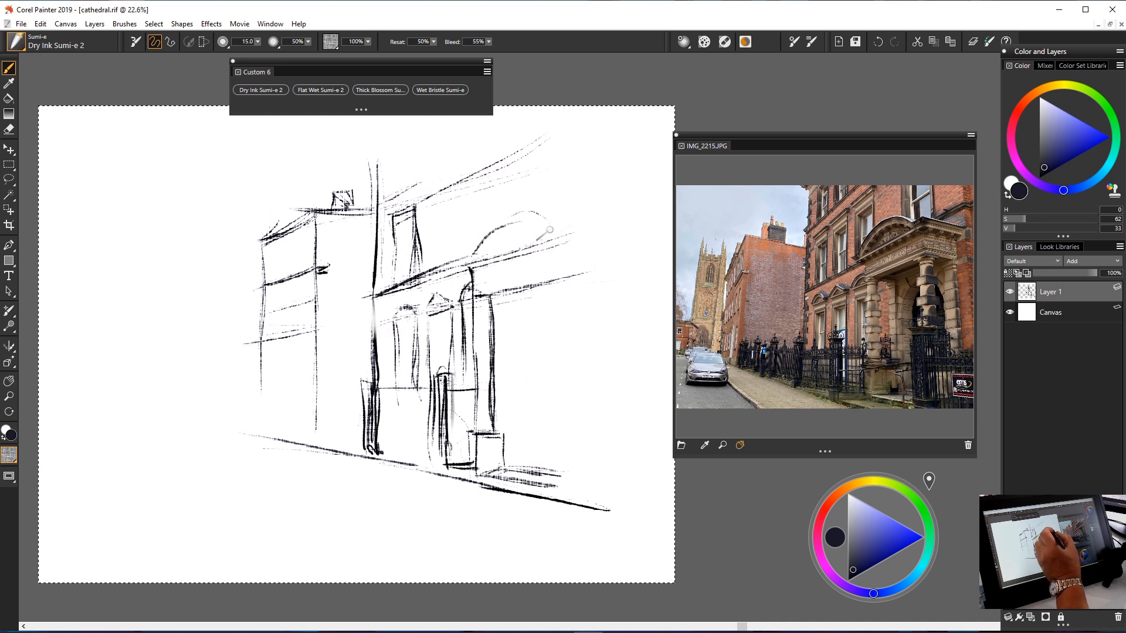
mouse_move(476, 262)
left_mouse_down()
mouse_move(521, 224)
mouse_move(548, 227)
left_mouse_up()
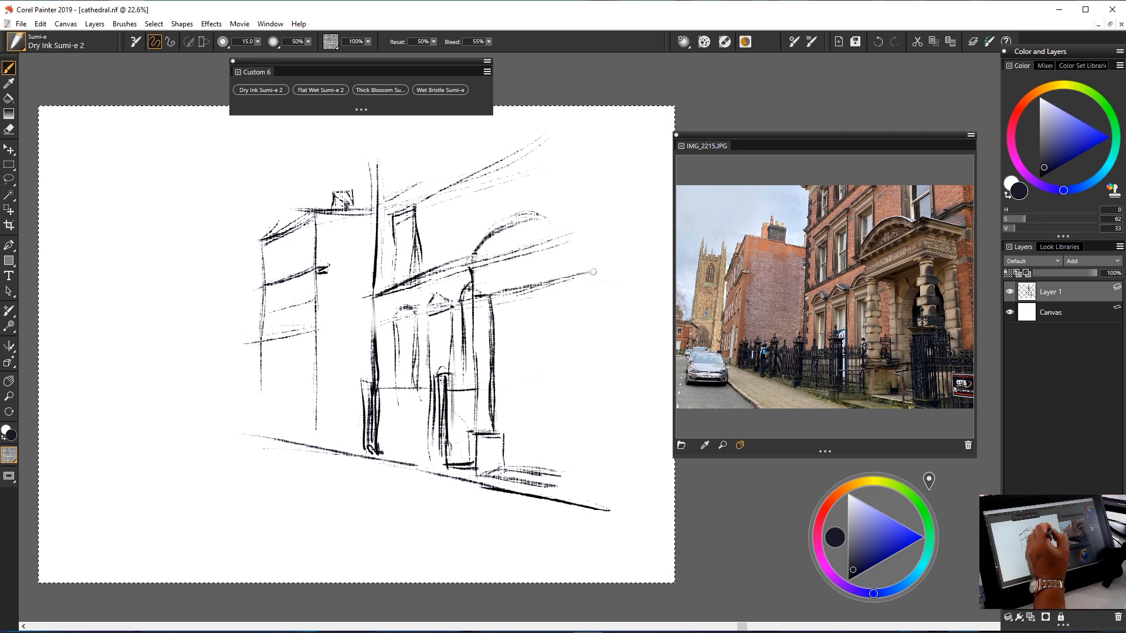
Close the near end of the lintel with a short upright and draw the doorway's inner uprights and arch curve beneath it.
left_click_drag(586, 238, 588, 270)
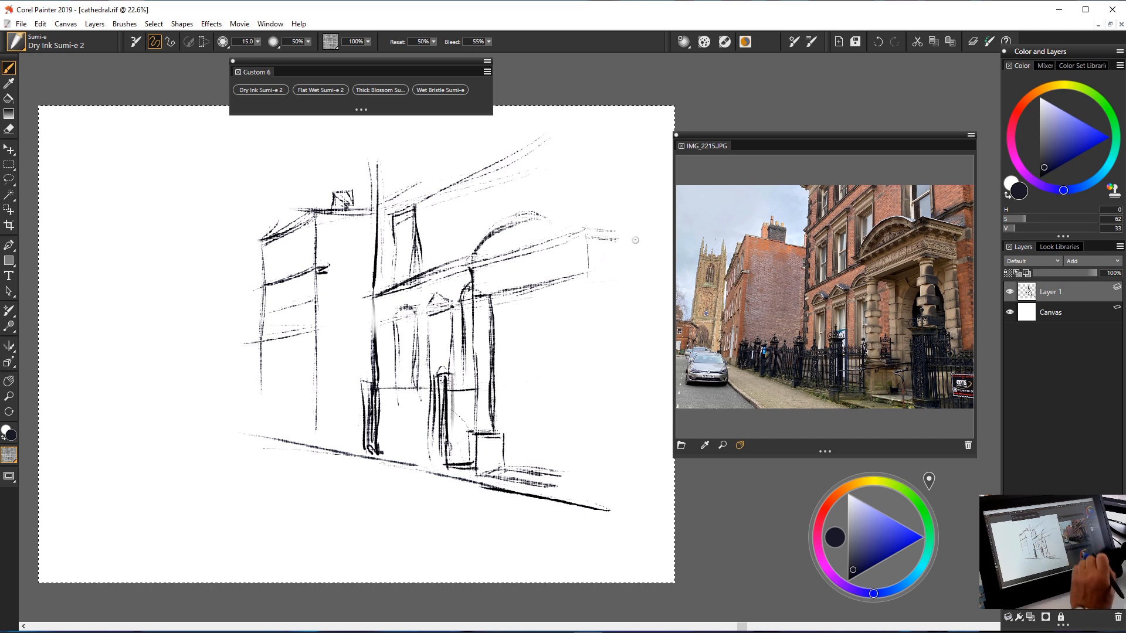
left_click_drag(519, 306, 520, 367)
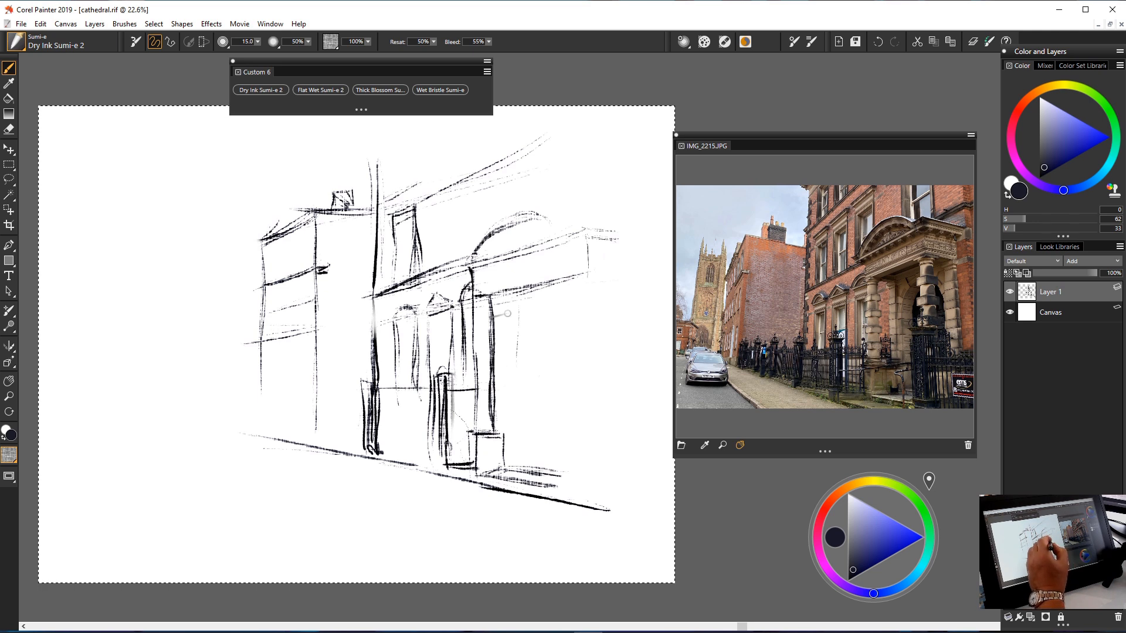
left_click_drag(513, 301, 515, 411)
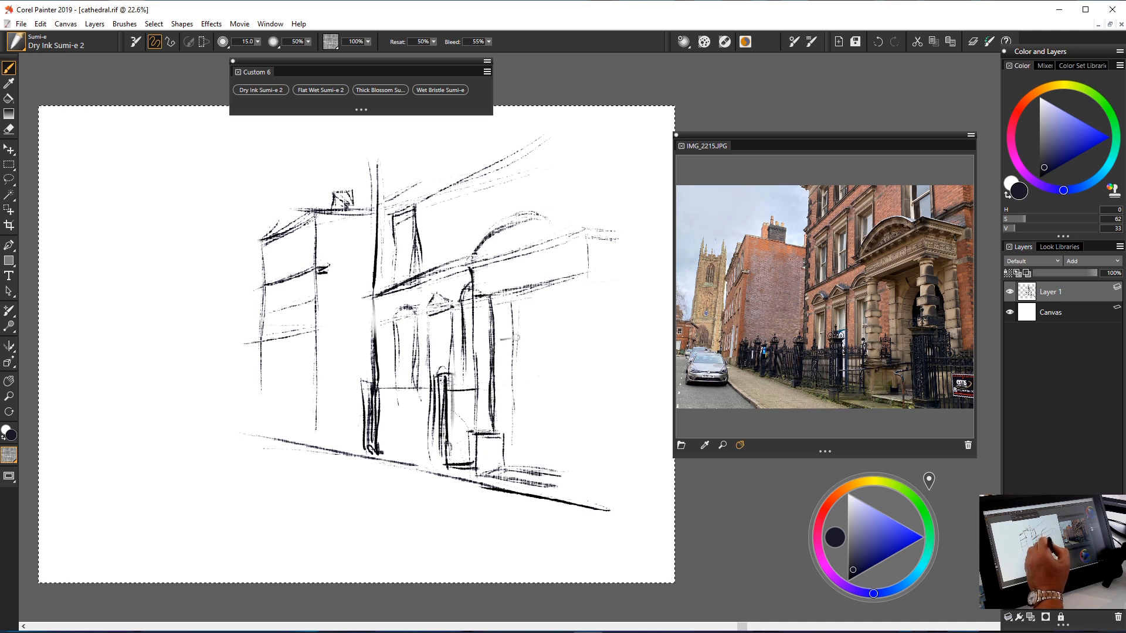
left_click_drag(524, 317, 522, 386)
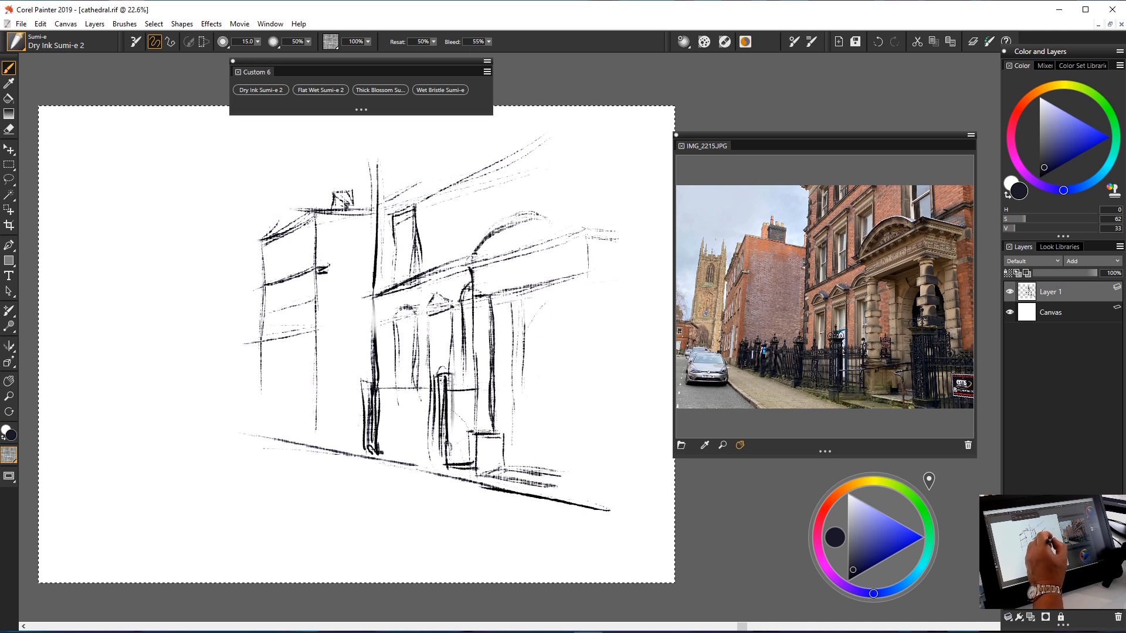
mouse_move(547, 302)
left_mouse_down()
mouse_move(528, 384)
mouse_move(523, 340)
mouse_move(551, 299)
mouse_move(526, 456)
left_mouse_up()
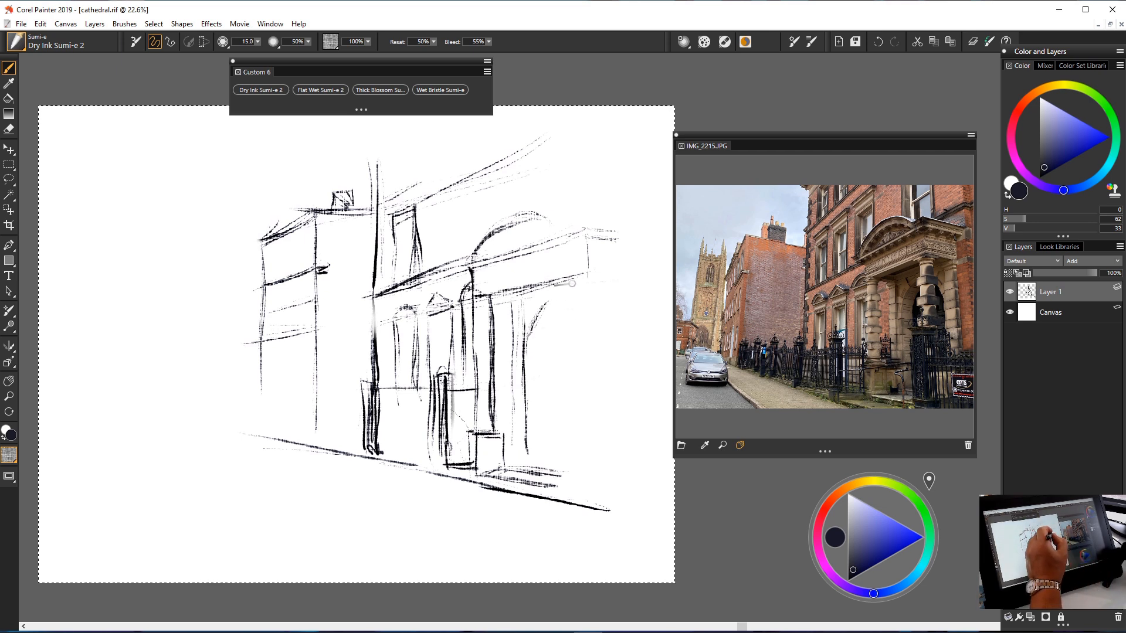
Draw the uprights of the porch's corner pillar below the lintel's near end and darken the lintel's end edge.
left_click_drag(567, 282, 567, 316)
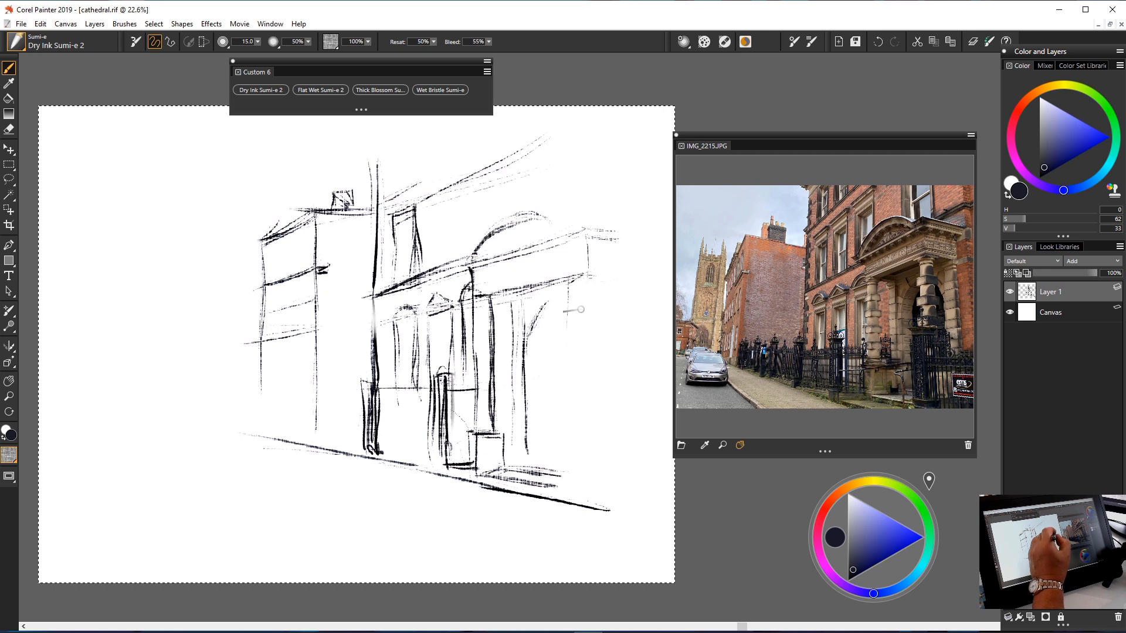
left_click_drag(582, 240, 580, 282)
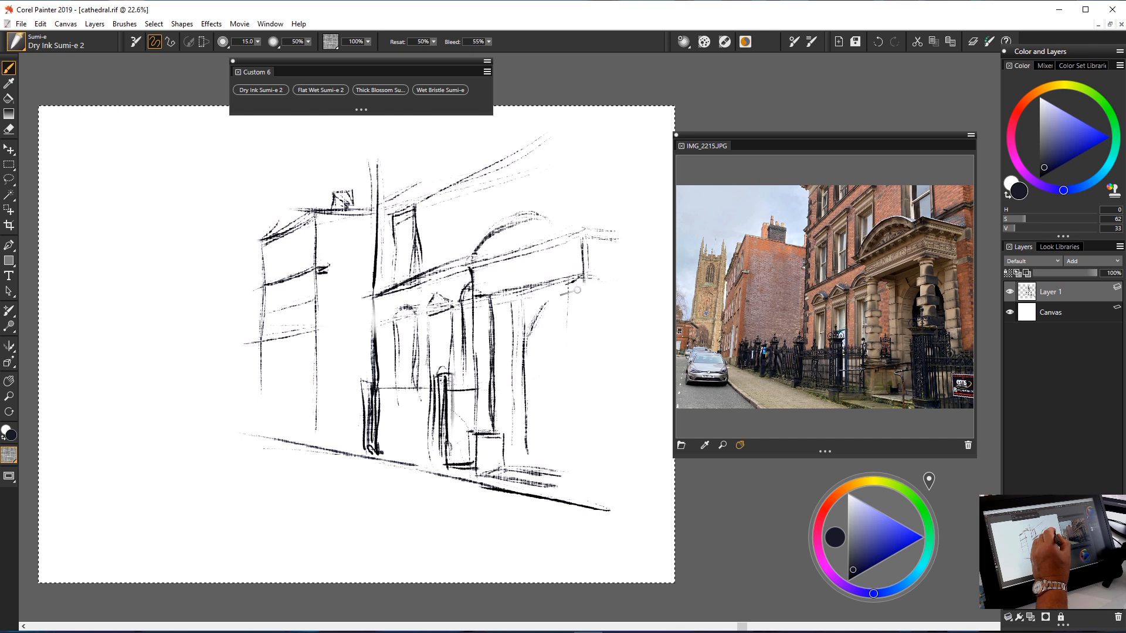
left_click_drag(588, 302, 585, 340)
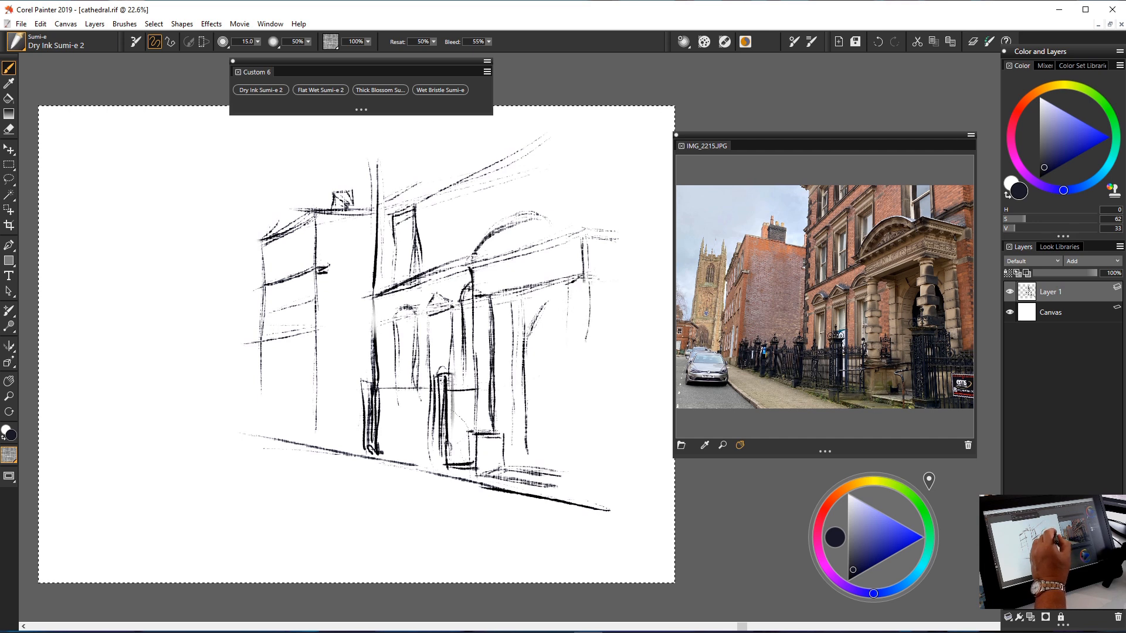
left_click_drag(570, 292, 570, 346)
left_click_drag(591, 285, 590, 370)
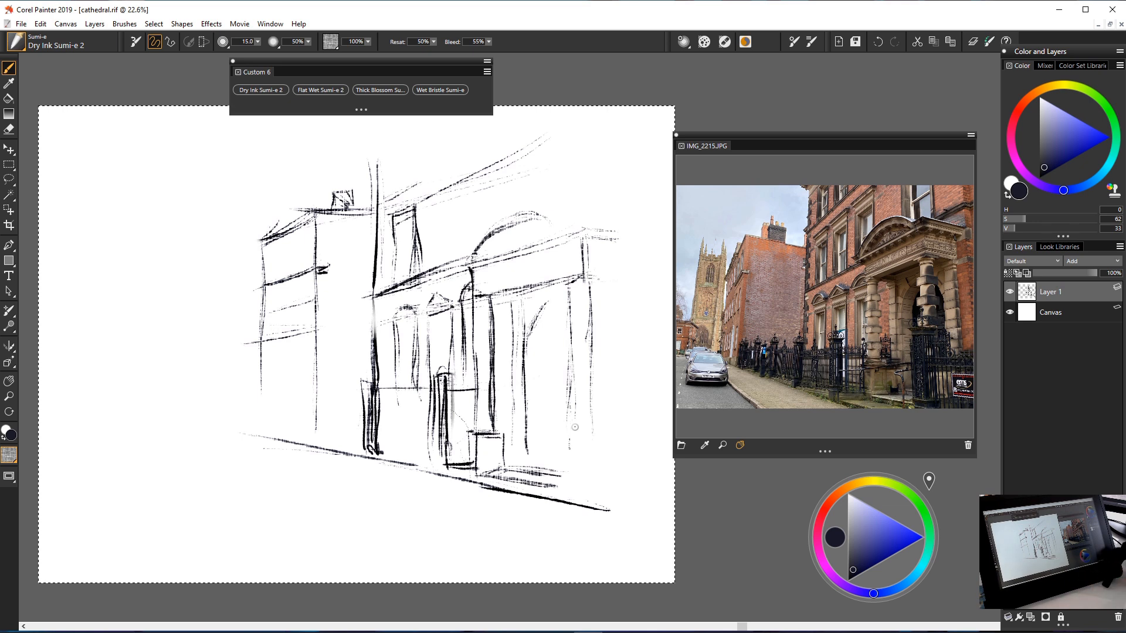
Add dark vertical strokes beside the porch column and over the pedestal at its foot.
mouse_move(422, 392)
left_mouse_down()
mouse_move(436, 388)
mouse_move(499, 435)
left_mouse_up()
left_click_drag(508, 384, 509, 441)
mouse_move(472, 395)
left_mouse_down()
mouse_move(471, 431)
mouse_move(466, 421)
left_mouse_up()
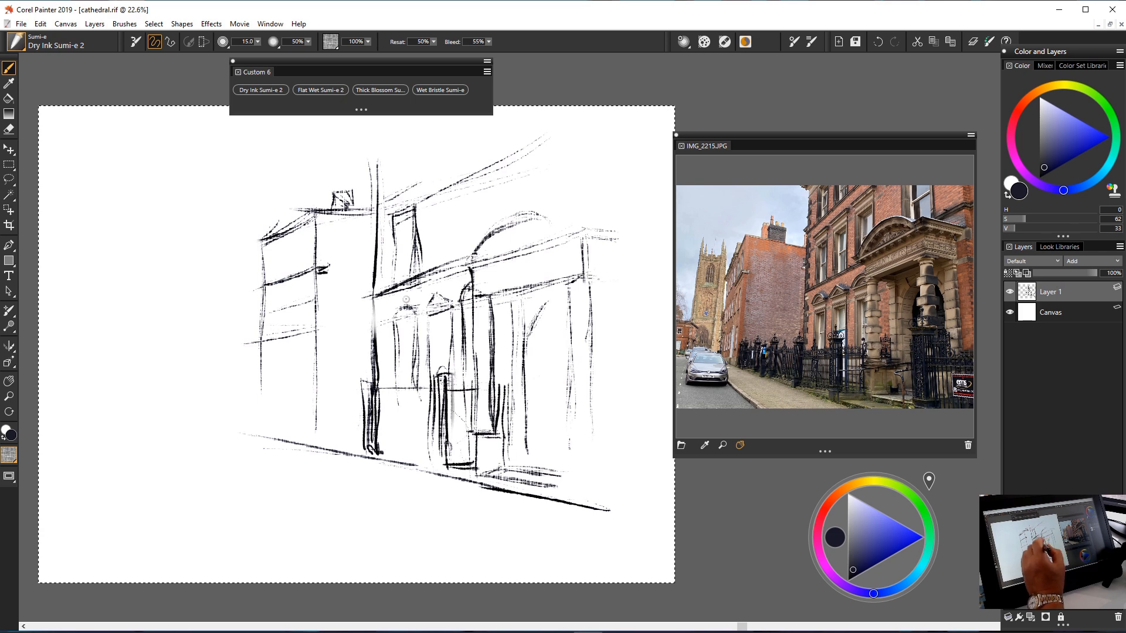
left_click(380, 89)
mouse_move(583, 231)
left_mouse_down()
mouse_move(595, 474)
mouse_move(441, 478)
mouse_move(296, 437)
left_mouse_up()
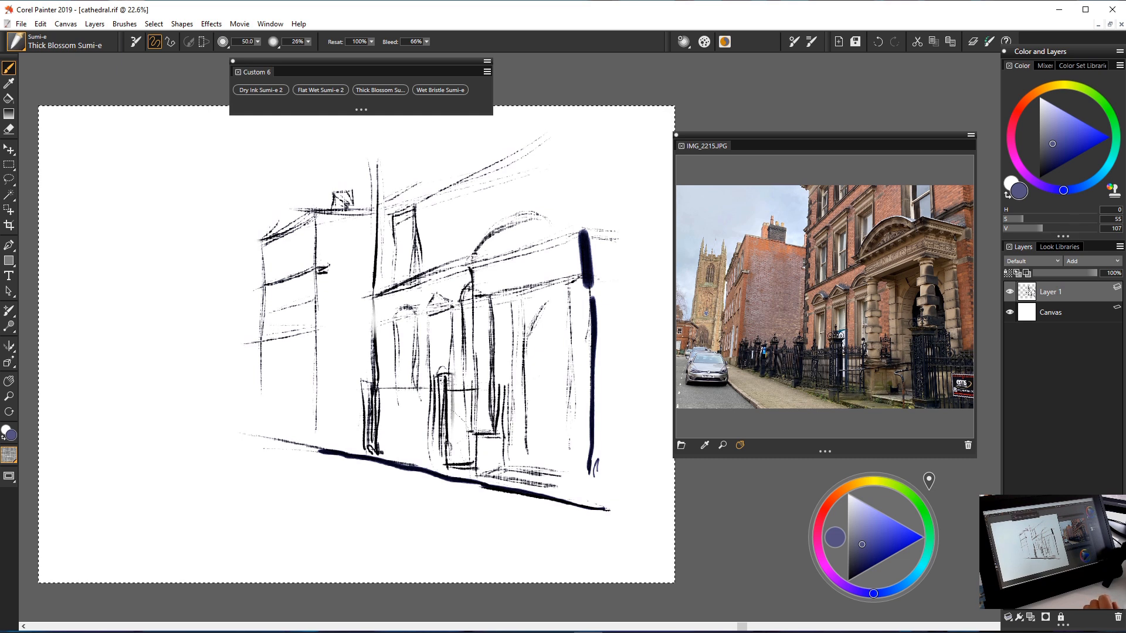
key("ctrl+z")
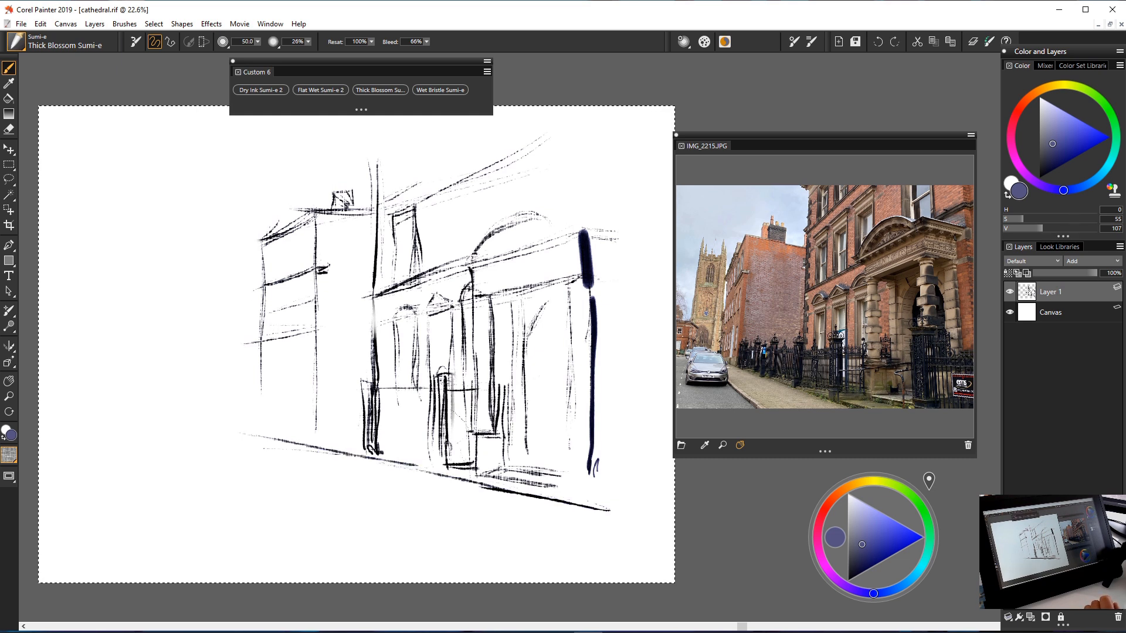
key("ctrl+z")
key("ctrl+z")
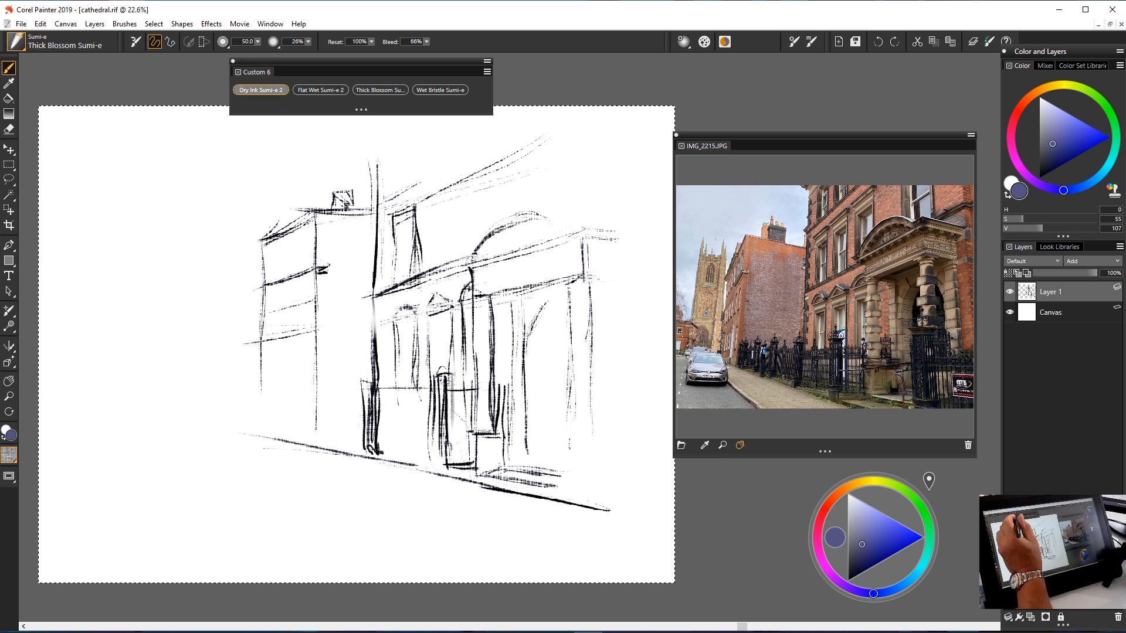
With the Dry Ink Sumi-e 2 brush, box in the entablature's end face, extend the pediment curve and darken its junction above the column.
left_click(260, 89)
left_click_drag(604, 280, 622, 282)
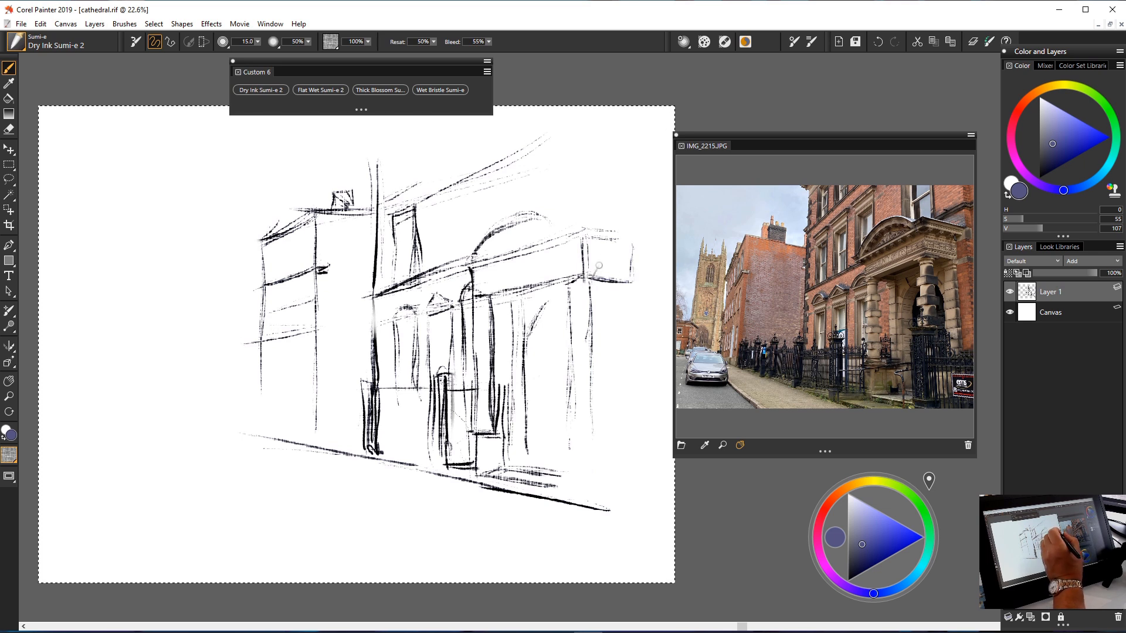
left_click_drag(588, 273, 617, 277)
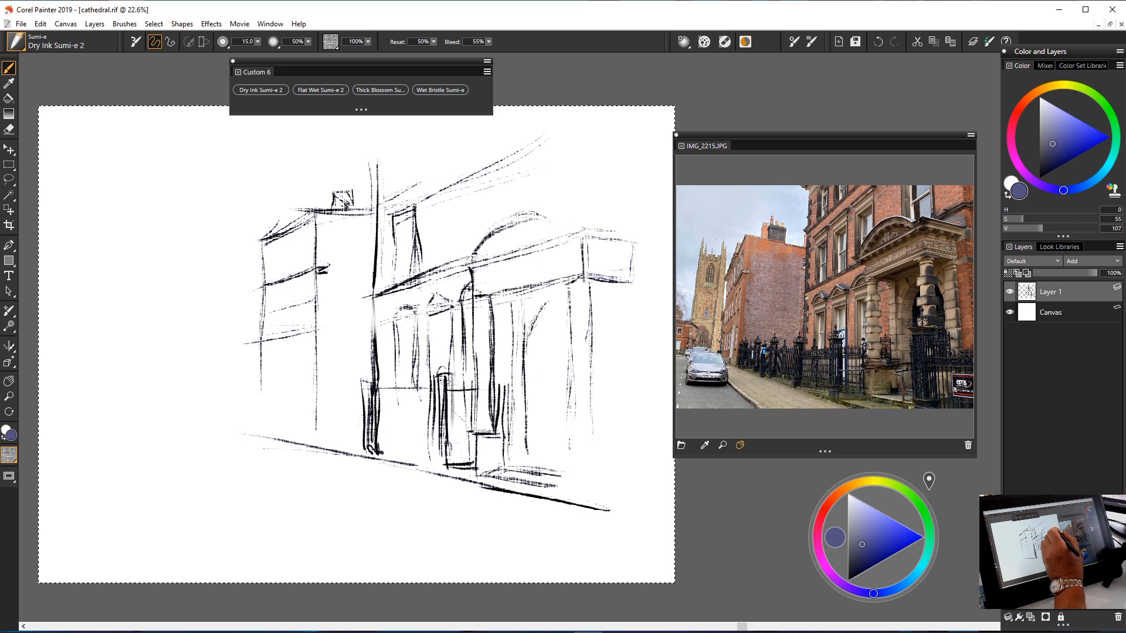
left_click_drag(585, 229, 623, 233)
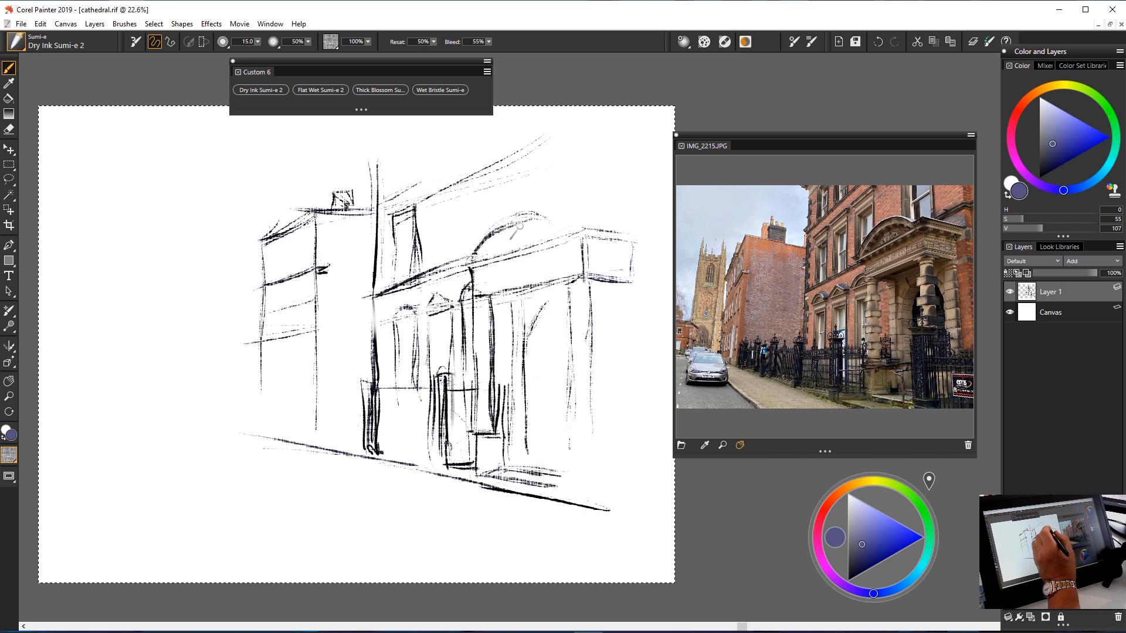
left_click_drag(530, 213, 560, 224)
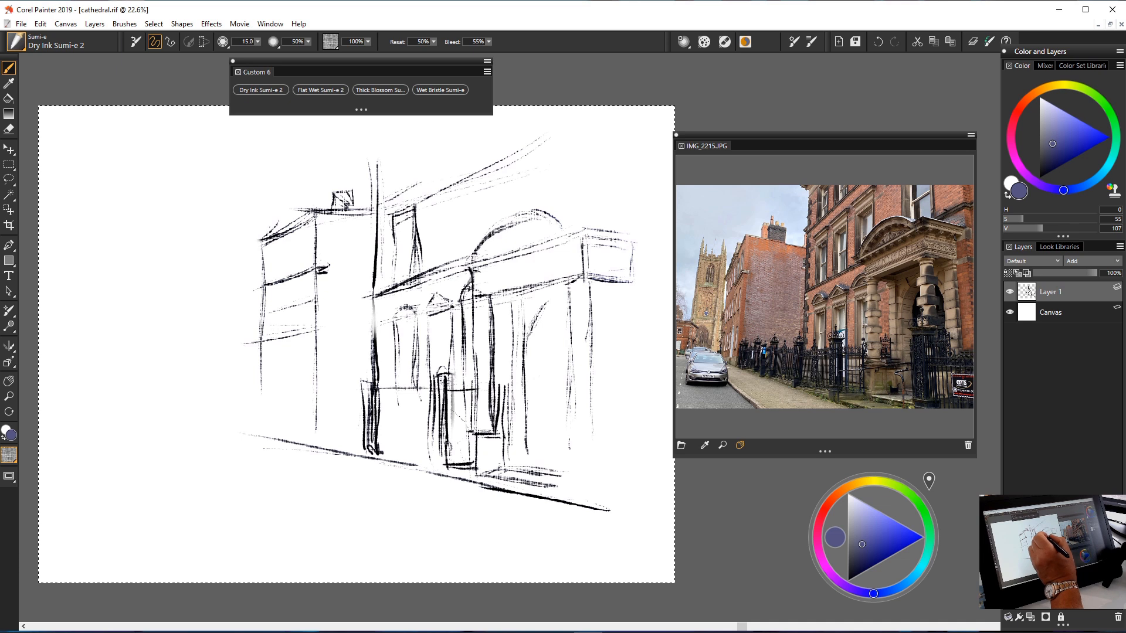
left_click_drag(472, 271, 476, 292)
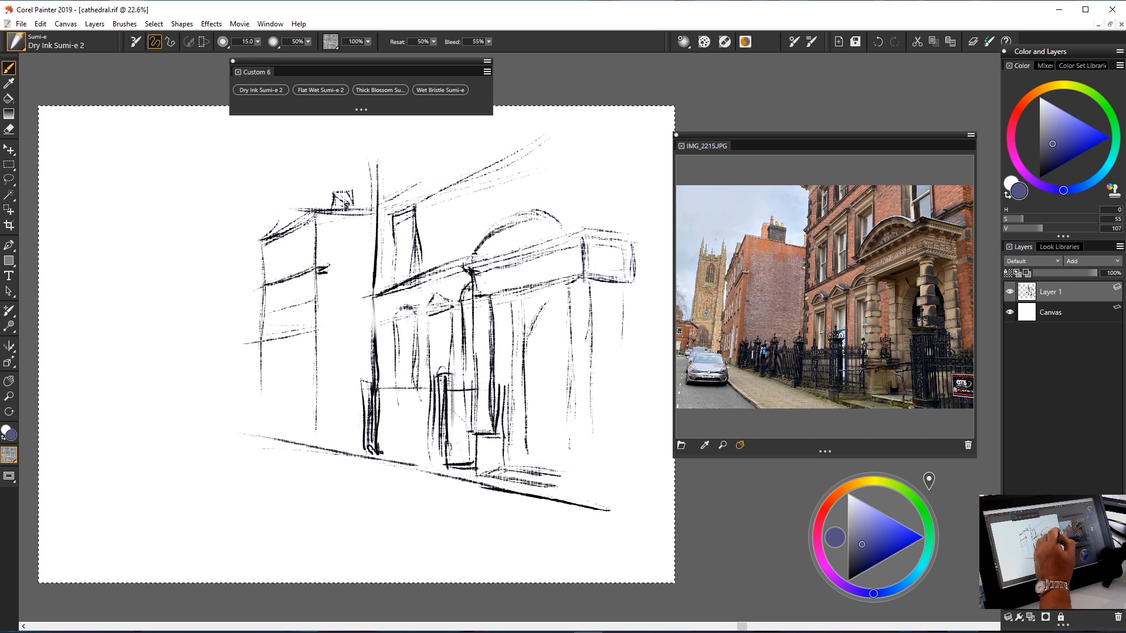
Draw the porch's far upright and sketch the vertical railings with horizontal bars in front of the corner pillar.
left_click_drag(620, 281, 622, 417)
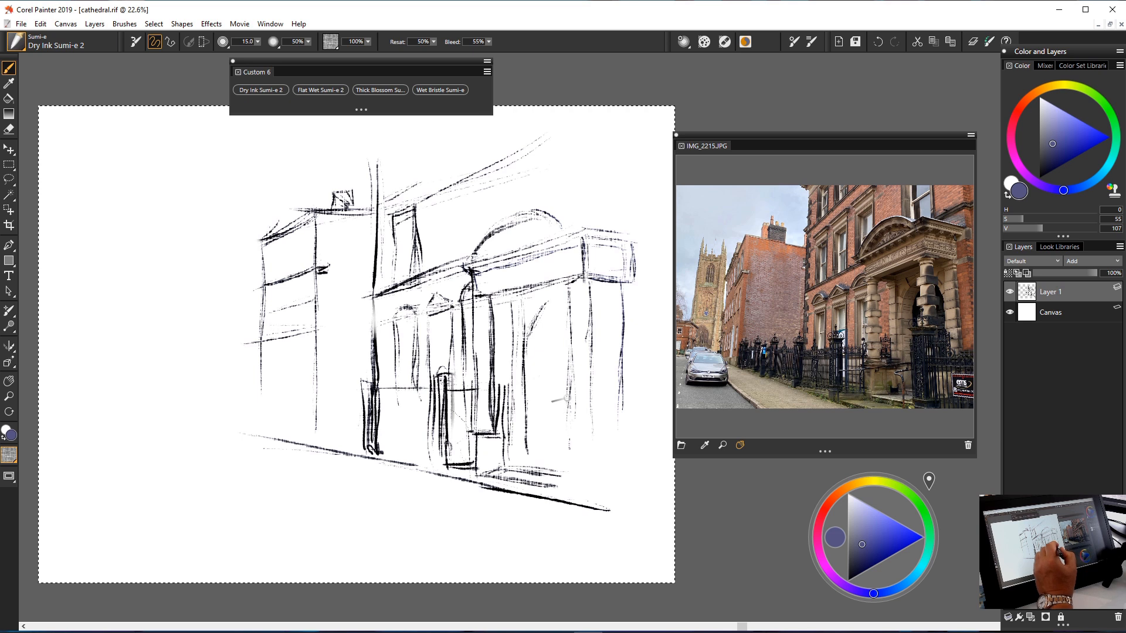
mouse_move(567, 387)
left_mouse_down()
mouse_move(570, 487)
mouse_move(572, 462)
left_mouse_up()
mouse_move(576, 404)
left_mouse_down()
mouse_move(578, 507)
mouse_move(581, 487)
left_mouse_up()
left_click_drag(585, 381, 594, 503)
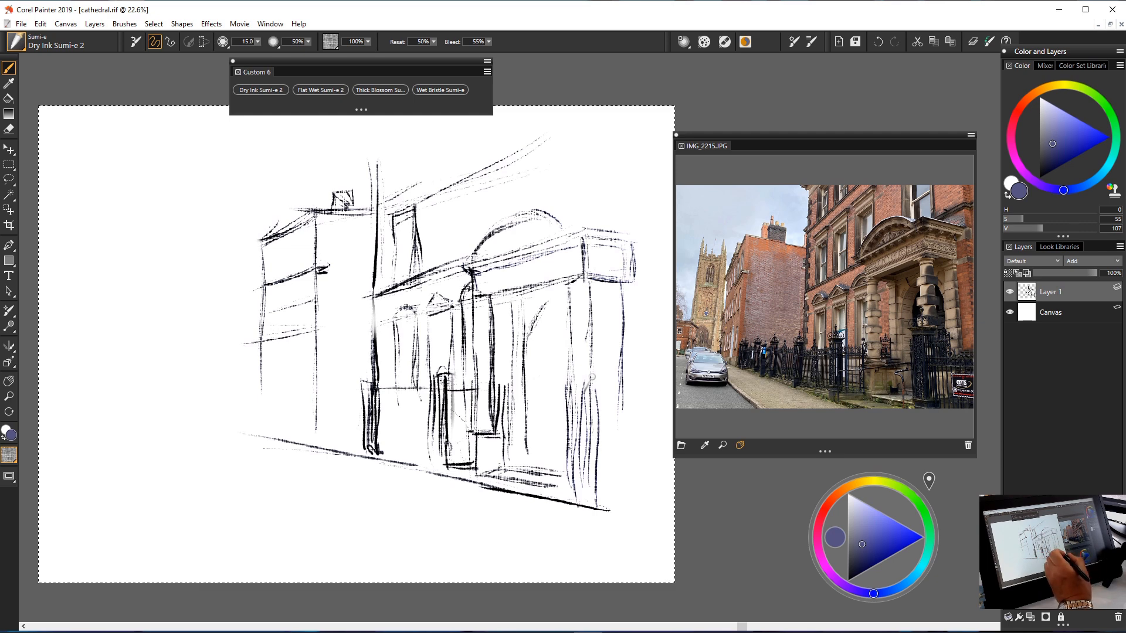
left_click_drag(603, 405, 611, 492)
mouse_move(607, 404)
left_mouse_down()
mouse_move(610, 479)
mouse_move(619, 464)
left_mouse_up()
left_click_drag(582, 424, 643, 424)
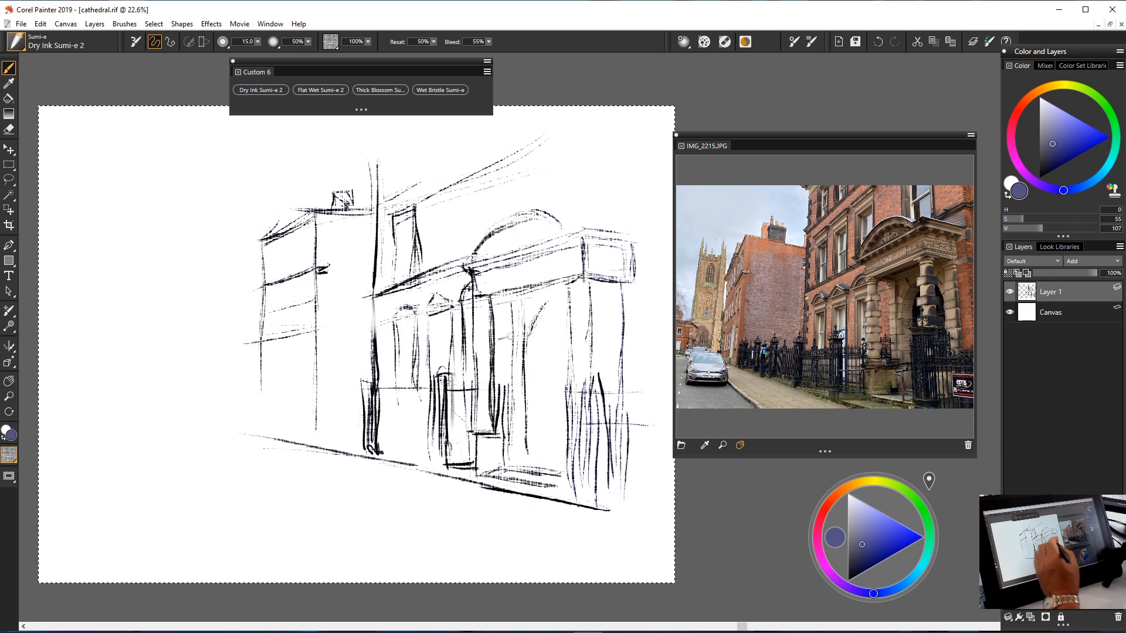
Draw the inner curve and upright of the arched doorway down to the steps, and thicken the pediment curve.
left_click_drag(554, 315, 538, 352)
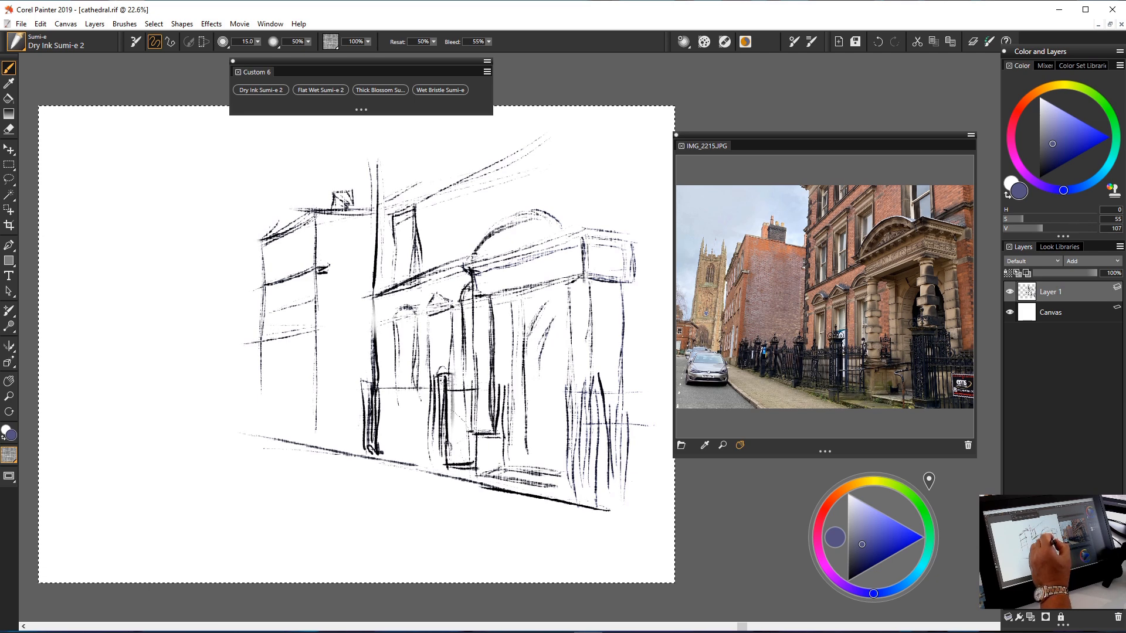
left_click_drag(539, 354, 546, 428)
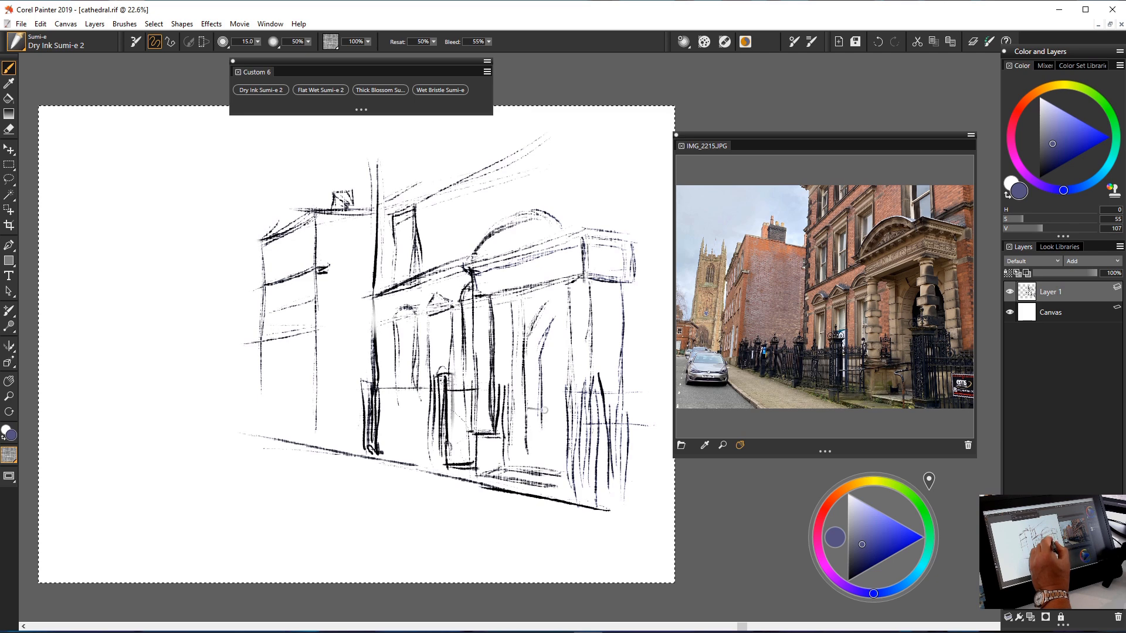
left_click_drag(543, 411, 539, 339)
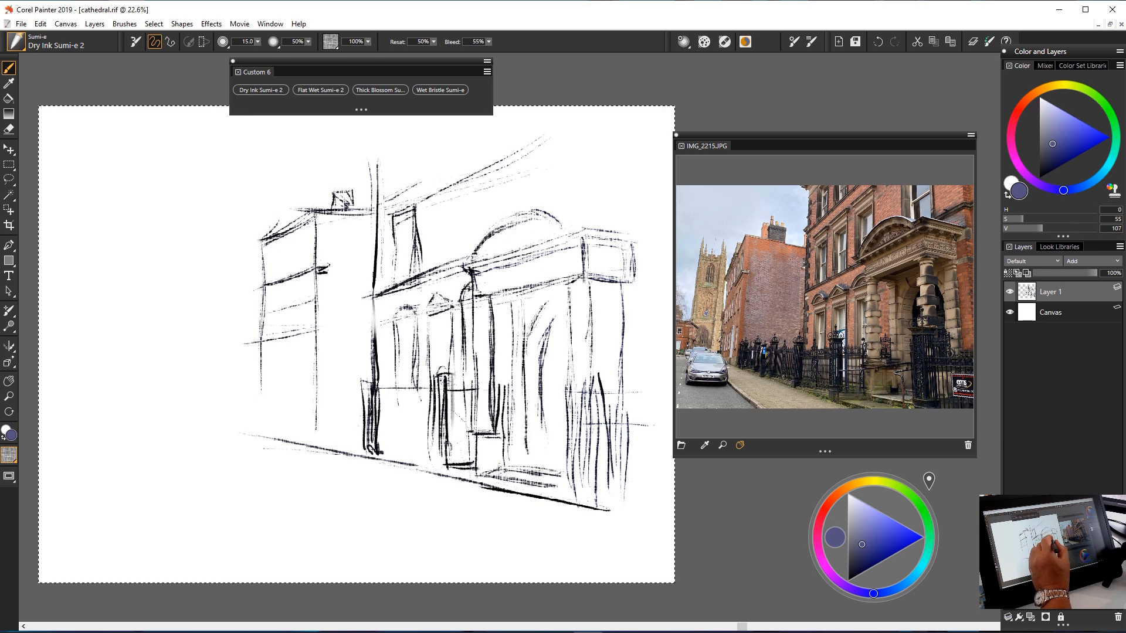
left_click_drag(539, 404, 541, 455)
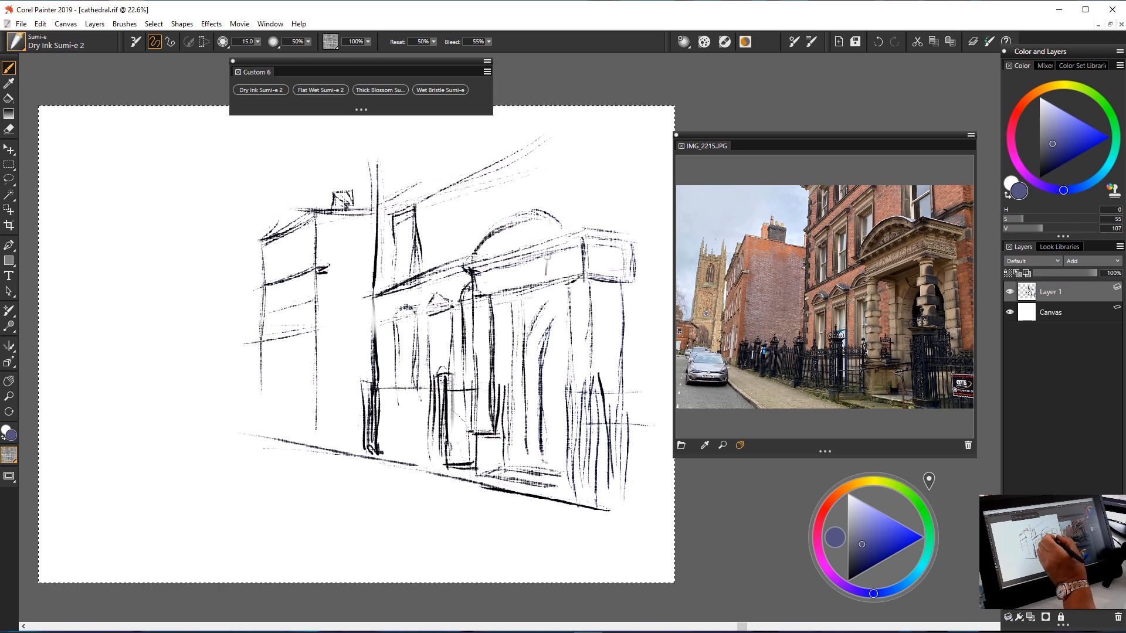
mouse_move(476, 250)
left_mouse_down()
mouse_move(552, 228)
mouse_move(478, 249)
left_mouse_up()
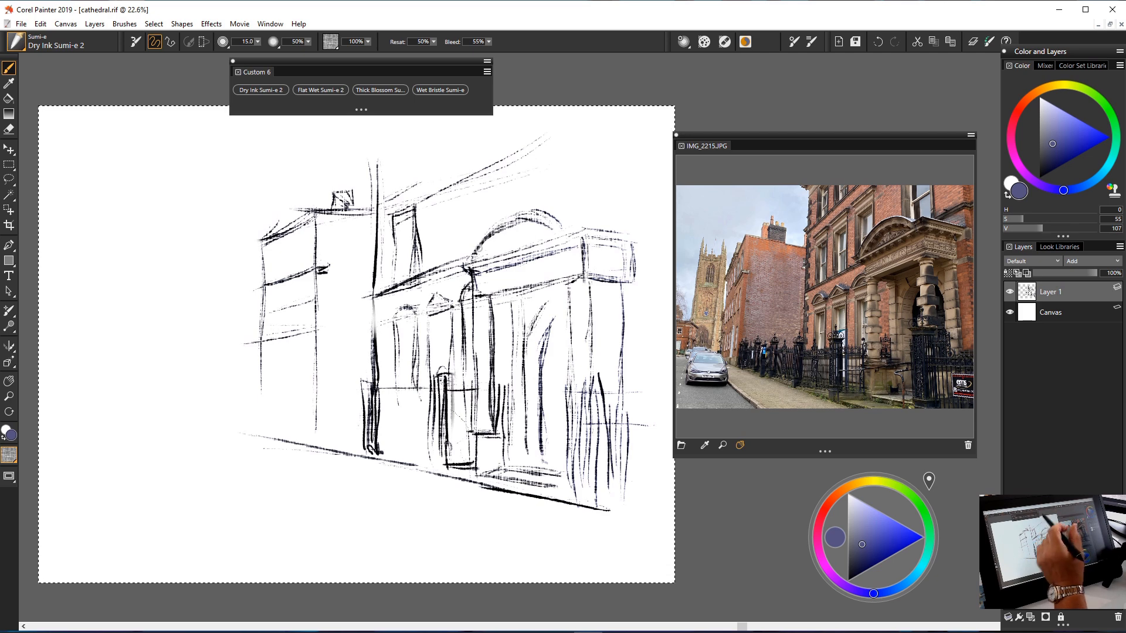
Erase the pediment's crown, the entablature's end box, the corner pillar and the railings in front of it.
key("n")
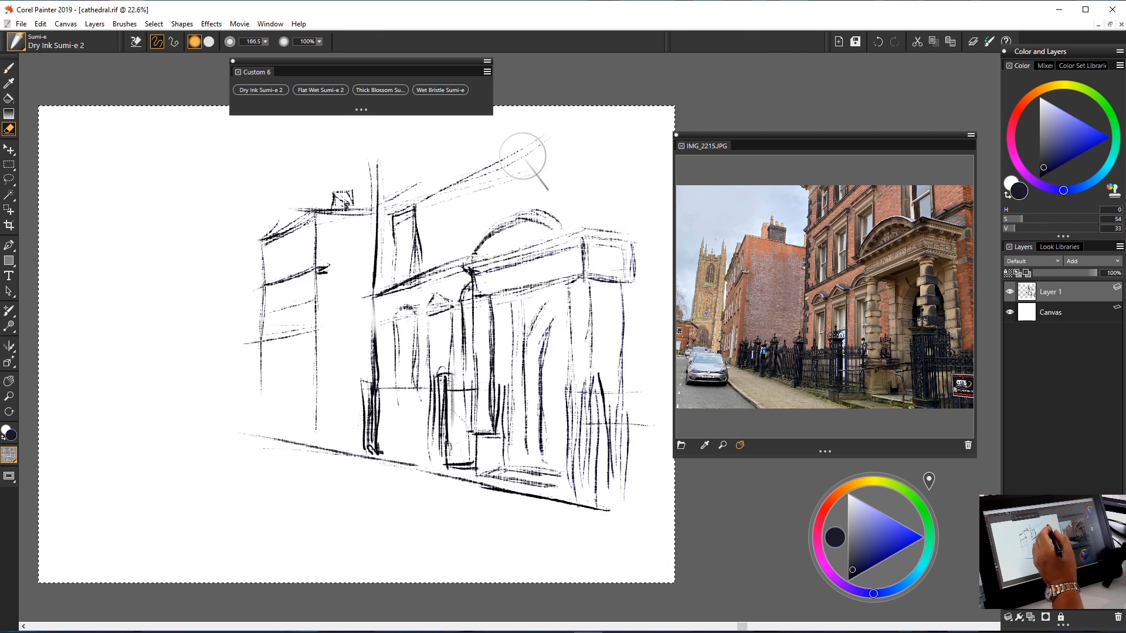
mouse_move(511, 189)
left_mouse_down()
mouse_move(537, 221)
mouse_move(505, 196)
left_mouse_up()
mouse_move(595, 235)
left_mouse_down()
mouse_move(596, 269)
mouse_move(629, 270)
mouse_move(597, 370)
mouse_move(591, 445)
mouse_move(612, 463)
left_mouse_up()
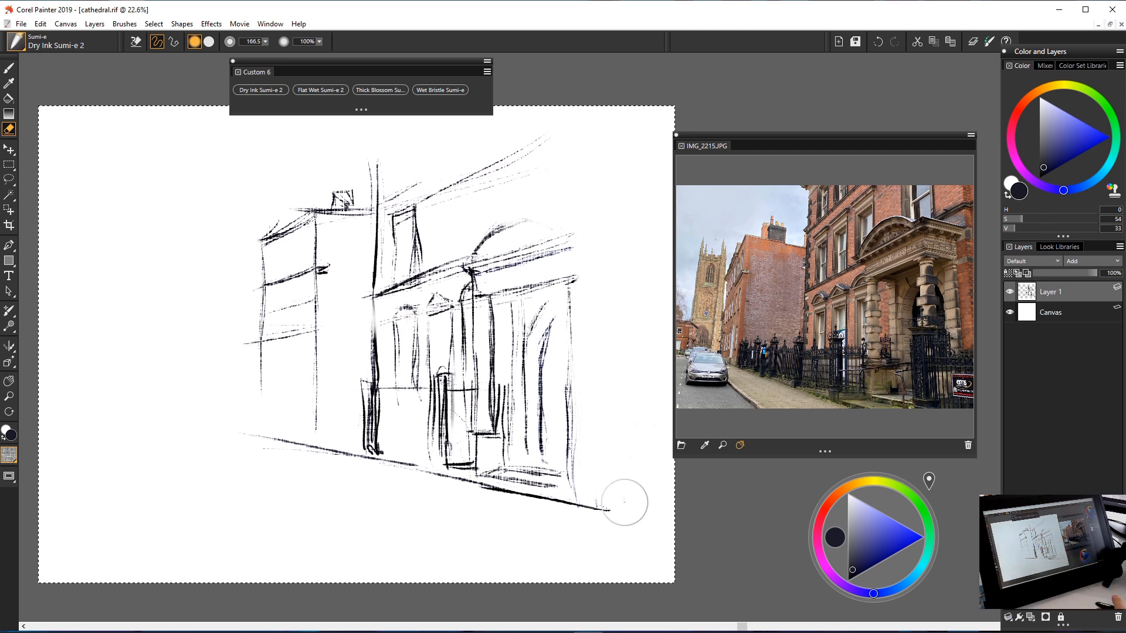
left_click_drag(570, 287, 572, 466)
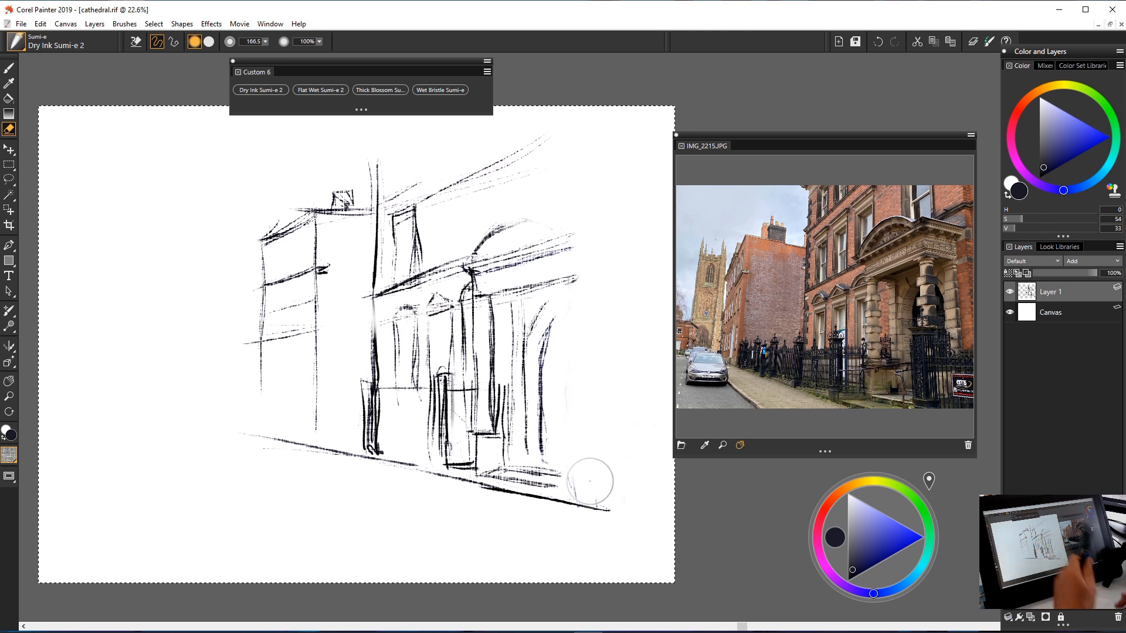
Redraw the porch's corner pillar with the brush as two long uprights running from the lintel down toward the steps.
key("b")
left_click_drag(560, 292, 563, 343)
left_click_drag(561, 288, 563, 436)
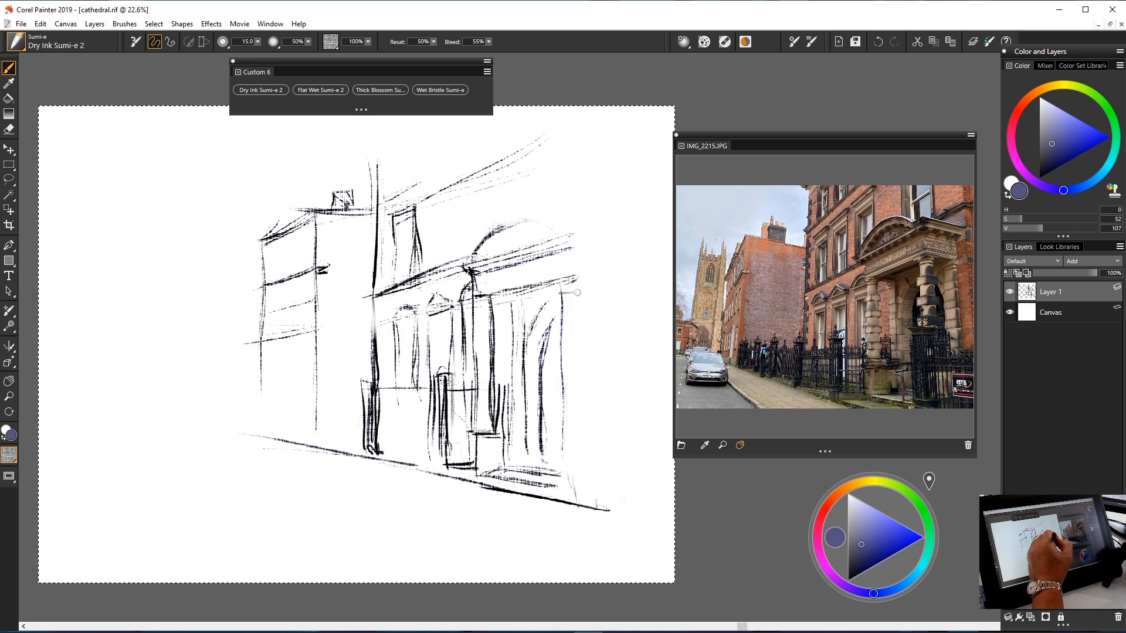
left_click_drag(579, 282, 581, 413)
left_click_drag(580, 350, 581, 436)
left_click_drag(579, 280, 580, 334)
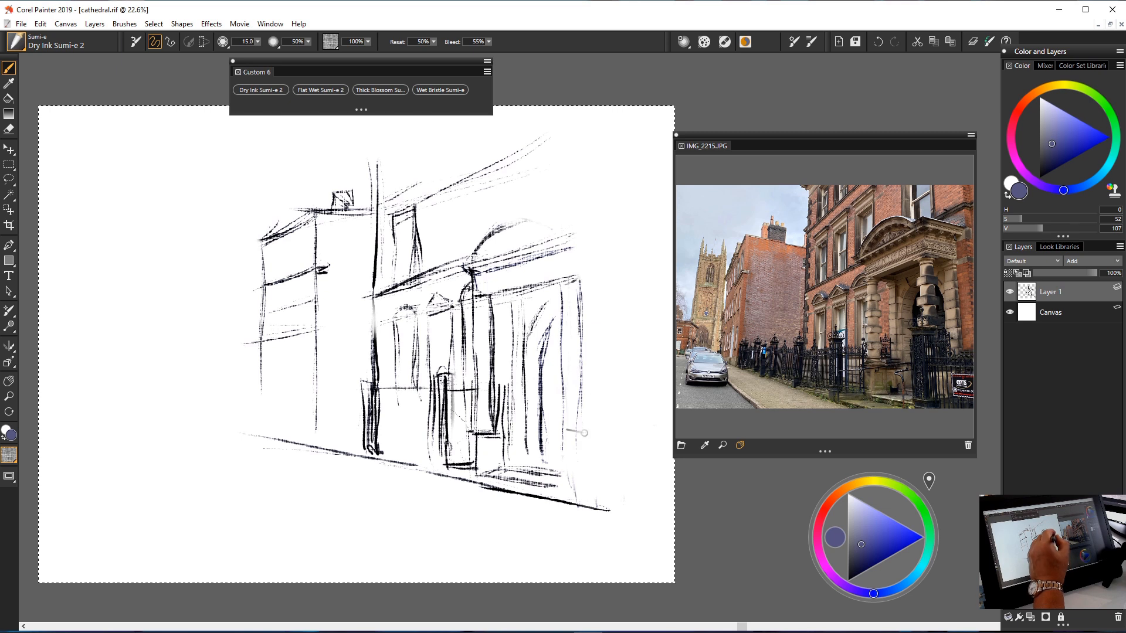
left_click_drag(580, 390, 584, 478)
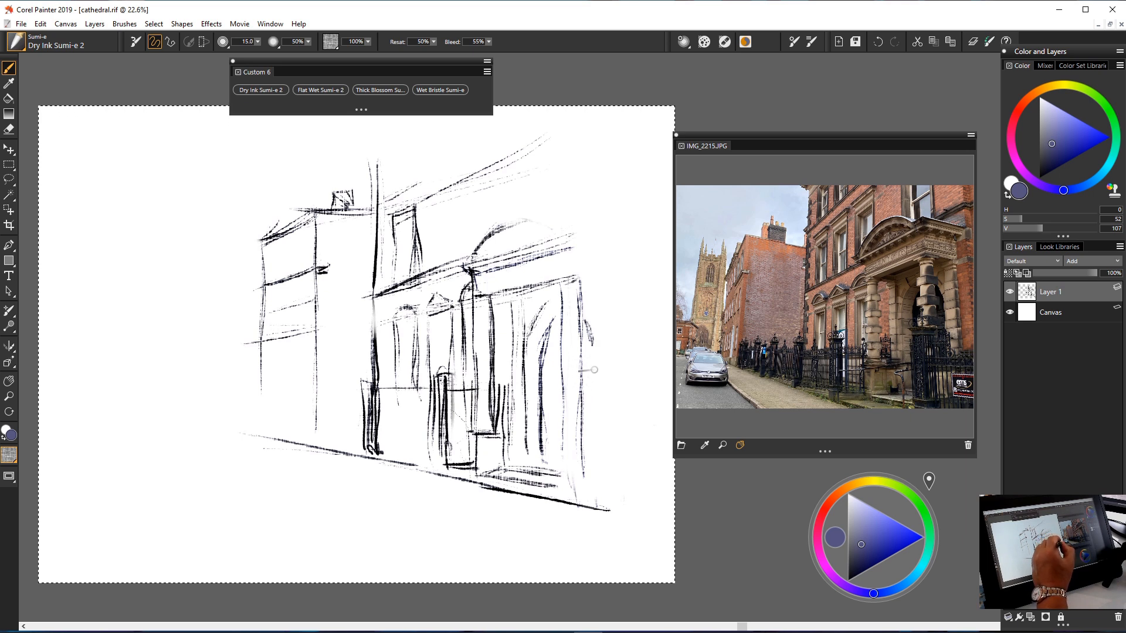
Sketch the arch curve on the porch's front face and the long uprights of the far column beyond it.
mouse_move(592, 344)
left_mouse_down()
mouse_move(595, 418)
mouse_move(596, 379)
left_mouse_up()
left_click_drag(585, 320, 595, 415)
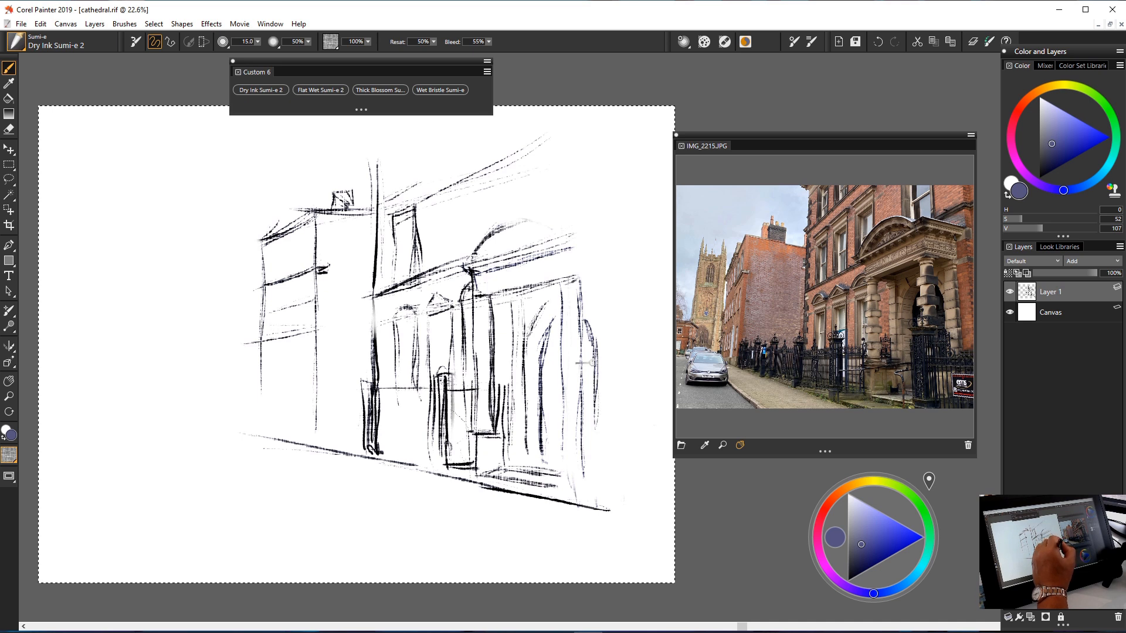
mouse_move(608, 282)
left_mouse_down()
mouse_move(607, 368)
mouse_move(611, 356)
left_mouse_up()
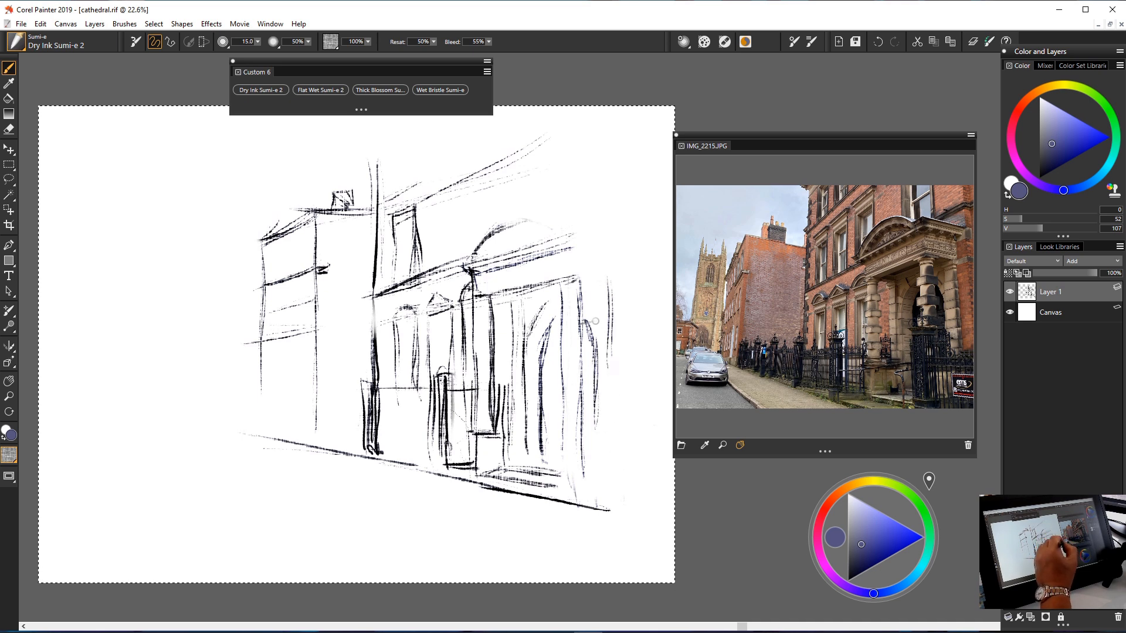
left_click_drag(594, 282, 593, 348)
left_click_drag(615, 280, 615, 368)
left_click_drag(618, 310, 620, 392)
mouse_move(594, 348)
left_mouse_down()
mouse_move(599, 476)
mouse_move(615, 447)
left_mouse_up()
left_click_drag(615, 394, 615, 456)
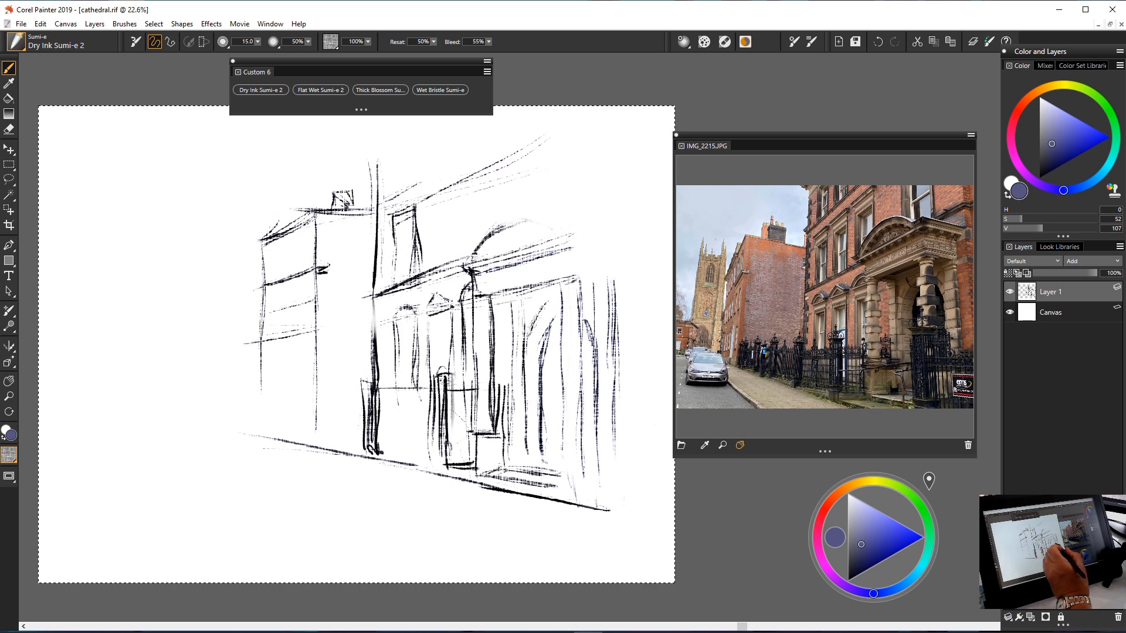
Draw the railings in front of the porch as a top rail and a row of dense uprights extending past the porch's near end.
left_click_drag(548, 372, 585, 366)
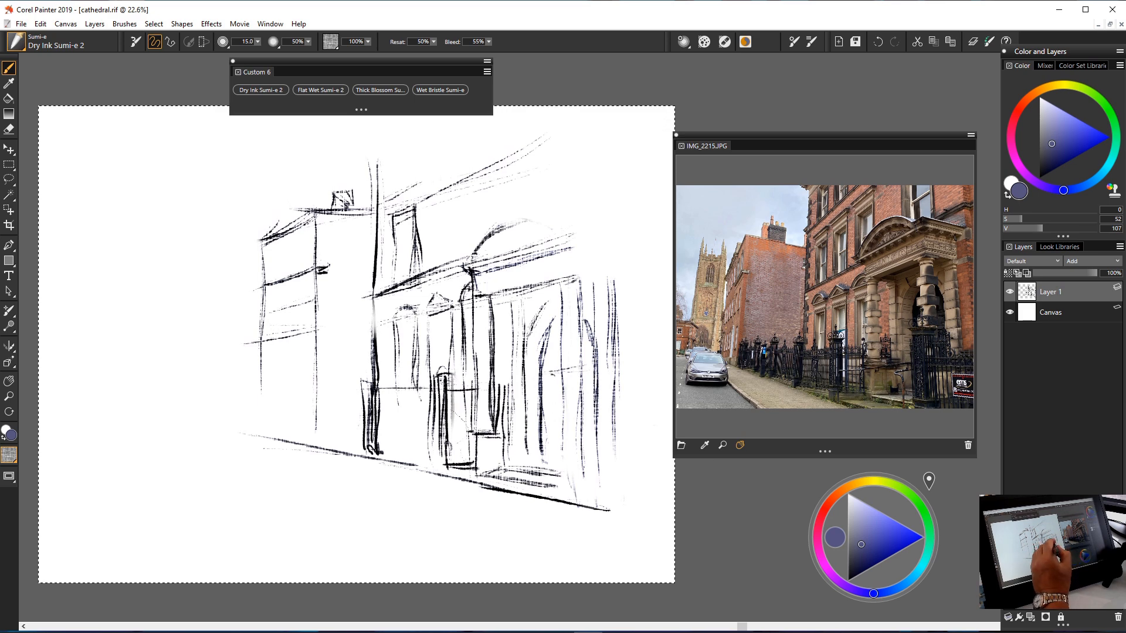
left_click_drag(555, 383, 558, 450)
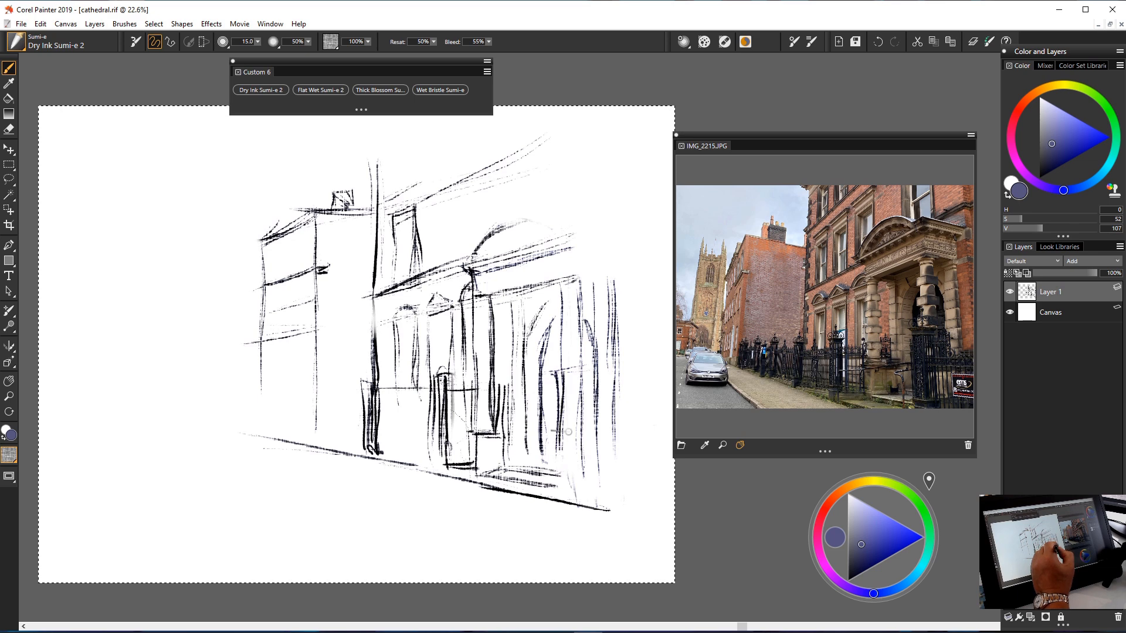
left_click_drag(582, 374, 582, 436)
mouse_move(576, 375)
left_mouse_down()
mouse_move(572, 465)
mouse_move(566, 429)
mouse_move(593, 450)
left_mouse_up()
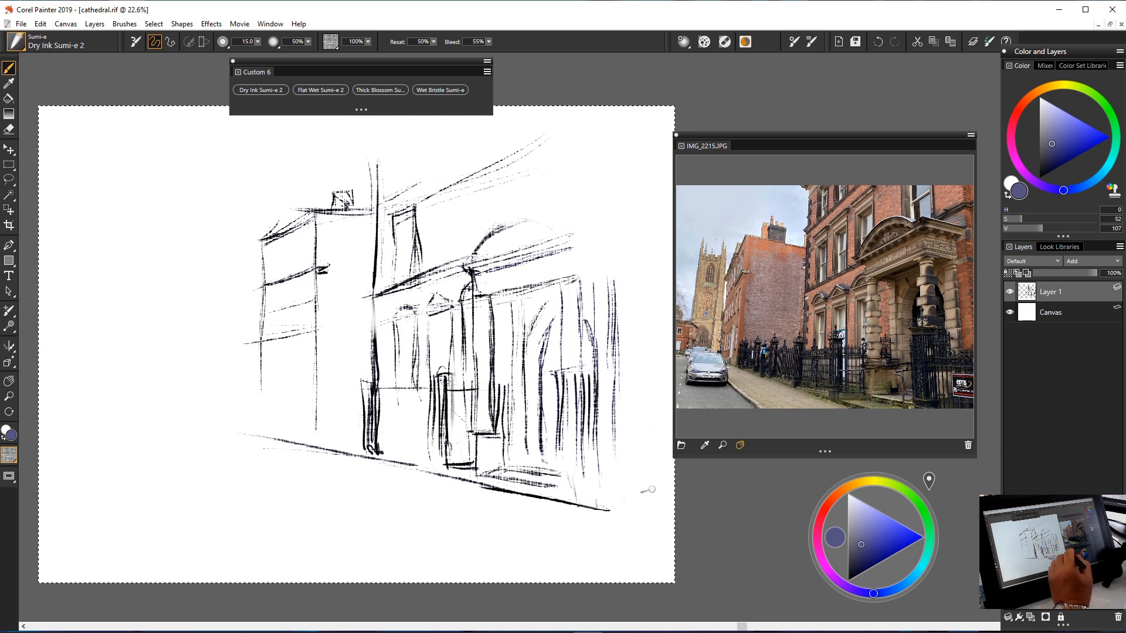
mouse_move(608, 375)
left_mouse_down()
mouse_move(611, 476)
mouse_move(604, 441)
left_mouse_up()
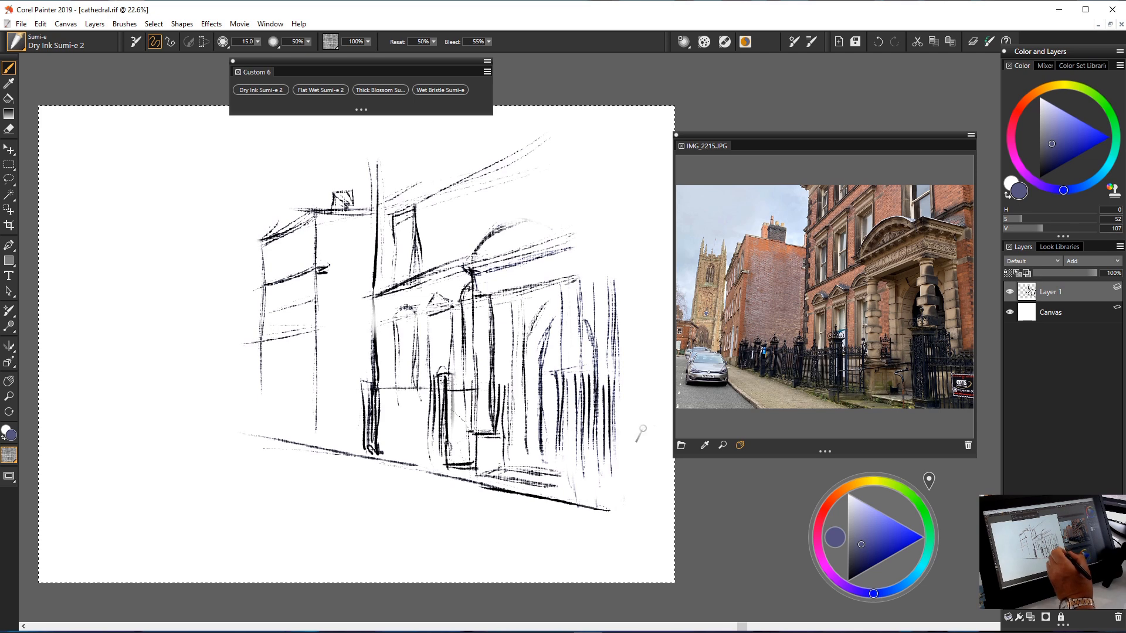
right_click(580, 338)
left_click(580, 339)
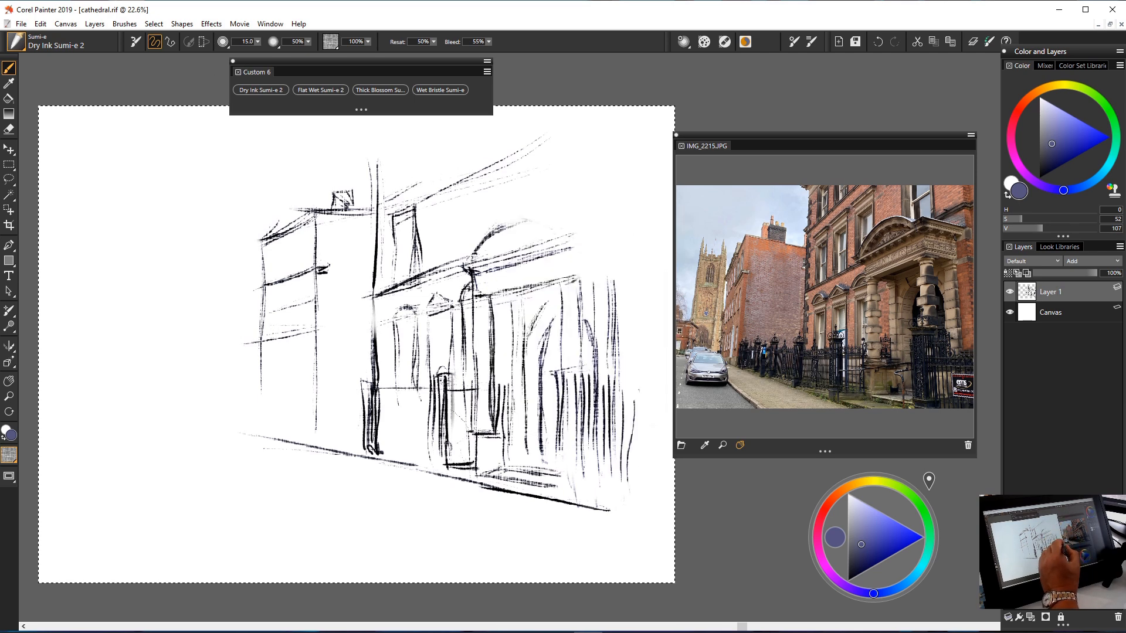
left_click_drag(618, 429, 618, 491)
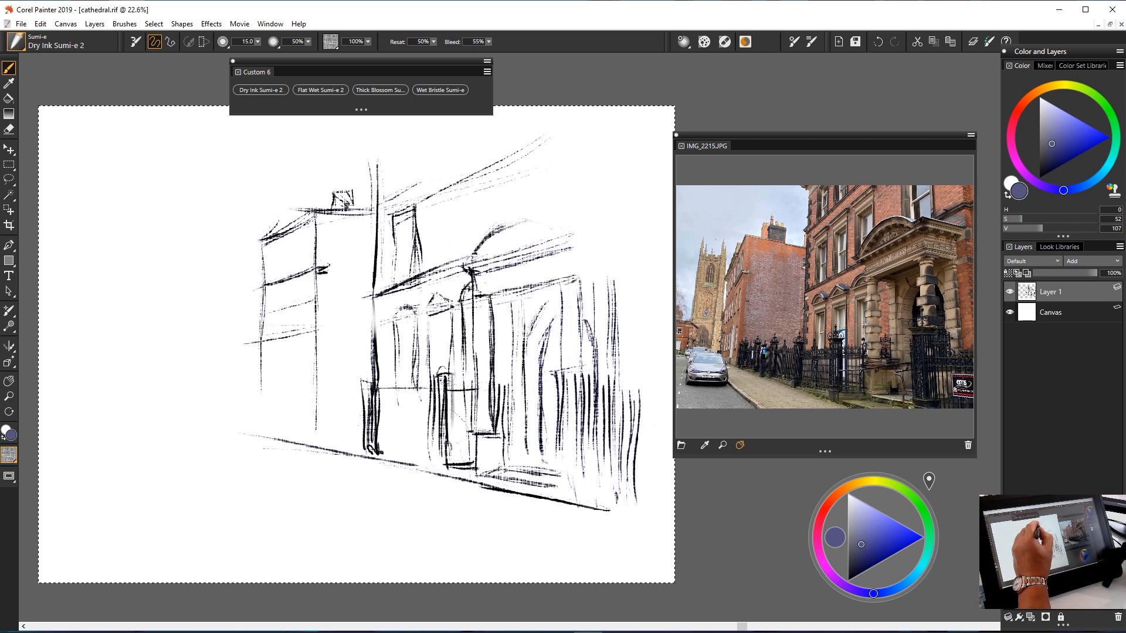
Sketch the upright edges of the near building's upper-storey windows between the existing window and the pediment.
left_click_drag(431, 224, 431, 256)
left_click_drag(447, 216, 448, 255)
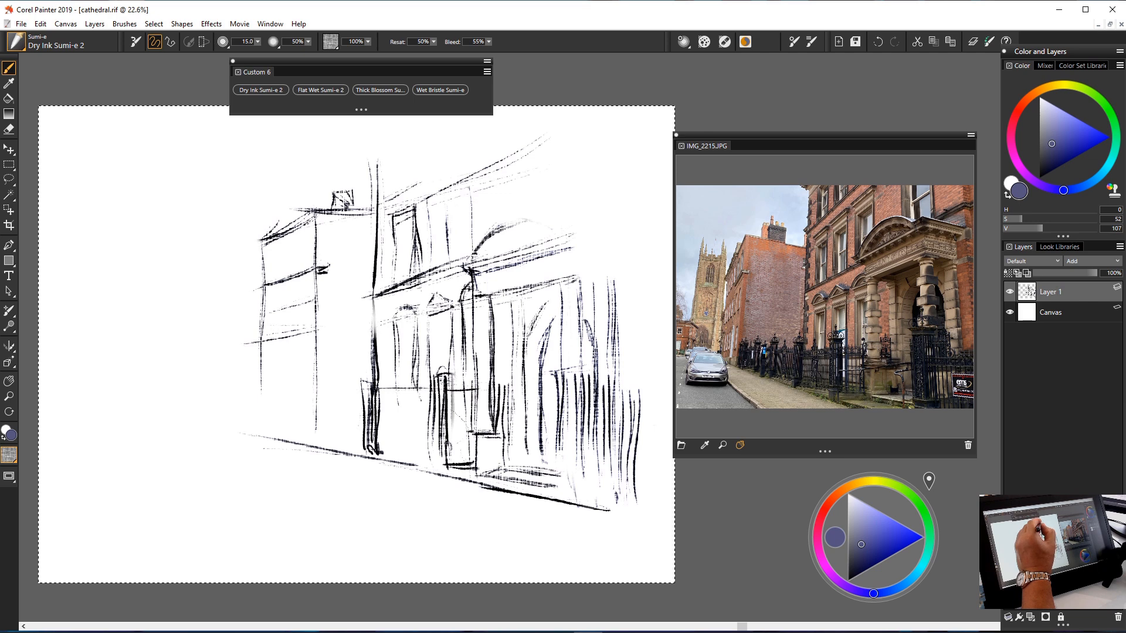
left_click_drag(490, 196, 469, 234)
mouse_move(469, 187)
left_mouse_down()
mouse_move(472, 260)
mouse_move(488, 236)
mouse_move(472, 259)
left_mouse_up()
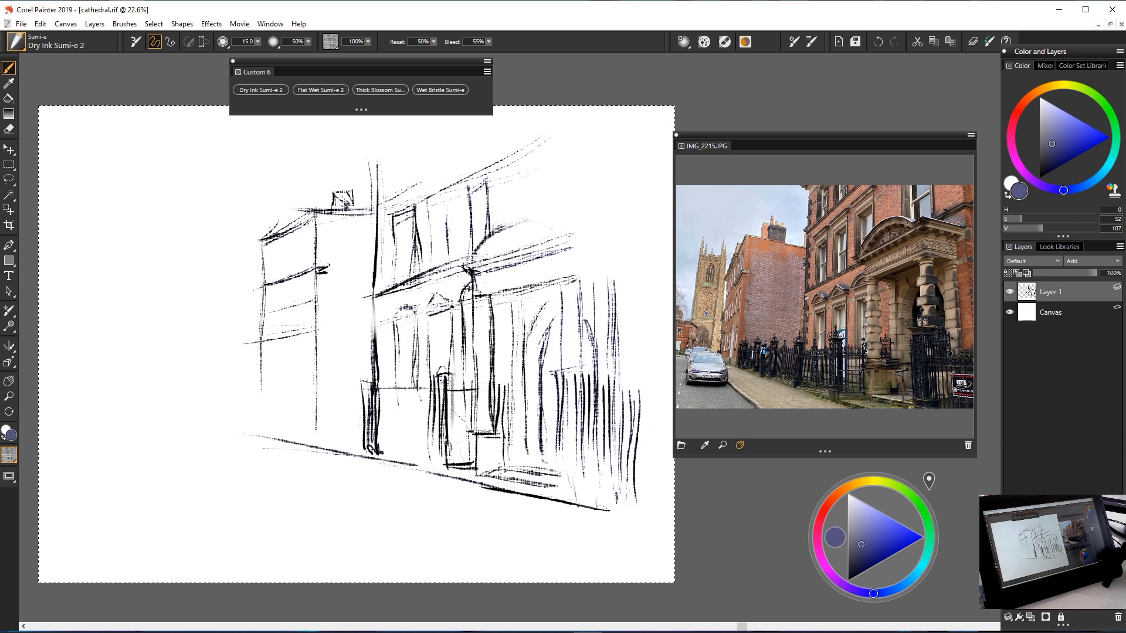
Draw the railings between the near and far buildings with a top rail and close uprights, adding short wall marks above them.
left_click_drag(362, 391, 347, 394)
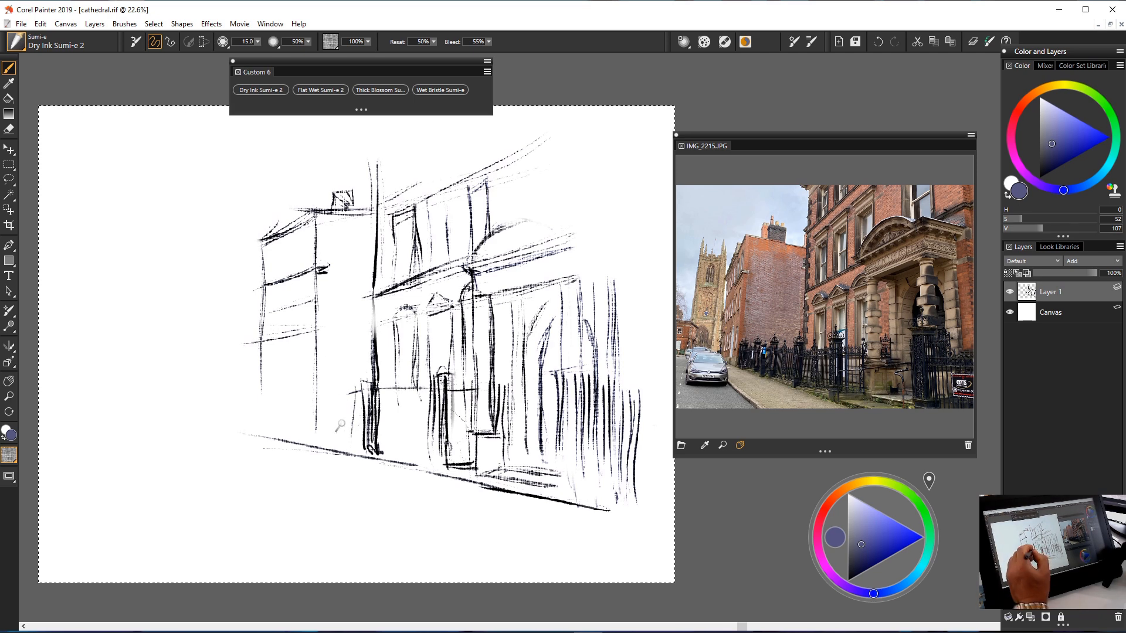
mouse_move(359, 397)
left_mouse_down()
mouse_move(317, 396)
mouse_move(332, 371)
mouse_move(313, 321)
mouse_move(350, 413)
mouse_move(338, 413)
mouse_move(344, 387)
mouse_move(341, 445)
left_mouse_up()
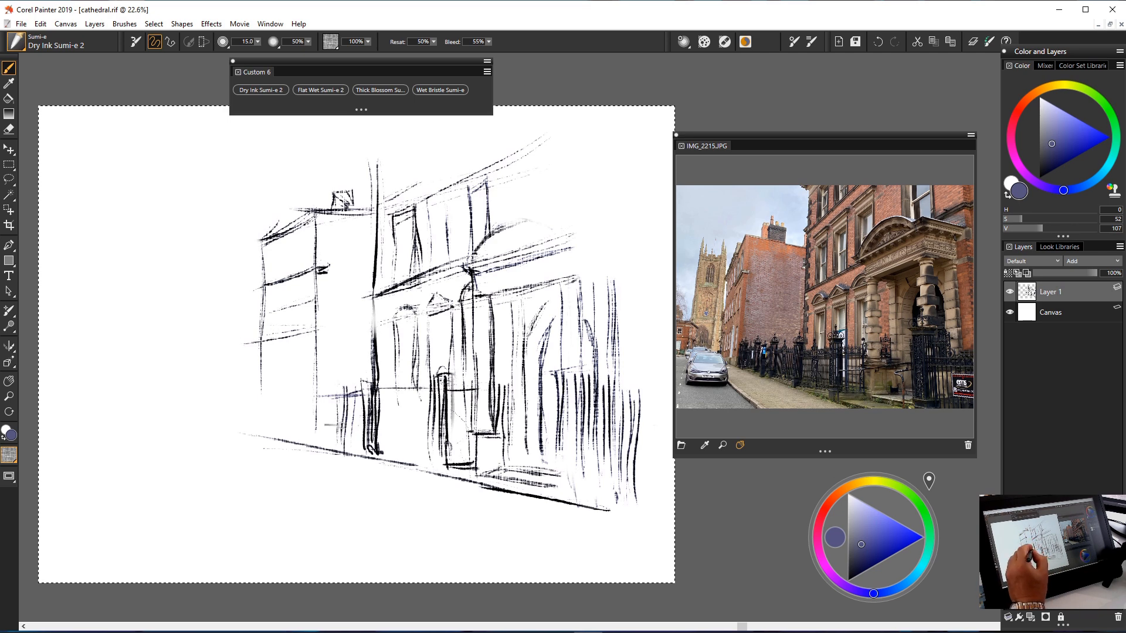
mouse_move(317, 404)
left_mouse_down()
mouse_move(335, 404)
mouse_move(329, 447)
left_mouse_up()
left_click_drag(327, 386, 326, 426)
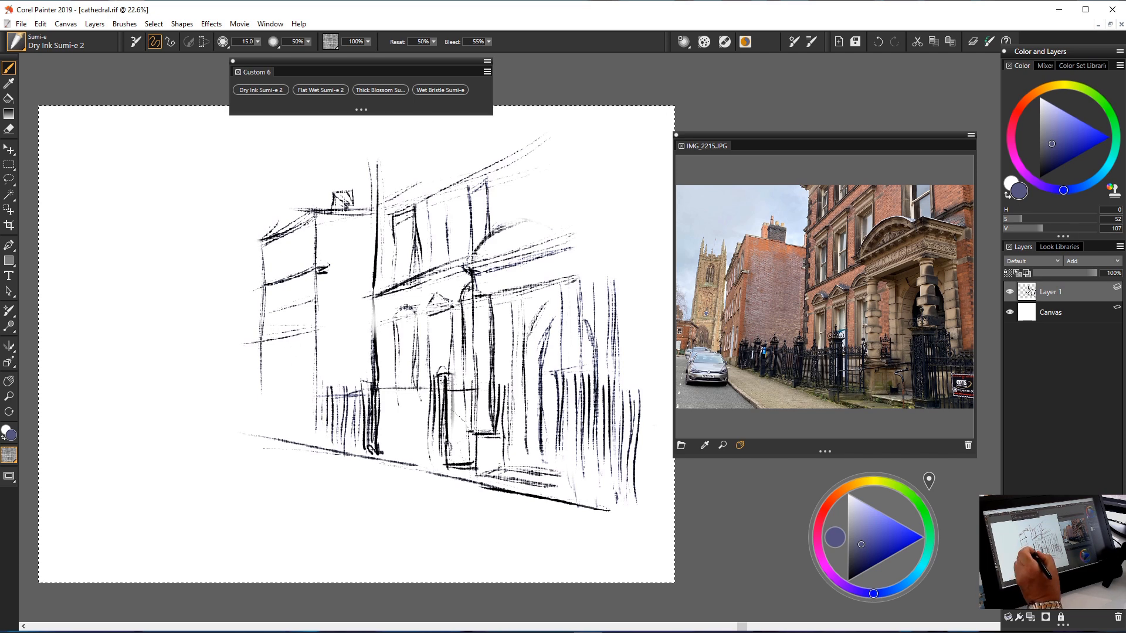
mouse_move(321, 372)
left_mouse_down()
mouse_move(355, 376)
mouse_move(321, 351)
left_mouse_up()
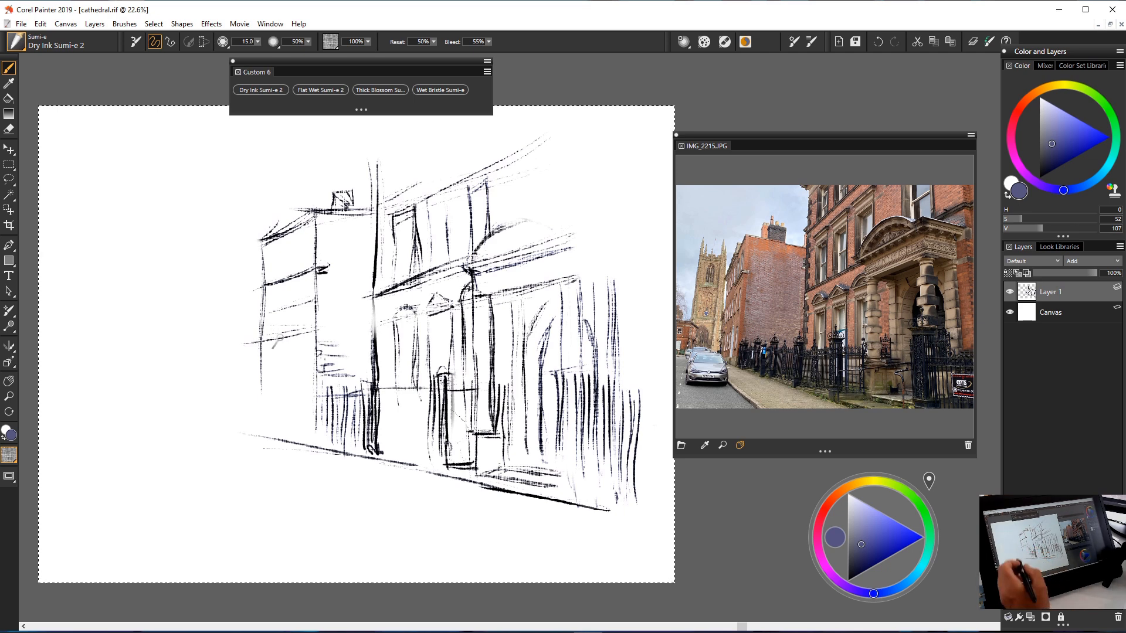
Sketch the kerb and converging pavement lines across the foreground, plus a short upright on the opposite side of the street.
mouse_move(204, 457)
left_mouse_down()
mouse_move(282, 502)
mouse_move(309, 535)
mouse_move(273, 516)
mouse_move(350, 544)
left_mouse_up()
mouse_move(211, 472)
left_mouse_down()
mouse_move(313, 551)
mouse_move(451, 536)
left_mouse_up()
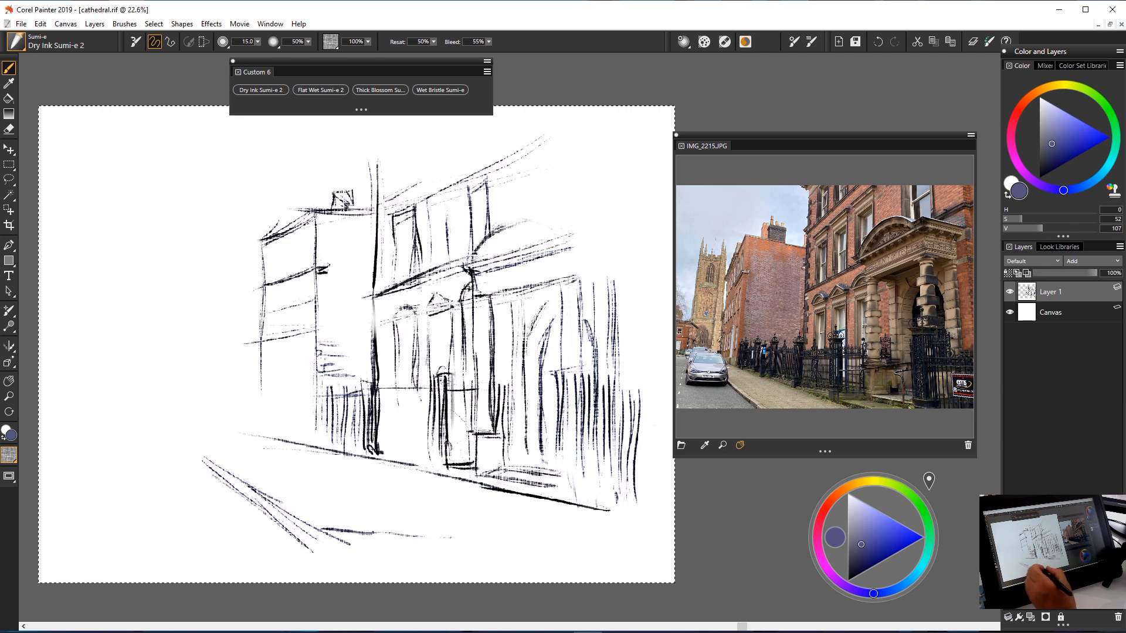
mouse_move(352, 514)
left_mouse_down()
mouse_move(422, 516)
mouse_move(332, 514)
mouse_move(373, 533)
mouse_move(493, 515)
left_mouse_up()
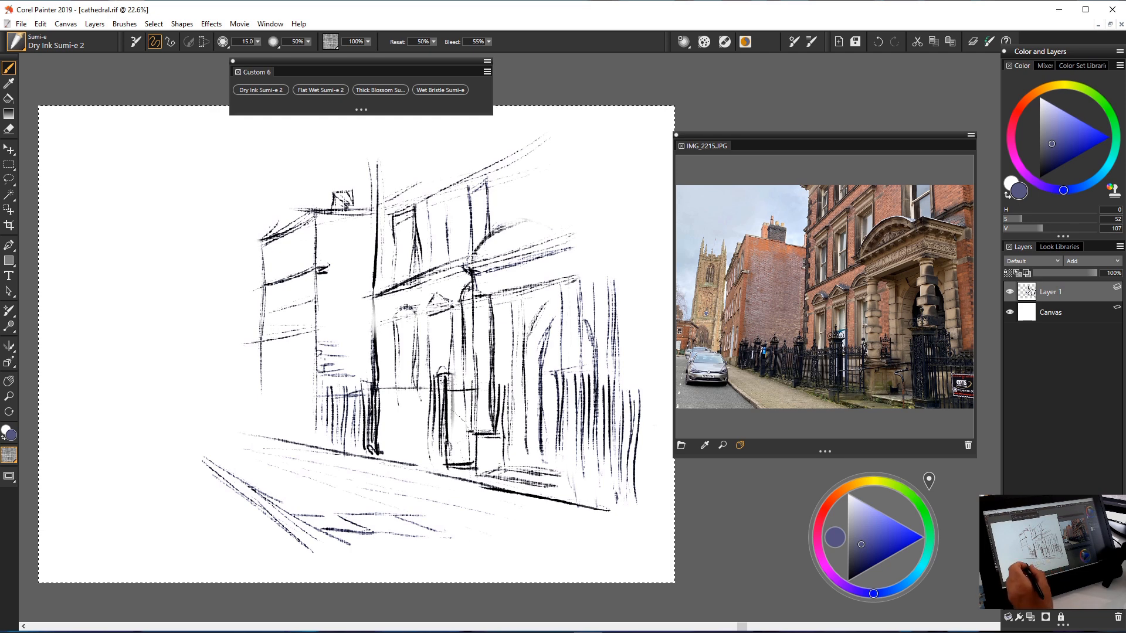
left_click_drag(440, 559, 198, 459)
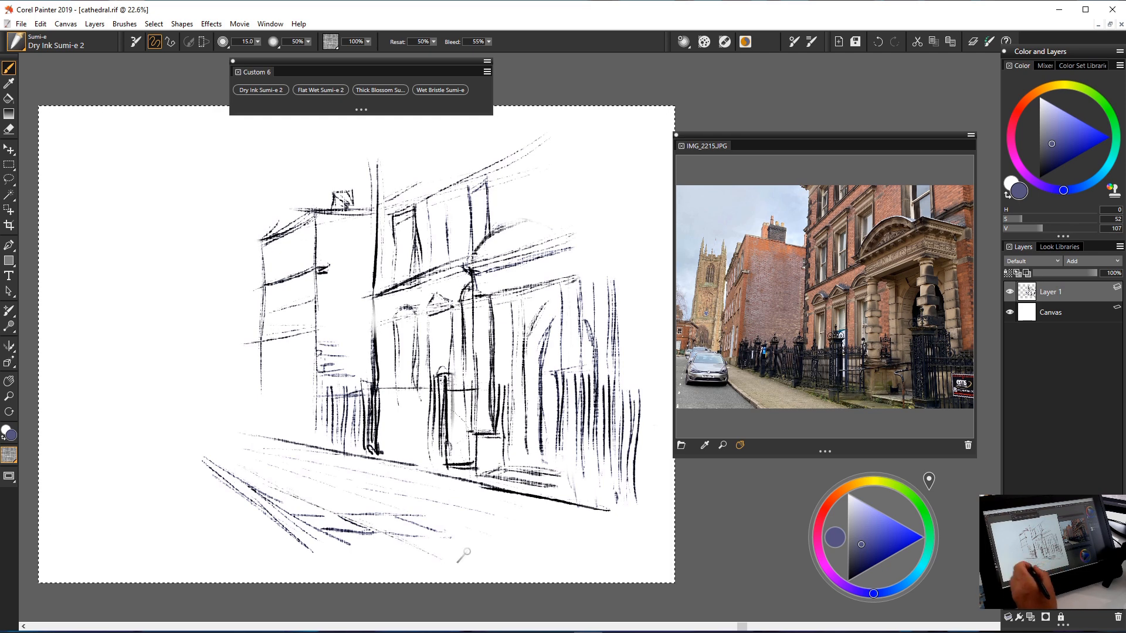
left_click_drag(282, 484, 504, 531)
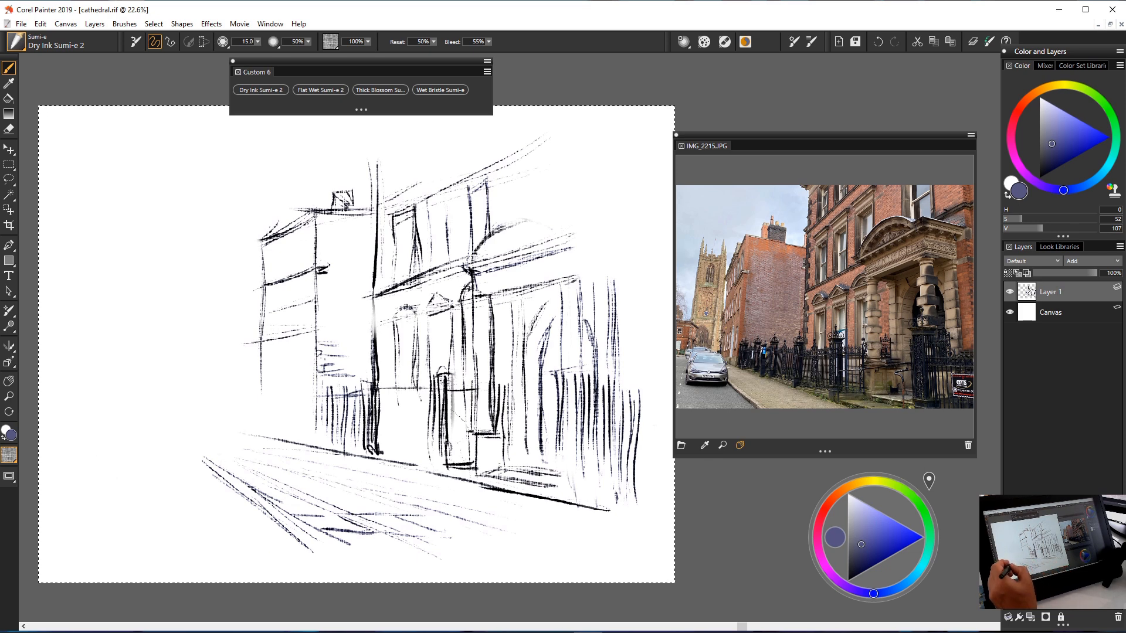
left_click_drag(122, 459, 123, 498)
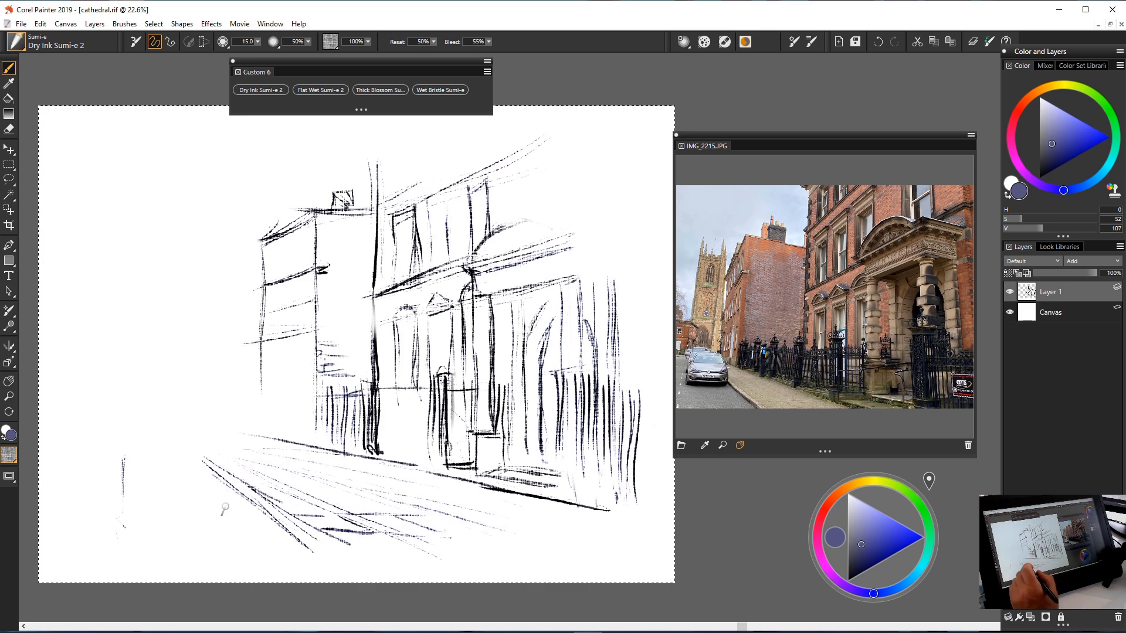
Continue the railings along the base of the far building with a row of light uprights.
left_click_drag(301, 375, 301, 429)
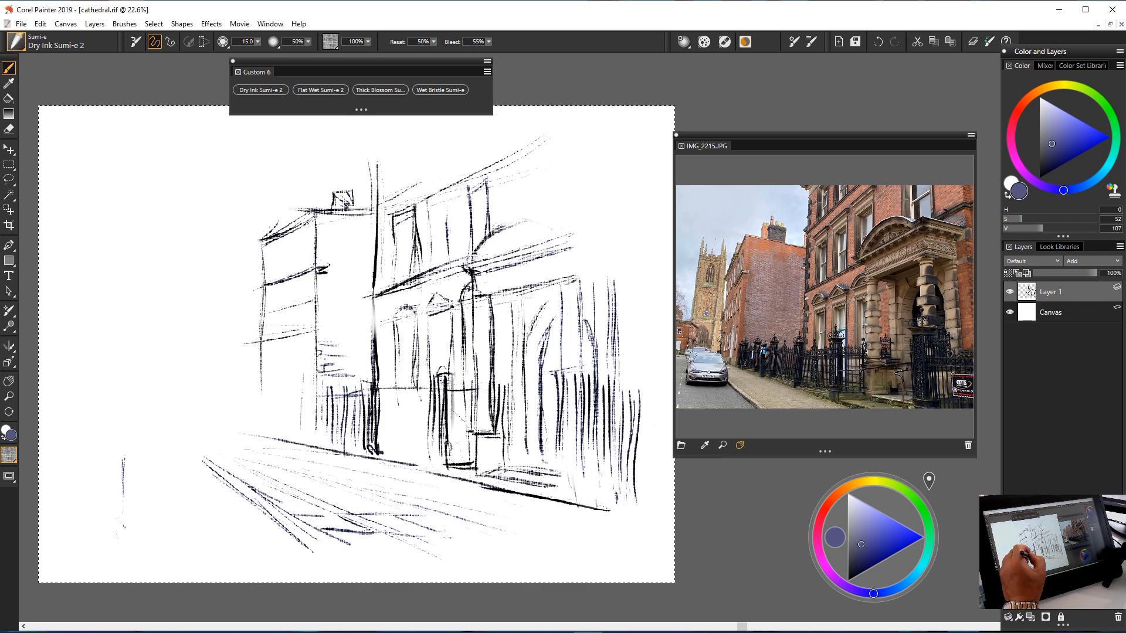
left_click_drag(294, 391, 294, 423)
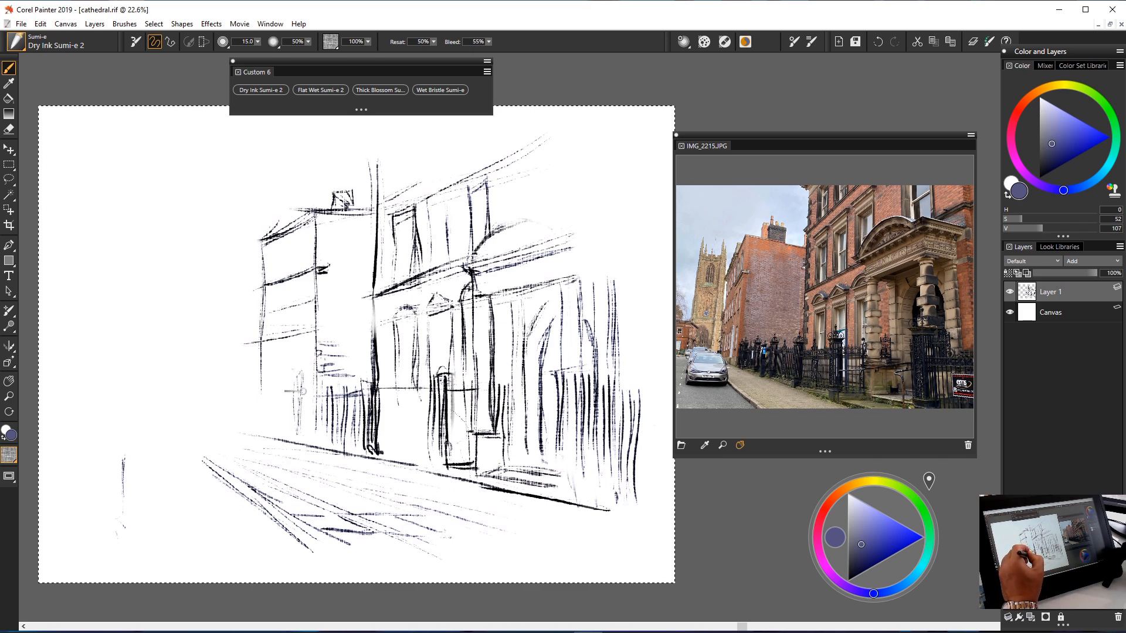
left_click_drag(297, 374, 303, 429)
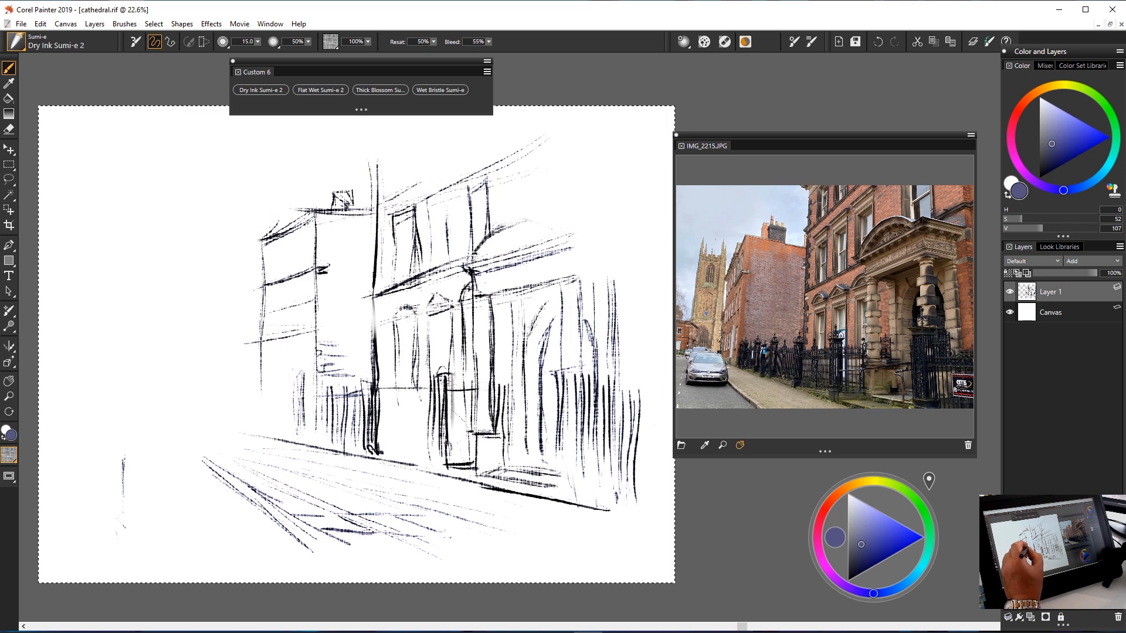
left_click_drag(308, 355, 311, 411)
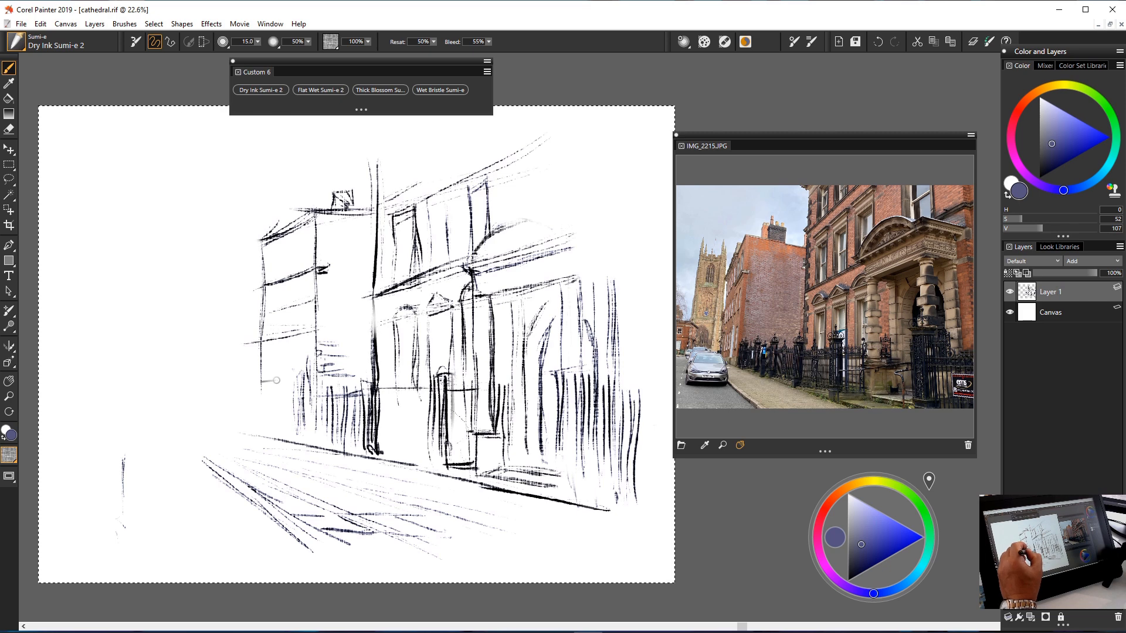
Add short upright window strokes across the far building's storeys and build up its chimney stack.
mouse_move(285, 356)
left_mouse_down()
mouse_move(283, 408)
mouse_move(272, 400)
left_mouse_up()
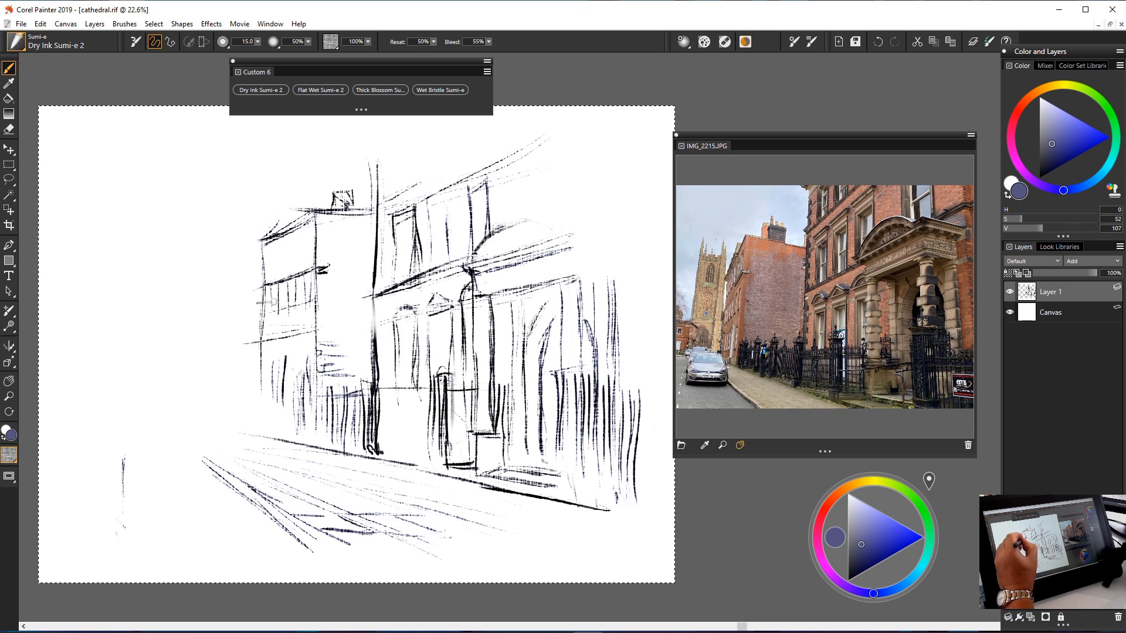
left_click_drag(304, 226, 305, 256)
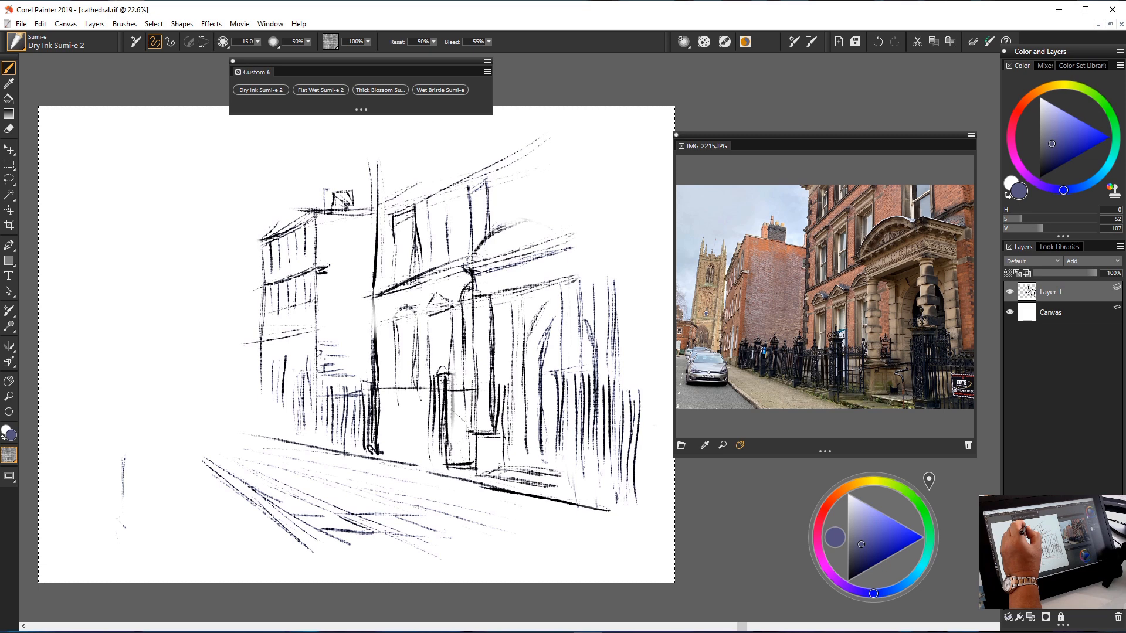
left_click_drag(324, 191, 344, 189)
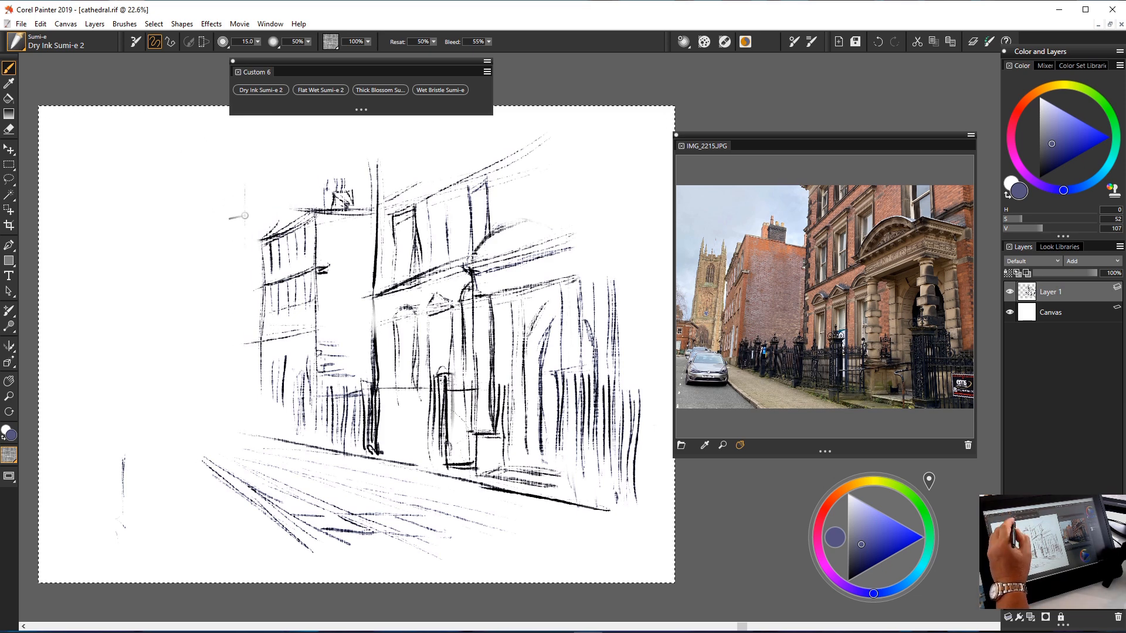
Draw the cathedral tower's edge nearest the far building with overlapping long uprights, from the pinnacle down to the lower storeys.
left_click_drag(244, 202, 244, 300)
left_click_drag(249, 229, 249, 285)
left_click_drag(241, 211, 242, 305)
left_click_drag(250, 246, 251, 369)
left_click_drag(242, 299, 242, 361)
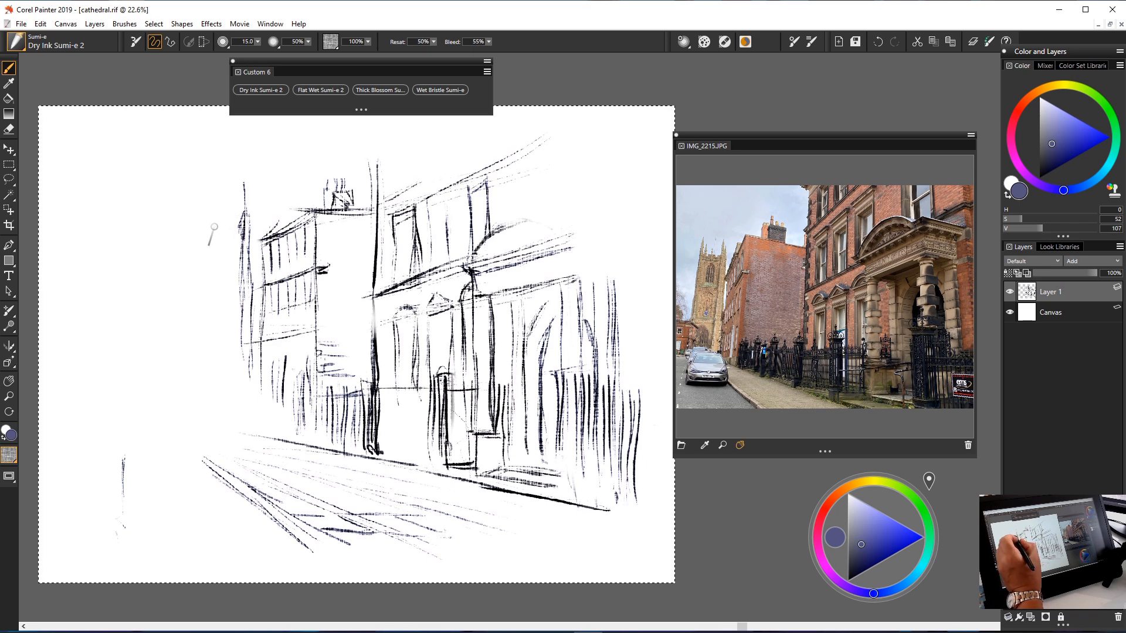
Sketch the cathedral tower's opposite pinnacle and parapet line, and run its outer edge down toward street level.
mouse_move(191, 210)
left_mouse_down()
mouse_move(239, 207)
mouse_move(205, 209)
mouse_move(199, 191)
mouse_move(201, 217)
left_mouse_up()
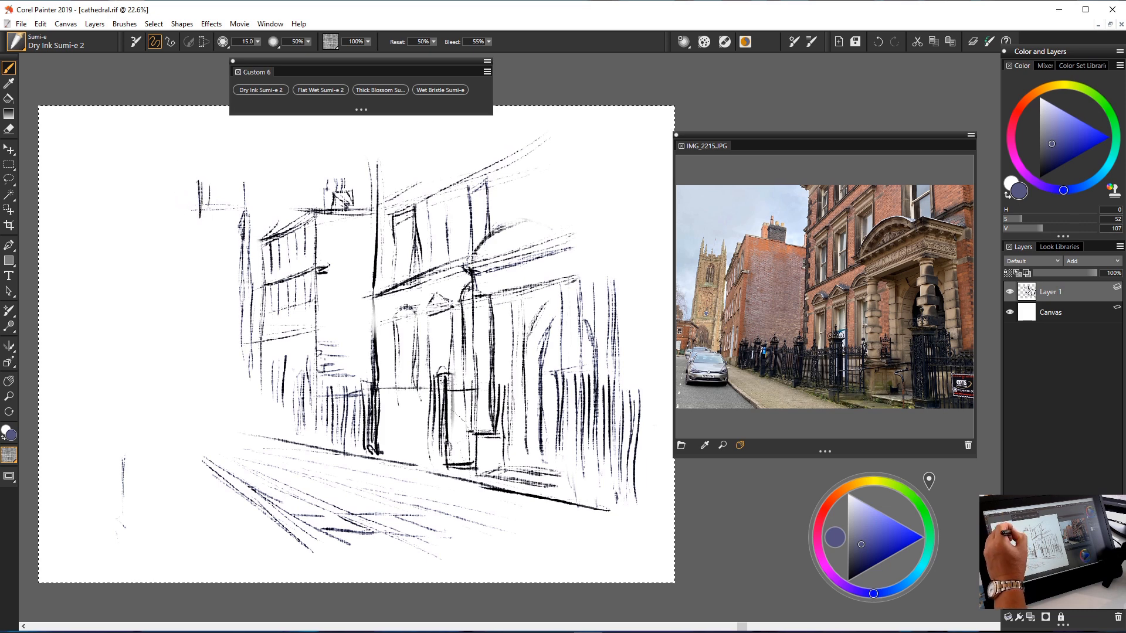
left_click_drag(198, 221, 197, 301)
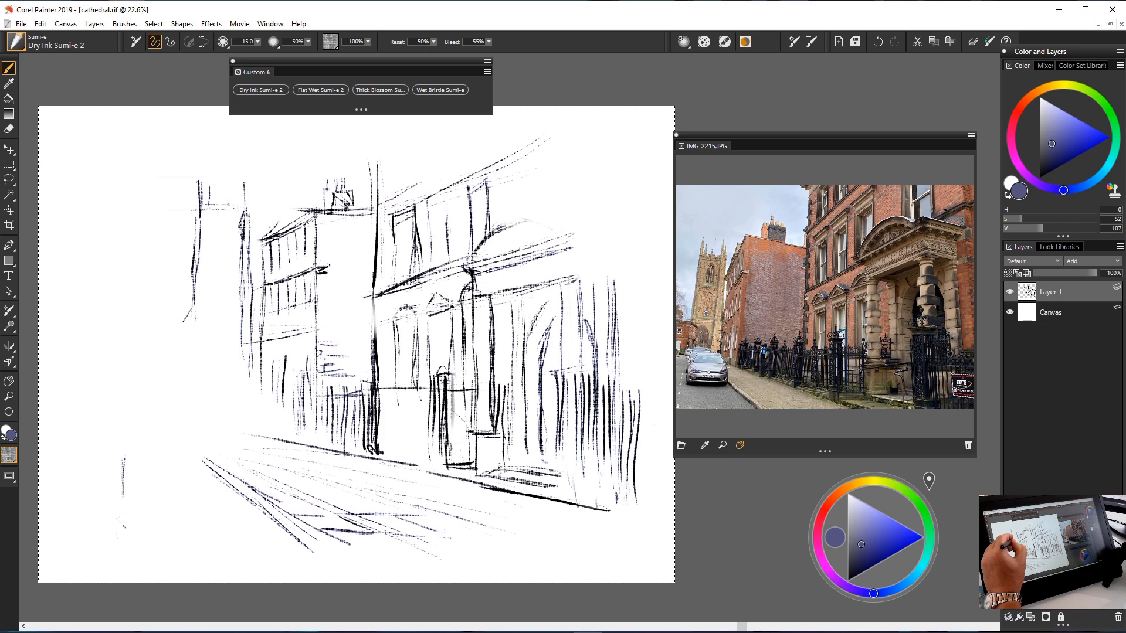
left_click_drag(187, 289, 186, 358)
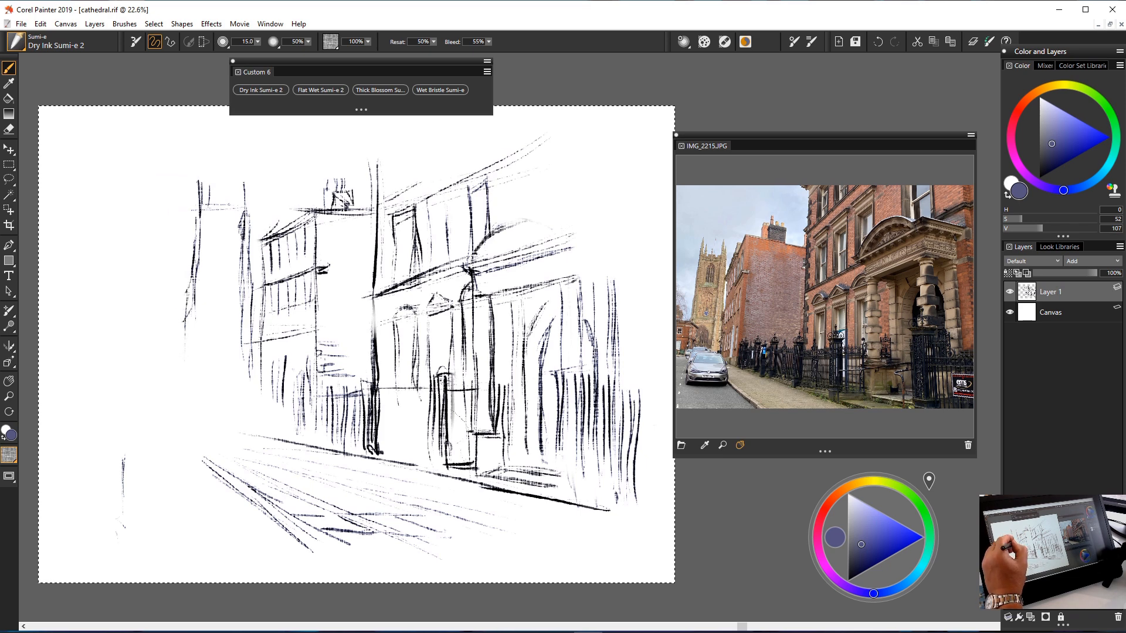
left_click_drag(188, 300, 187, 384)
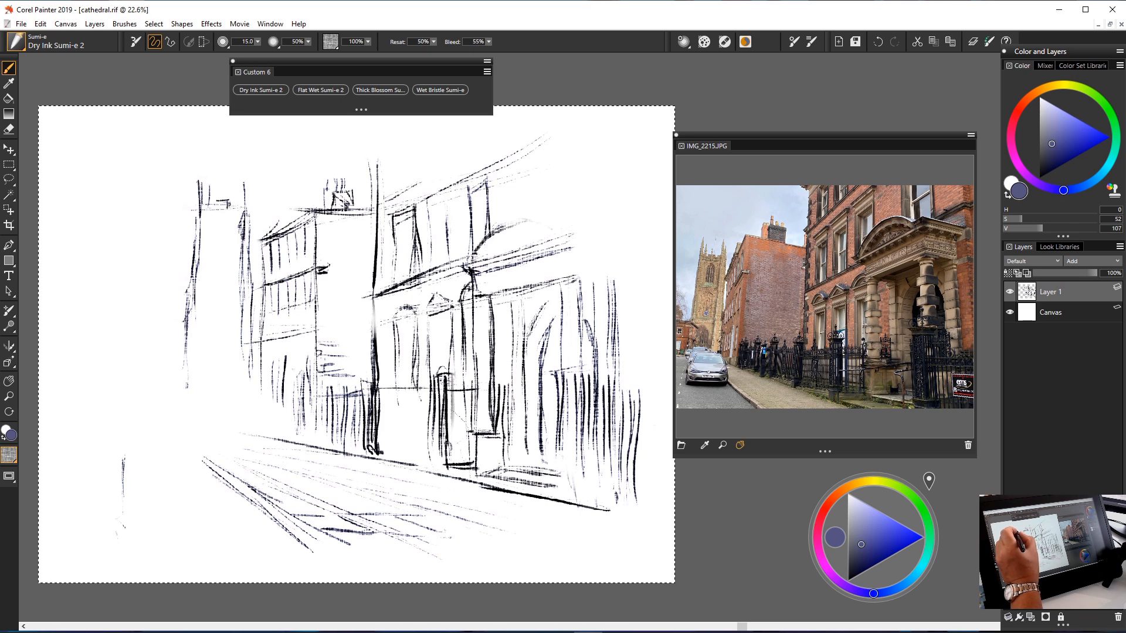
Add the cathedral tower's battlements, its tall arched belfry window and the smaller arched window below.
mouse_move(217, 202)
left_mouse_down()
mouse_move(250, 234)
mouse_move(223, 220)
left_mouse_up()
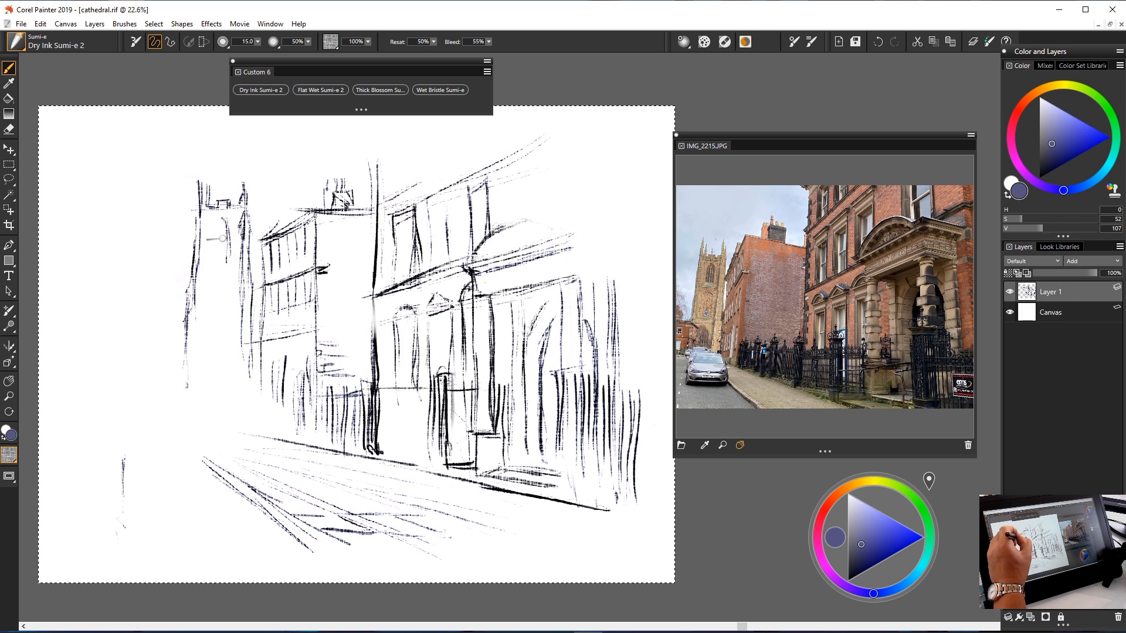
left_click_drag(213, 226, 210, 265)
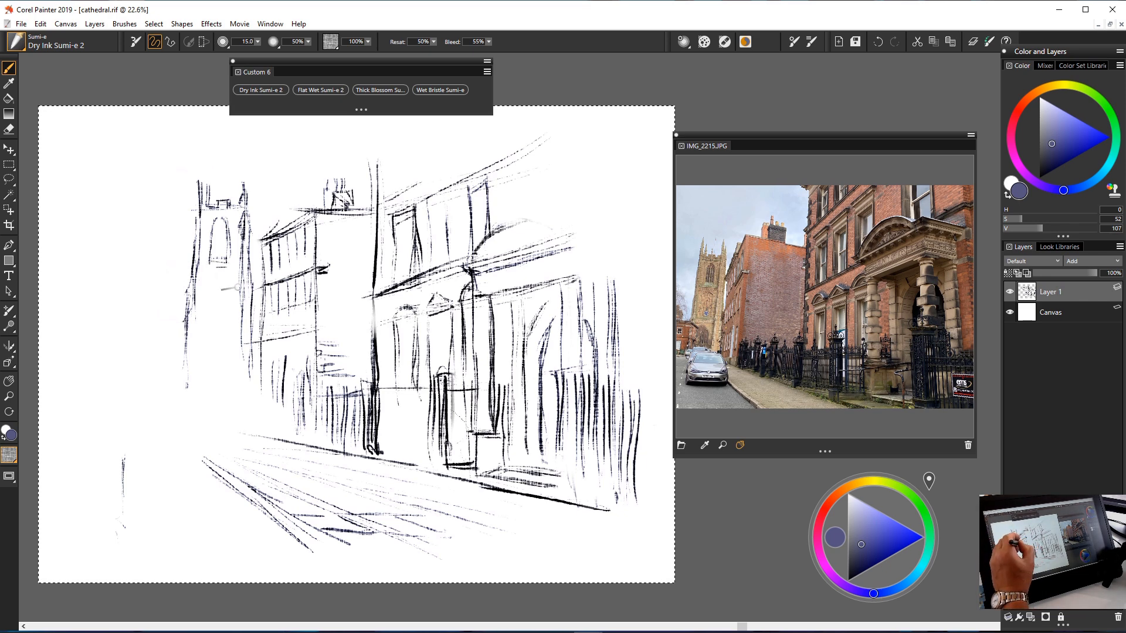
left_click_drag(198, 269, 196, 335)
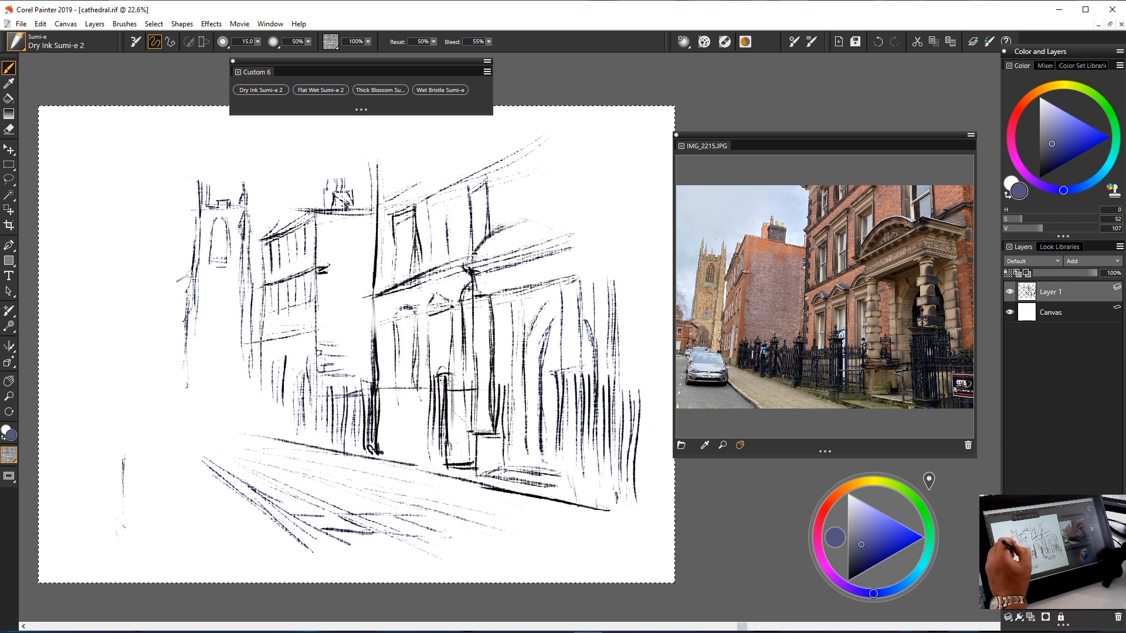
left_click_drag(231, 278, 233, 323)
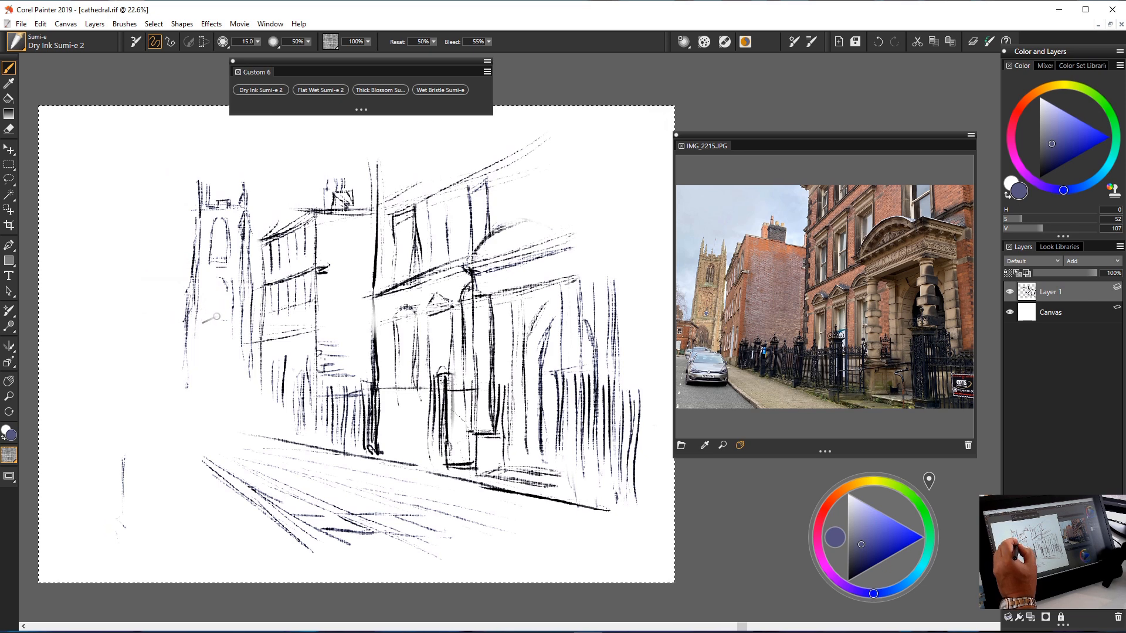
Draw a sloping line and darker uprights where the cathedral tower meets the far building's outer edge.
left_click_drag(238, 323, 261, 317)
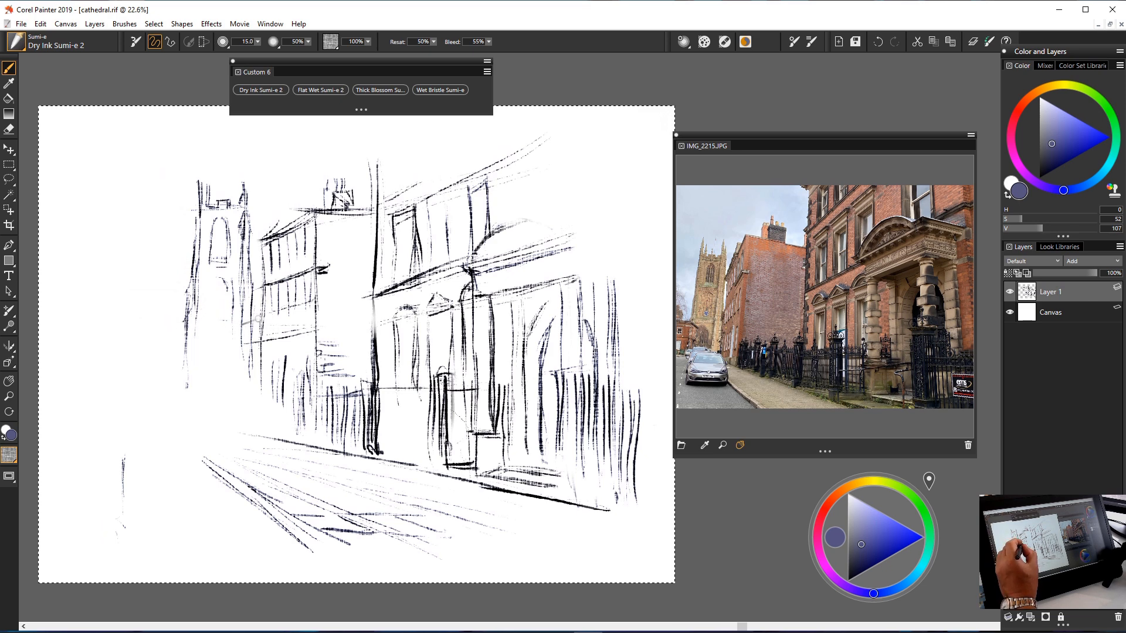
left_click_drag(249, 329, 251, 405)
left_click_drag(262, 317, 261, 372)
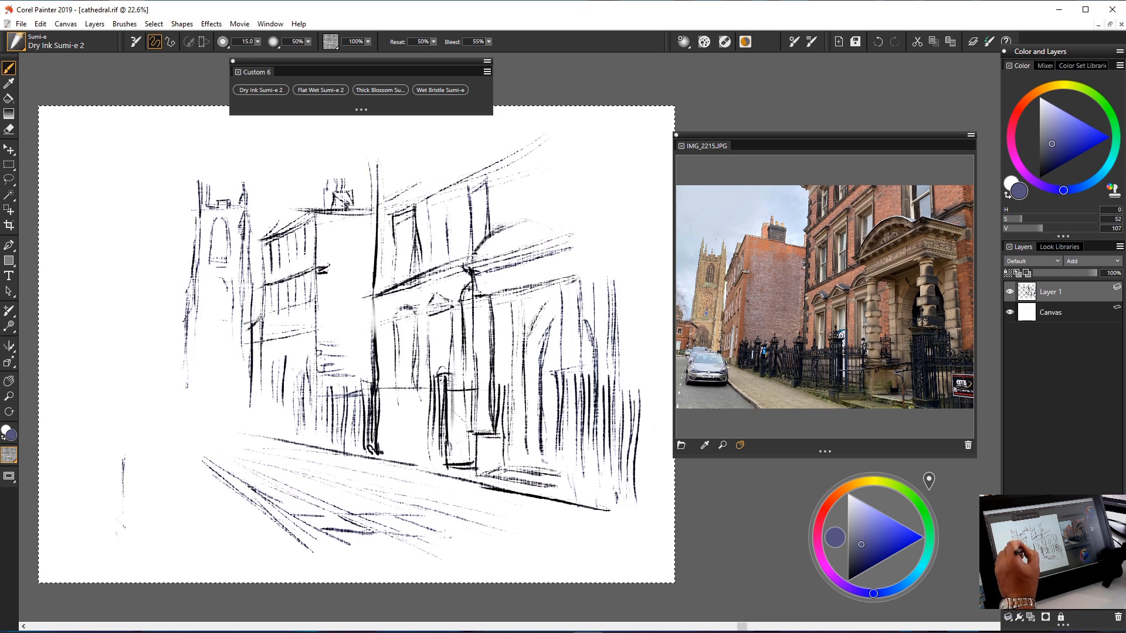
Erase the ledge line across the far building's lower storey and redraw a short dark ledge at its tower-side corner.
left_click(252, 451, "alt")
key("n")
left_click_drag(266, 329, 267, 367)
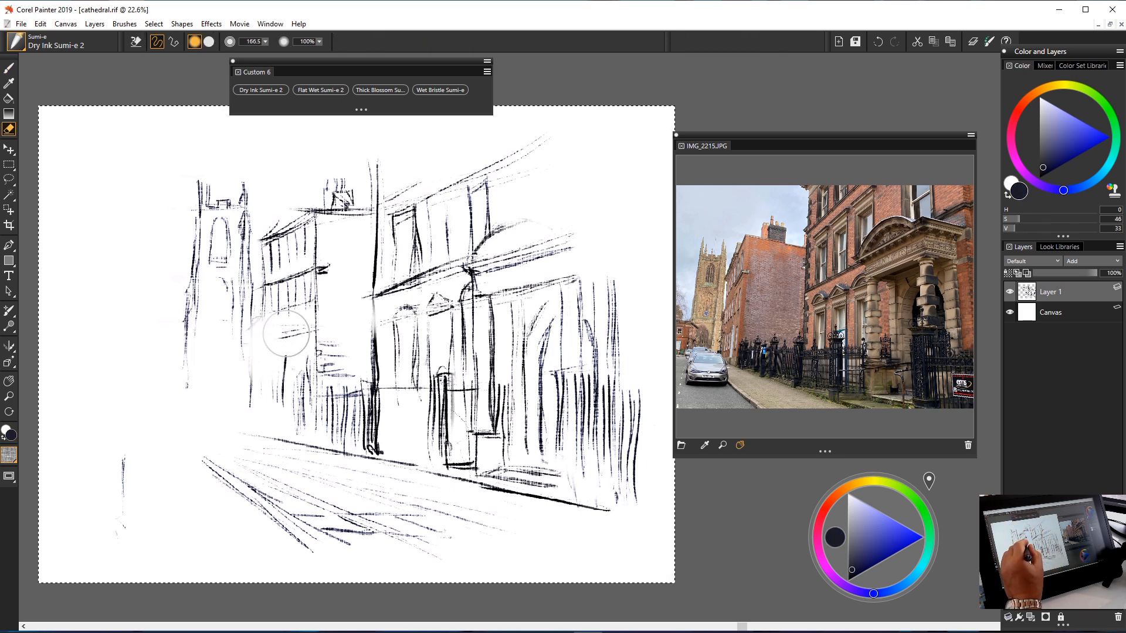
left_click(256, 320, "alt")
key("b")
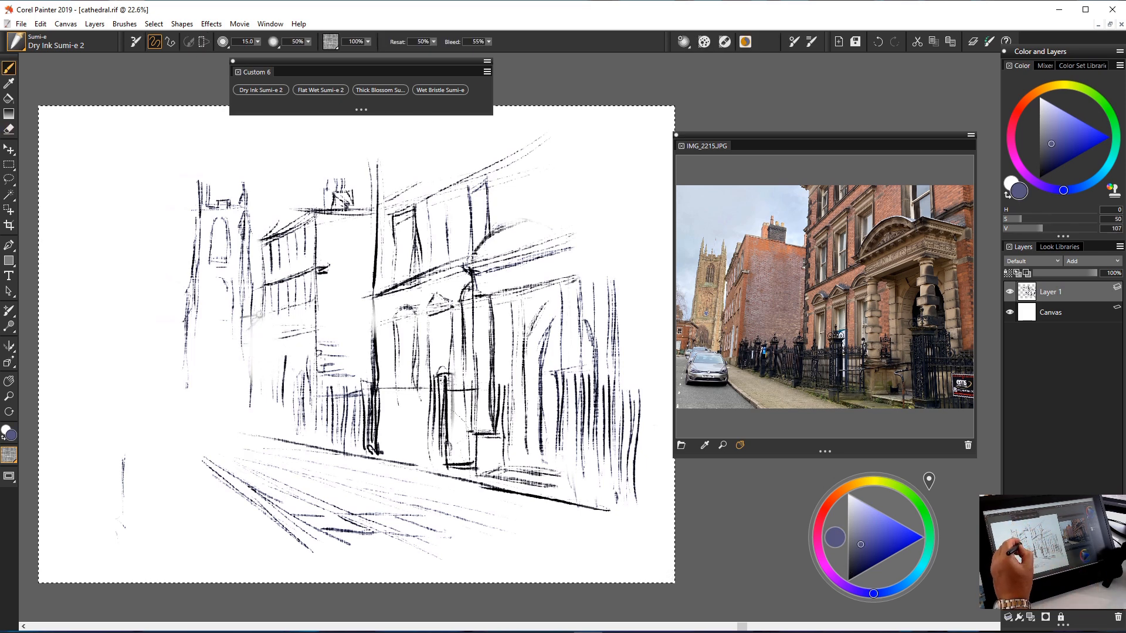
mouse_move(249, 322)
left_mouse_down()
mouse_move(264, 315)
mouse_move(263, 300)
mouse_move(263, 322)
left_mouse_up()
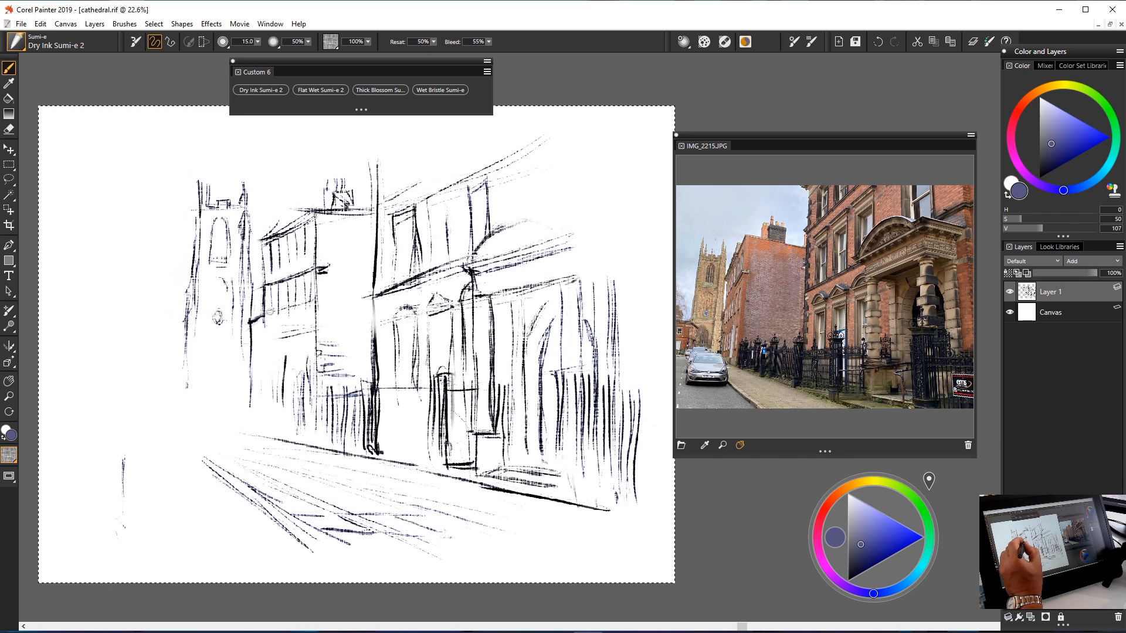
Sketch the far building's lower row of windows with close uprights beneath a sloping top line.
left_click_drag(281, 318, 283, 340)
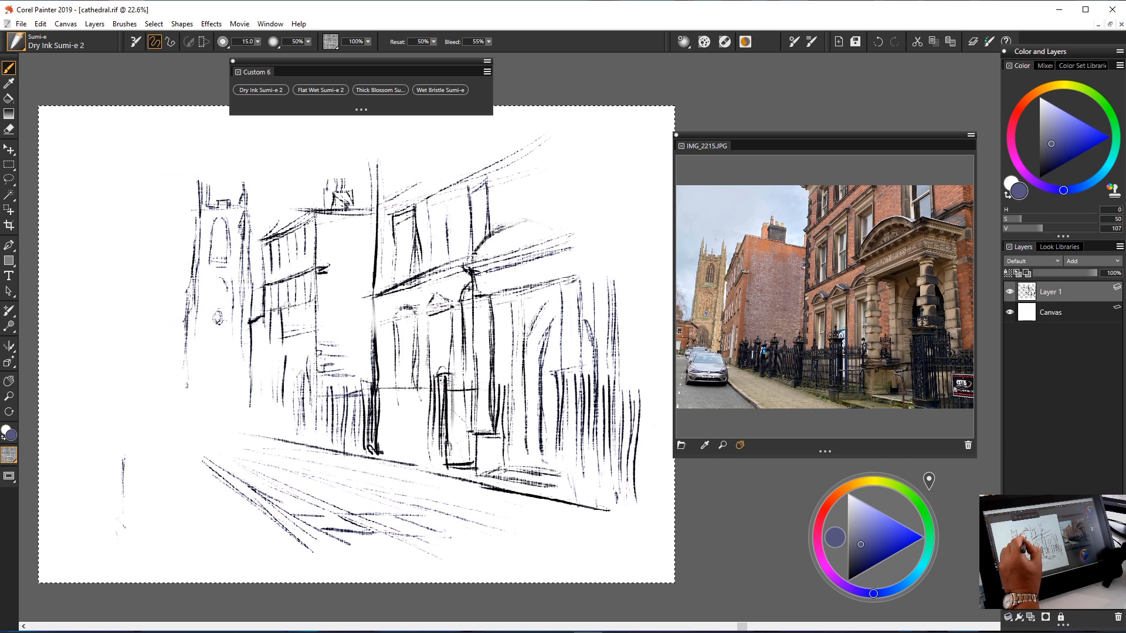
left_click_drag(269, 320, 286, 312)
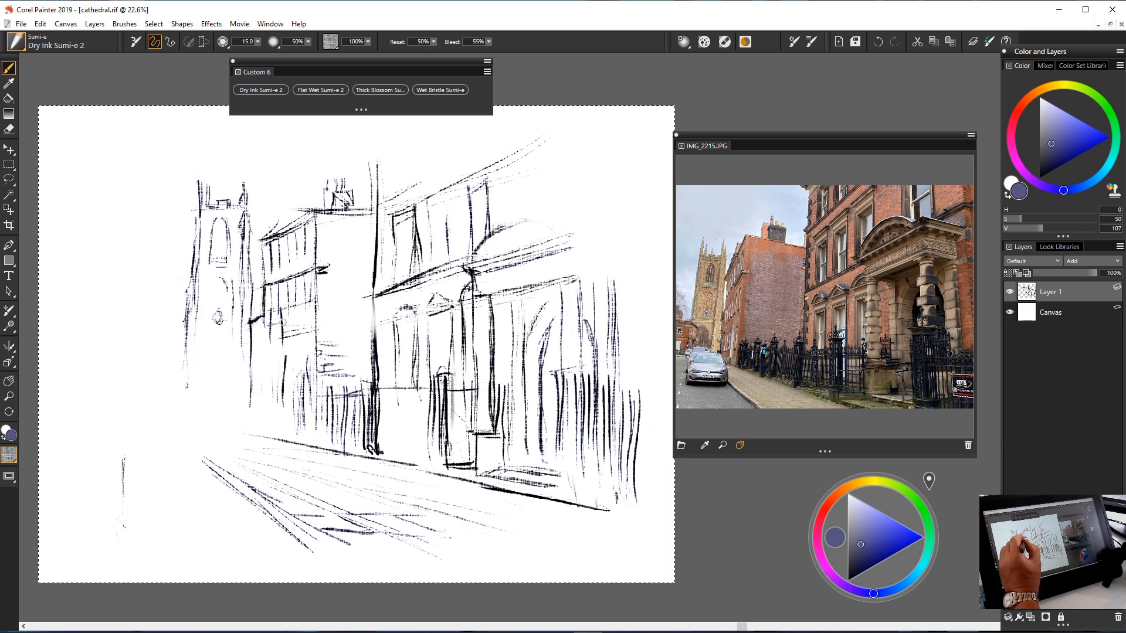
mouse_move(289, 309)
left_mouse_down()
mouse_move(289, 337)
mouse_move(309, 338)
left_mouse_up()
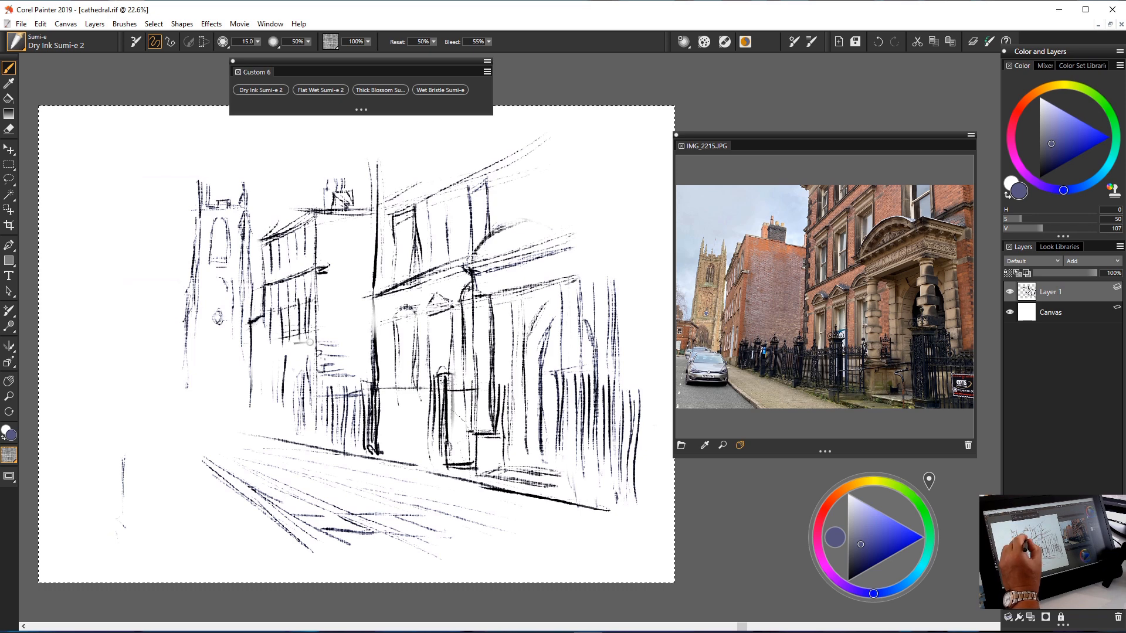
Erase the surplus lines between the far building's upper and lower window rows, and return to the brush.
left_click(320, 270, "alt")
key("n")
mouse_move(302, 275)
left_mouse_down()
mouse_move(314, 271)
mouse_move(308, 300)
mouse_move(284, 302)
left_mouse_up()
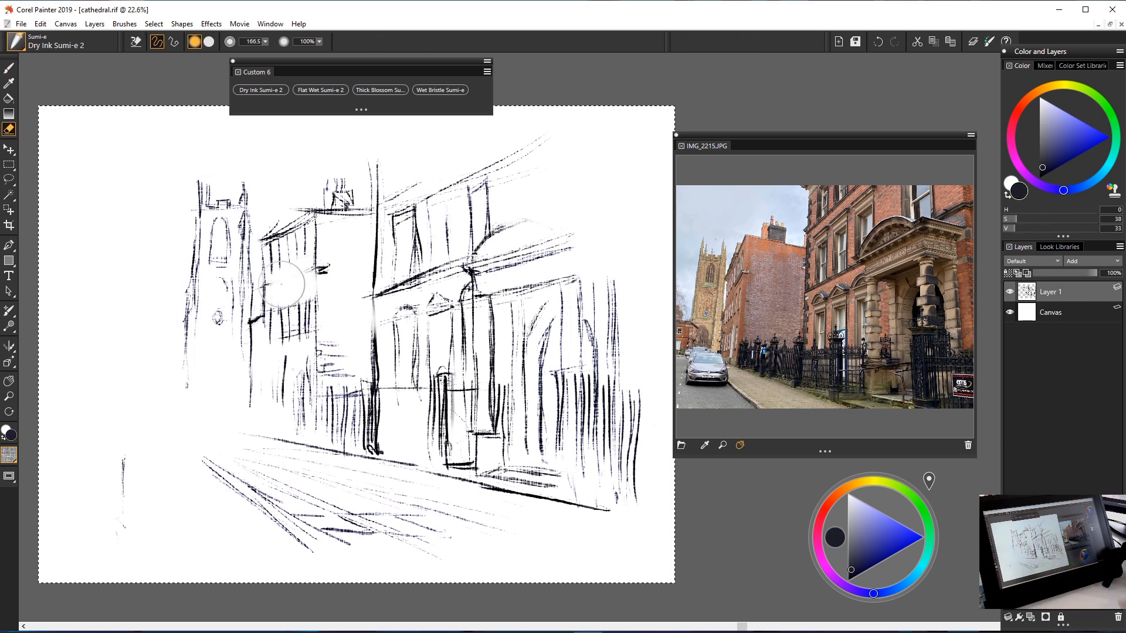
left_click(282, 285, "alt")
key("b")
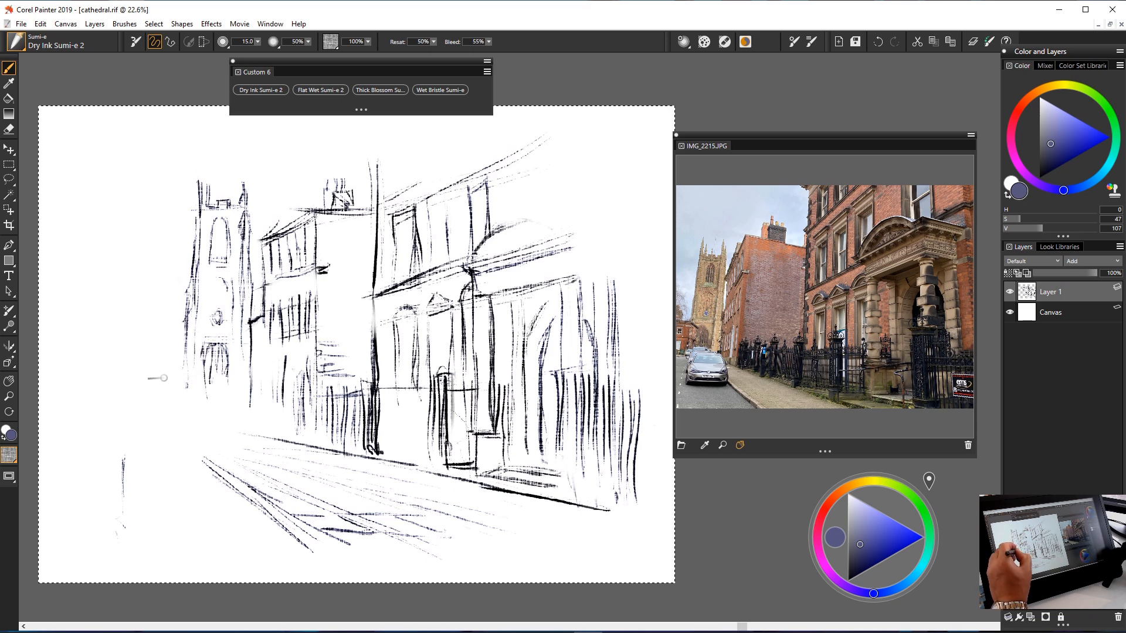
Sketch the low house beside the cathedral tower with its roofline, sloping eaves and the uprights nearest the tower.
left_click_drag(182, 350, 162, 343)
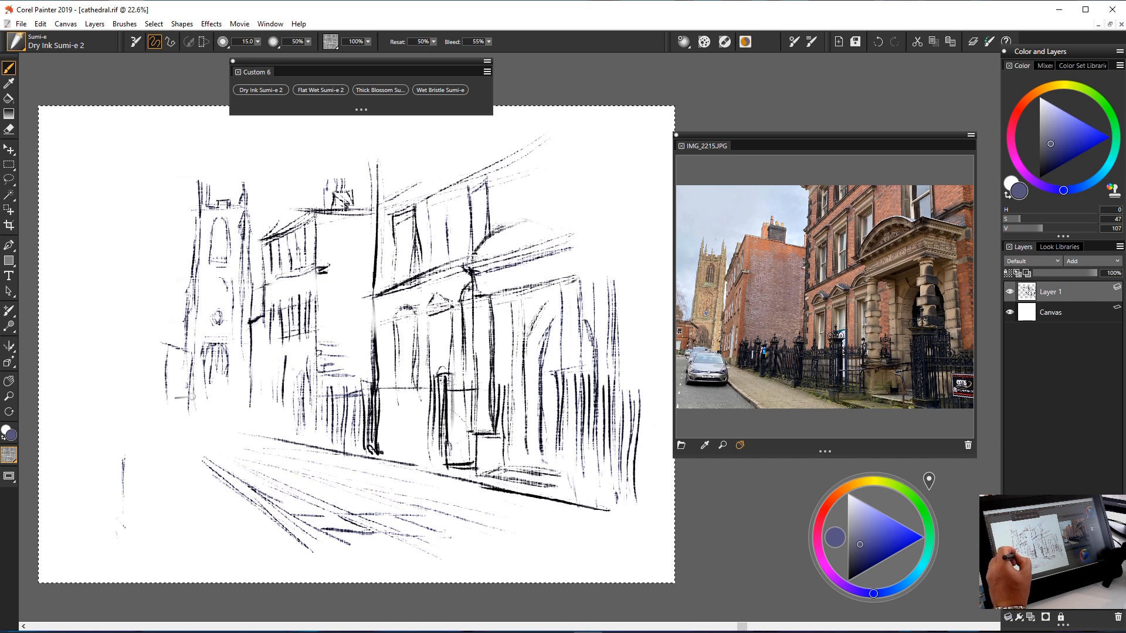
mouse_move(113, 340)
left_mouse_down()
mouse_move(167, 342)
mouse_move(191, 416)
left_mouse_up()
left_click_drag(165, 352, 174, 413)
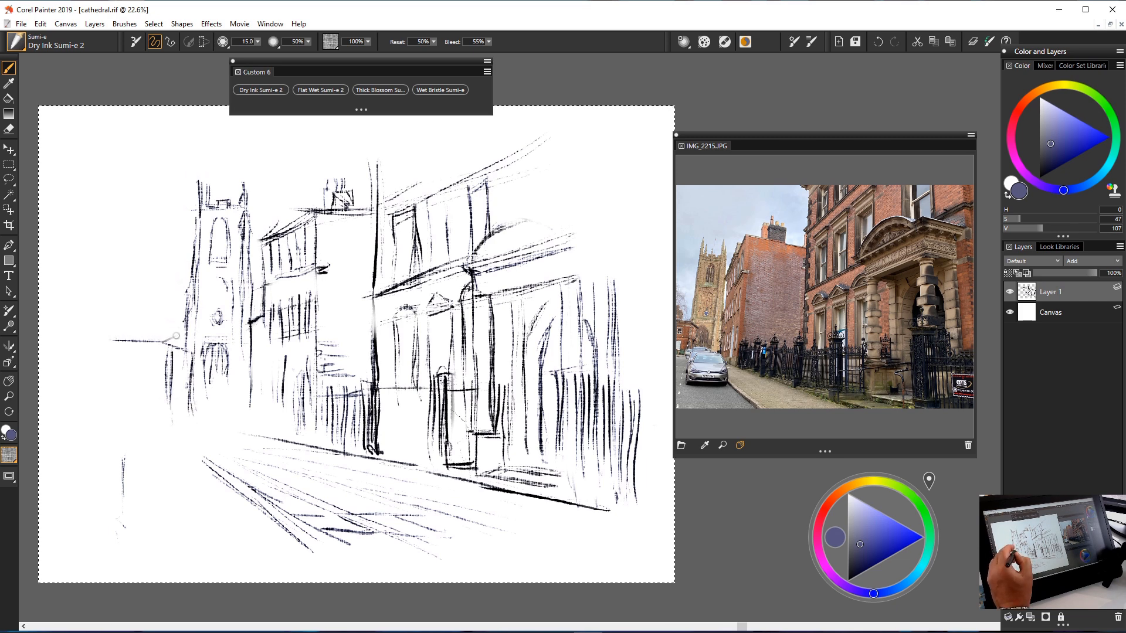
left_click_drag(166, 346, 181, 353)
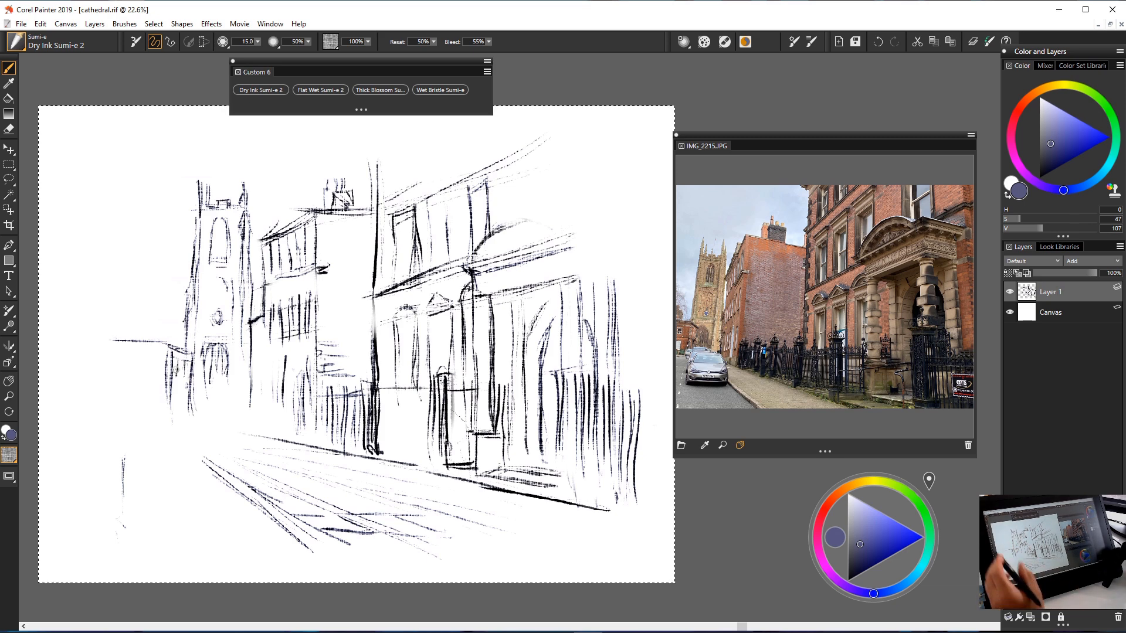
left_click_drag(106, 336, 161, 338)
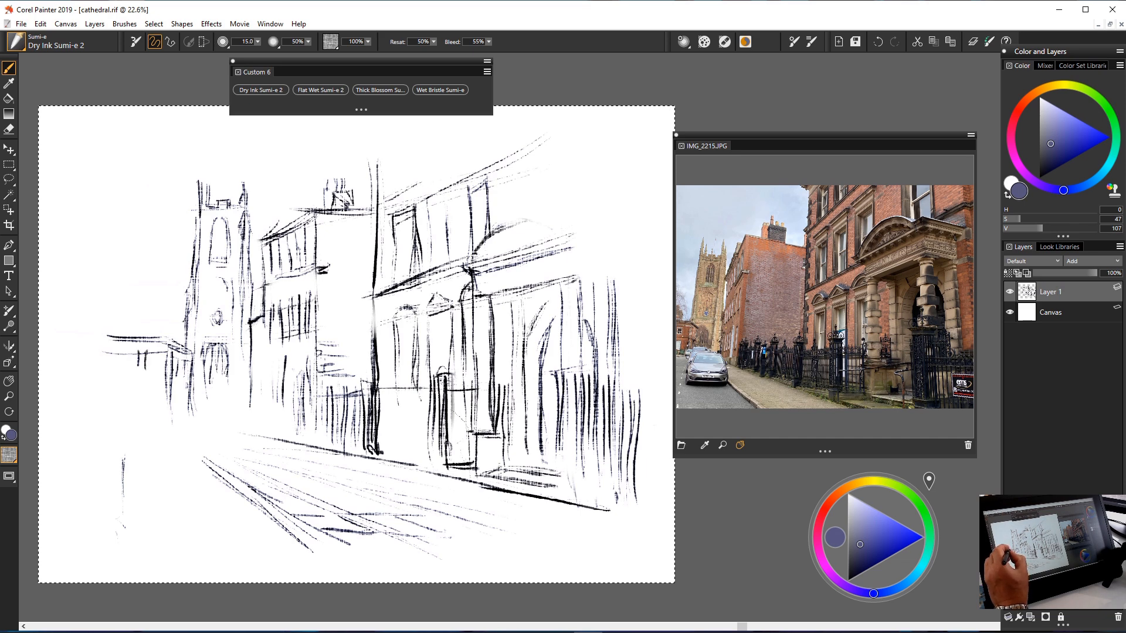
Add the low house's dark upper window, storey line, ground-floor openings and outer wall edge.
left_click_drag(148, 353, 148, 368)
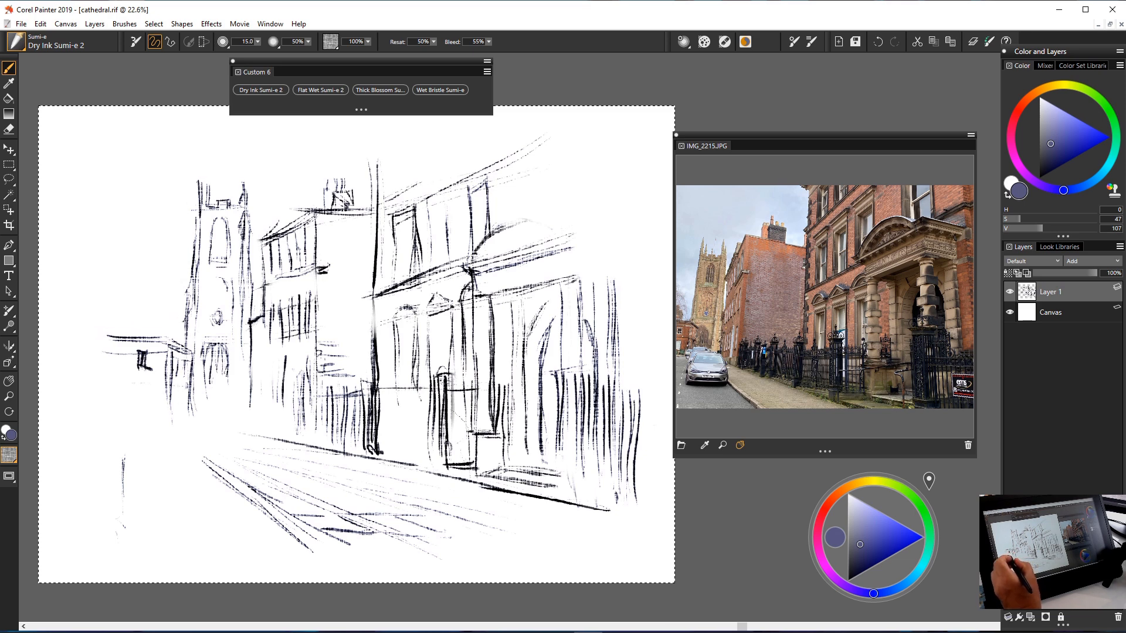
left_click_drag(110, 380, 159, 384)
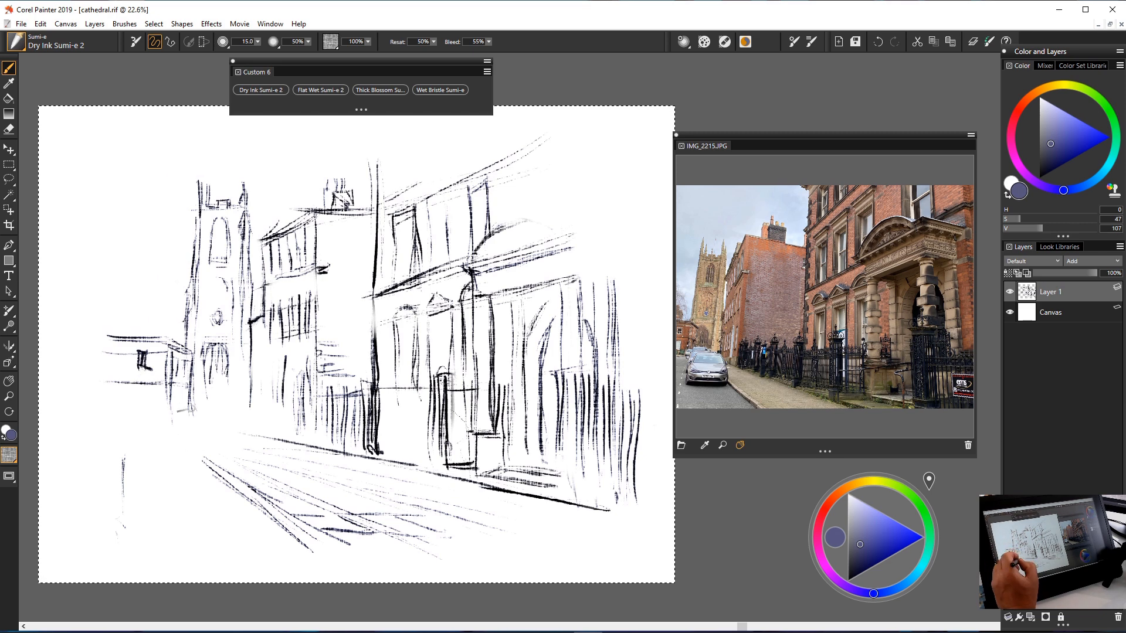
left_click_drag(169, 413, 186, 410)
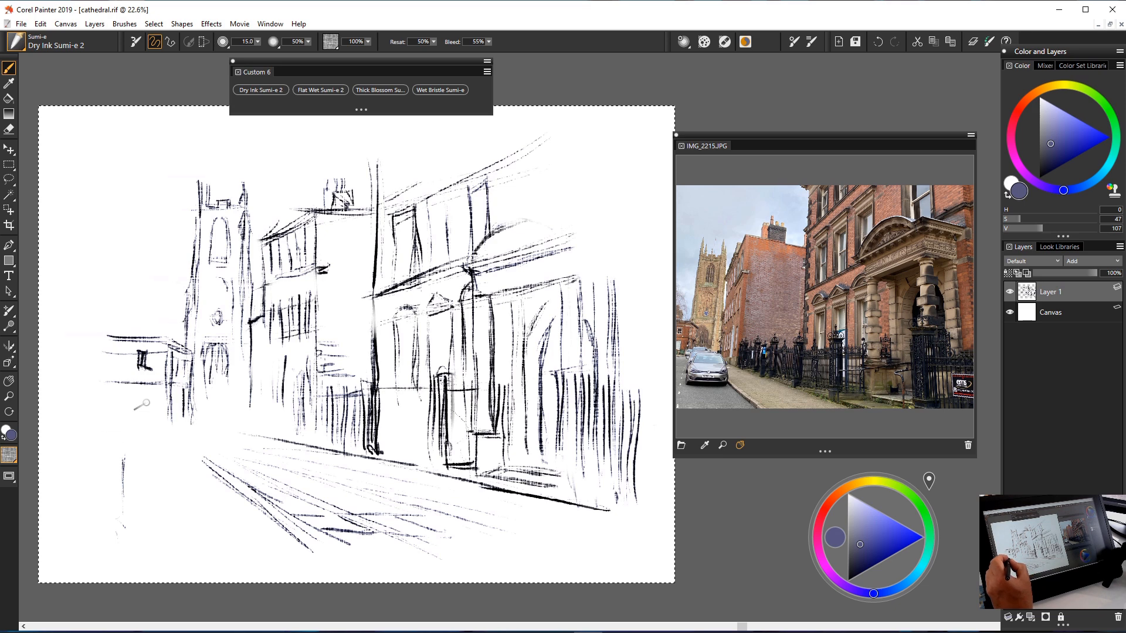
mouse_move(134, 396)
left_mouse_down()
mouse_move(134, 425)
mouse_move(158, 427)
left_mouse_up()
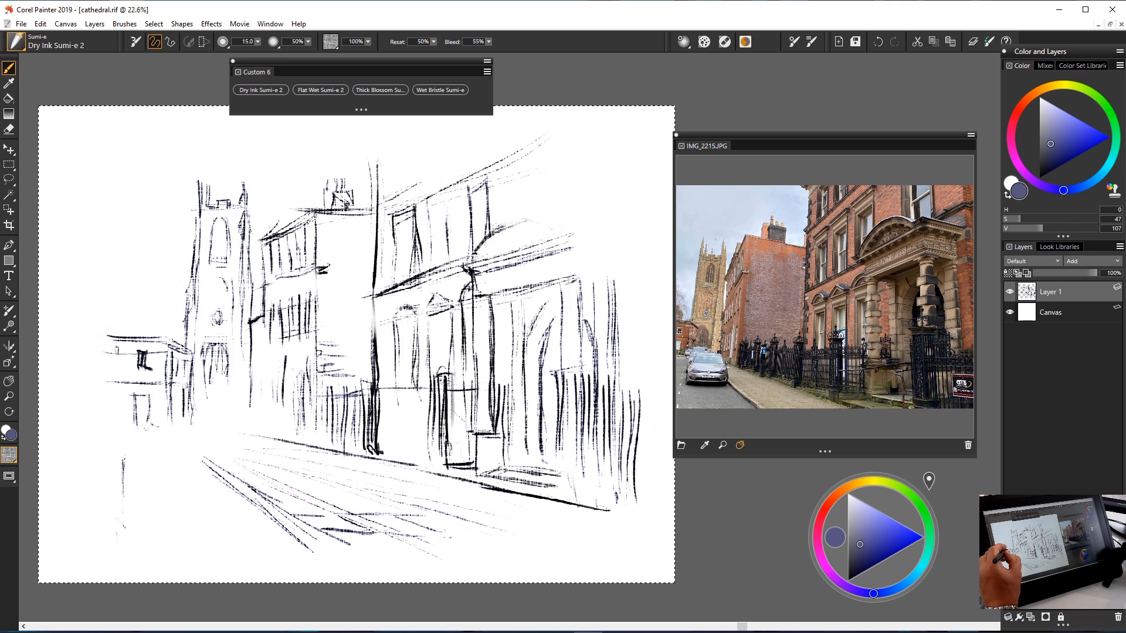
mouse_move(116, 355)
left_mouse_down()
mouse_move(113, 437)
mouse_move(164, 435)
mouse_move(128, 479)
left_mouse_up()
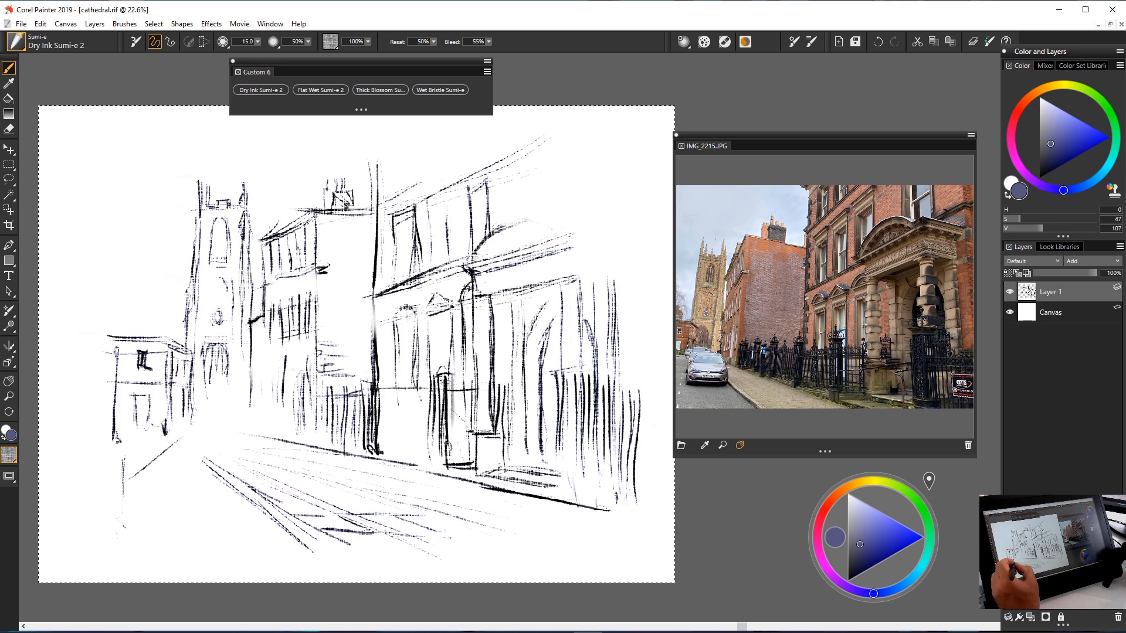
Strengthen the diagonal kerb line of the near pavement and erase the rough hatching across the paving.
left_click_drag(234, 455, 343, 527)
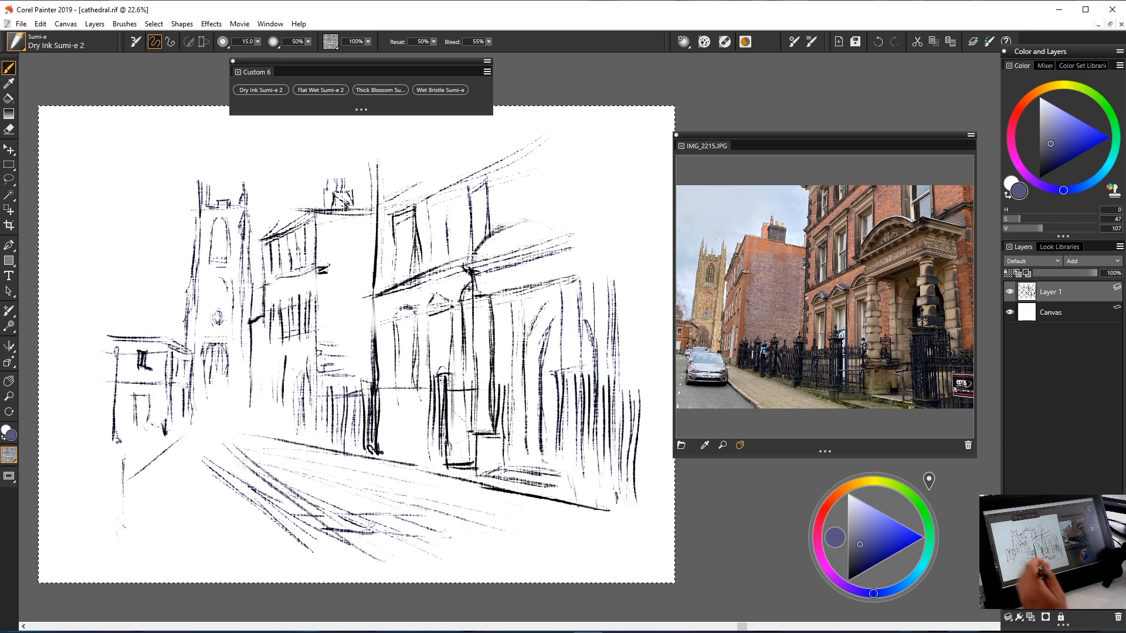
key("n")
mouse_move(202, 456)
left_mouse_down()
mouse_move(213, 471)
mouse_move(248, 471)
mouse_move(340, 537)
mouse_move(445, 510)
left_mouse_up()
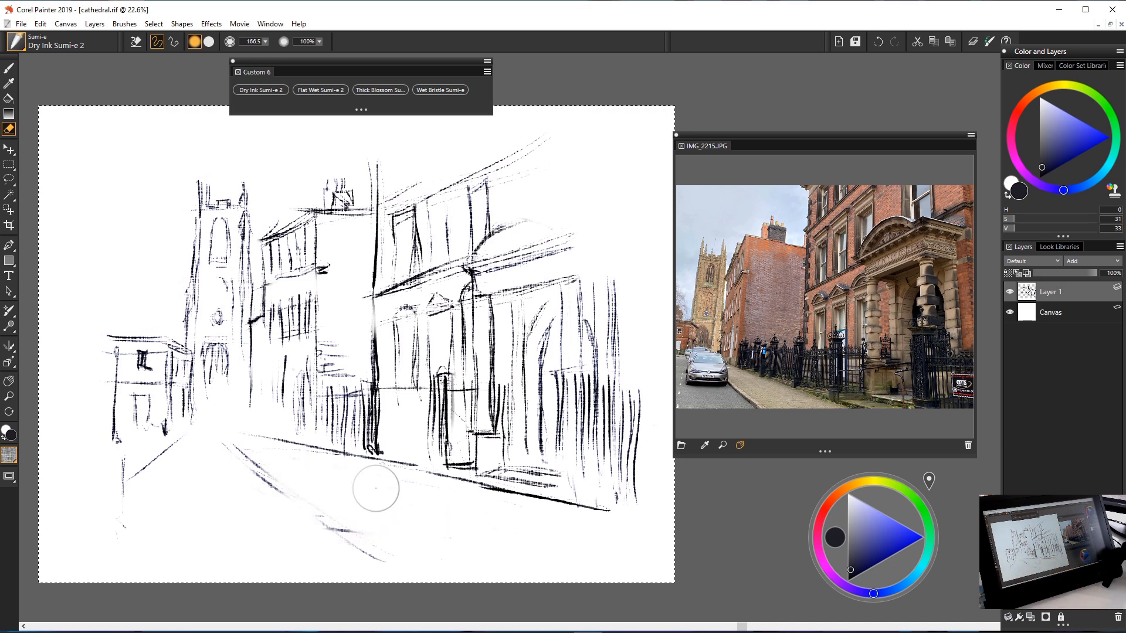
key("b")
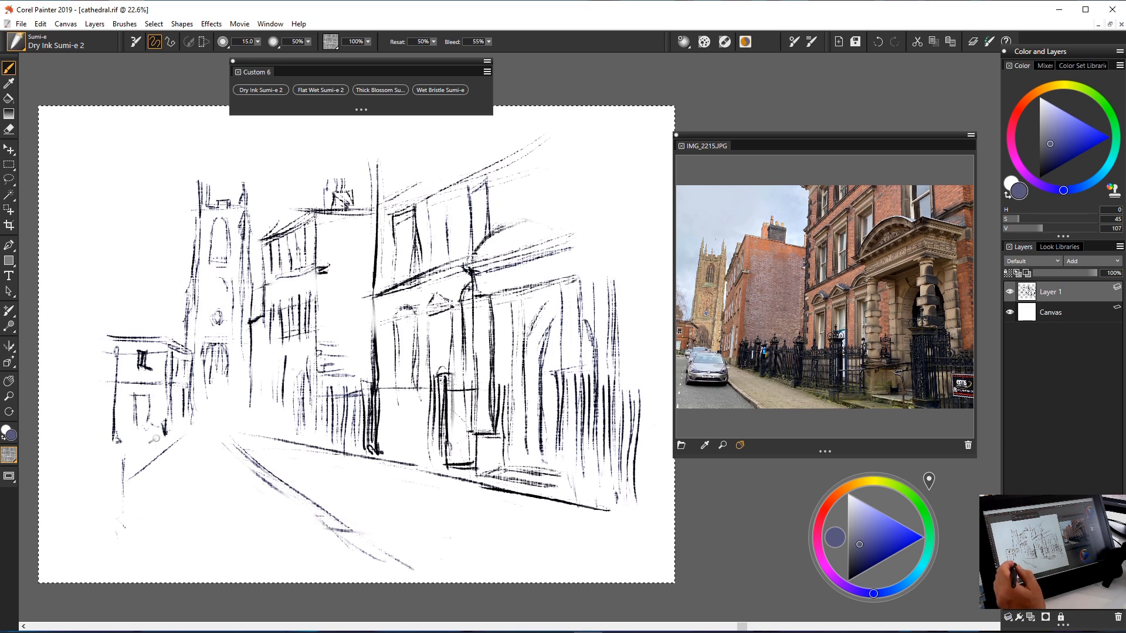
Rough in the opposite kerb, erase the steep lines and redraw it as one gentle curve from the tower's base.
left_click_drag(205, 441, 94, 511)
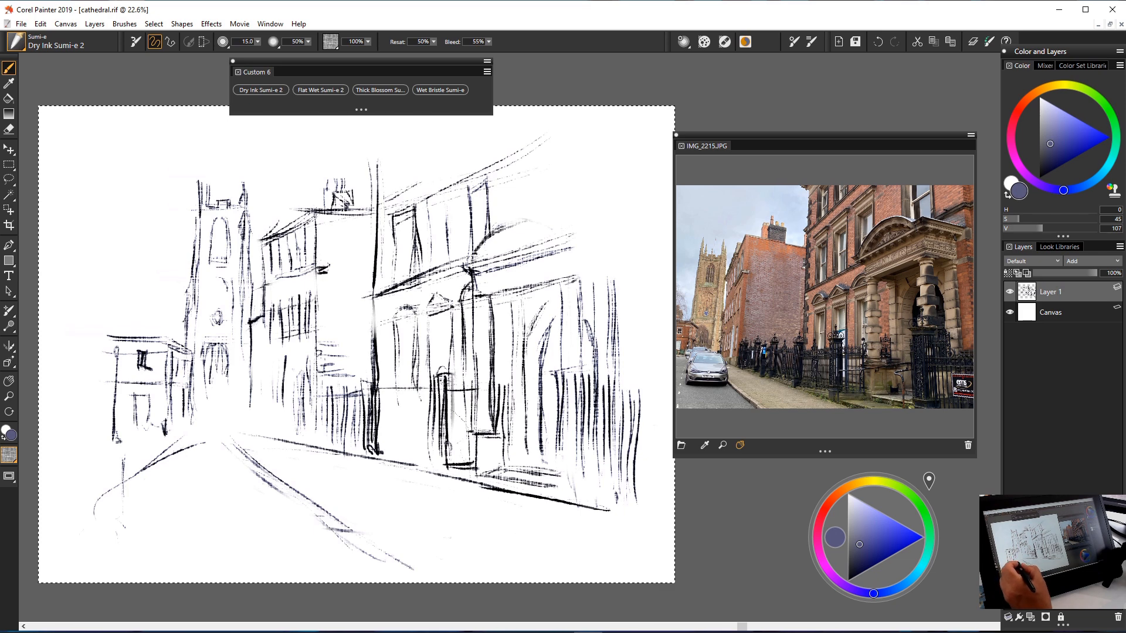
left_click_drag(178, 438, 85, 492)
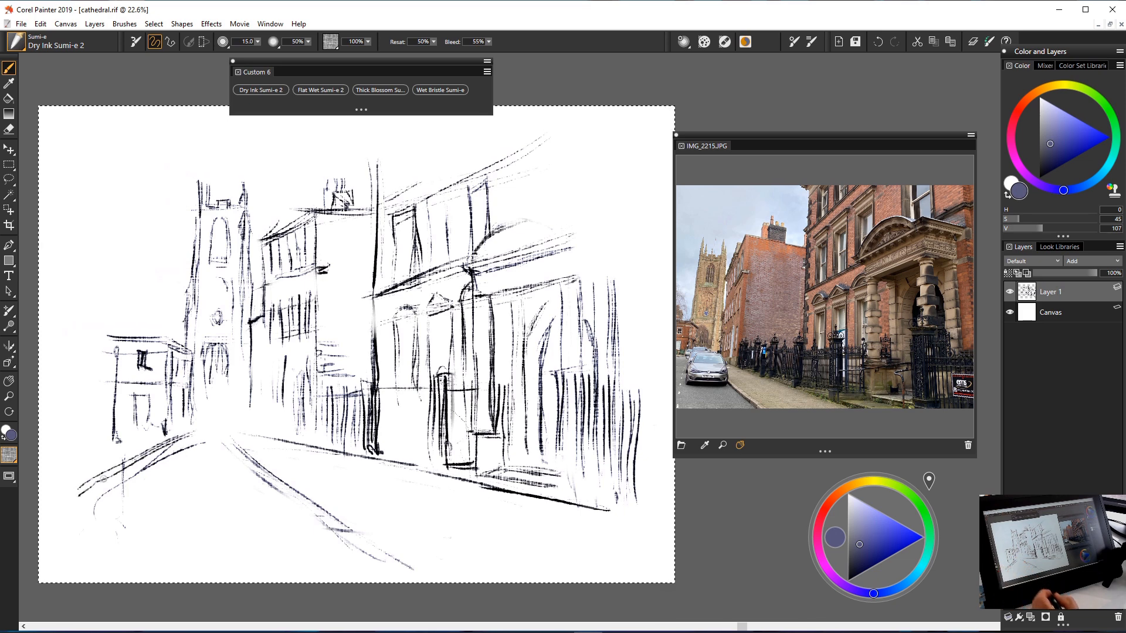
key("n")
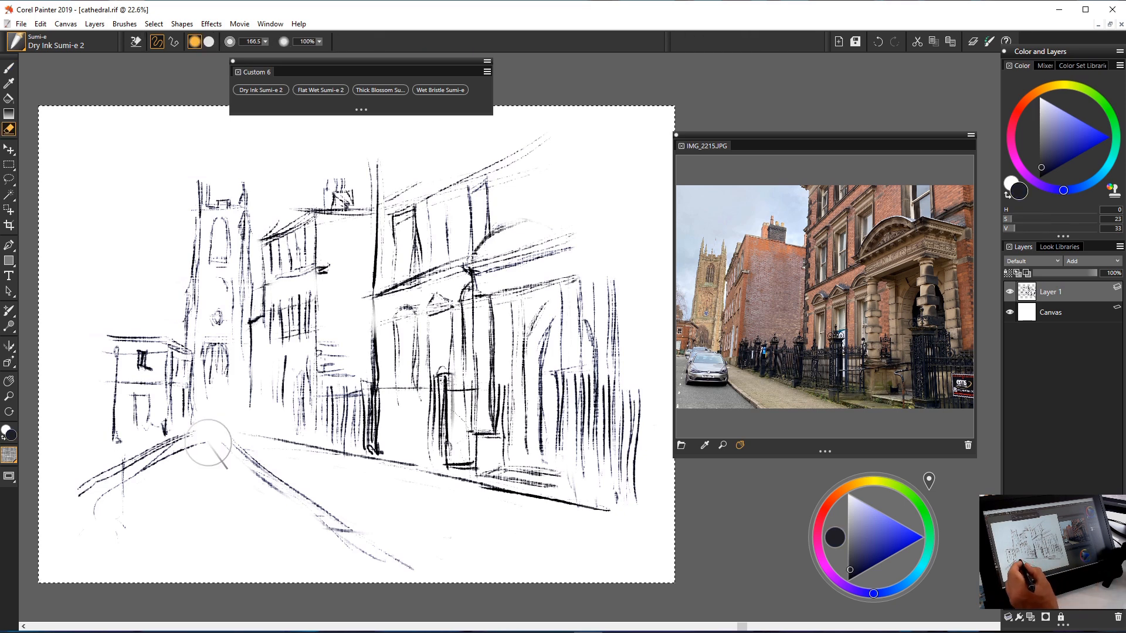
left_click_drag(214, 448, 94, 492)
left_click(859, 544)
key("b")
left_click_drag(193, 432, 67, 478)
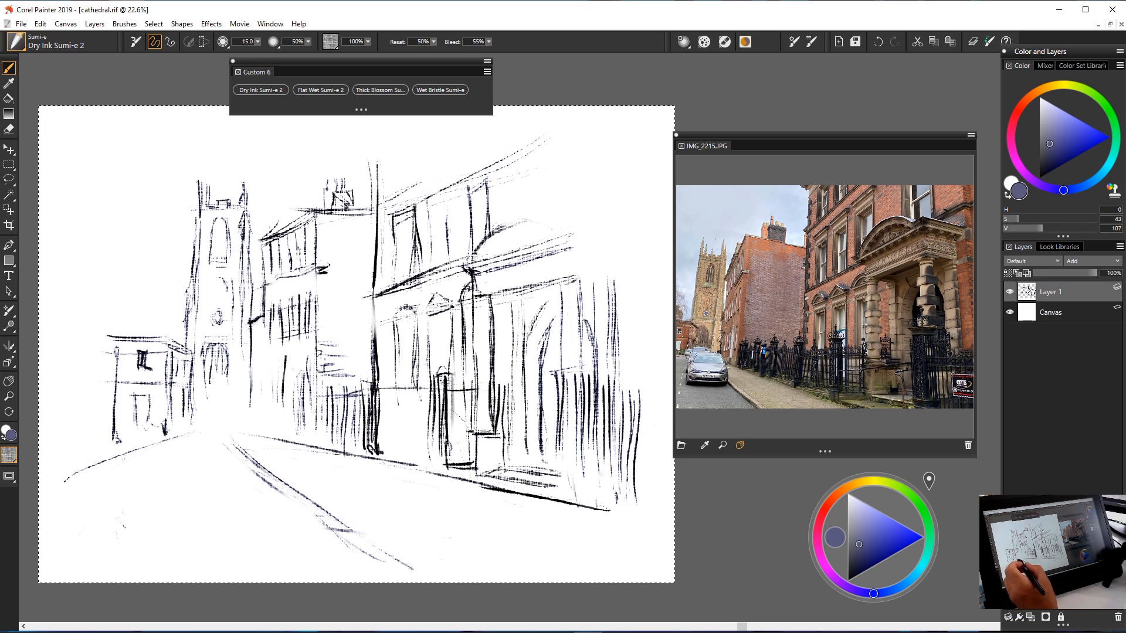
Draw the opposite pavement's inner edge along the low house's base and add short fence posts above it.
left_click_drag(117, 443, 152, 435)
left_click_drag(57, 454, 200, 430)
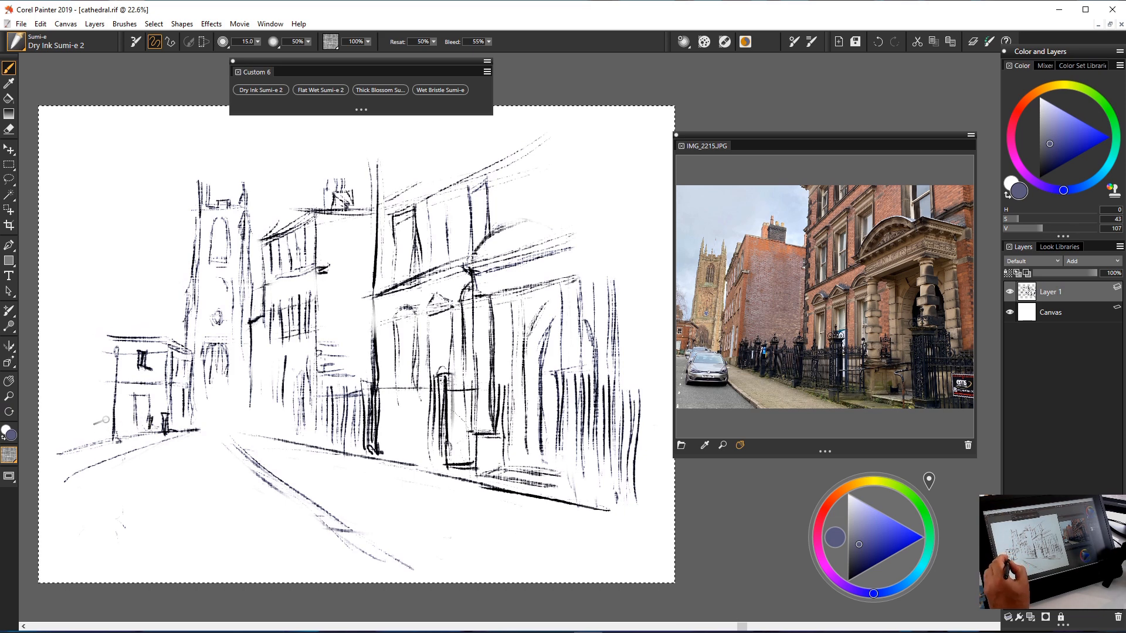
mouse_move(121, 417)
left_mouse_down()
mouse_move(121, 436)
mouse_move(87, 440)
left_mouse_up()
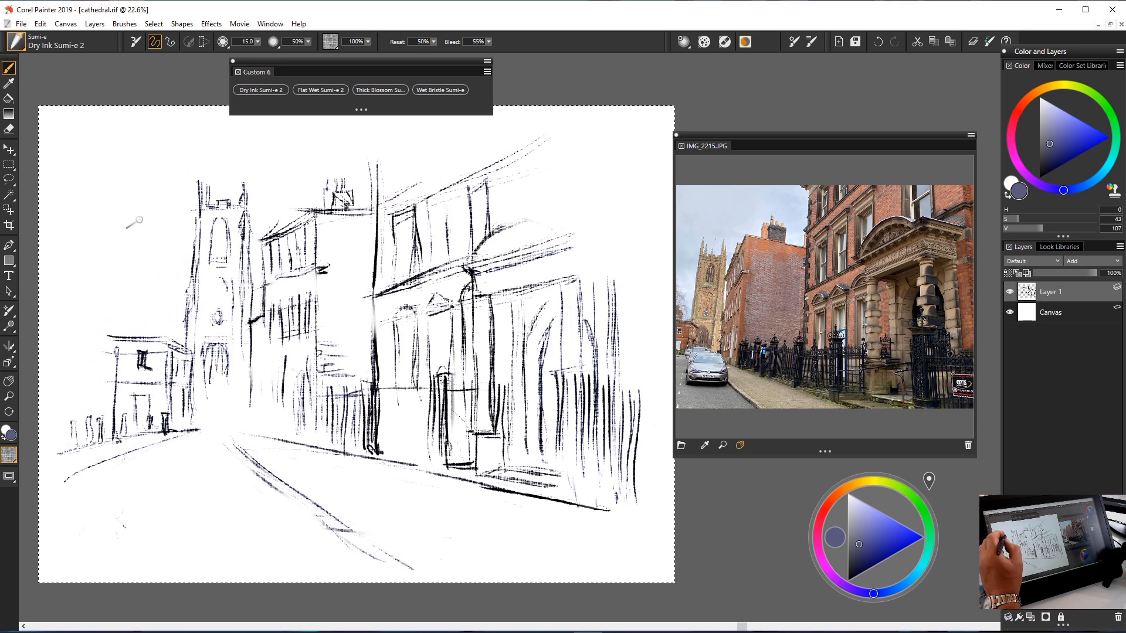
Draw a bare tree in front of the low house with a wavy trunk, long curving branches and scribbled tips.
mouse_move(133, 267)
left_mouse_down()
mouse_move(128, 330)
mouse_move(101, 352)
mouse_move(135, 301)
left_mouse_up()
left_click_drag(106, 338, 95, 384)
left_click_drag(108, 340, 87, 411)
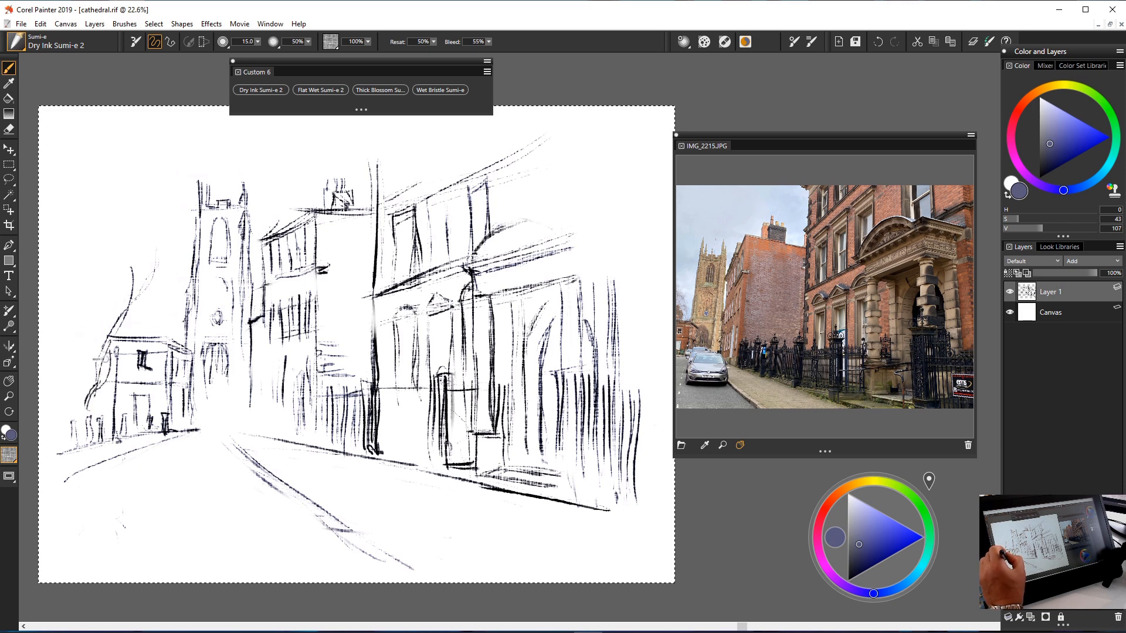
left_click_drag(158, 290, 134, 327)
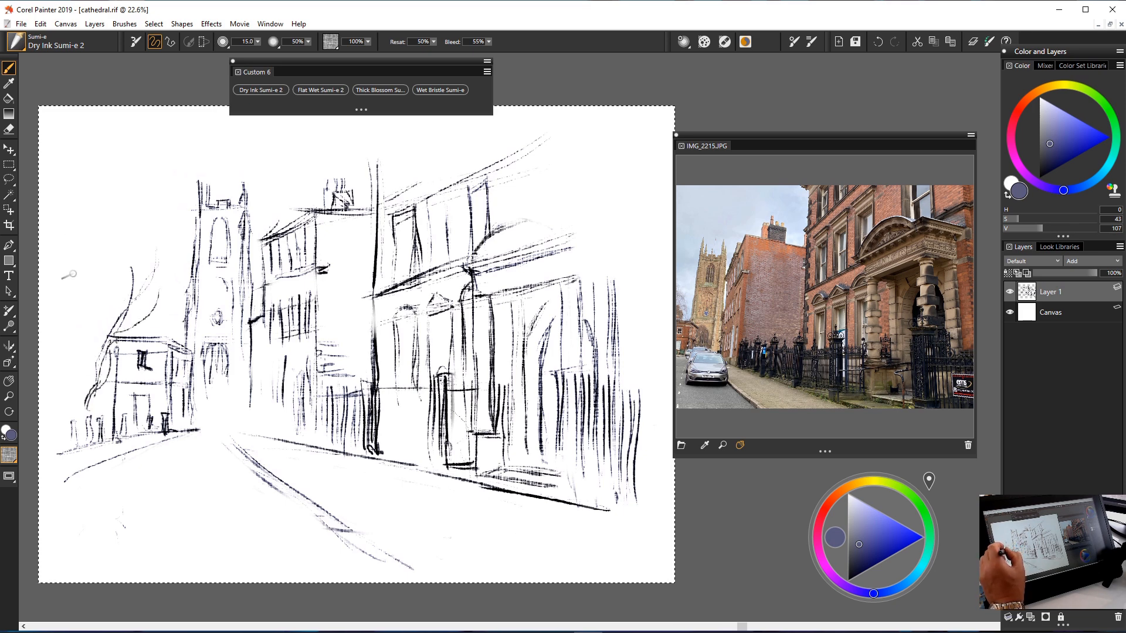
left_click_drag(88, 239, 95, 371)
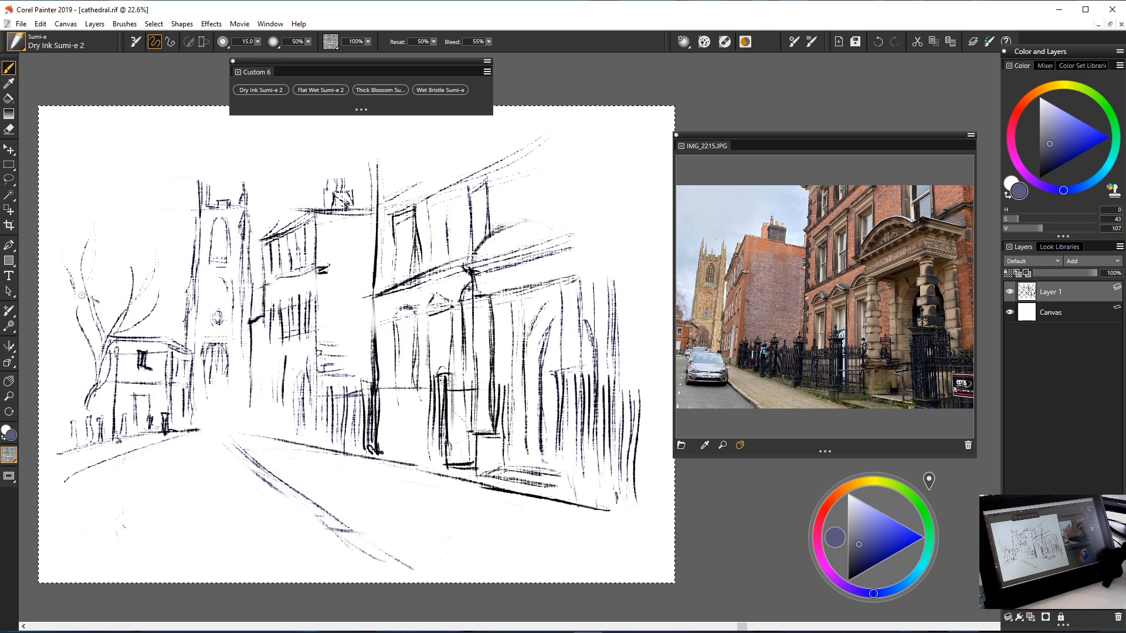
mouse_move(93, 221)
left_mouse_down()
mouse_move(111, 237)
mouse_move(113, 222)
left_mouse_up()
left_click_drag(127, 262, 166, 299)
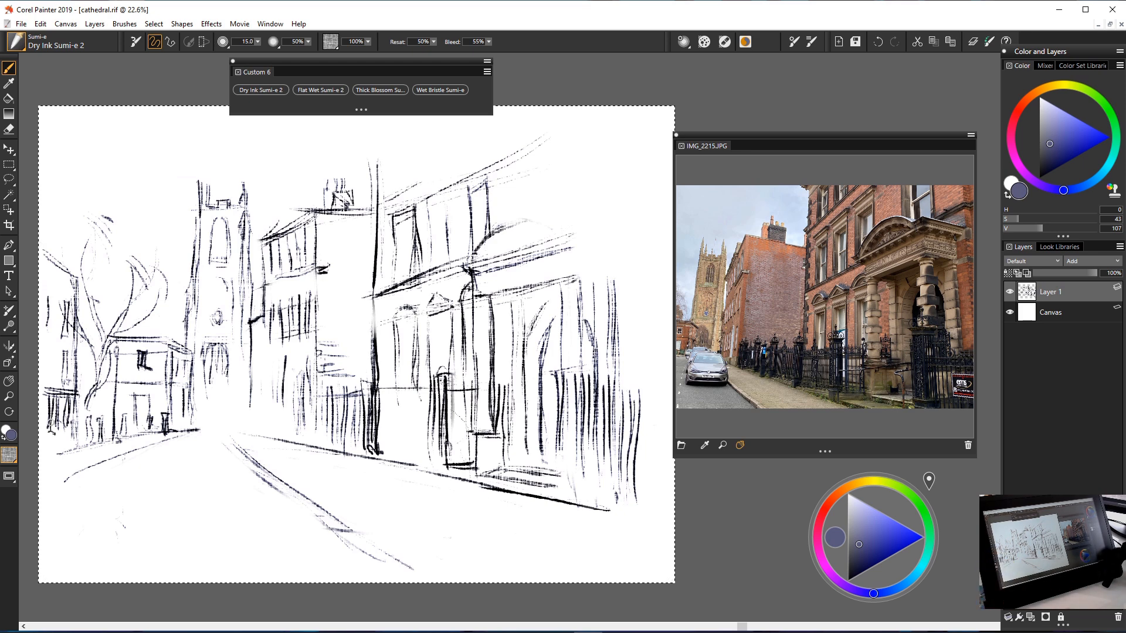
Draw a dark gatepost at the far end of the railings and detail the small walking figures beyond it.
left_click_drag(295, 369, 301, 377)
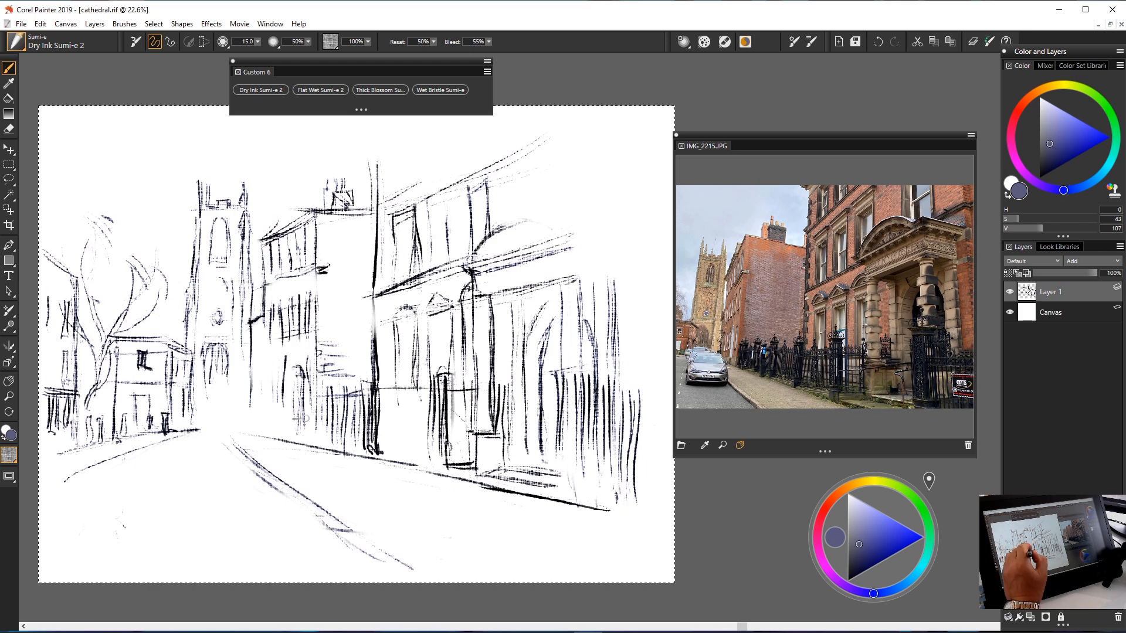
left_click_drag(302, 373, 298, 440)
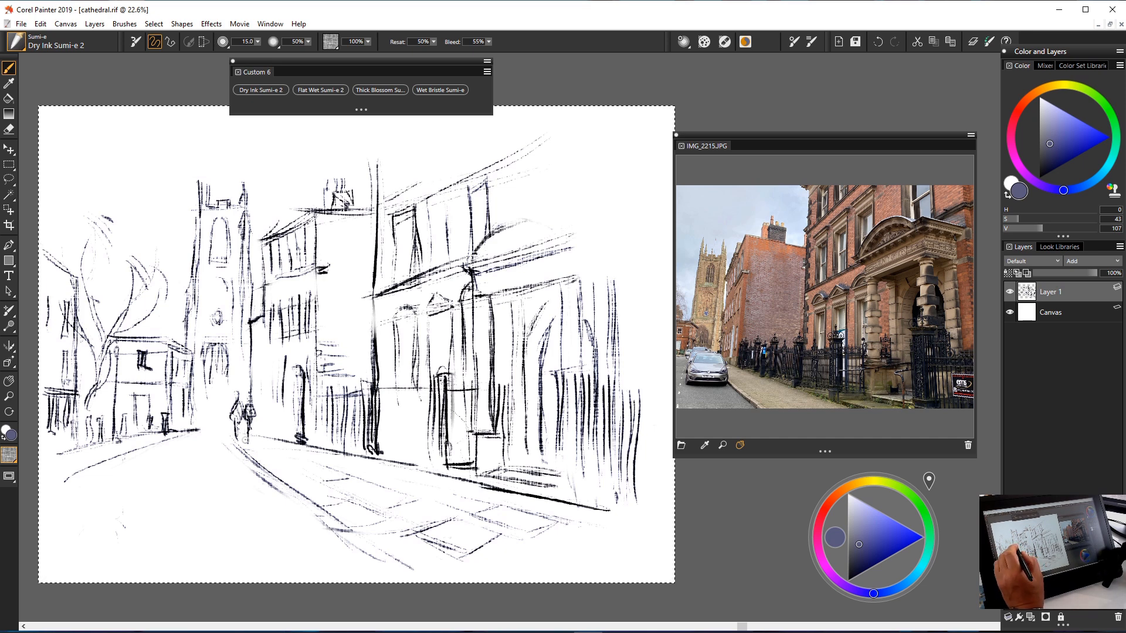
left_click_drag(254, 401, 245, 398)
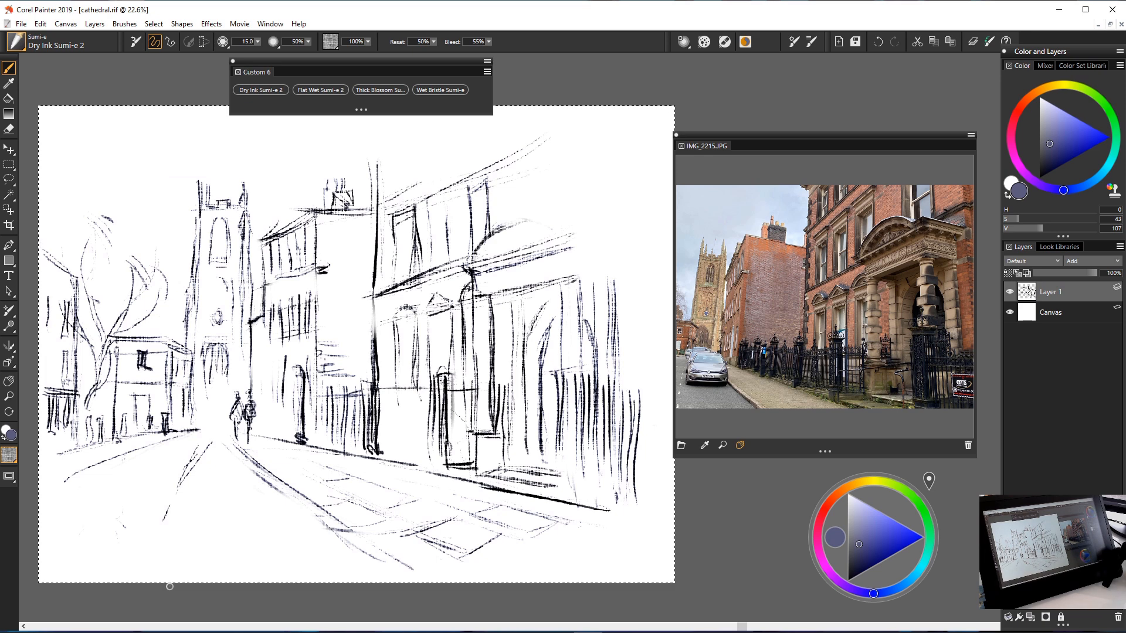
Erase the two converging road lines and redraw a single longer diagonal from below the tower across the road.
key("n")
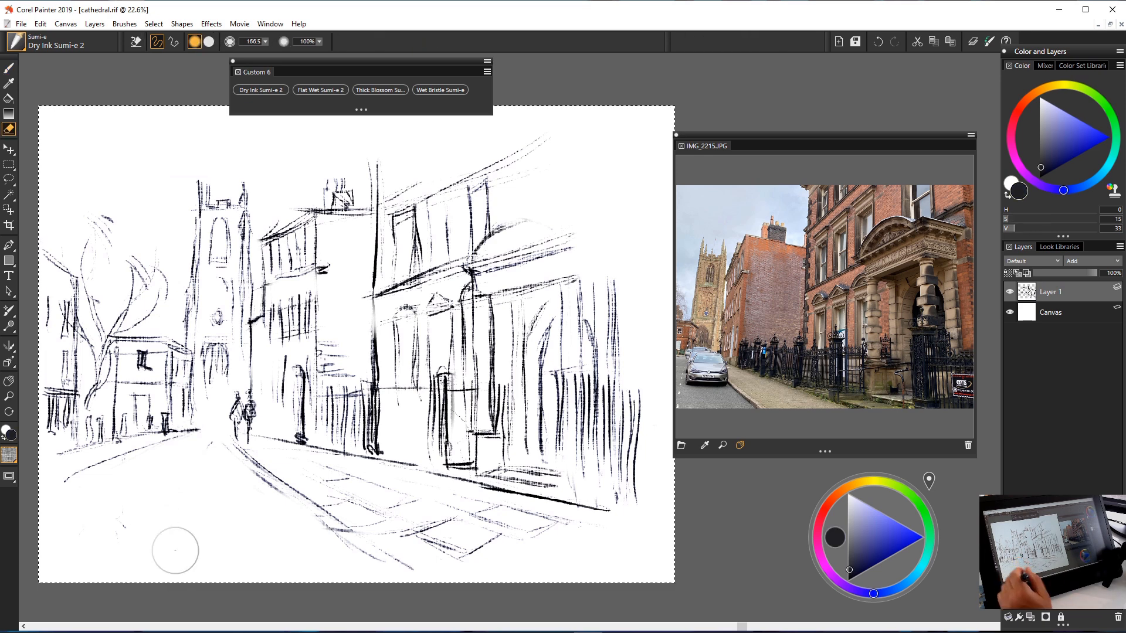
key("n")
left_click_drag(214, 444, 175, 499)
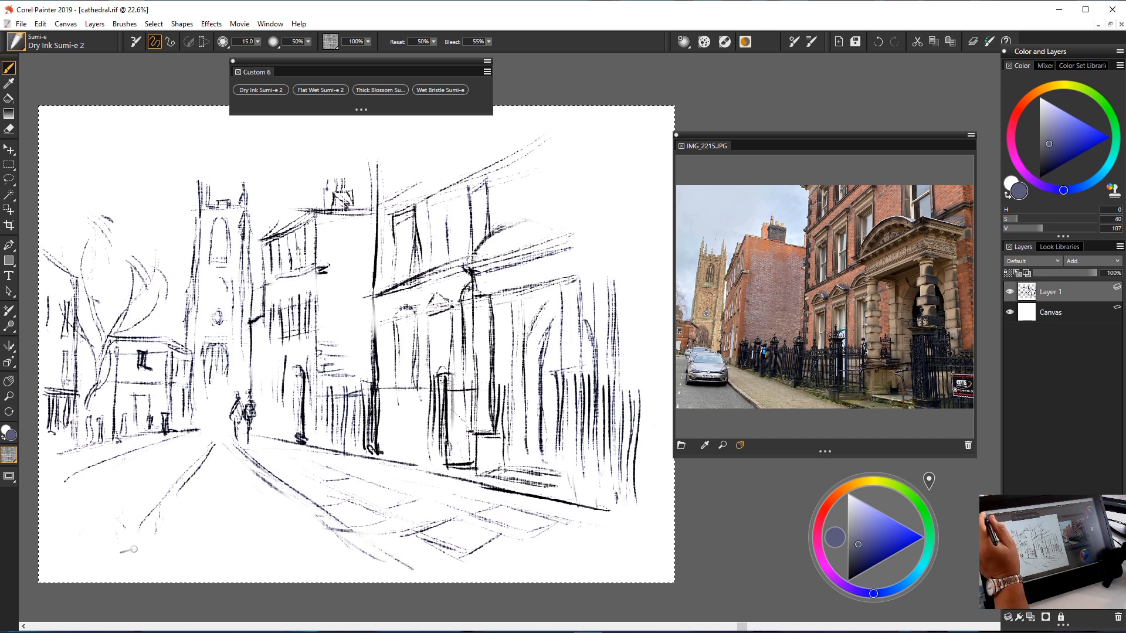
Switch to the Wet Bristle Sumi-e brush with white as the painting colour.
left_click(439, 89)
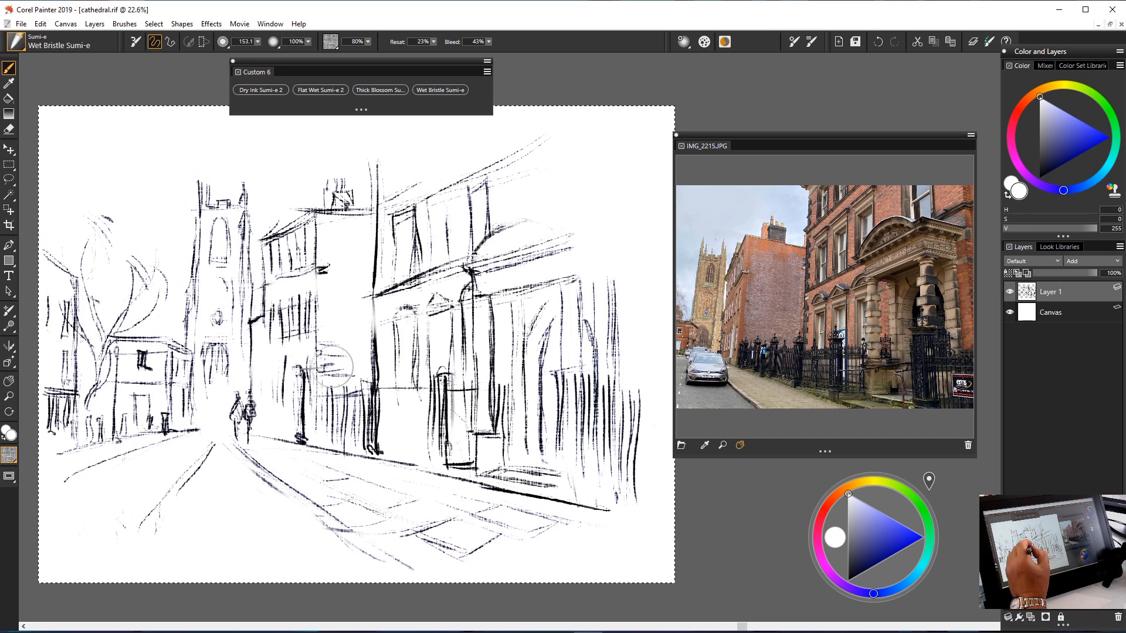
mouse_move(328, 358)
left_mouse_down()
mouse_move(346, 352)
mouse_move(331, 334)
left_mouse_up()
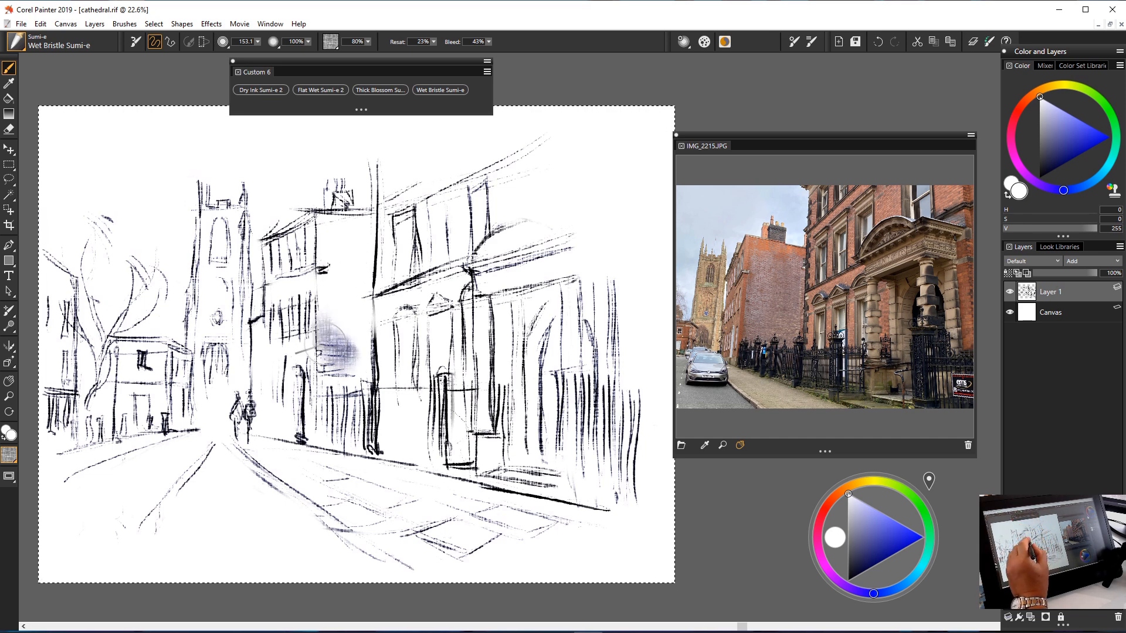
left_click(856, 570)
left_click(857, 570)
mouse_move(337, 322)
left_mouse_down()
mouse_move(334, 302)
mouse_move(323, 311)
mouse_move(317, 375)
mouse_move(346, 375)
left_mouse_up()
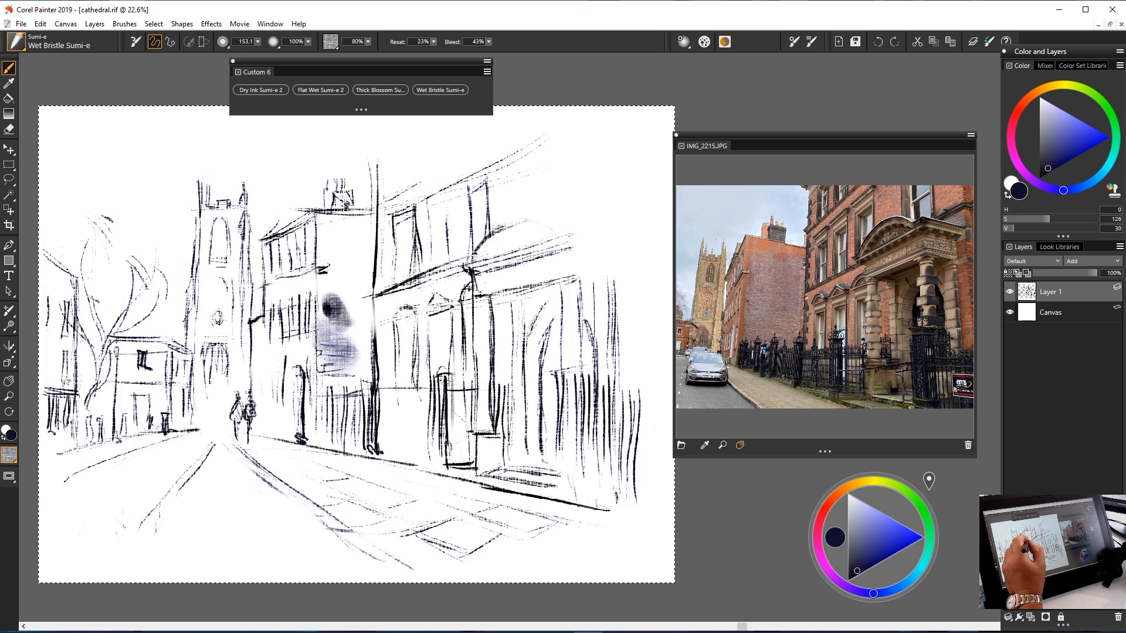
key("ctrl+z")
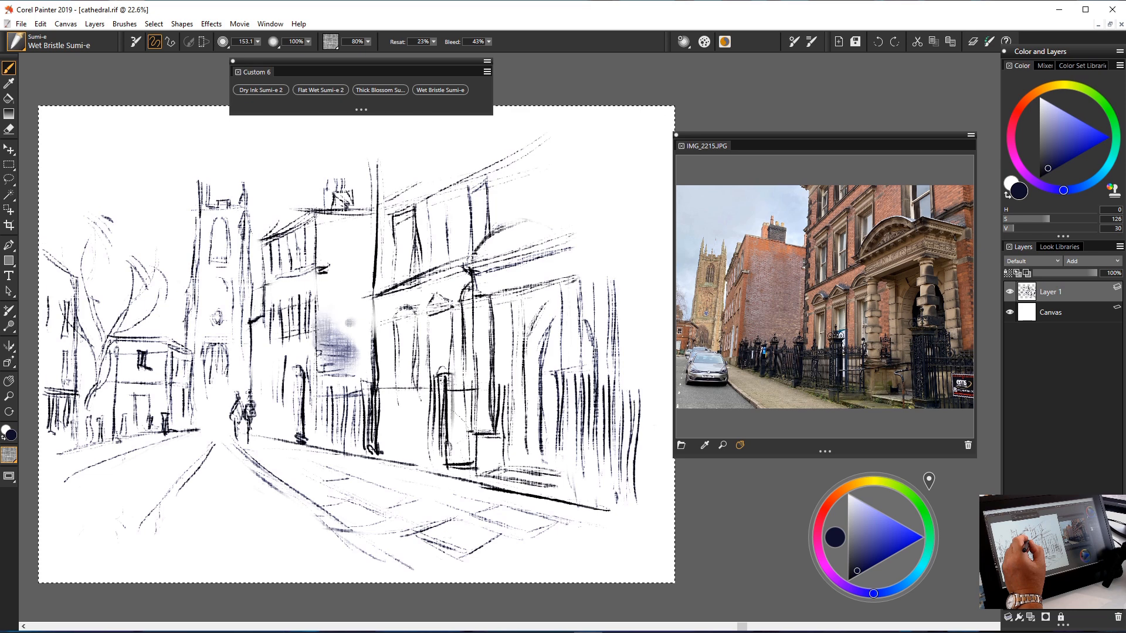
key("ctrl+z")
key("ctrl+z")
key("ctrl+z")
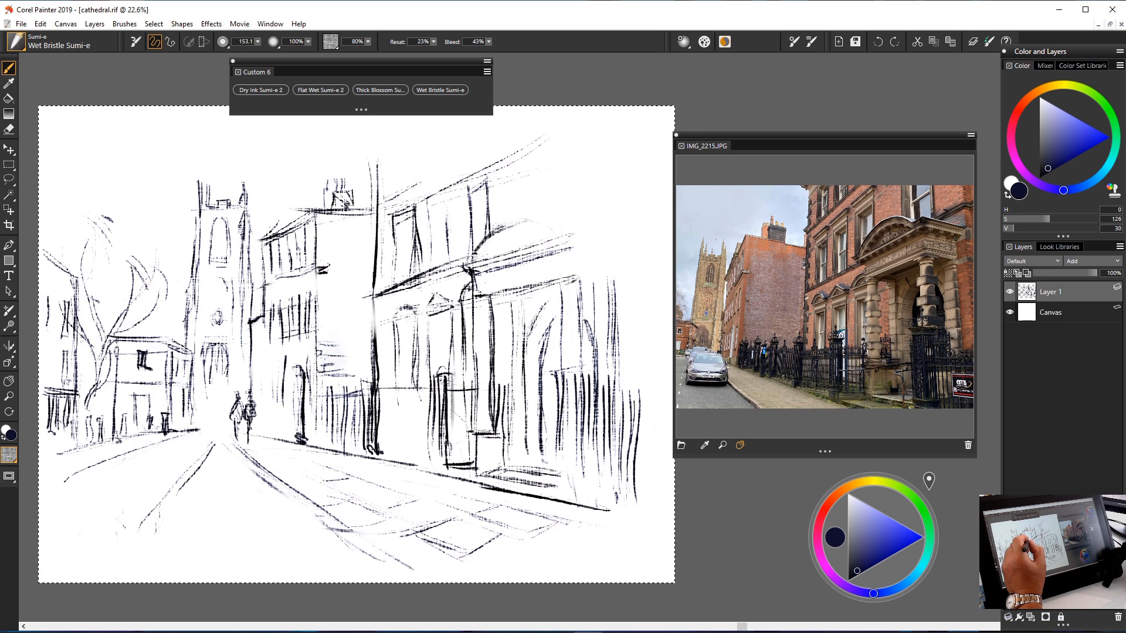
Set the colour to white and smudge the middle building's end wall at its lower lines, below the roofline and around the small window mark.
left_click(849, 494)
left_click_drag(328, 347, 316, 334)
mouse_move(340, 375)
left_mouse_down()
mouse_move(311, 352)
mouse_move(332, 394)
mouse_move(326, 370)
left_mouse_up()
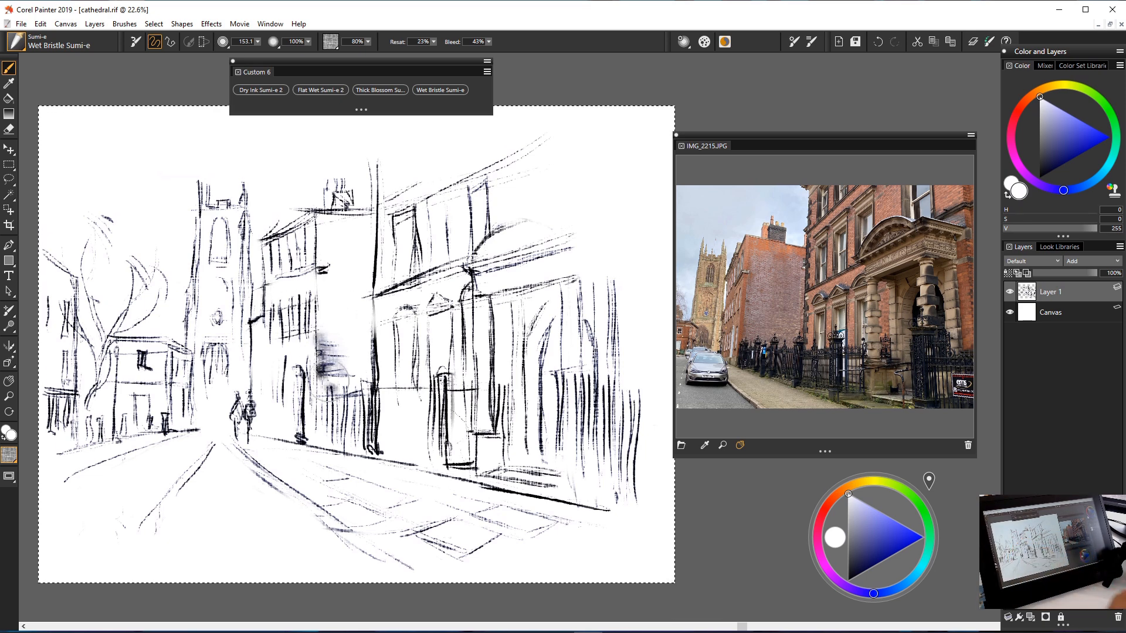
mouse_move(336, 224)
left_mouse_down()
mouse_move(319, 221)
mouse_move(372, 212)
mouse_move(332, 221)
left_mouse_up()
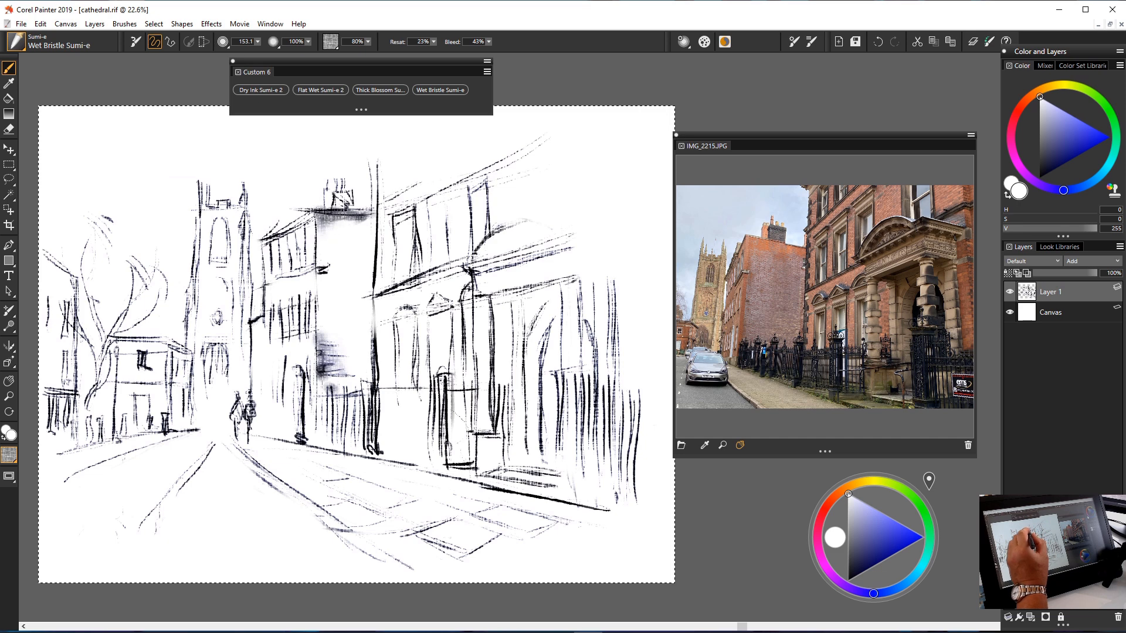
left_click_drag(316, 267, 329, 269)
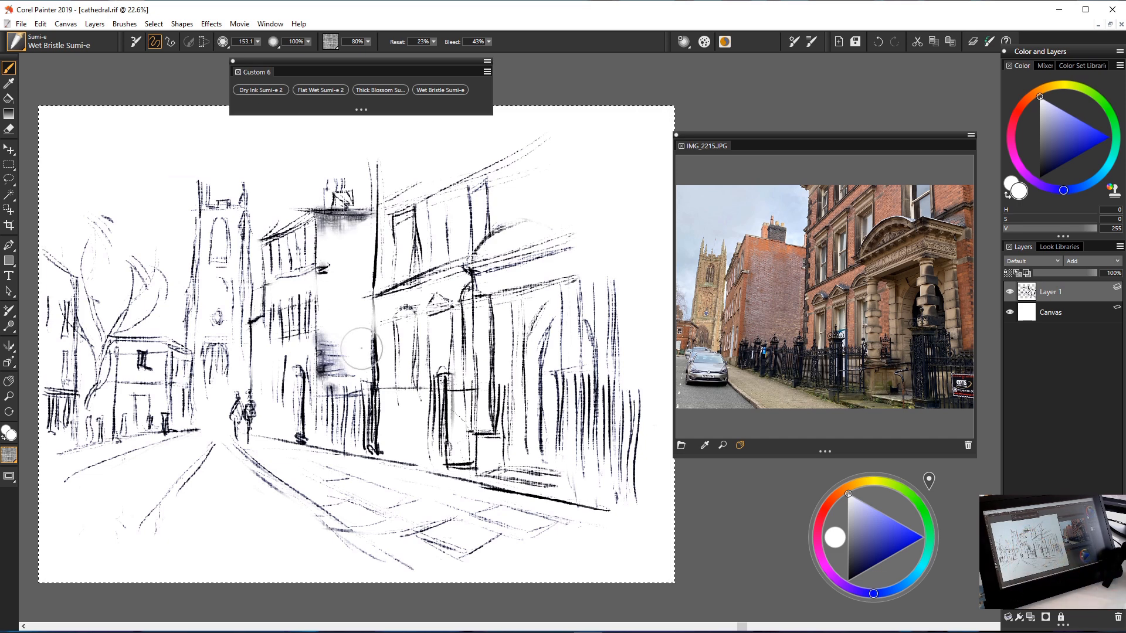
mouse_move(310, 263)
left_mouse_down()
mouse_move(325, 223)
mouse_move(319, 287)
mouse_move(360, 226)
mouse_move(328, 246)
mouse_move(363, 223)
mouse_move(369, 258)
left_mouse_up()
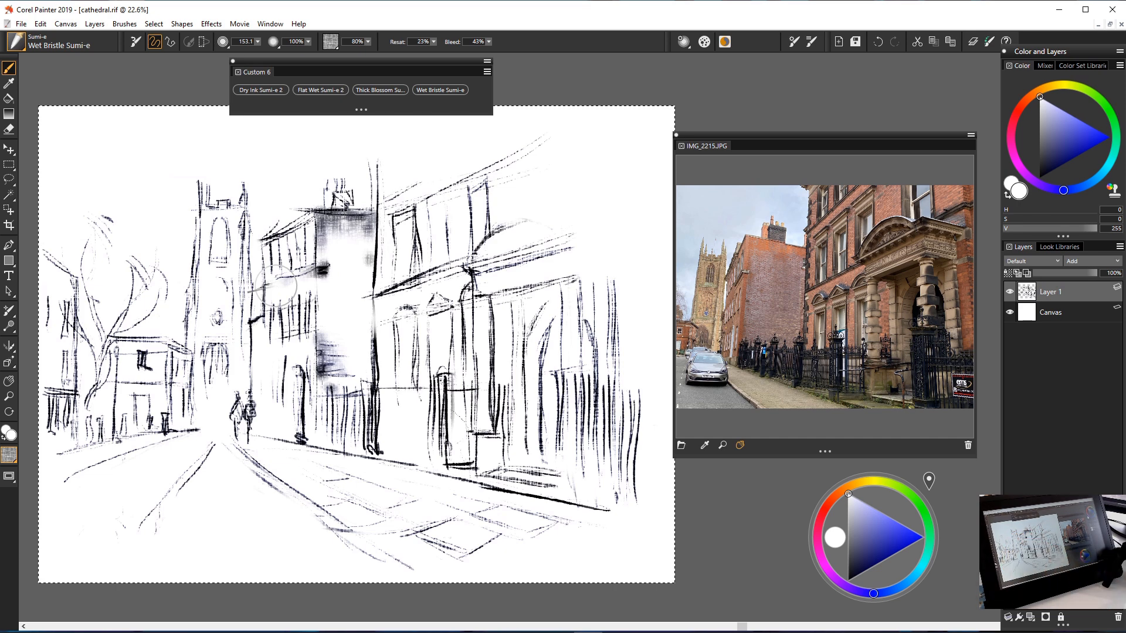
Smear the railings at the foot of the end wall into dark tone and deepen the soft shading on the wall above.
mouse_move(325, 398)
left_mouse_down()
mouse_move(334, 428)
mouse_move(363, 440)
left_mouse_up()
mouse_move(375, 393)
left_mouse_down()
mouse_move(381, 442)
mouse_move(369, 454)
mouse_move(340, 451)
left_mouse_up()
left_click_drag(319, 405, 325, 434)
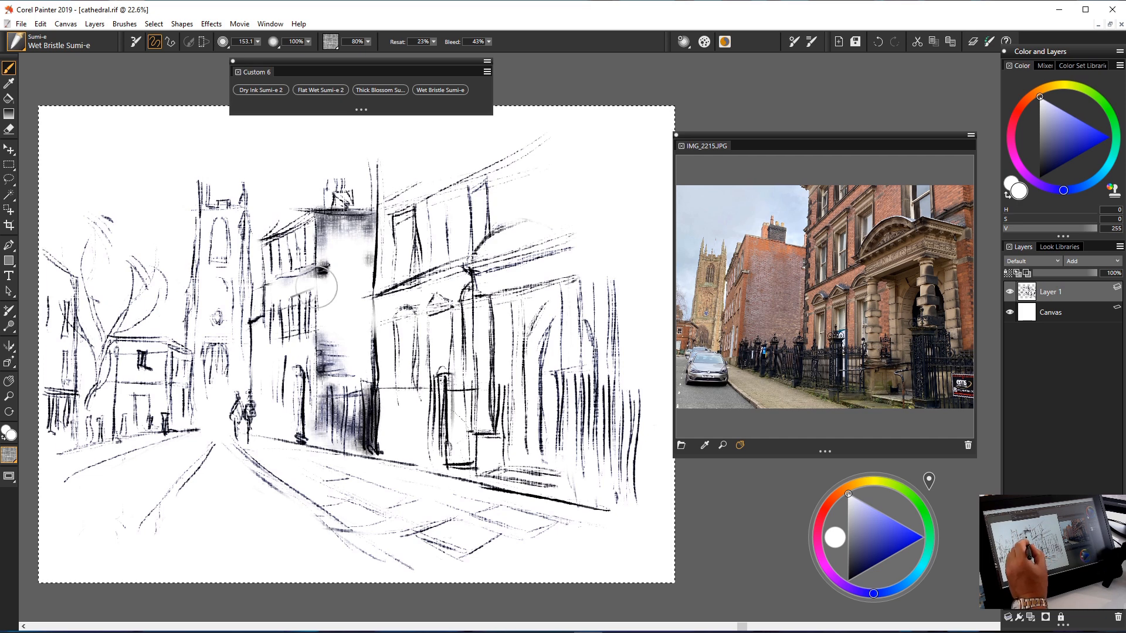
left_click_drag(321, 329, 337, 346)
left_click_drag(324, 268, 334, 279)
left_click_drag(324, 233, 339, 218)
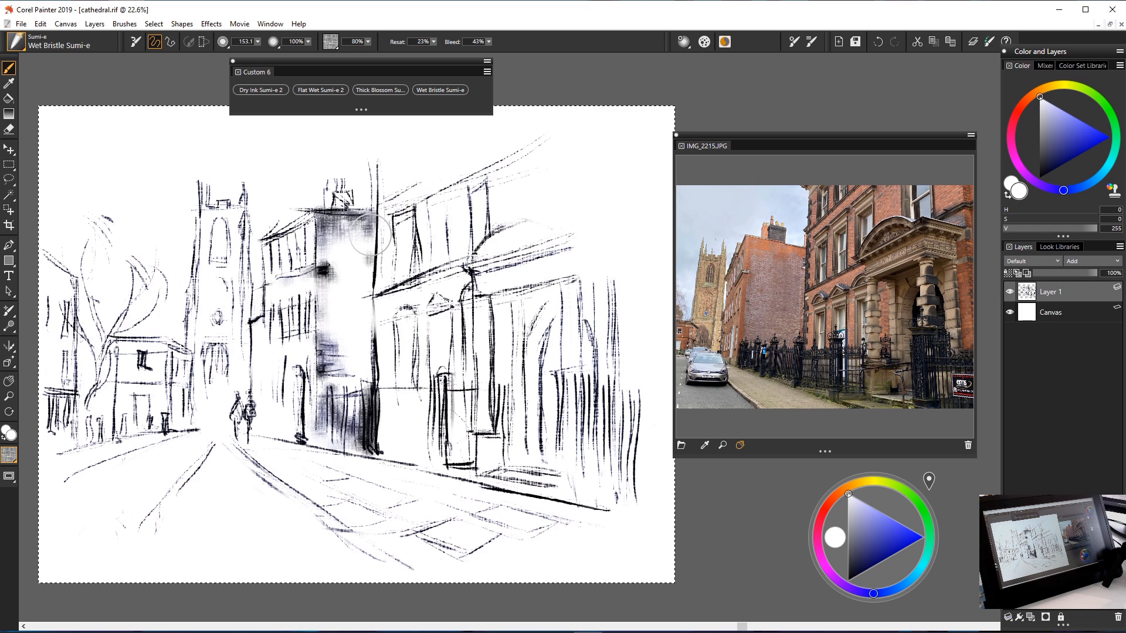
mouse_move(305, 381)
left_mouse_down()
mouse_move(328, 422)
mouse_move(328, 463)
mouse_move(323, 437)
mouse_move(343, 428)
mouse_move(342, 385)
left_mouse_up()
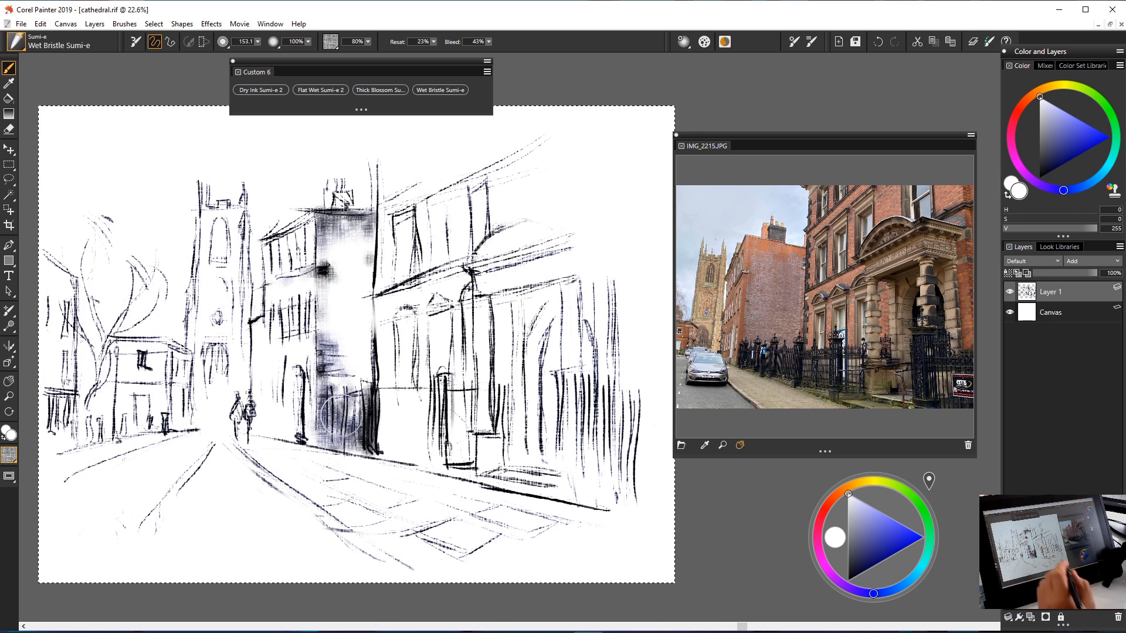
mouse_move(372, 234)
left_mouse_down()
mouse_move(329, 223)
mouse_move(346, 276)
mouse_move(342, 263)
left_mouse_up()
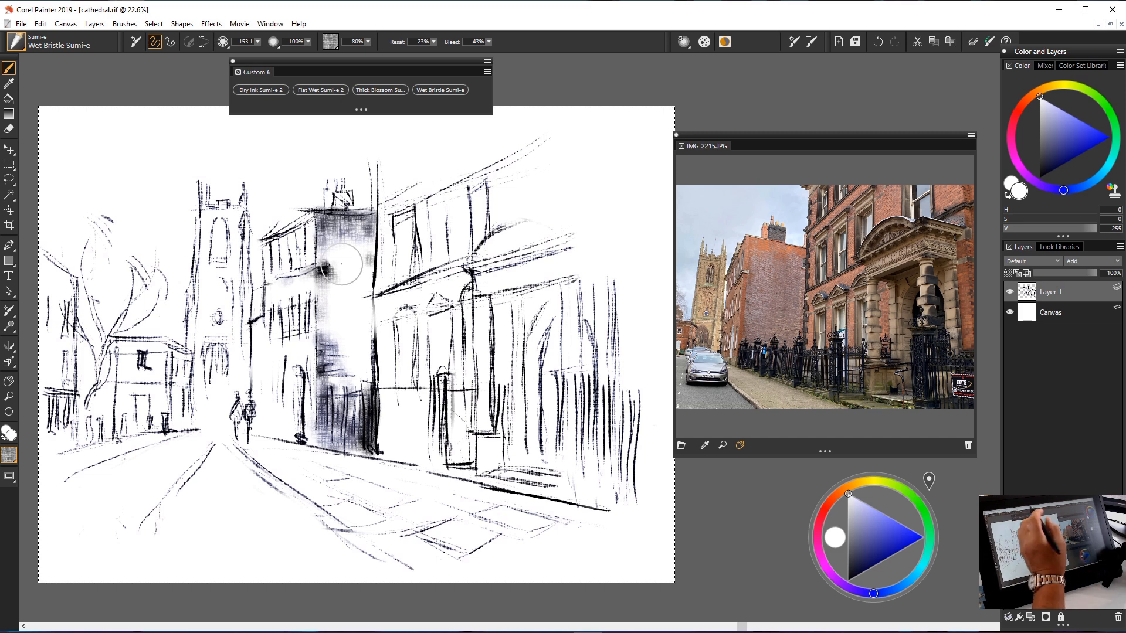
Smudge the vertical strokes in and beside the front building's arched doorway into dark vertical shading.
mouse_move(516, 323)
left_mouse_down()
mouse_move(525, 451)
mouse_move(540, 423)
left_mouse_up()
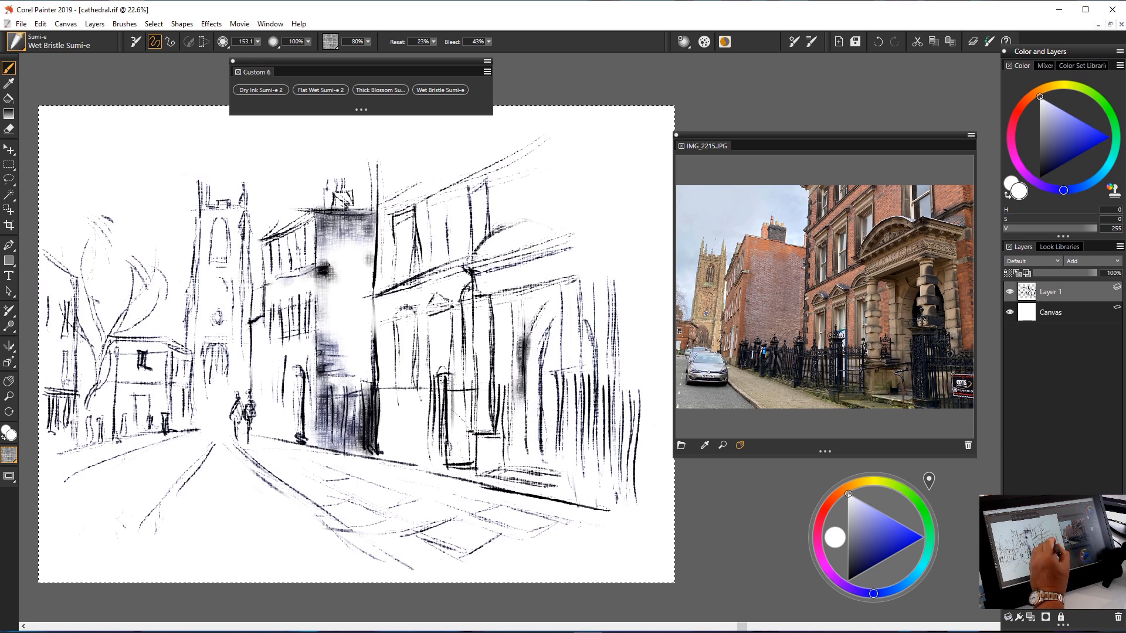
mouse_move(550, 374)
left_mouse_down()
mouse_move(551, 463)
mouse_move(551, 390)
left_mouse_up()
mouse_move(551, 326)
left_mouse_down()
mouse_move(556, 472)
mouse_move(542, 465)
left_mouse_up()
mouse_move(598, 329)
left_mouse_down()
mouse_move(584, 375)
mouse_move(586, 337)
mouse_move(598, 467)
left_mouse_up()
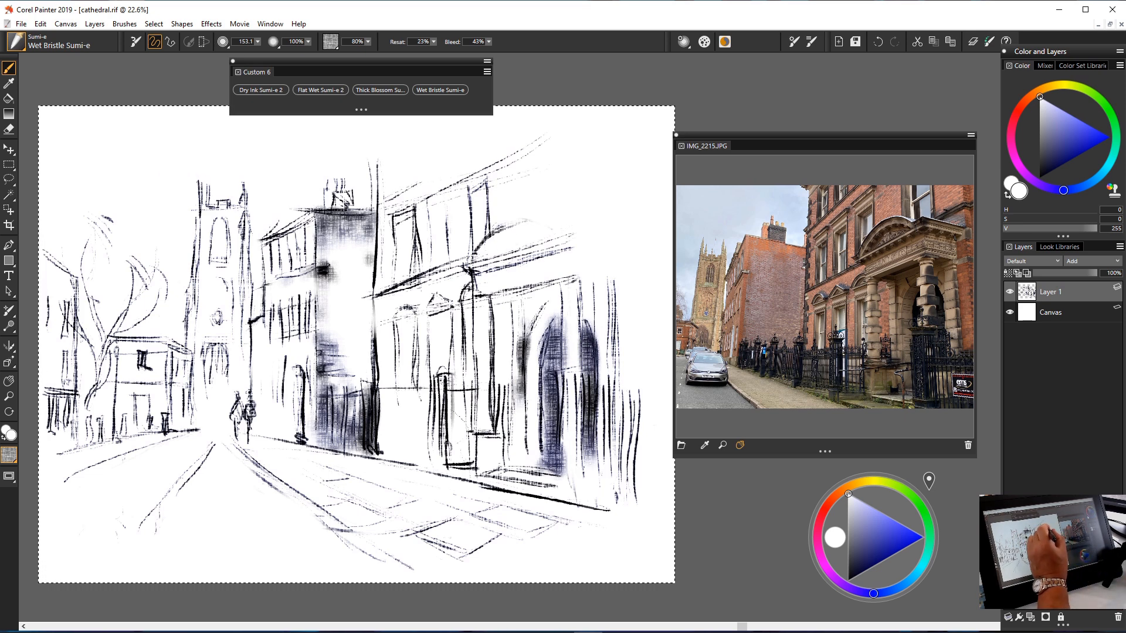
Blend the curved pediment above the doorway into dark tone, extend it outward, and soften the wall around the top of the arch.
mouse_move(498, 258)
left_mouse_down()
mouse_move(554, 243)
mouse_move(495, 253)
mouse_move(479, 269)
mouse_move(572, 257)
mouse_move(586, 243)
mouse_move(473, 276)
left_mouse_up()
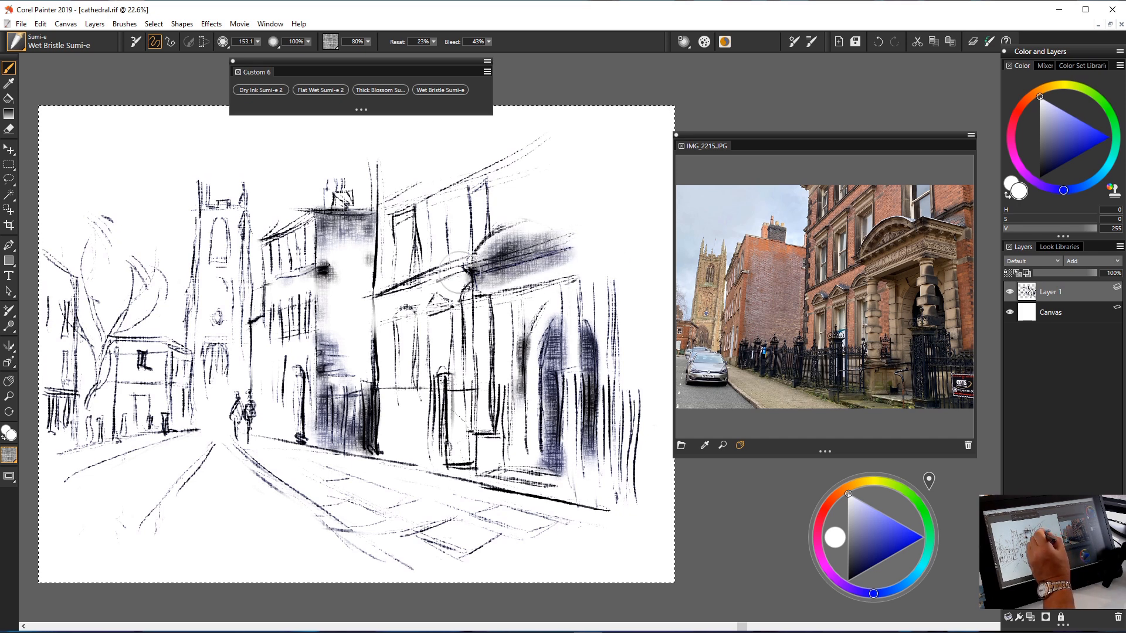
left_click_drag(564, 249, 577, 247)
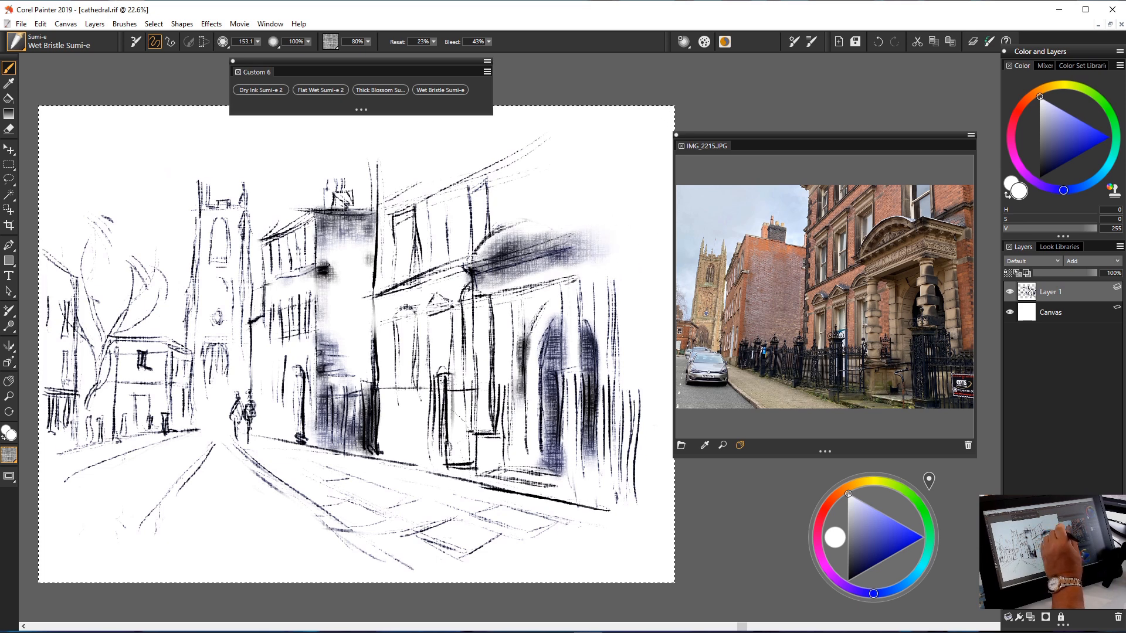
left_click_drag(557, 258, 604, 238)
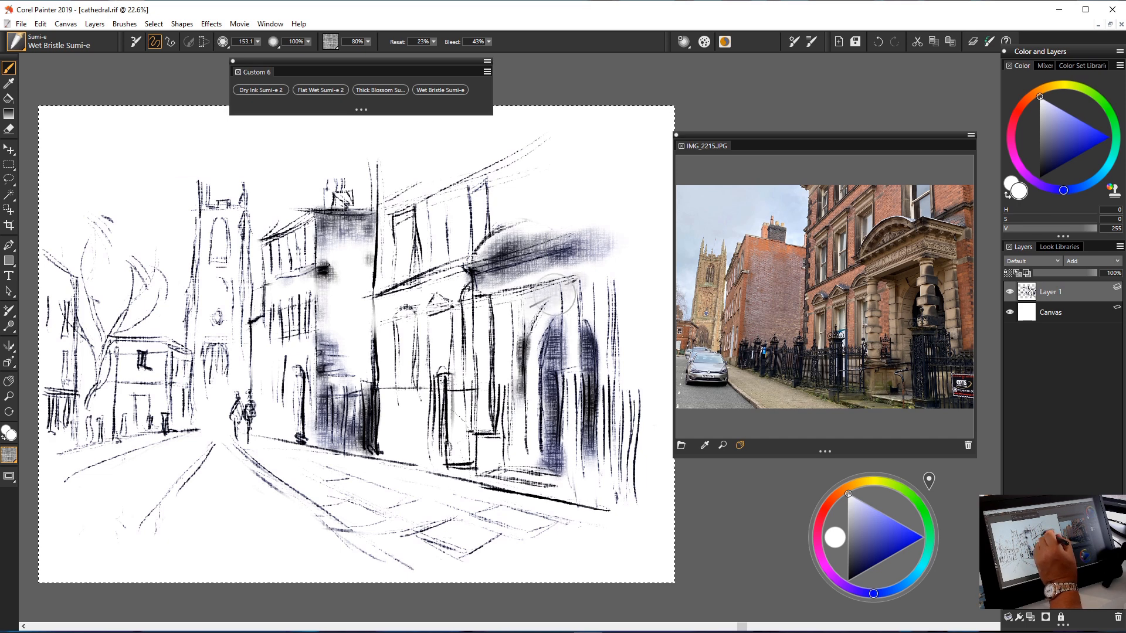
mouse_move(545, 294)
left_mouse_down()
mouse_move(529, 304)
mouse_move(519, 371)
left_mouse_up()
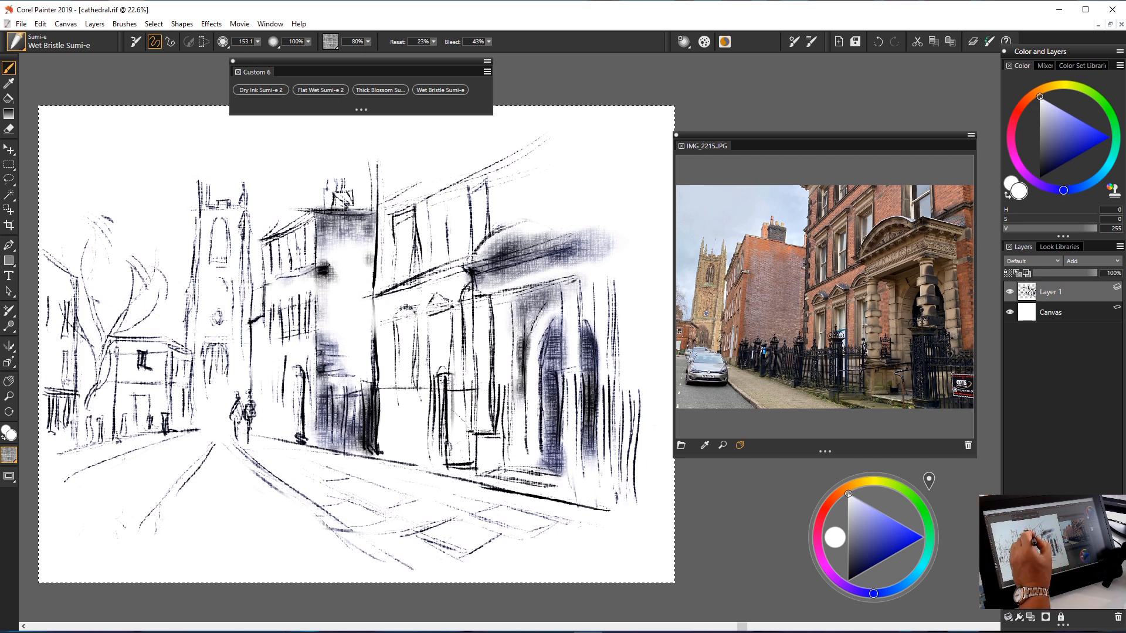
Shade the front brick building's near-tower corner, the area above its roofline, and the wall around the upper window and ledge.
mouse_move(412, 290)
left_mouse_down()
mouse_move(381, 331)
mouse_move(389, 387)
left_mouse_up()
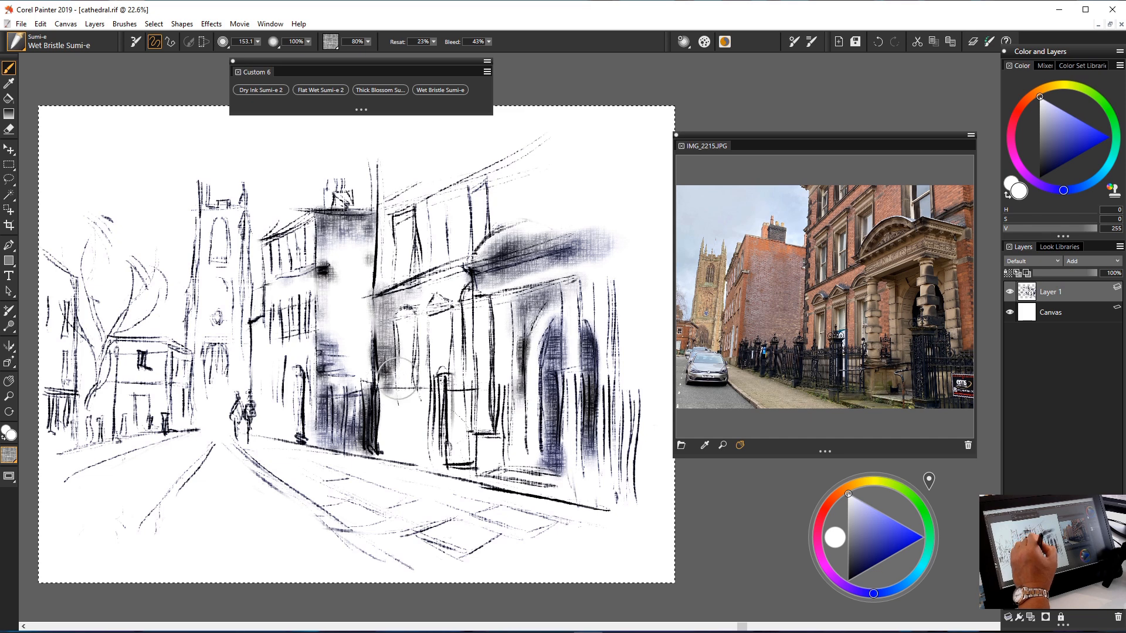
mouse_move(384, 214)
left_mouse_down()
mouse_move(389, 293)
mouse_move(402, 247)
mouse_move(382, 310)
left_mouse_up()
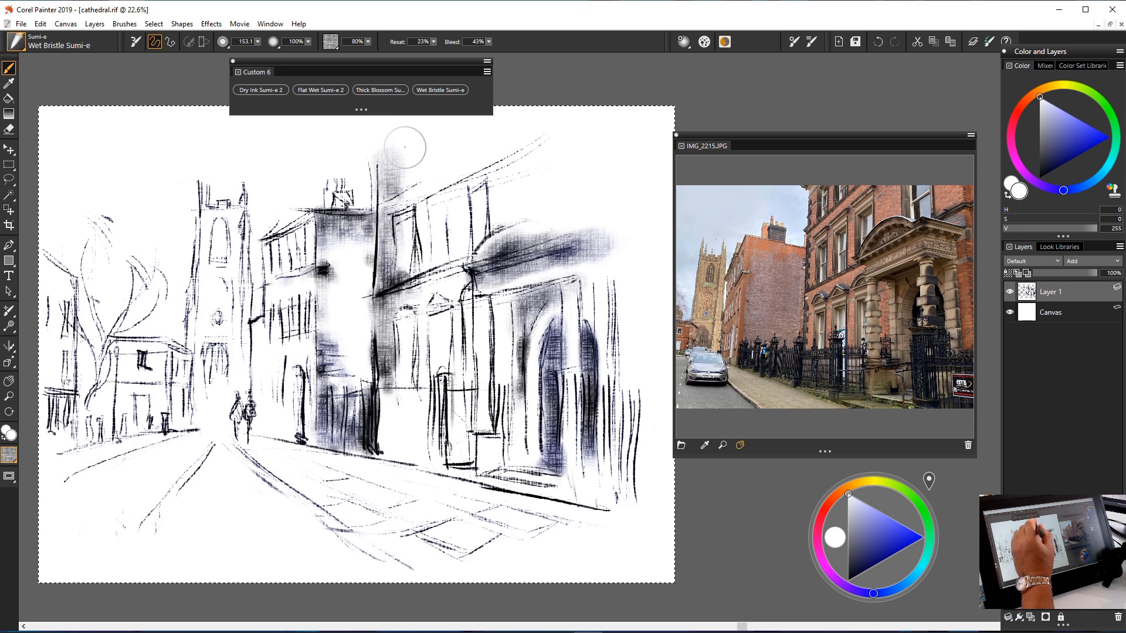
mouse_move(416, 171)
left_mouse_down()
mouse_move(387, 184)
mouse_move(409, 183)
left_mouse_up()
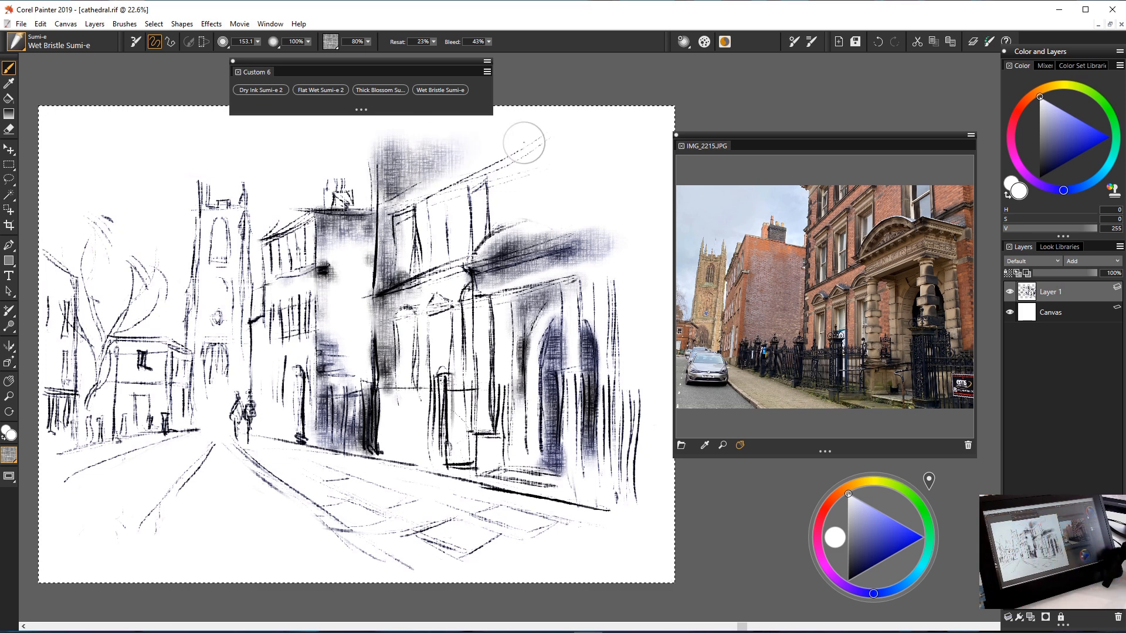
left_click_drag(429, 194, 432, 264)
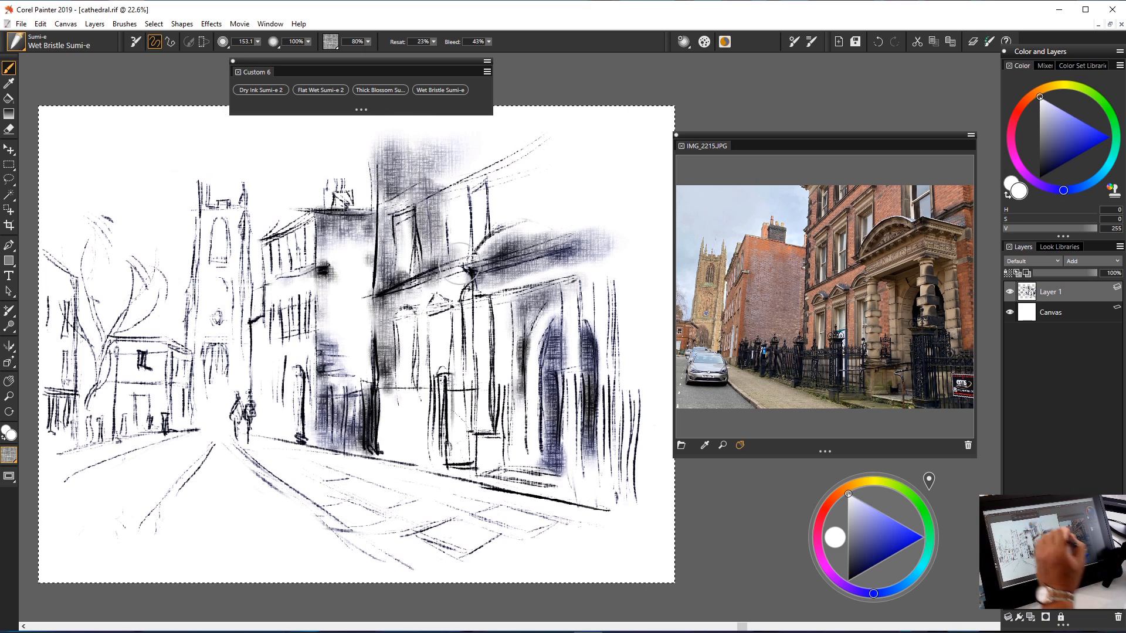
left_click_drag(429, 269, 394, 314)
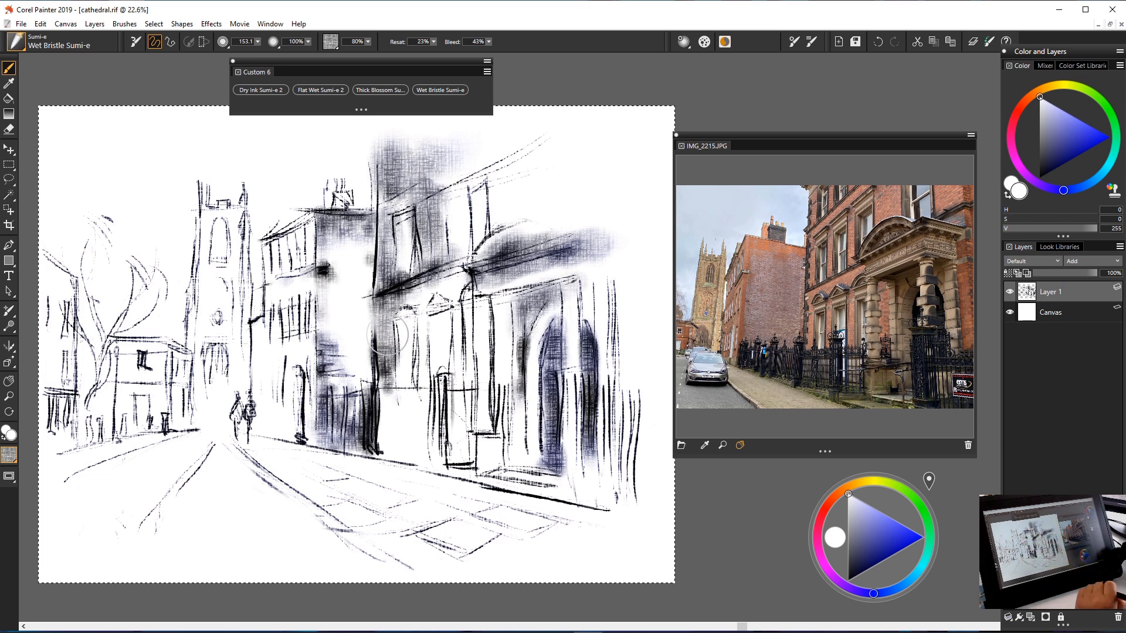
Smudge the middle building's windowed street facade into grey tone from the roofline down to the pavement.
mouse_move(270, 292)
left_mouse_down()
mouse_move(281, 339)
mouse_move(292, 338)
mouse_move(270, 347)
mouse_move(259, 380)
mouse_move(231, 362)
left_mouse_up()
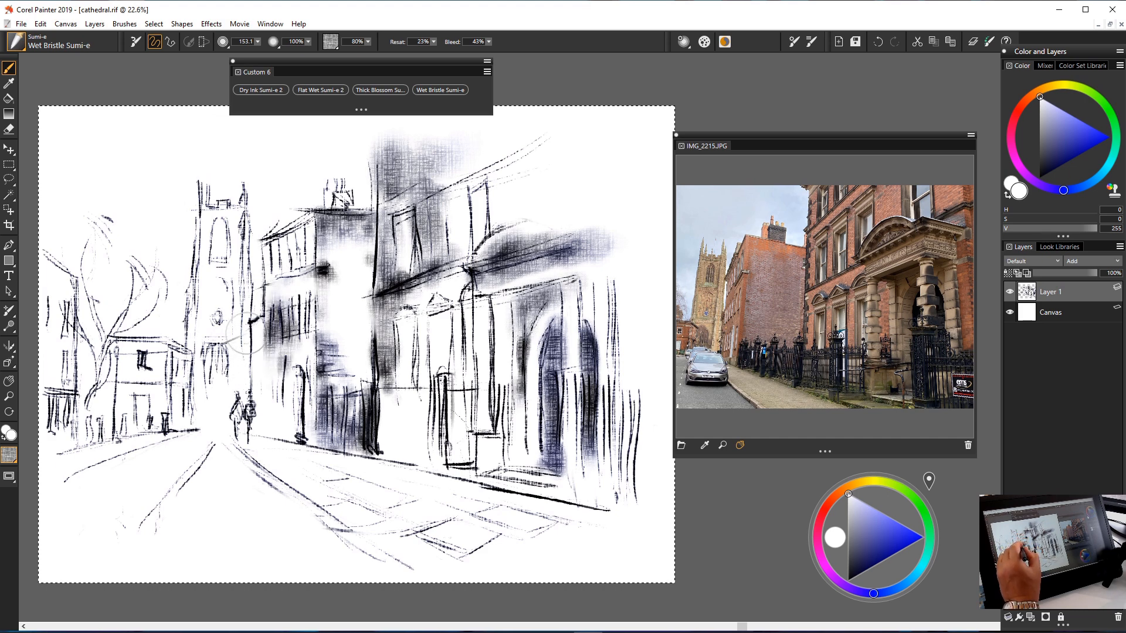
mouse_move(258, 326)
left_mouse_down()
mouse_move(264, 384)
mouse_move(281, 375)
mouse_move(252, 416)
left_mouse_up()
left_click_drag(258, 375, 261, 428)
mouse_move(267, 241)
left_mouse_down()
mouse_move(286, 300)
mouse_move(269, 293)
mouse_move(273, 316)
left_mouse_up()
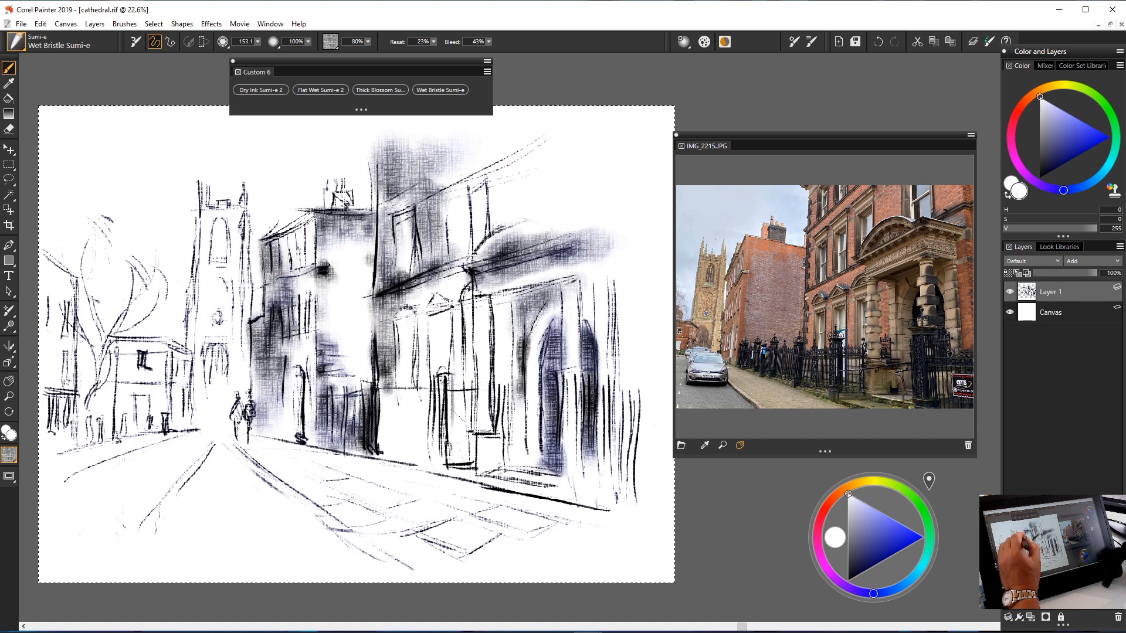
left_click_drag(285, 237, 287, 293)
left_click_drag(297, 244, 296, 281)
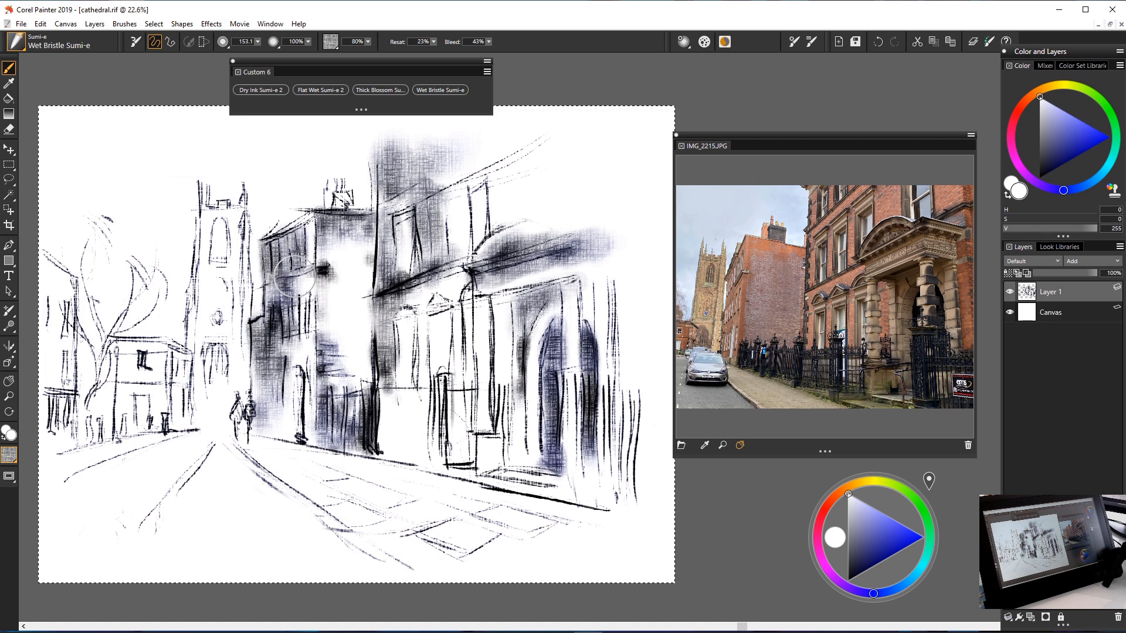
left_click_drag(308, 230, 307, 305)
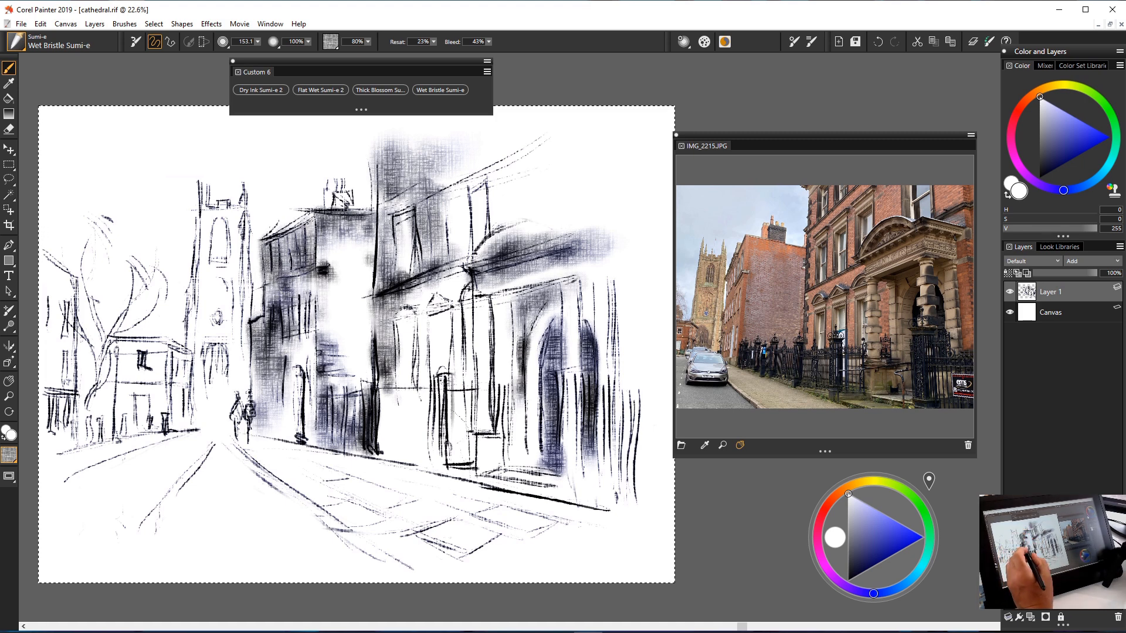
Smudge grey shading onto the low house's walls and roof and onto the building behind the bare tree.
scroll(302, 287, "up", 6)
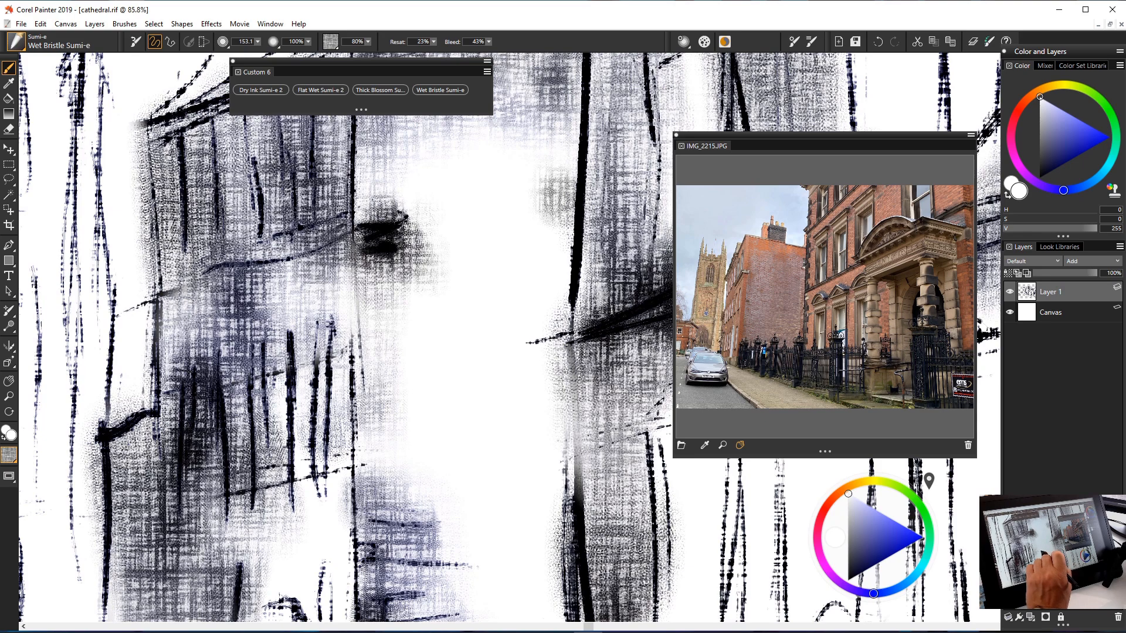
scroll(433, 293, "down", 7)
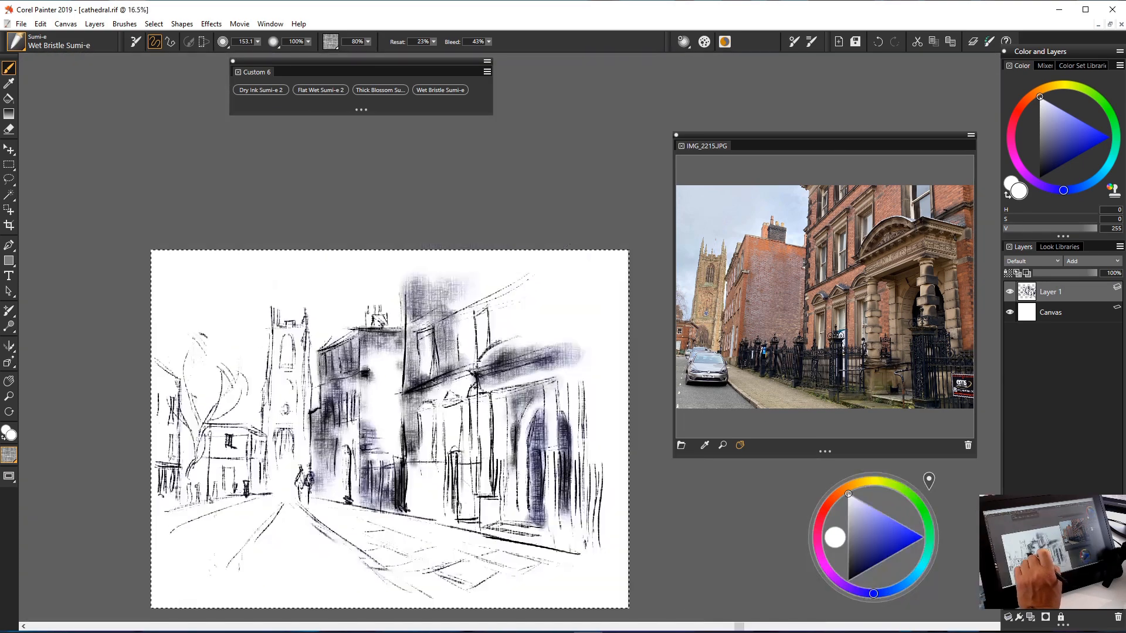
scroll(352, 423, "up", 1)
left_click_drag(398, 422, 402, 337)
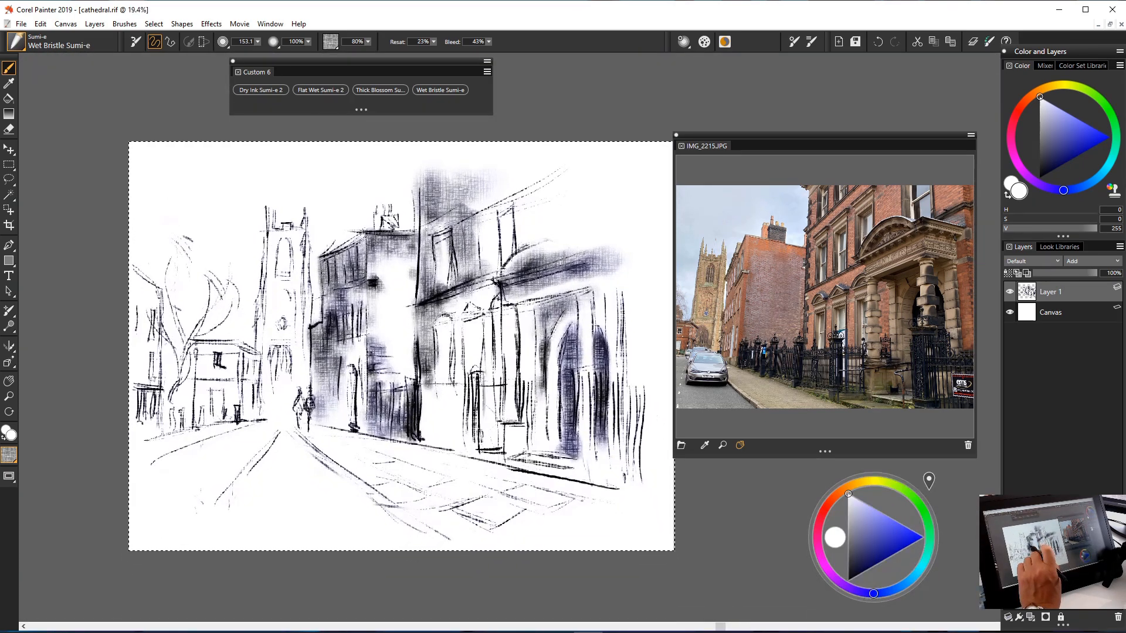
scroll(360, 369, "up", 3)
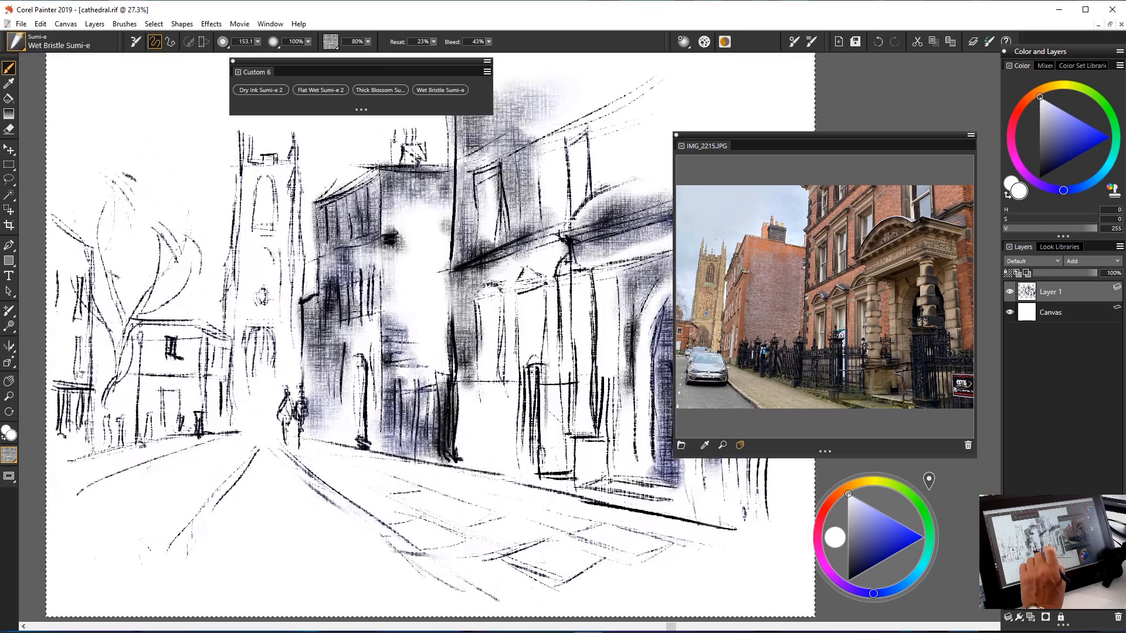
left_click_drag(176, 399, 188, 328)
mouse_move(167, 369)
left_mouse_down()
mouse_move(200, 337)
mouse_move(218, 351)
mouse_move(216, 417)
mouse_move(196, 405)
mouse_move(197, 419)
left_mouse_up()
left_click_drag(198, 326, 199, 332)
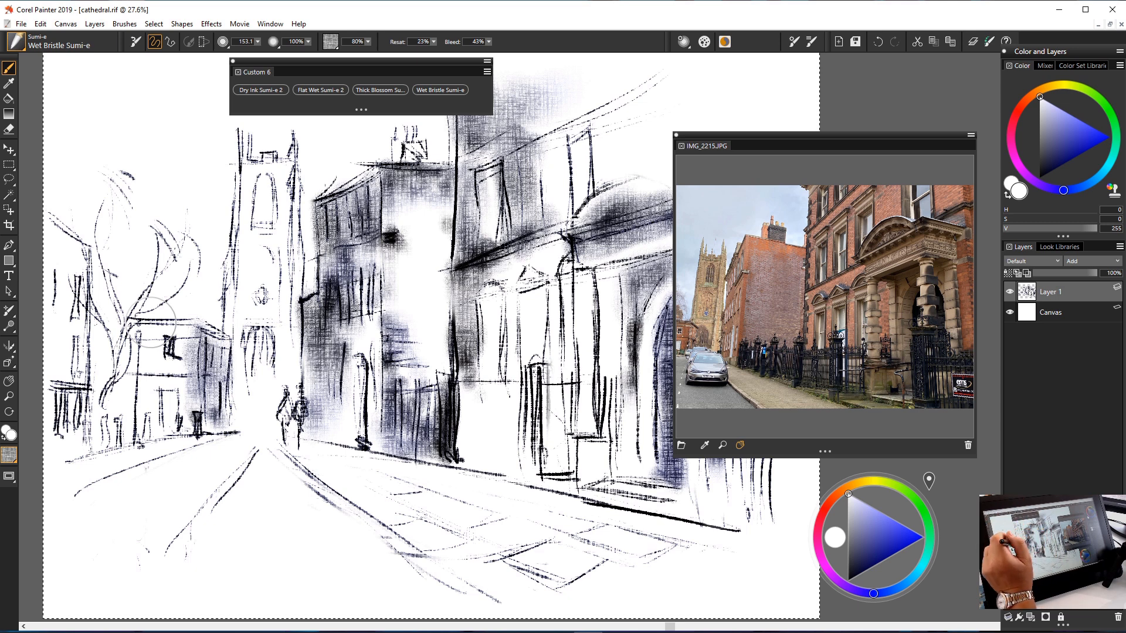
mouse_move(141, 322)
left_mouse_down()
mouse_move(173, 349)
mouse_move(166, 337)
mouse_move(195, 327)
mouse_move(175, 399)
left_mouse_up()
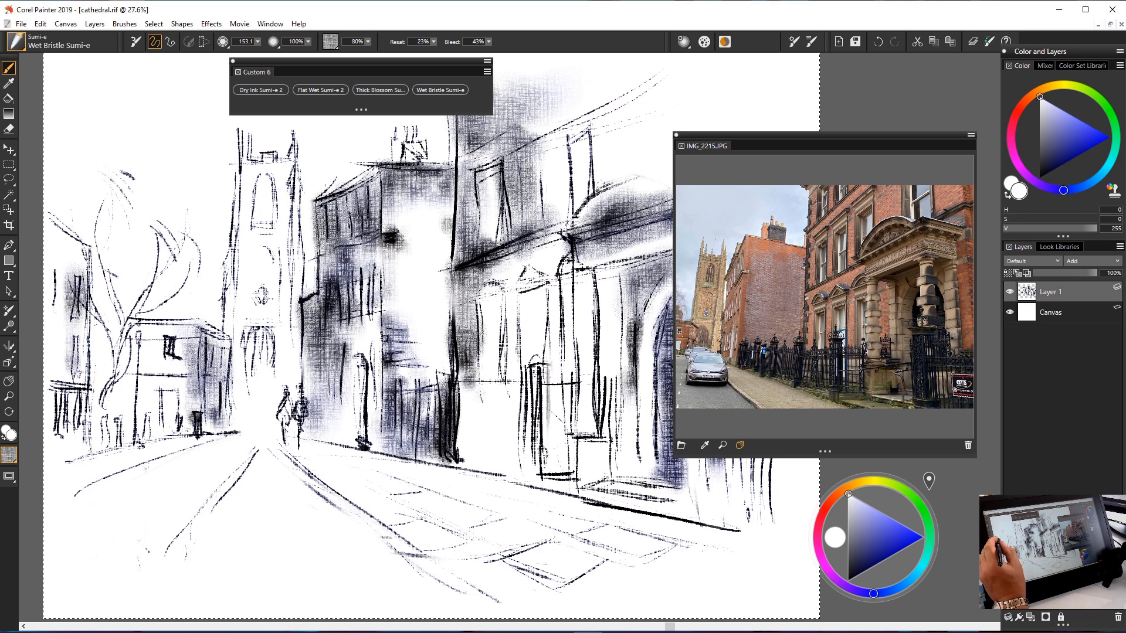
left_click_drag(88, 258, 87, 346)
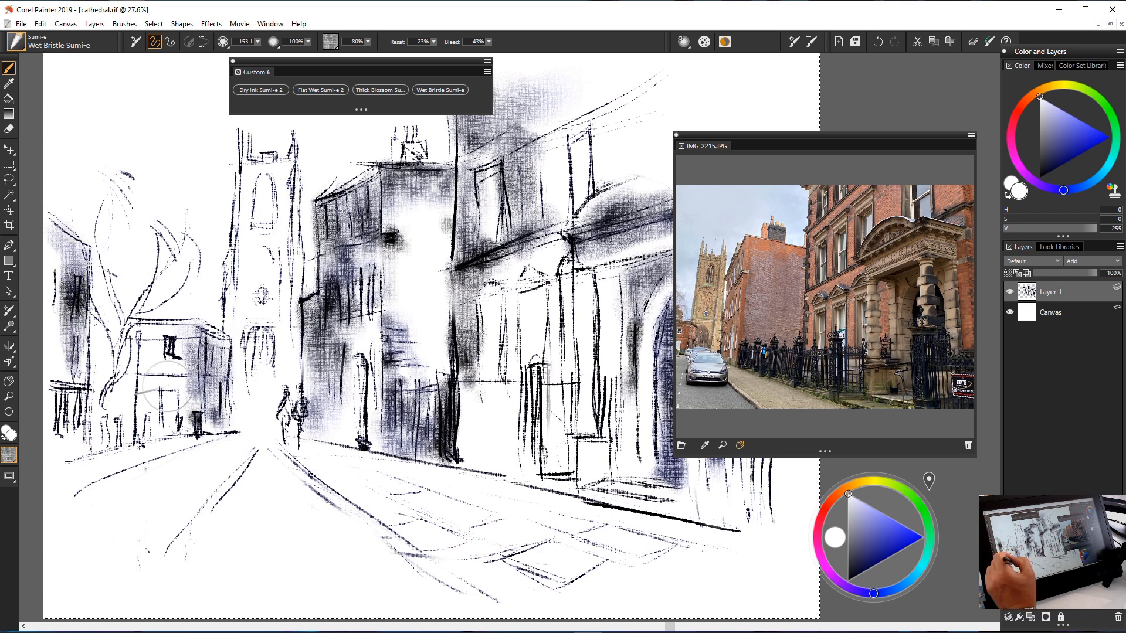
Smudge soft grey tone over the bare tree's crown, the church tower with its arched doorway, and the figures at the street's end.
mouse_move(166, 208)
left_mouse_down()
mouse_move(193, 241)
mouse_move(176, 223)
mouse_move(178, 287)
mouse_move(186, 258)
mouse_move(141, 234)
mouse_move(125, 180)
mouse_move(141, 174)
mouse_move(180, 223)
mouse_move(183, 257)
left_mouse_up()
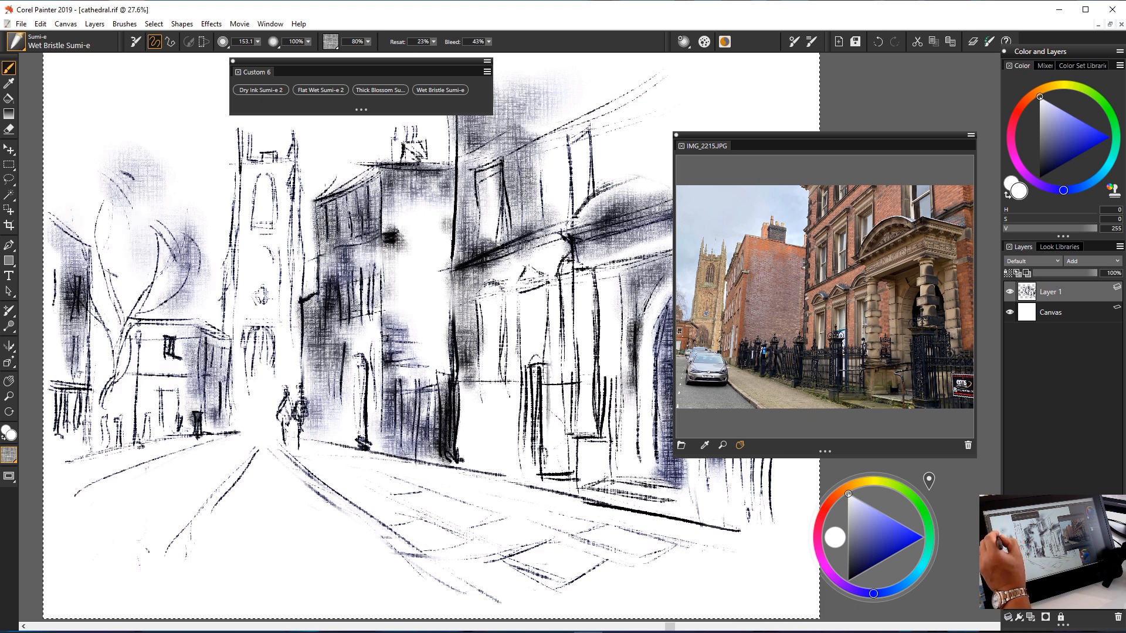
mouse_move(102, 193)
left_mouse_down()
mouse_move(158, 273)
mouse_move(126, 175)
left_mouse_up()
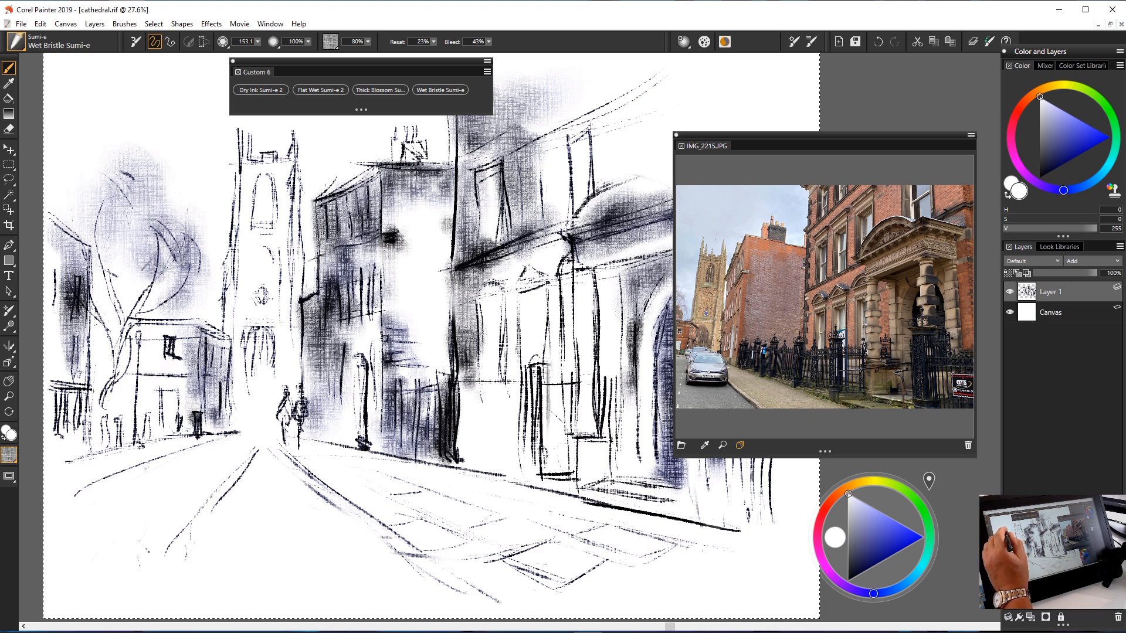
left_click_drag(154, 220, 167, 305)
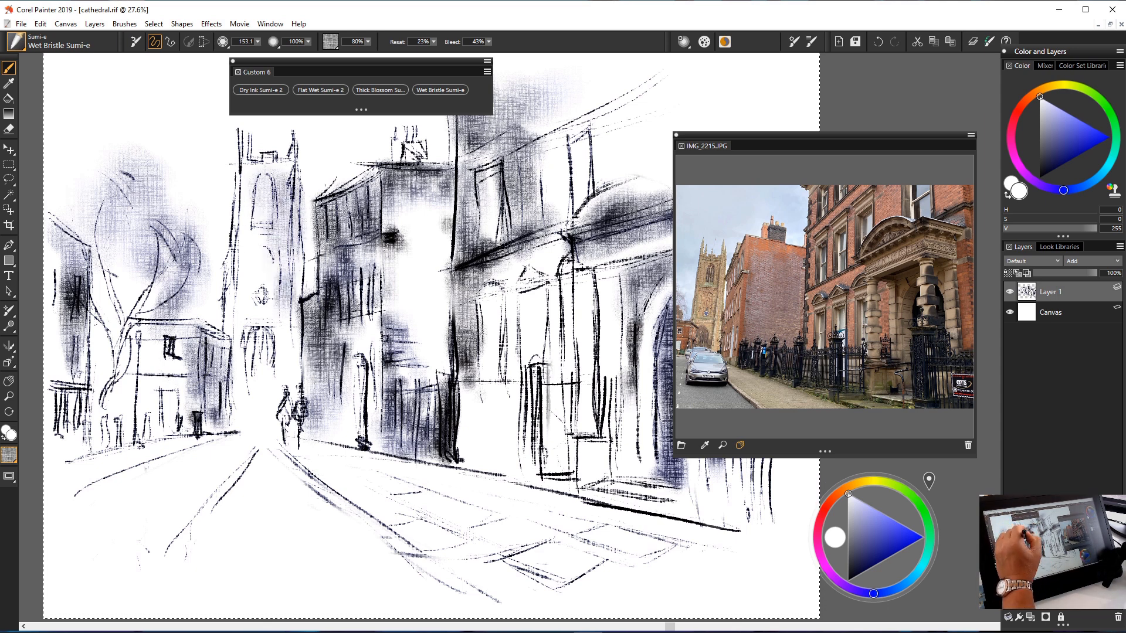
mouse_move(260, 331)
left_mouse_down()
mouse_move(253, 367)
mouse_move(253, 346)
mouse_move(276, 422)
mouse_move(264, 399)
mouse_move(282, 416)
mouse_move(255, 378)
mouse_move(246, 416)
mouse_move(267, 455)
left_mouse_up()
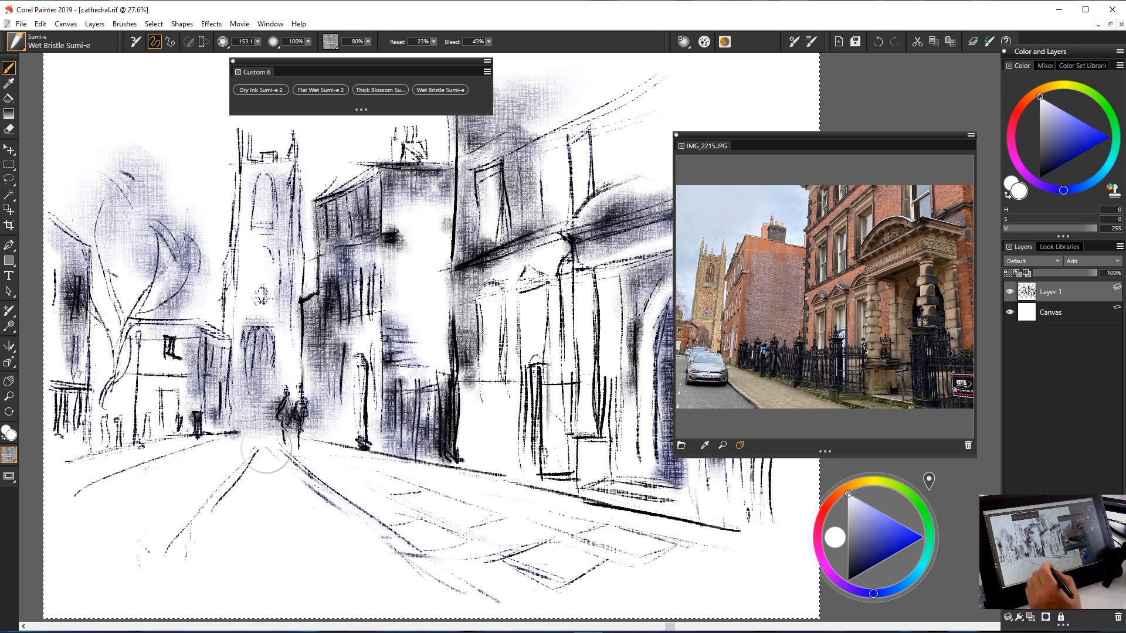
Smudge the railings and lower wall of the front brick building into grey tone, continuing across the doorway steps.
mouse_move(466, 437)
left_mouse_down()
mouse_move(469, 425)
mouse_move(510, 428)
mouse_move(516, 463)
mouse_move(486, 451)
mouse_move(516, 410)
mouse_move(528, 457)
mouse_move(548, 428)
mouse_move(580, 458)
mouse_move(563, 461)
left_mouse_up()
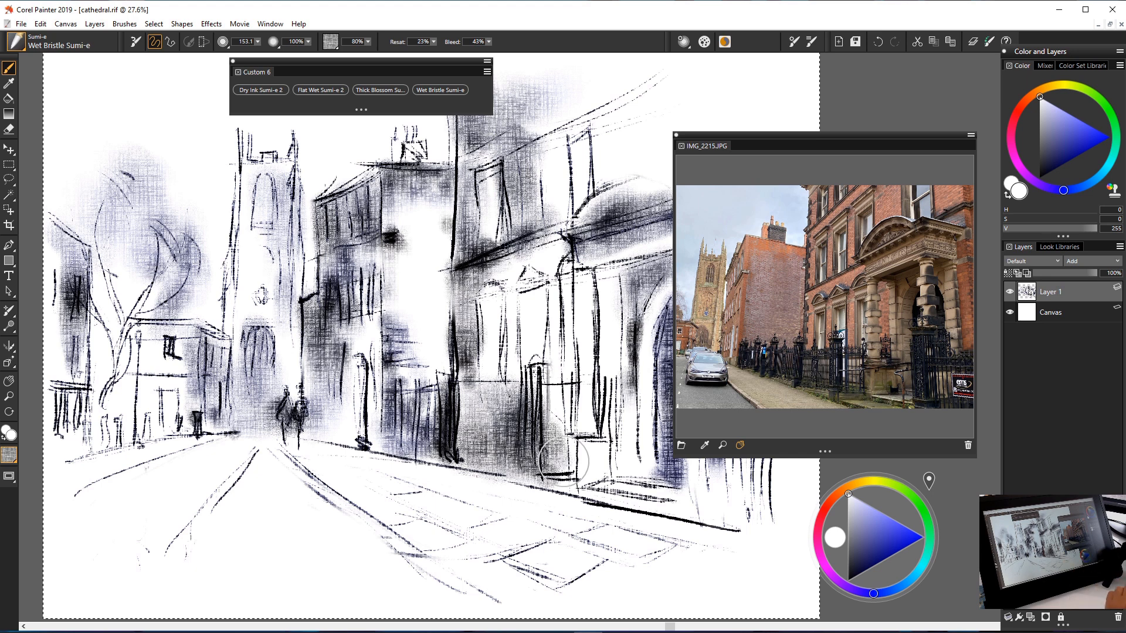
mouse_move(563, 460)
left_mouse_down()
mouse_move(577, 381)
mouse_move(610, 486)
mouse_move(633, 422)
mouse_move(641, 436)
mouse_move(591, 502)
left_mouse_up()
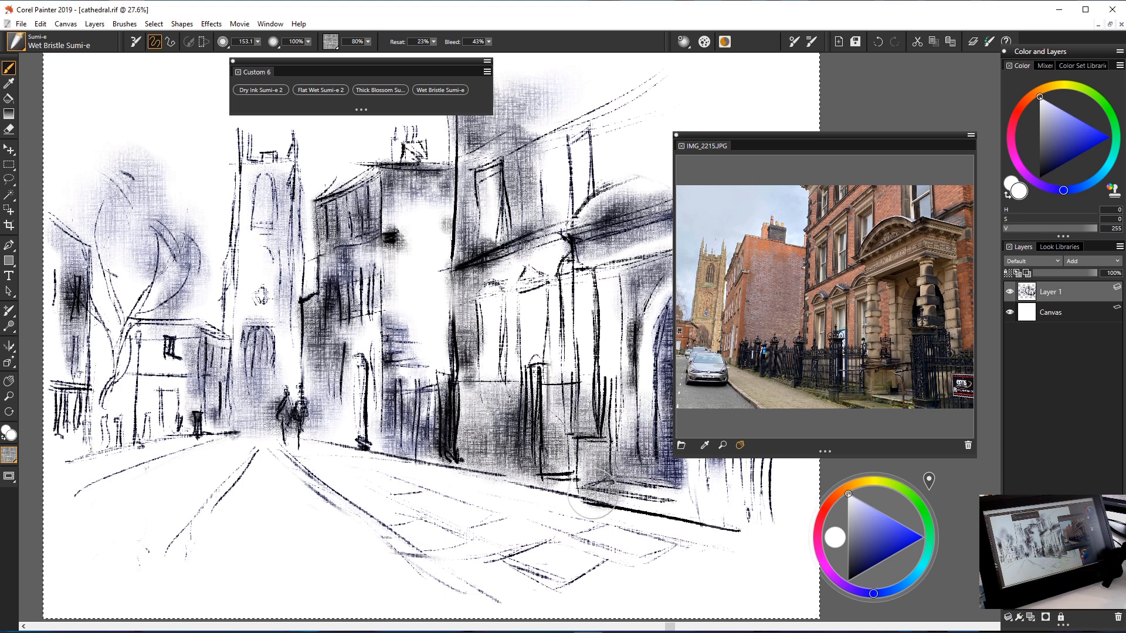
left_click_drag(590, 496, 610, 474)
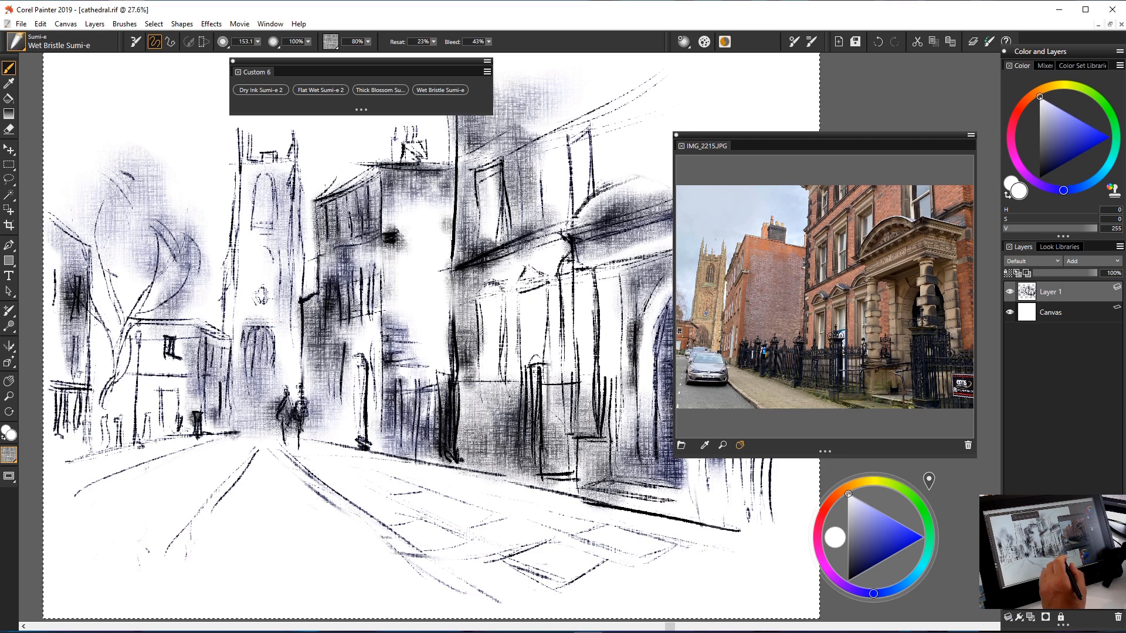
scroll(486, 483, "down", 5)
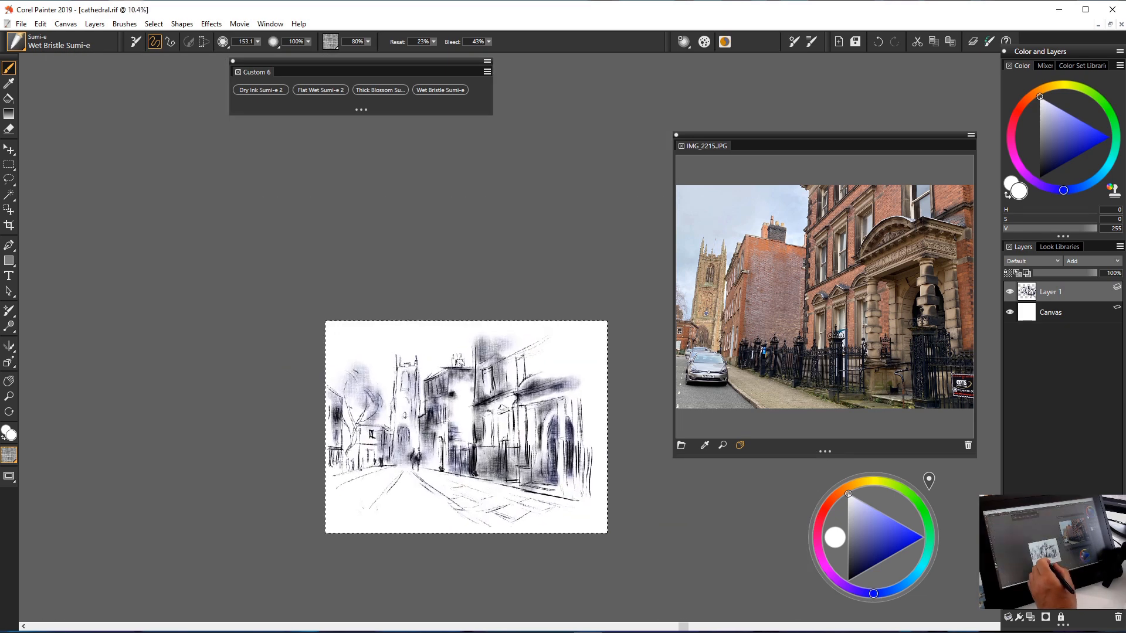
scroll(486, 485, "up", 1)
scroll(485, 484, "up", 2)
left_click_drag(486, 484, 425, 461)
scroll(361, 450, "up", 4)
scroll(362, 450, "down", 2)
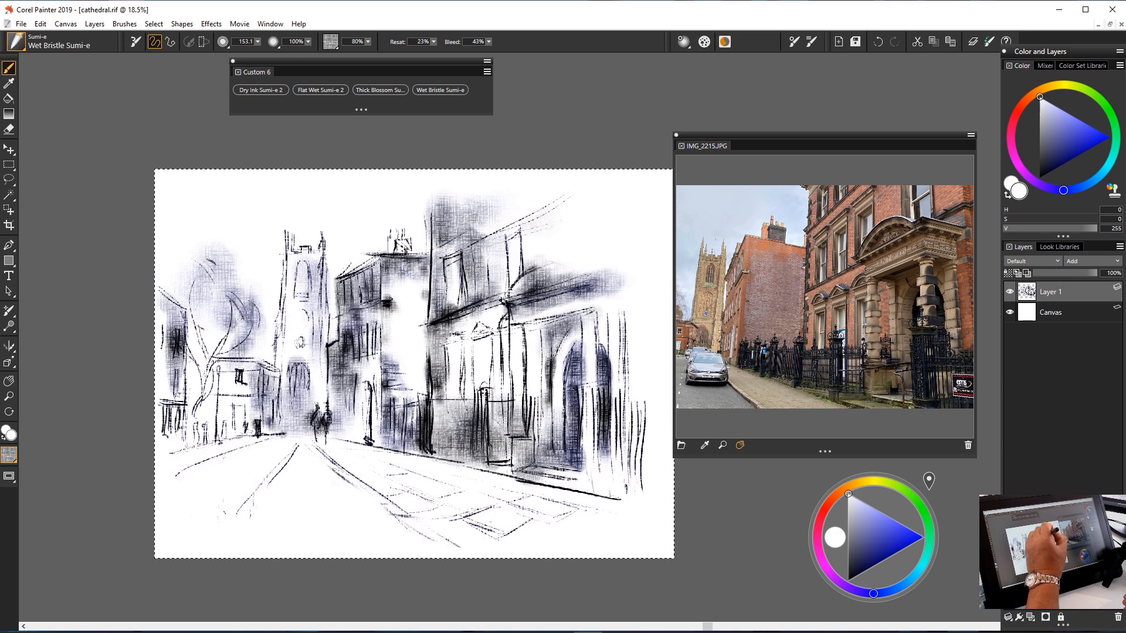
left_click_drag(545, 264, 519, 293)
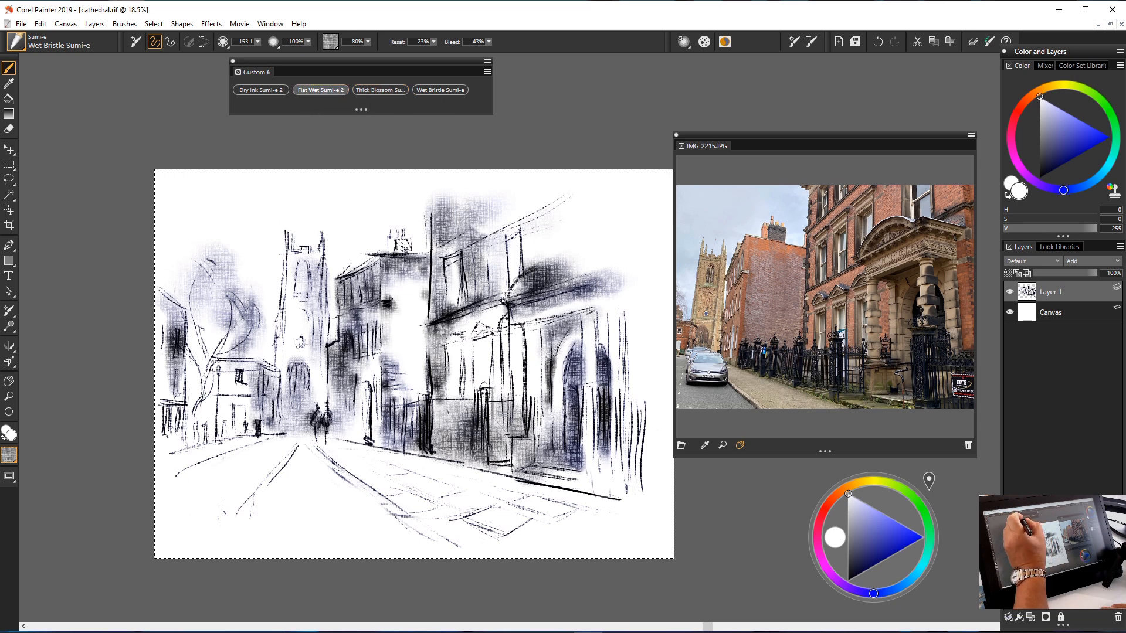
Test the Flat Wet Sumi-e 2 brush with dark blue strokes in the blank sky beside the front building, and undo them.
left_click(321, 90)
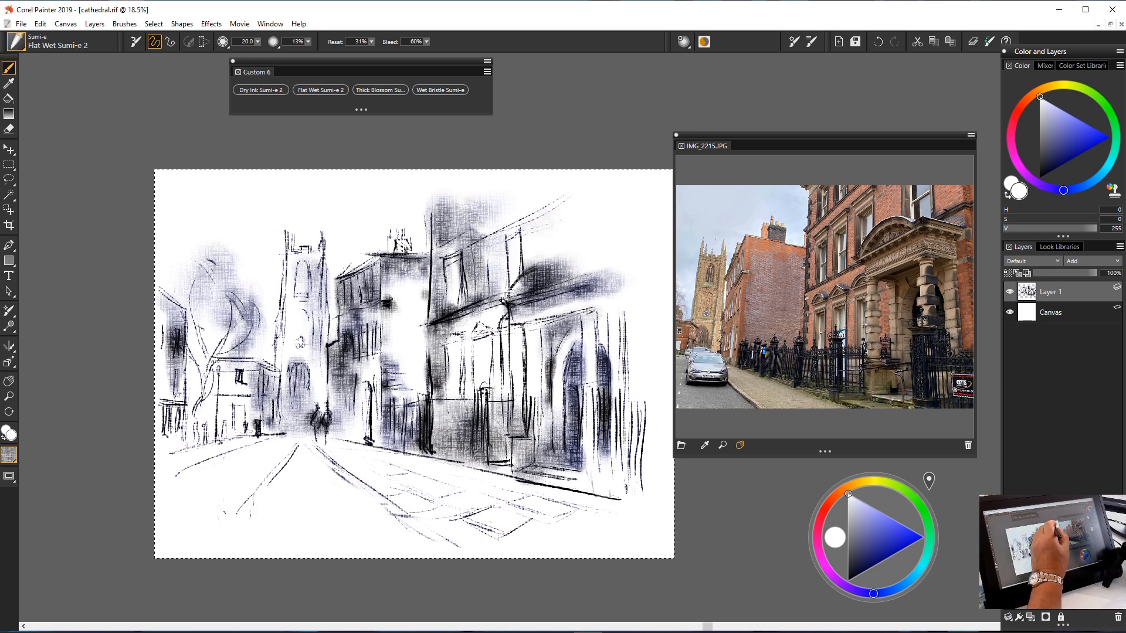
left_click(858, 575)
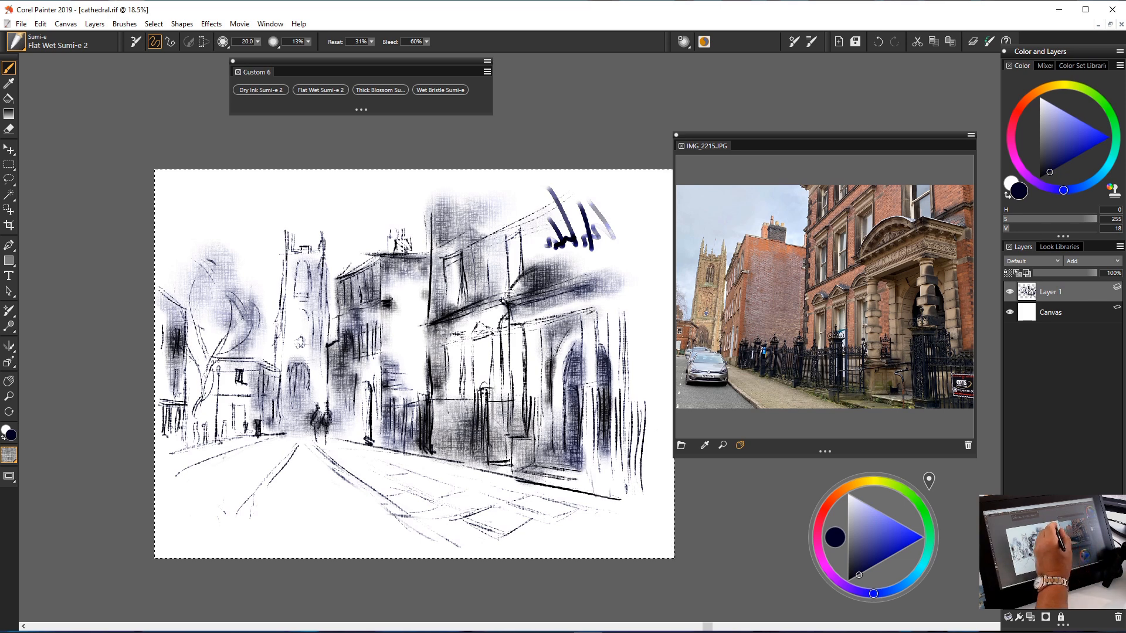
left_click_drag(597, 191, 657, 263)
mouse_move(613, 228)
left_mouse_down()
mouse_move(639, 275)
mouse_move(622, 273)
left_mouse_up()
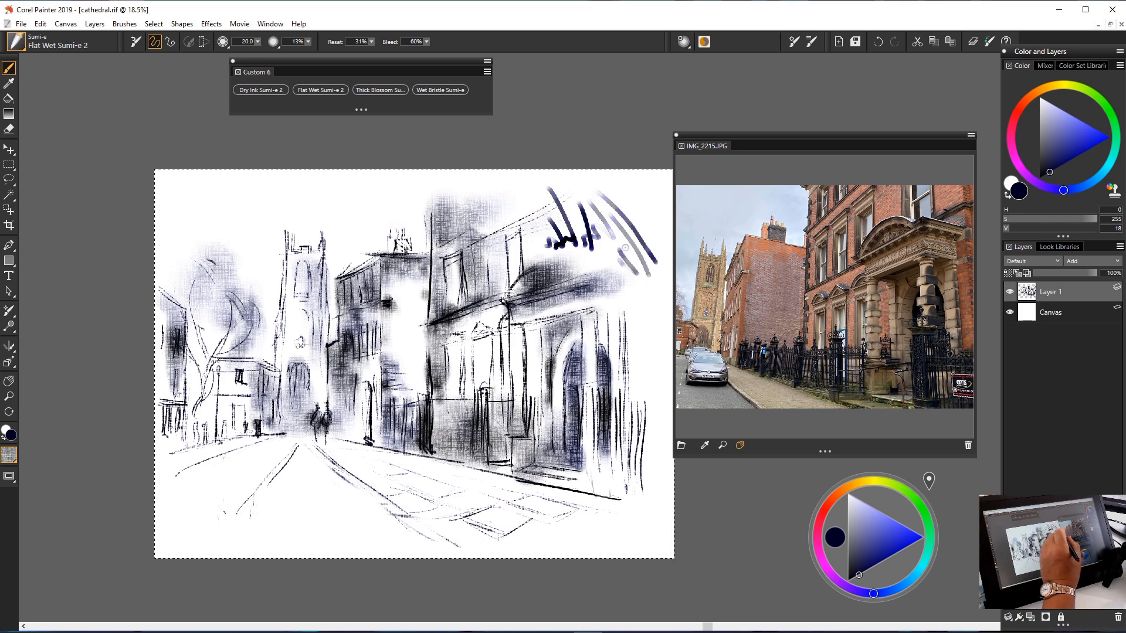
key("ctrl+z")
key("ctrl+z")
key("ctrl+z")
key("ctrl+z")
key("ctrl+z")
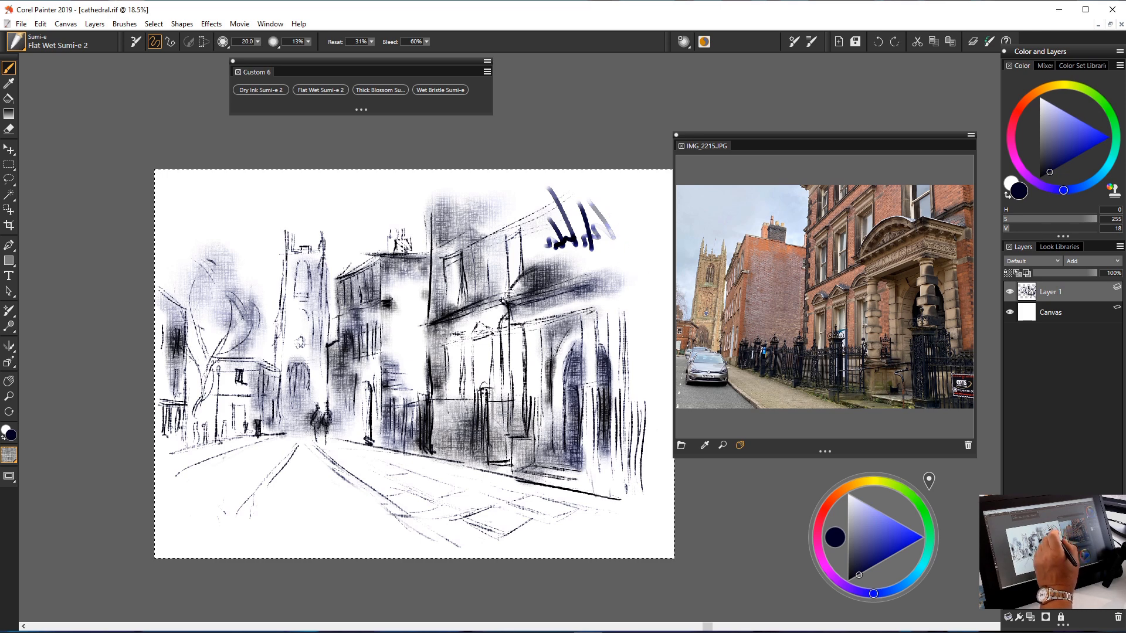
key("ctrl+z")
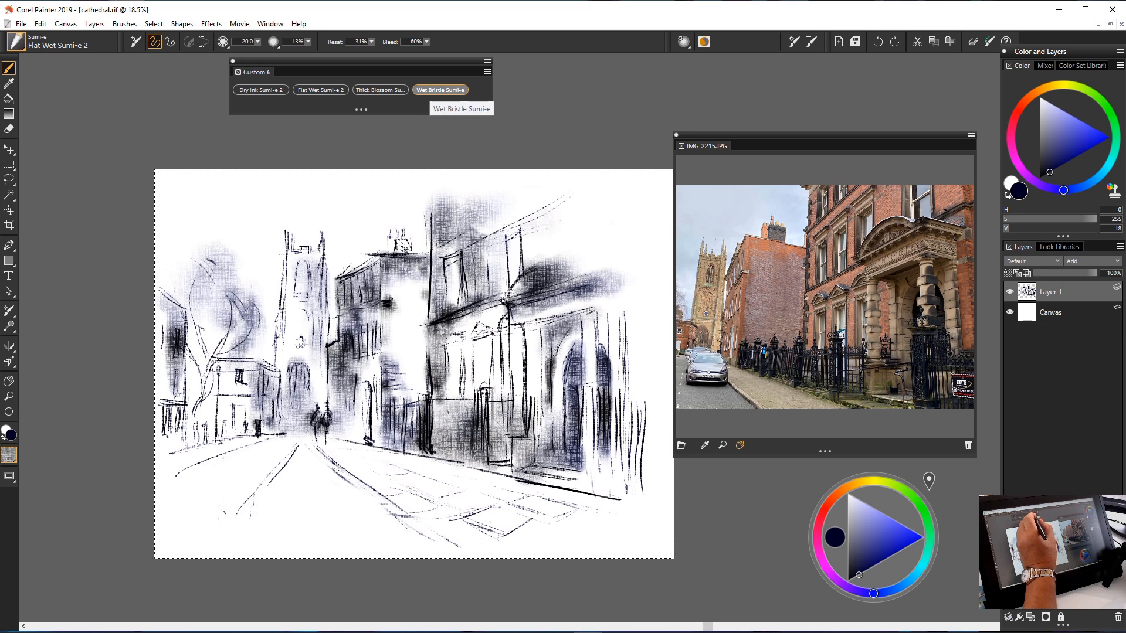
Test the Wet Bristle Sumi-e brush in black at sizes 24.6 and 153.1 with strokes in the blank sky above the pediment.
left_click(439, 90)
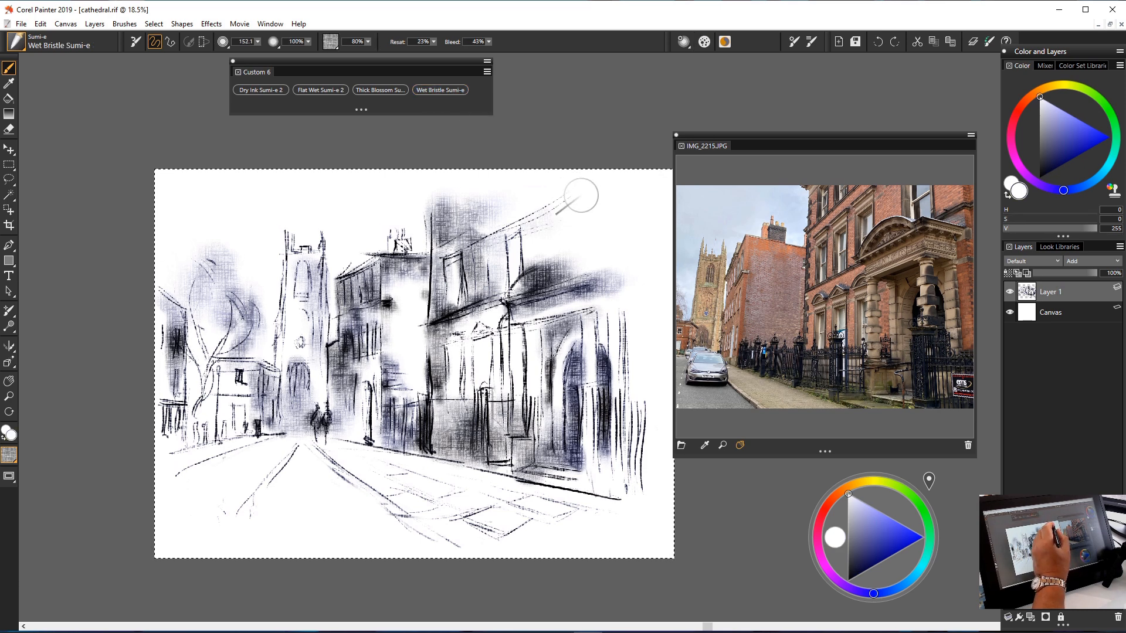
mouse_move(258, 41)
left_mouse_down()
mouse_move(269, 53)
mouse_move(256, 53)
left_mouse_up()
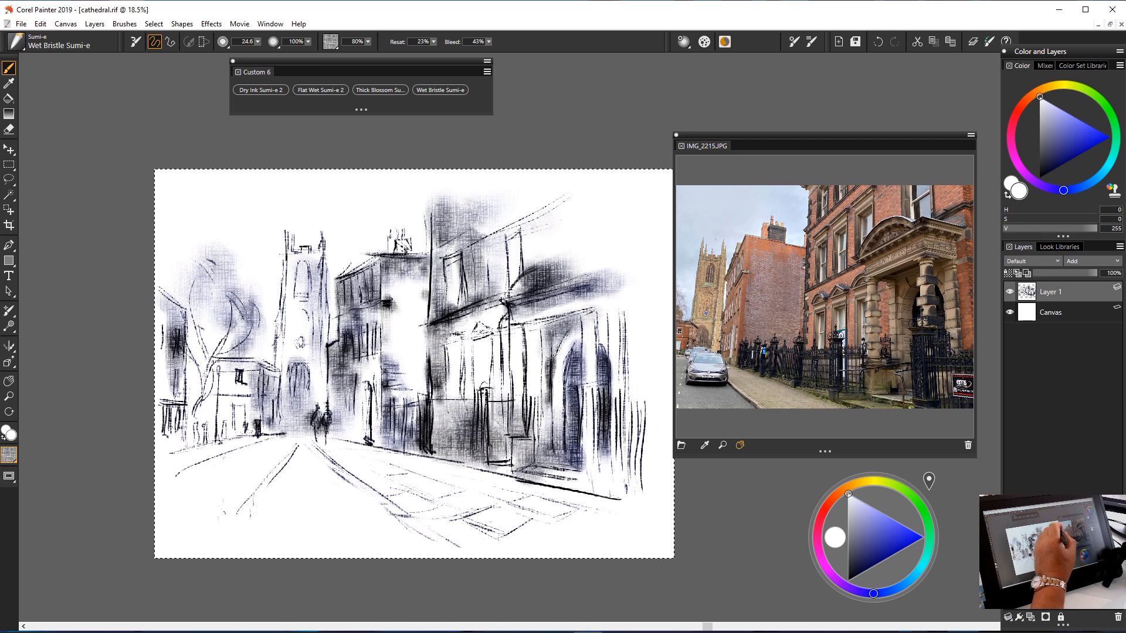
left_click(848, 581)
left_click_drag(614, 240, 639, 279)
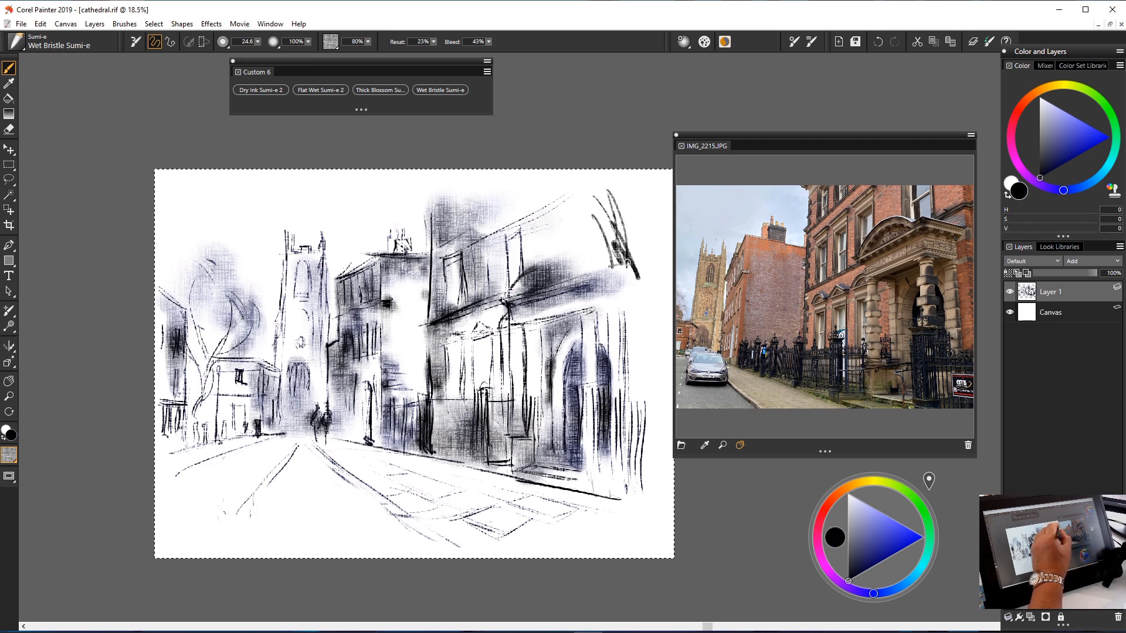
left_click(438, 90)
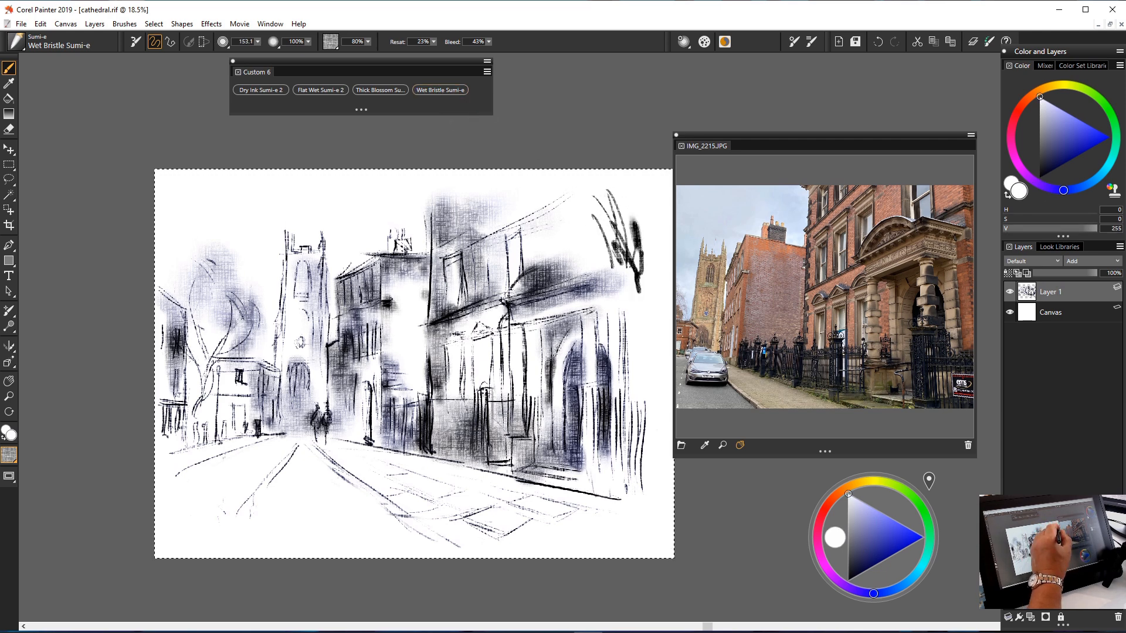
left_click(848, 581)
mouse_move(628, 229)
left_mouse_down()
mouse_move(645, 252)
mouse_move(648, 313)
mouse_move(639, 291)
left_mouse_up()
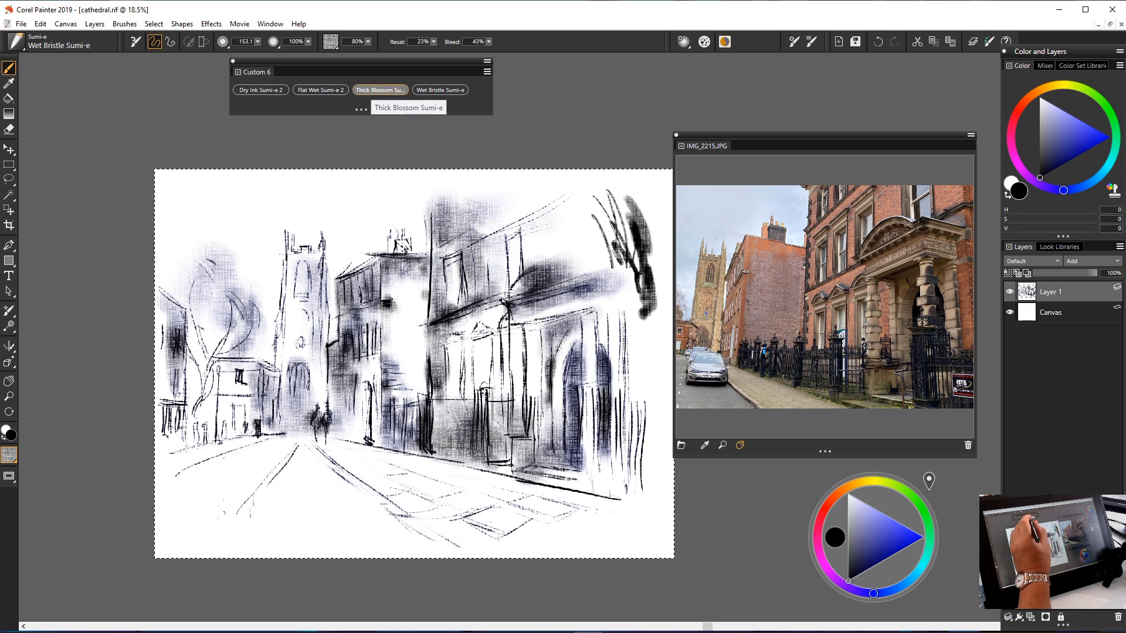
Try Thick Blossom Sumi-e strokes near the roofline's outer end, and erase all the test marks from the sky.
left_click(379, 90)
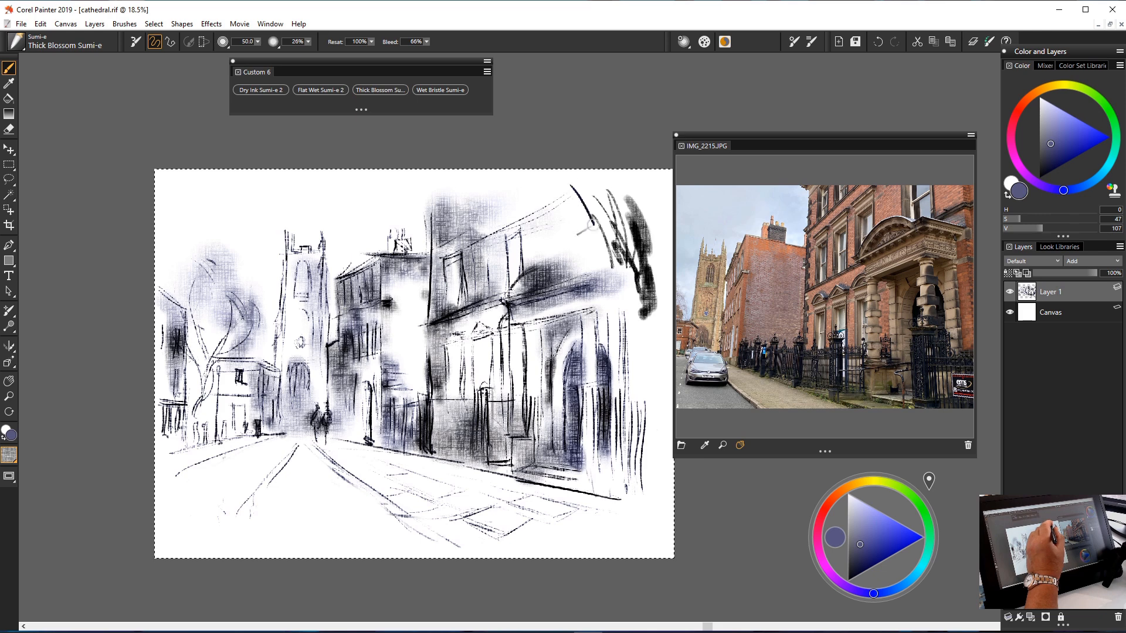
left_click_drag(568, 242, 564, 214)
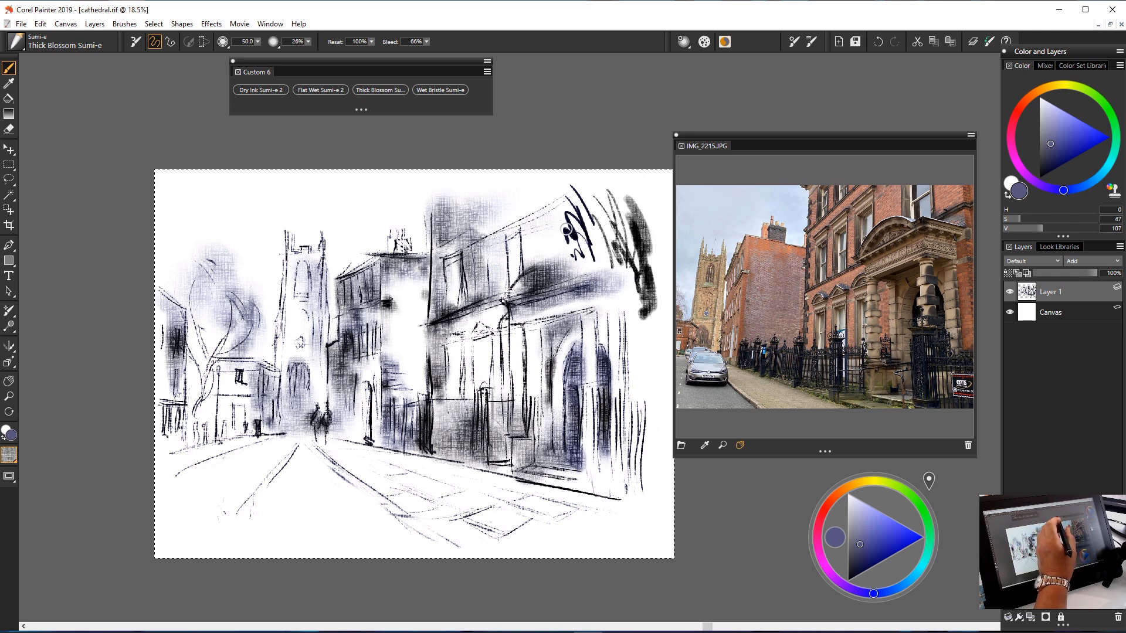
key("n")
mouse_move(643, 237)
left_mouse_down()
mouse_move(641, 254)
mouse_move(610, 244)
mouse_move(648, 293)
mouse_move(642, 316)
left_mouse_up()
mouse_move(585, 231)
left_mouse_down()
mouse_move(578, 244)
mouse_move(590, 252)
mouse_move(561, 262)
left_mouse_up()
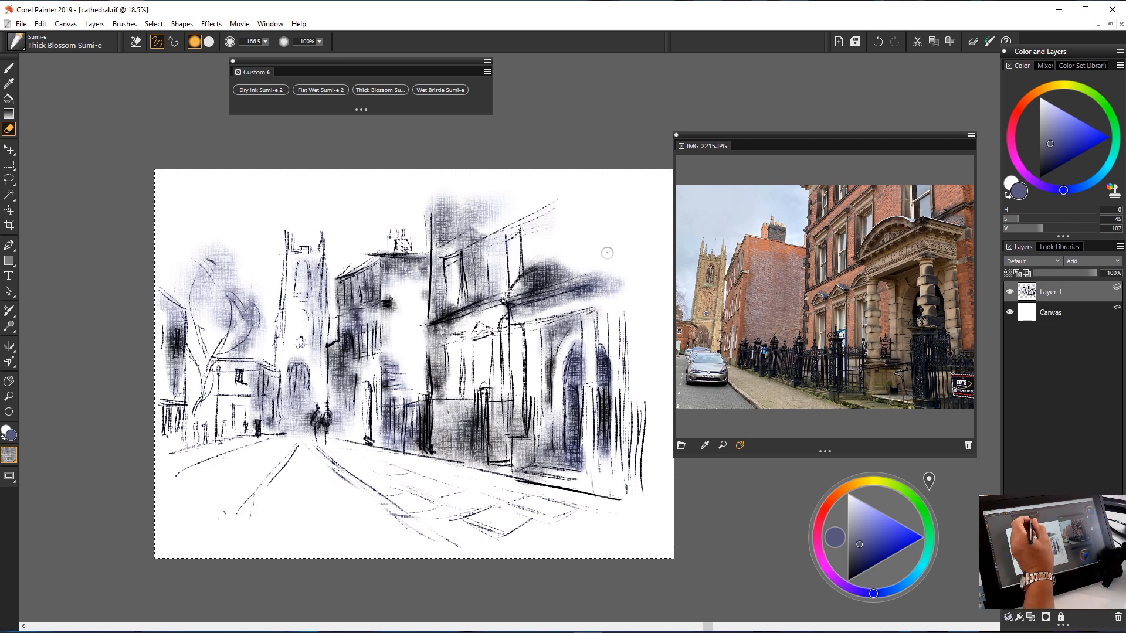
Darken the upper vertical corner edge of the front brick building with the Thick Blossom Sumi-e brush at size 34.5.
left_click(379, 90)
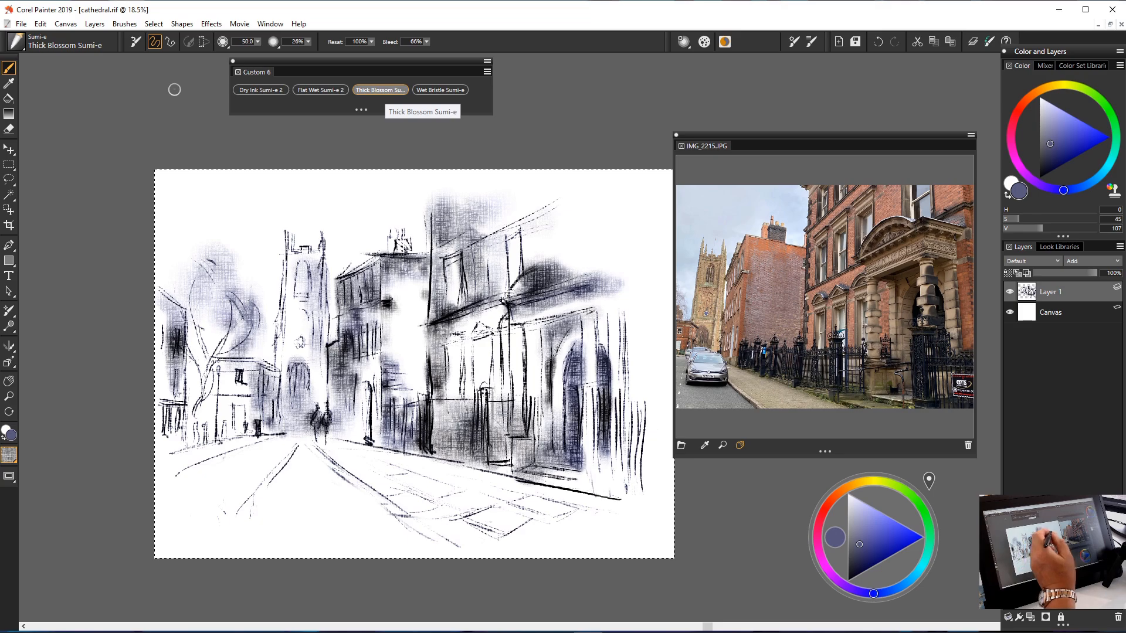
scroll(457, 338, "up", 5)
scroll(458, 337, "right", 2)
scroll(381, 334, "right", 1)
scroll(352, 334, "down", 6)
scroll(352, 334, "up", 1)
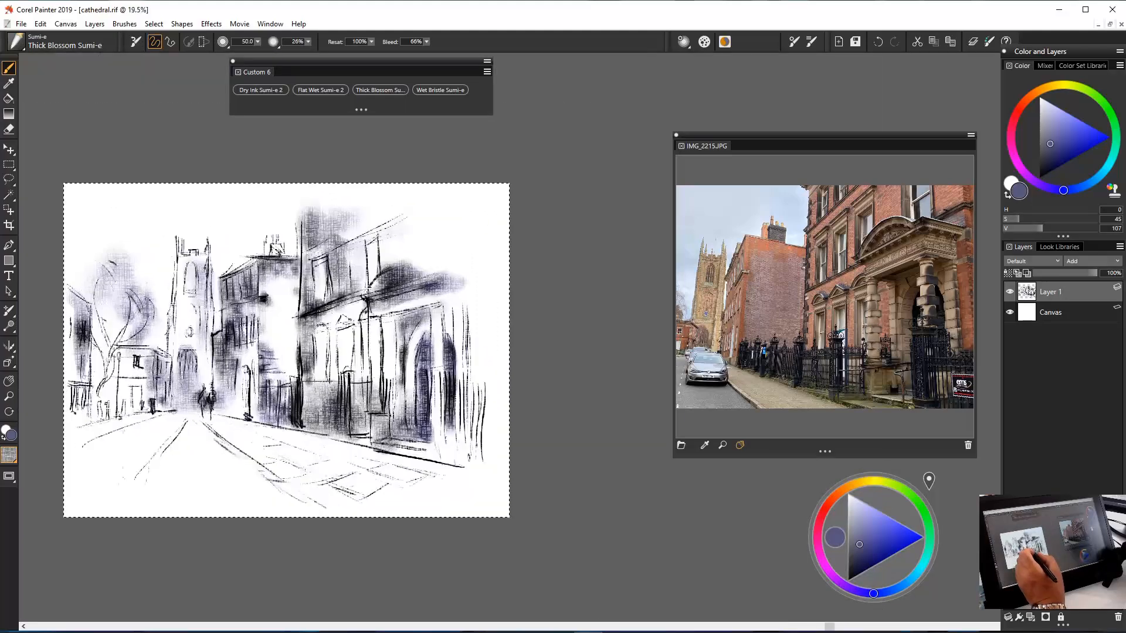
scroll(304, 352, "up", 2)
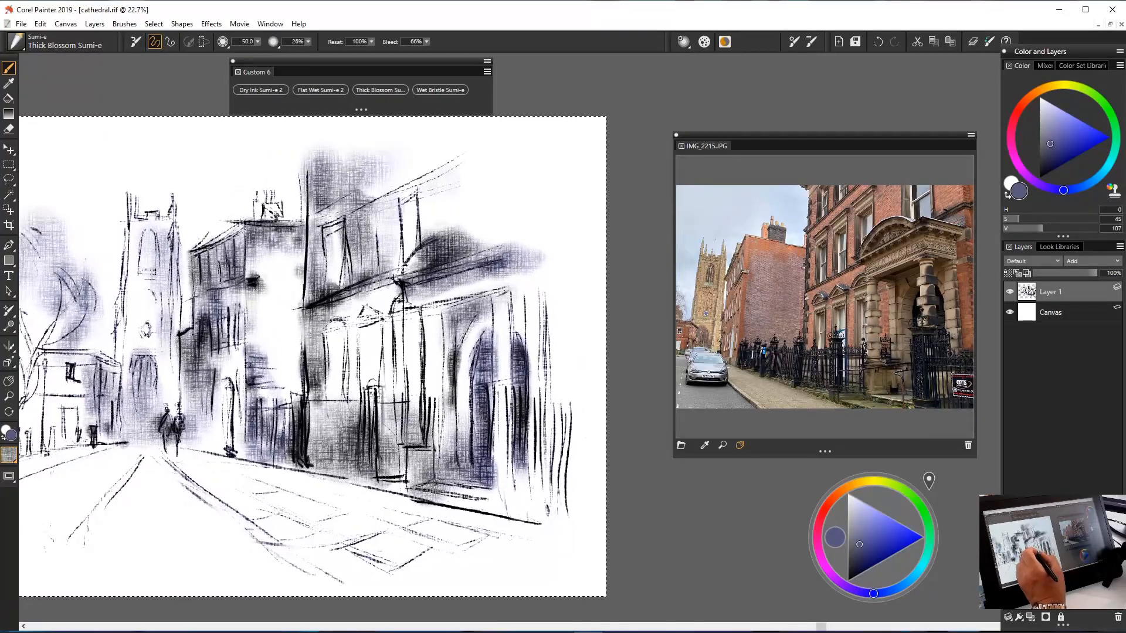
scroll(441, 322, "up", 3)
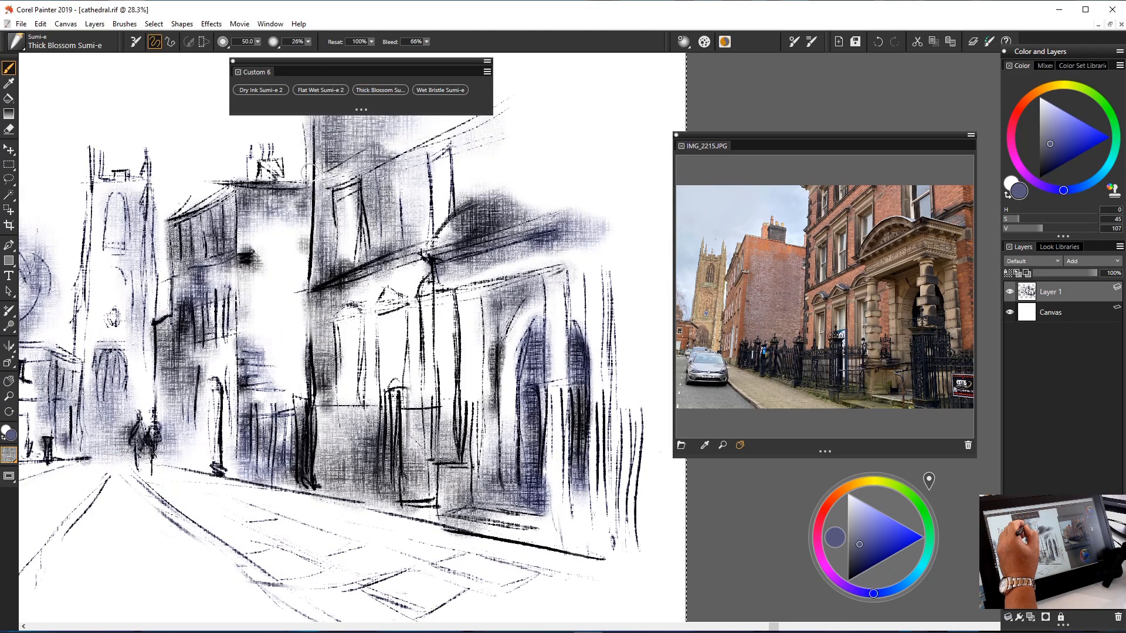
left_click_drag(258, 42, 259, 42)
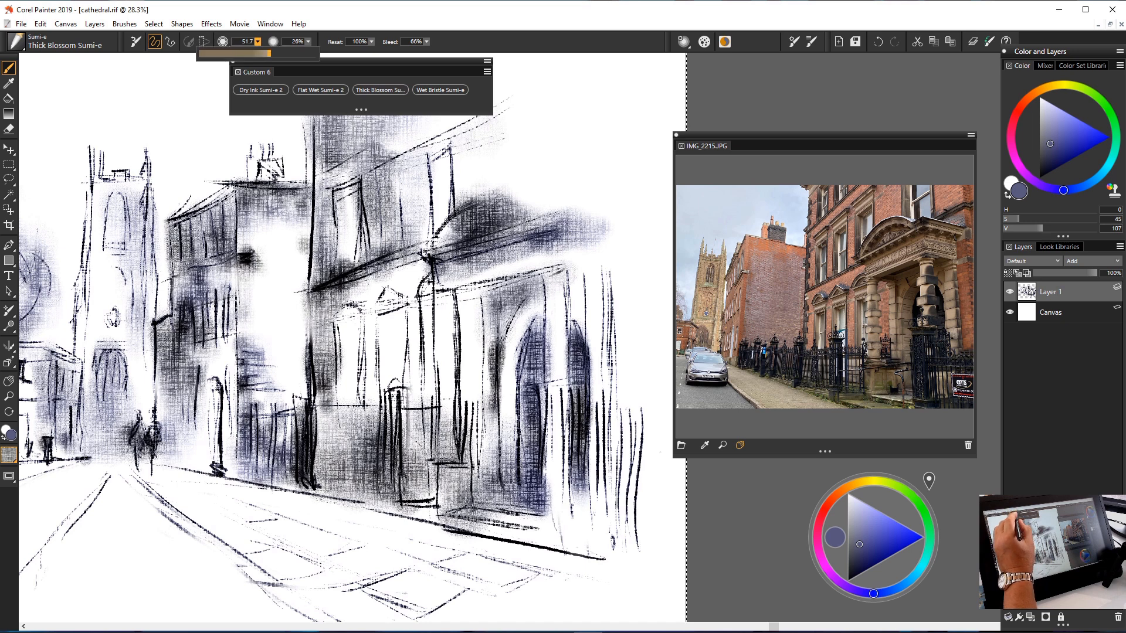
left_click(310, 164)
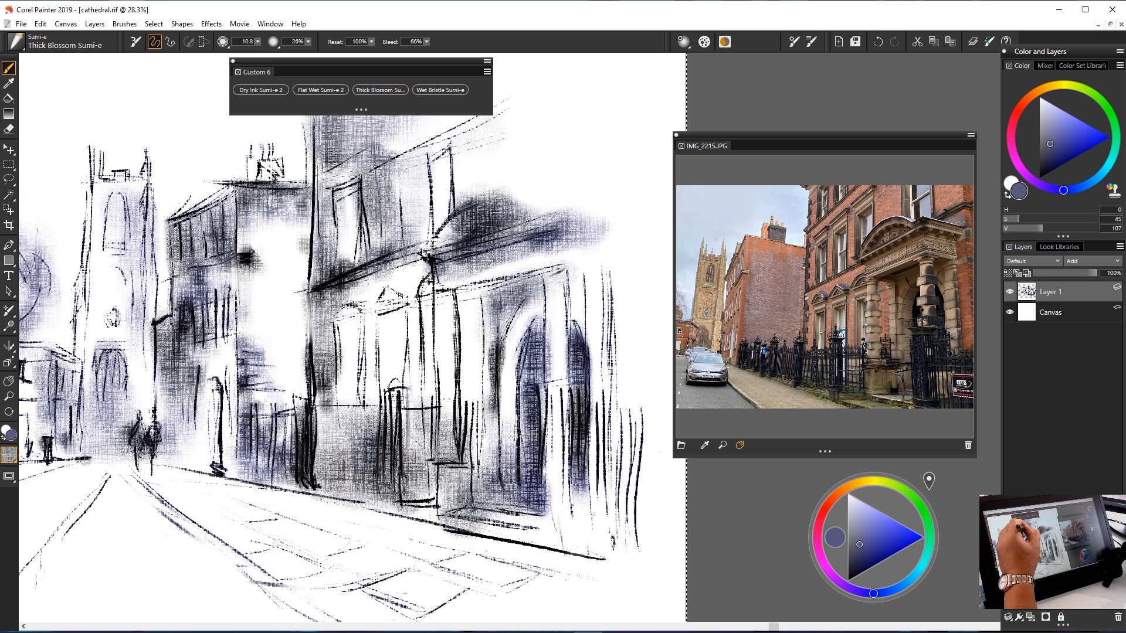
left_click(257, 41)
left_click_drag(258, 53, 262, 54)
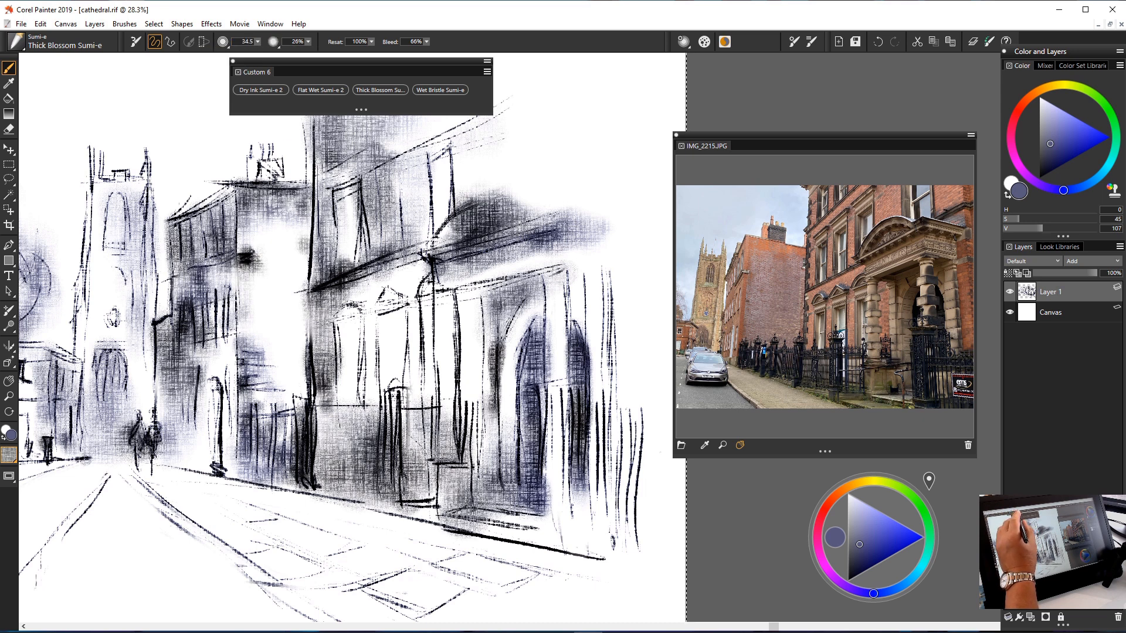
mouse_move(316, 170)
left_mouse_down()
mouse_move(317, 256)
mouse_move(314, 221)
left_mouse_up()
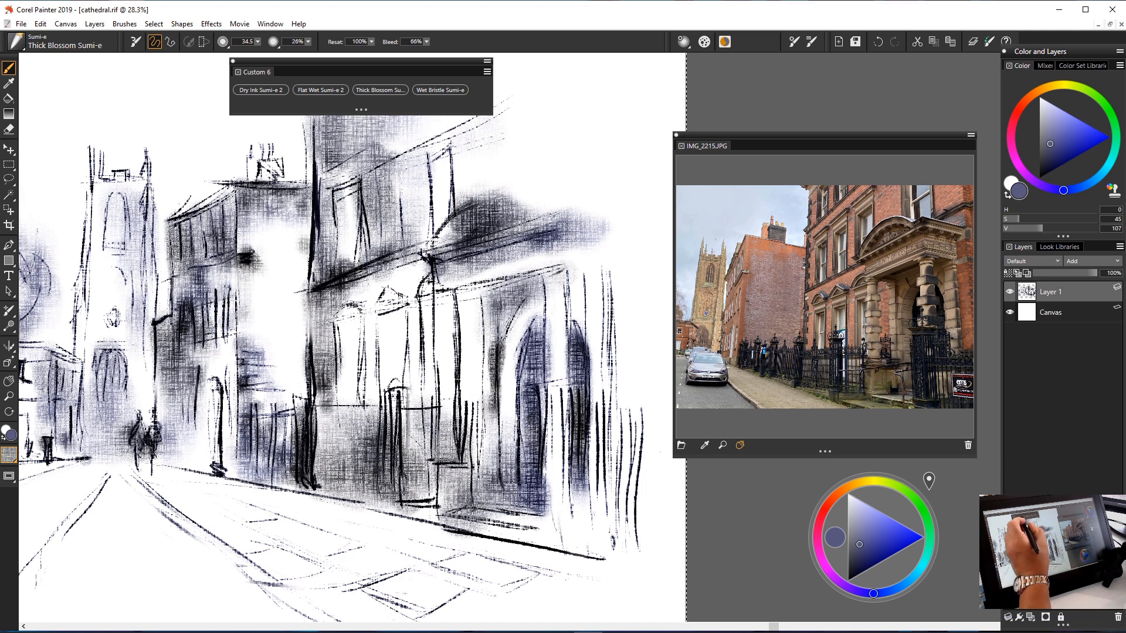
Move the custom brush palette off the drawing and ink a dark sloping roofline outward from the front building's corner.
left_click_drag(320, 59, 795, 59)
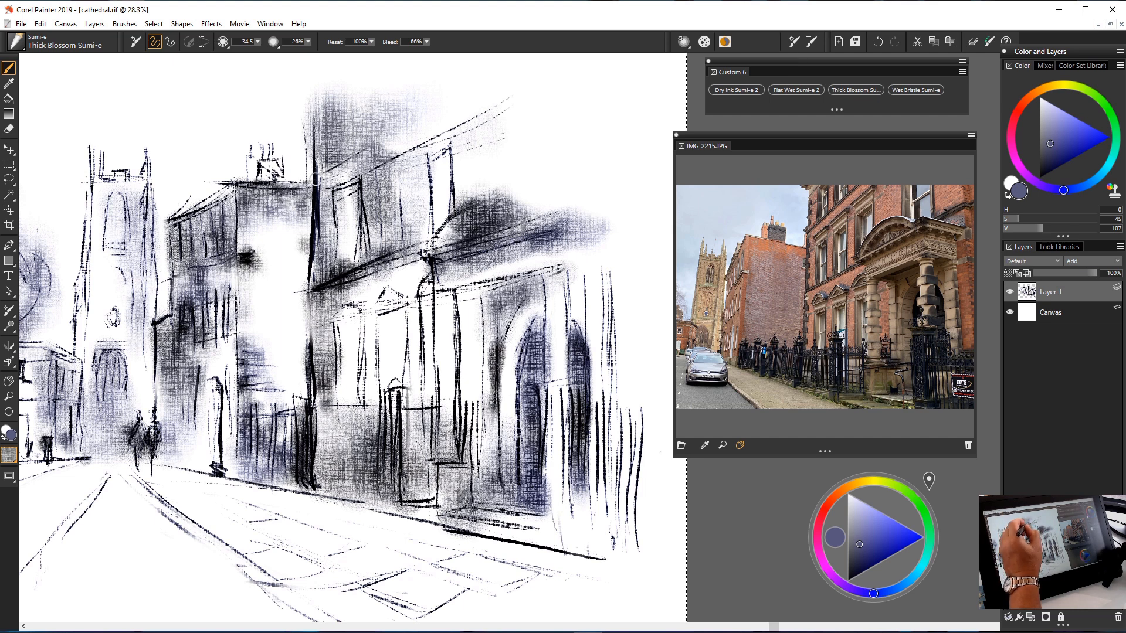
left_click_drag(319, 179, 329, 169)
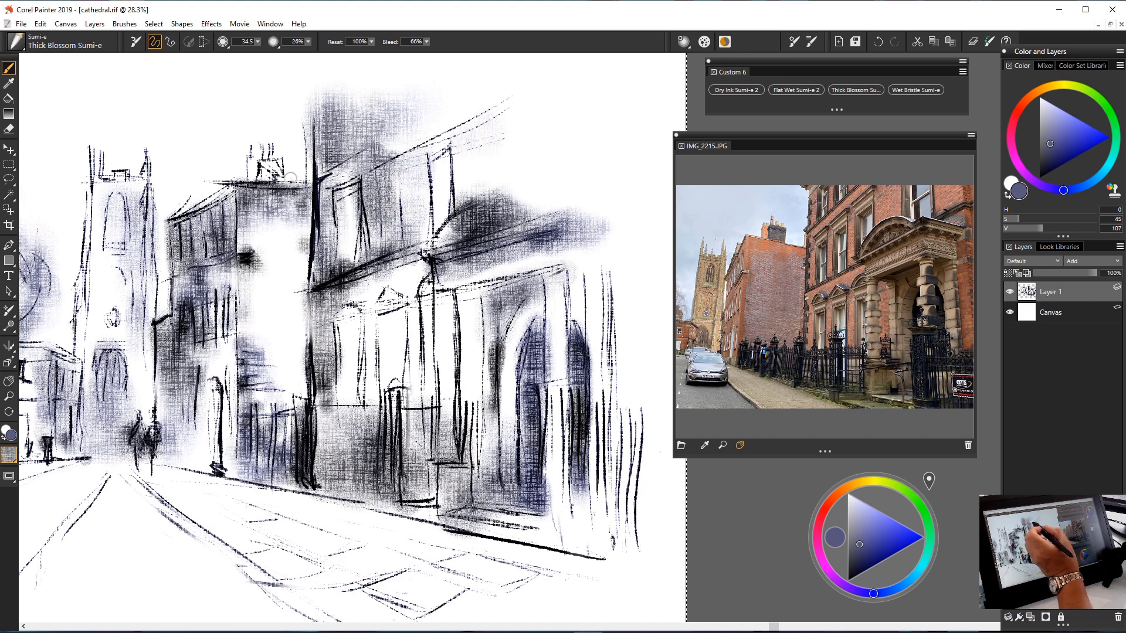
left_click_drag(437, 111, 338, 168)
left_click_drag(400, 131, 319, 176)
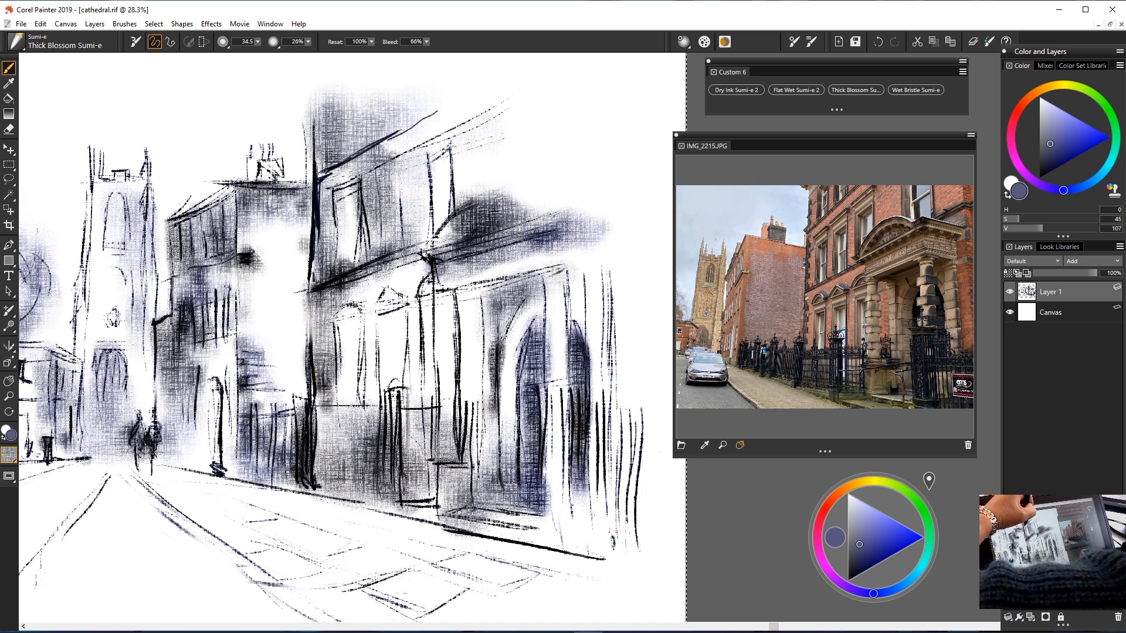
left_click_drag(453, 95, 352, 157)
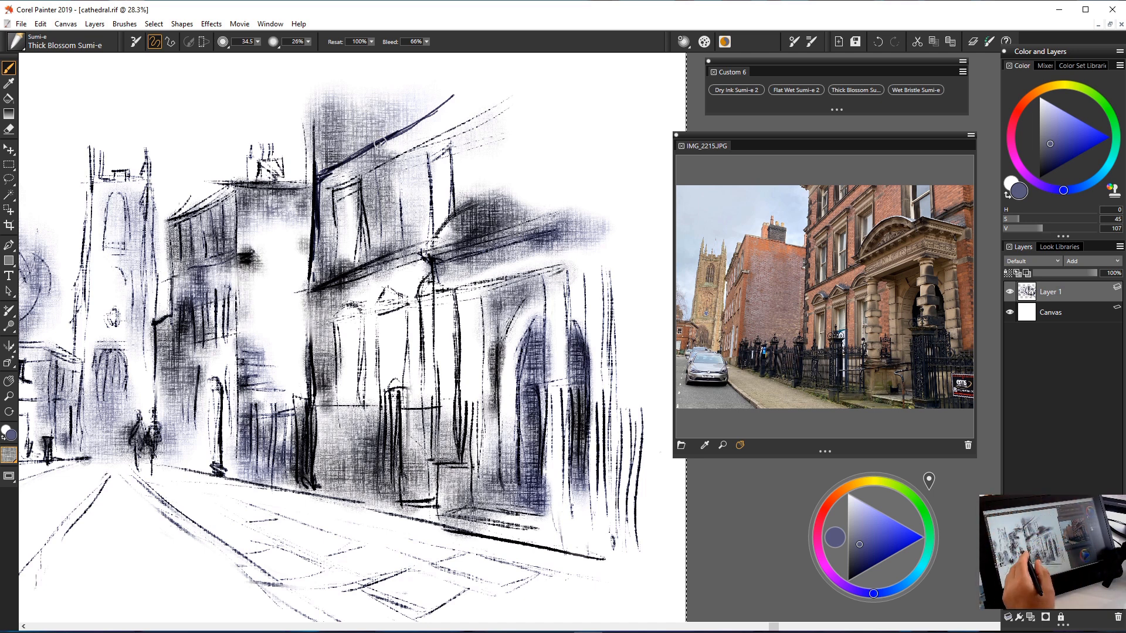
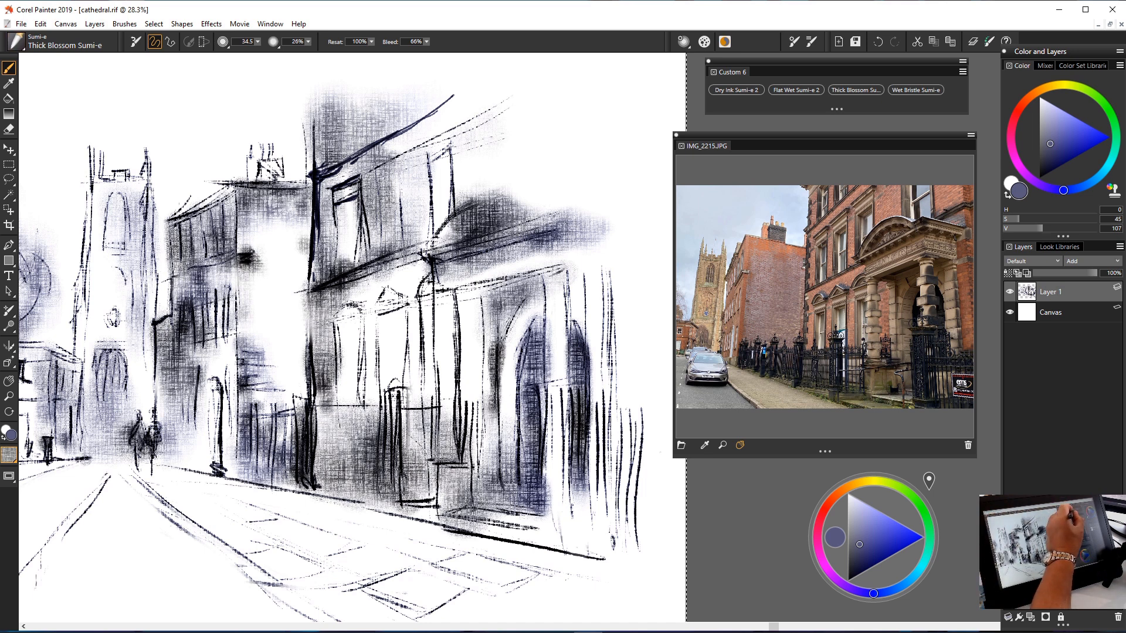
Enlarge the Custom 6 brush palette downward to make room for another brush.
left_click_drag(836, 110, 836, 113)
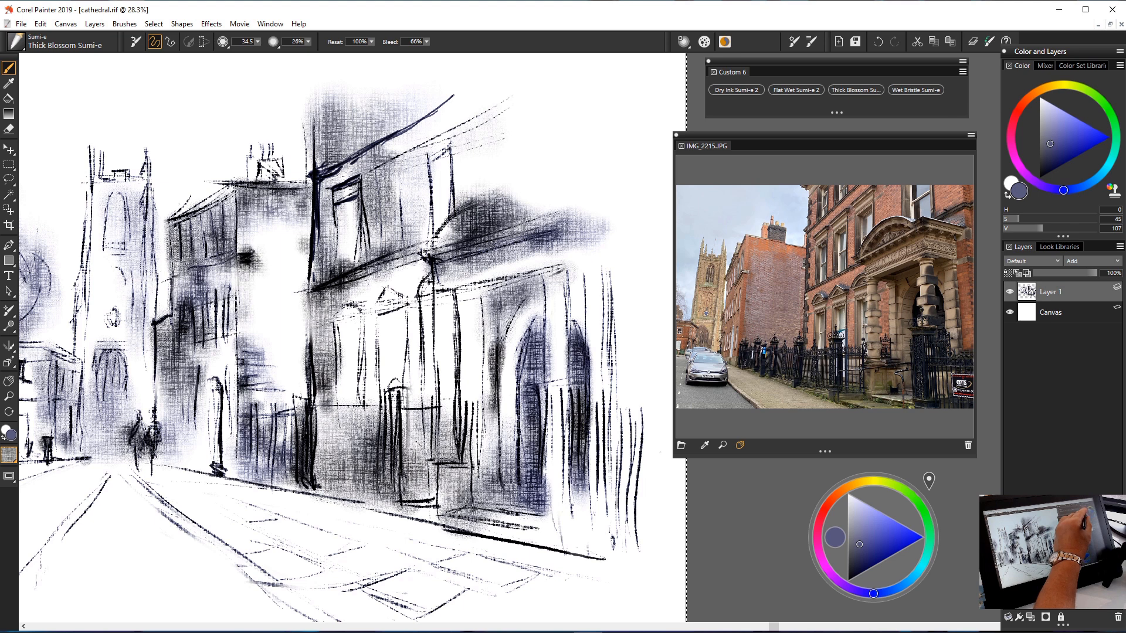
left_click_drag(968, 118, 969, 117)
left_click_drag(969, 118, 968, 181)
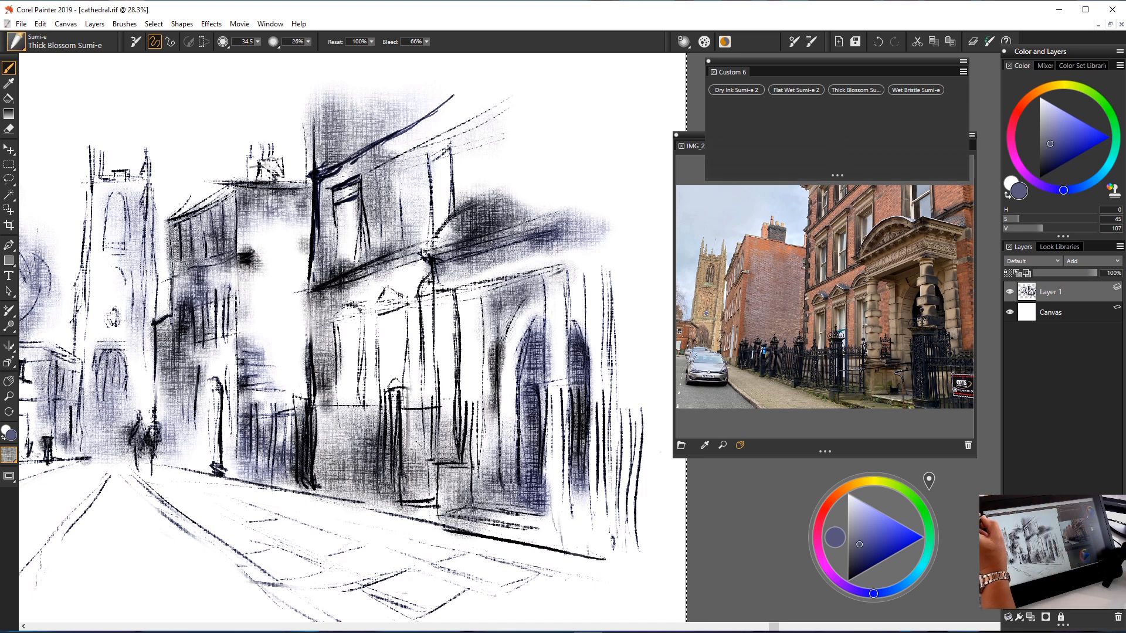
Find the Block Eraser in the Erasers category of the brush library and add it to the Custom 6 palette.
left_click(16, 42)
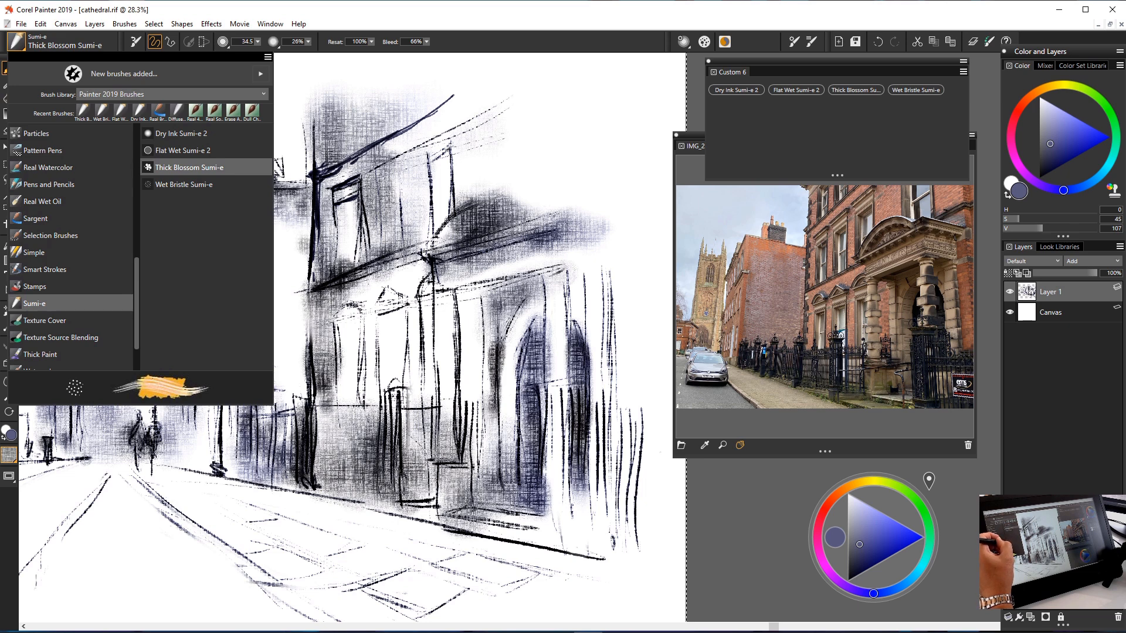
scroll(70, 246, "down", 3)
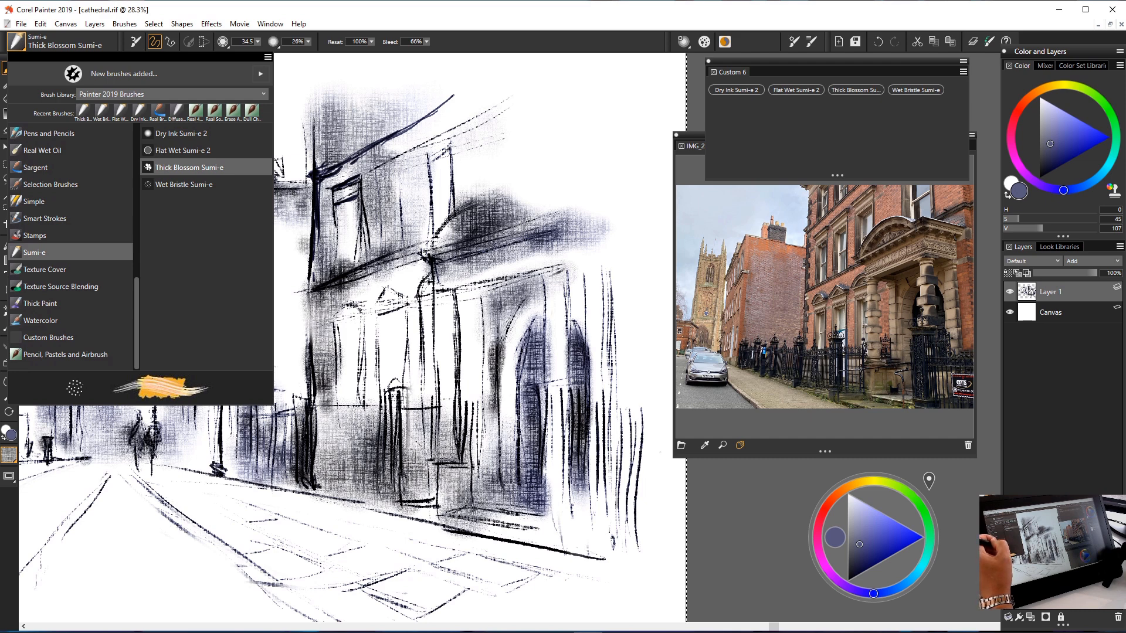
scroll(70, 247, "up", 2)
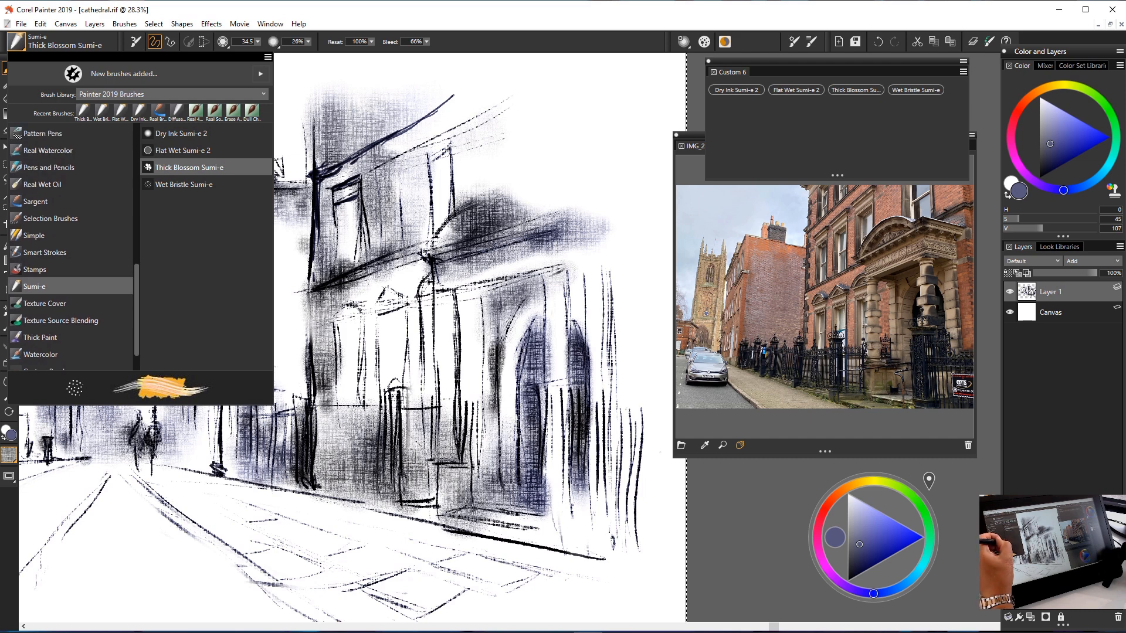
scroll(70, 247, "up", 5)
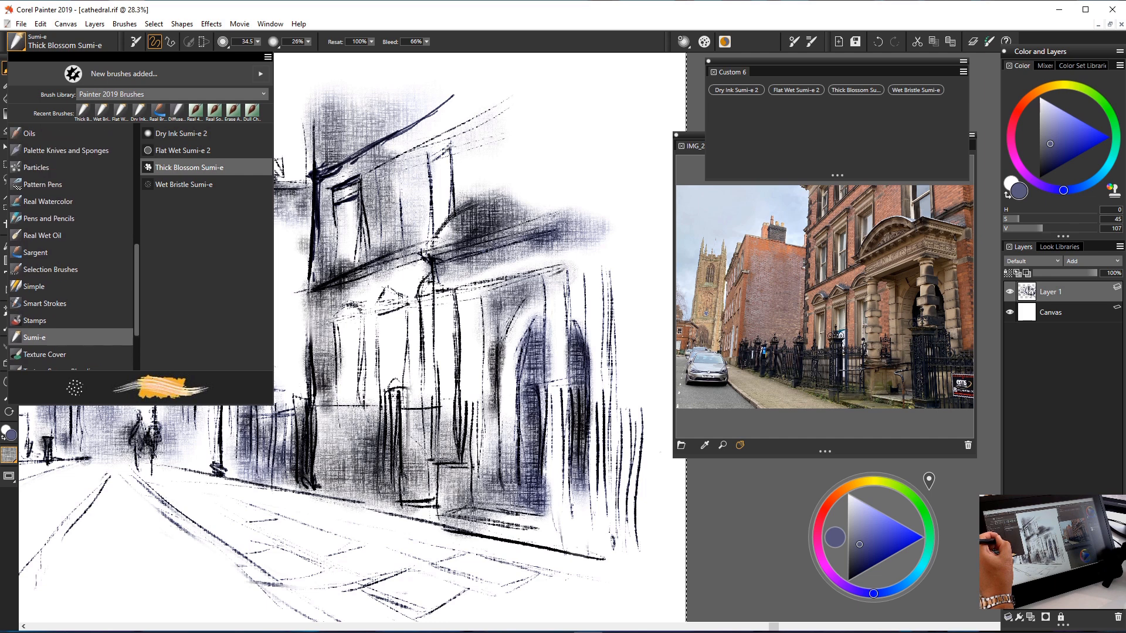
scroll(71, 247, "up", 5)
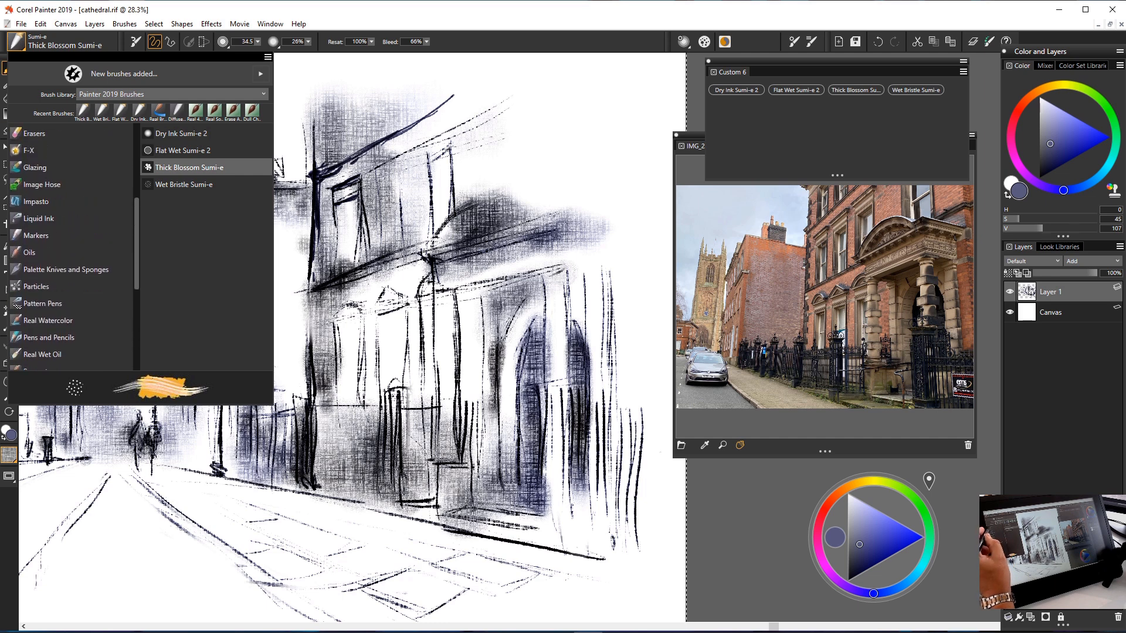
left_click(34, 133)
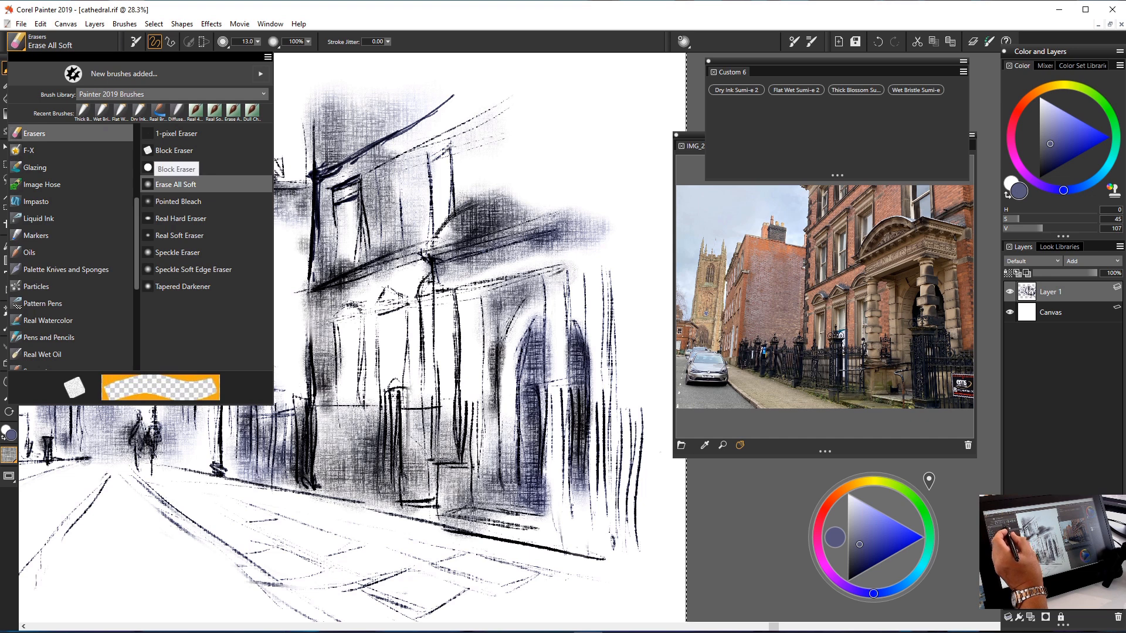
left_click(152, 152)
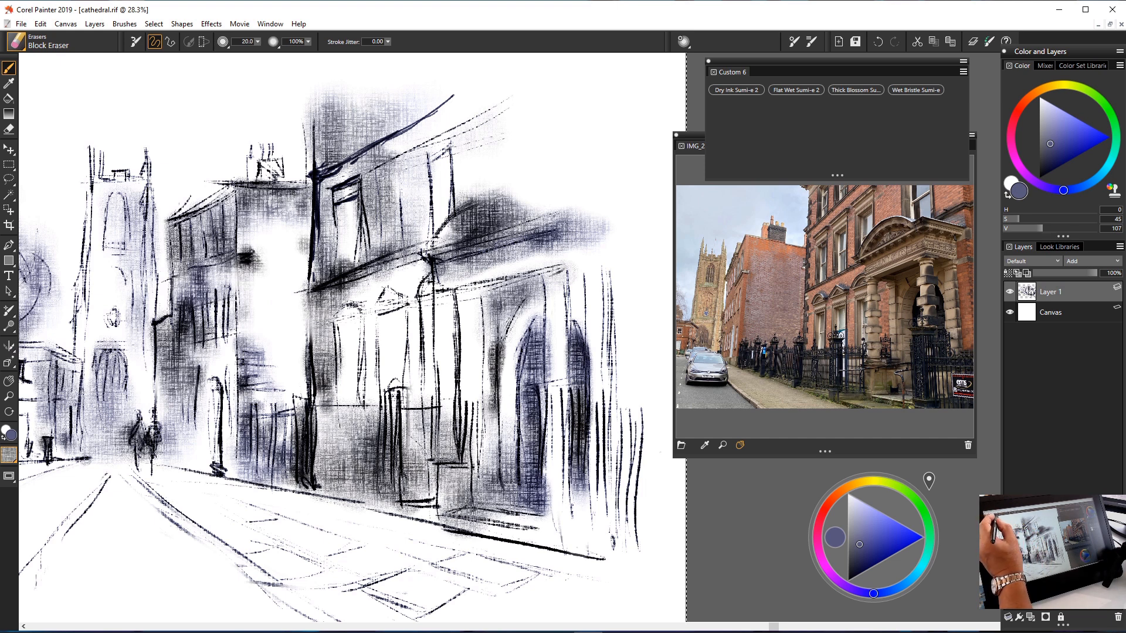
key("ctrl+b")
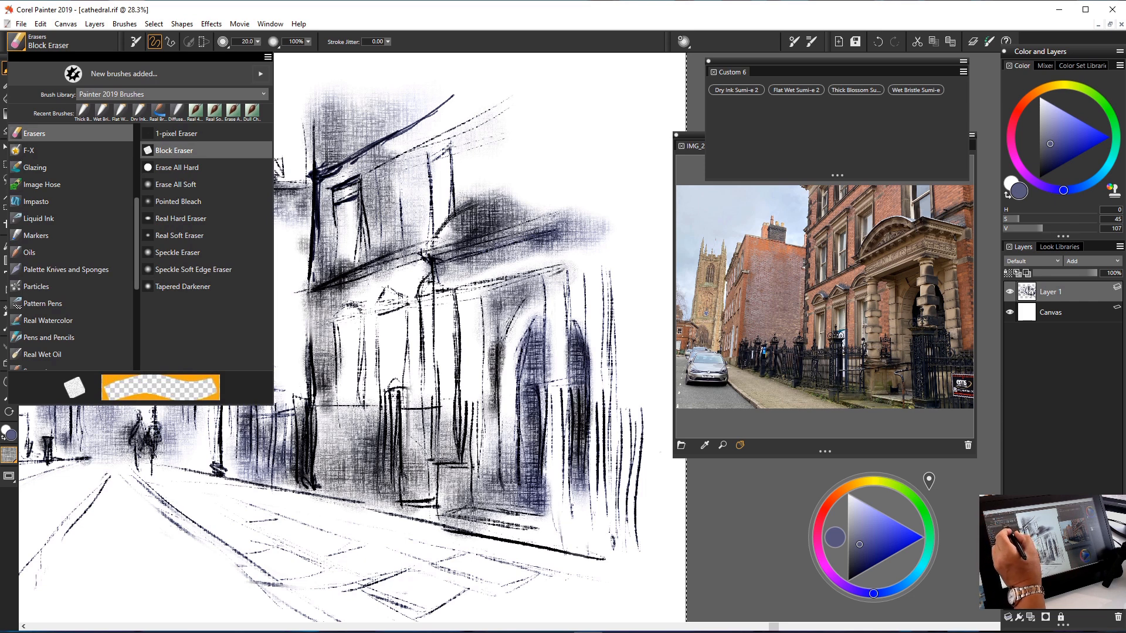
left_click_drag(174, 151, 756, 129)
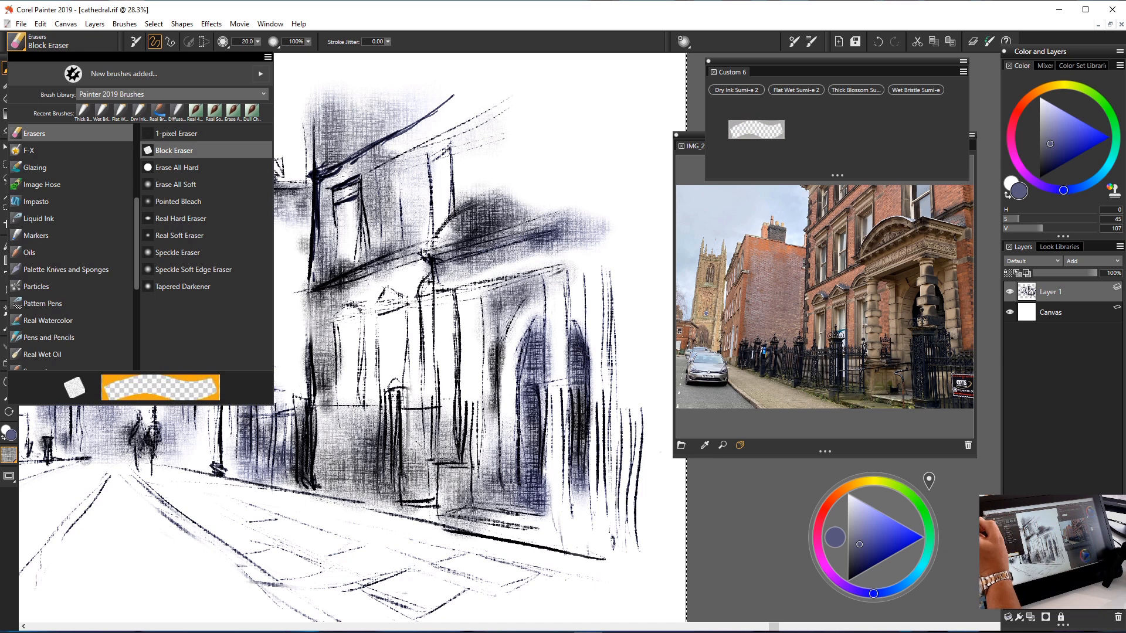
left_click(16, 42)
left_click(16, 41)
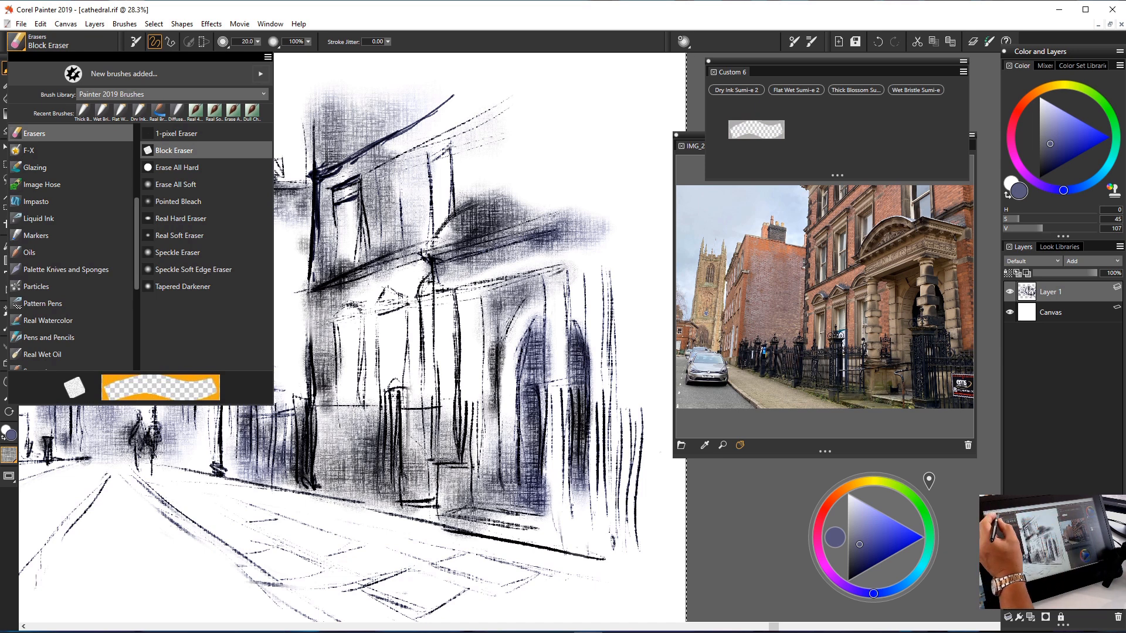
Clear light panes in the front building's first upper window with the Block Eraser, and ink its frame and glazing bars with Thick Blossom Sumi-e.
left_click(756, 130)
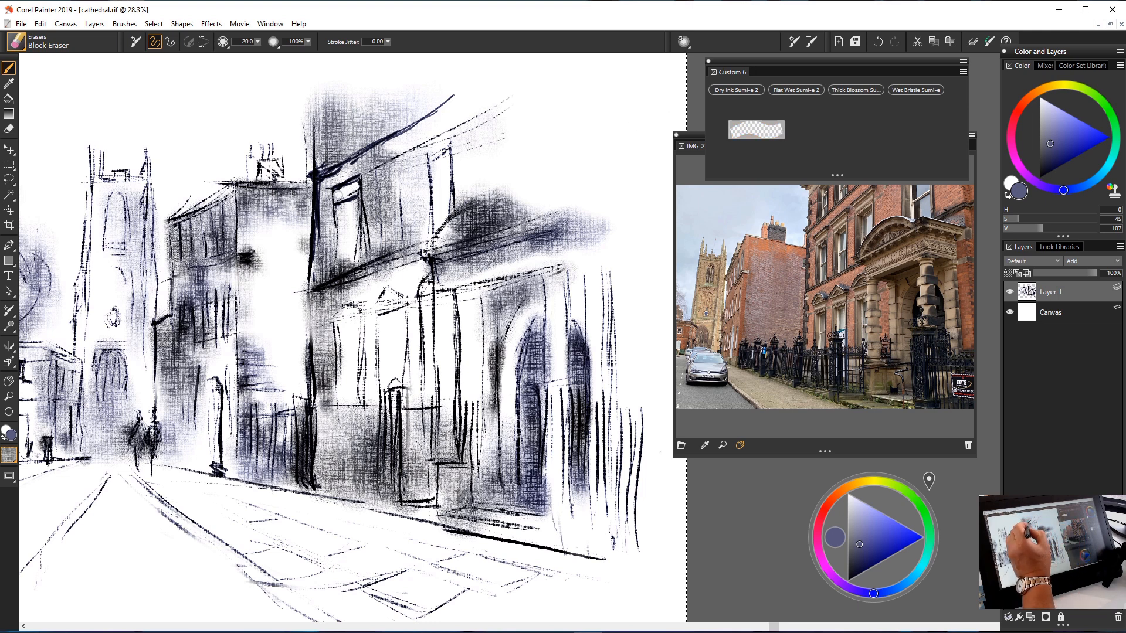
left_click_drag(356, 202, 350, 246)
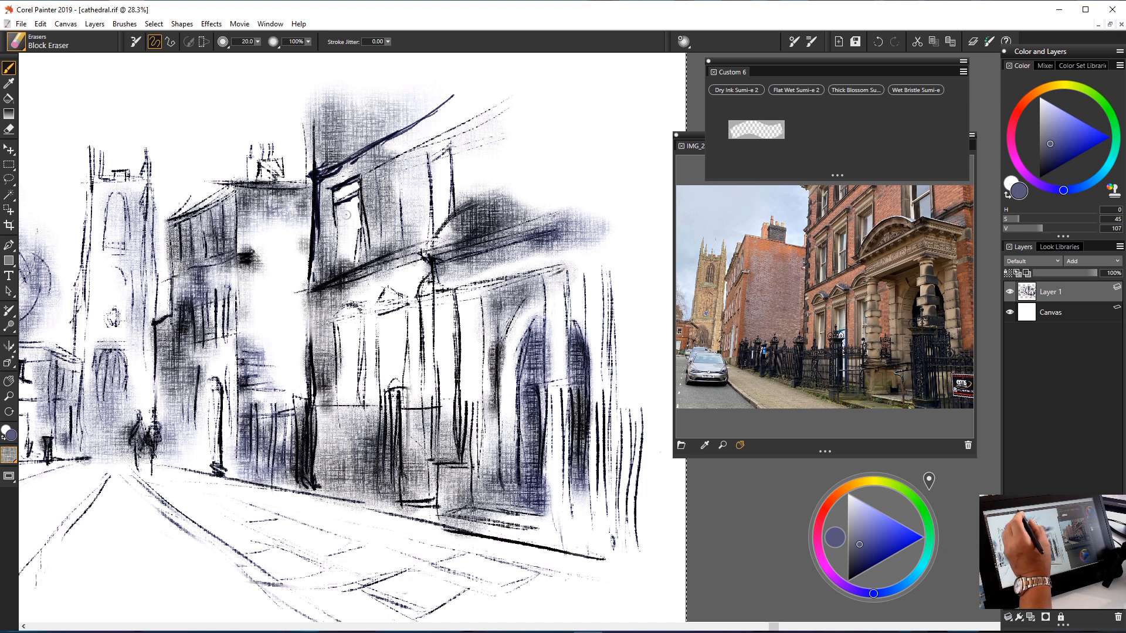
left_click(855, 89)
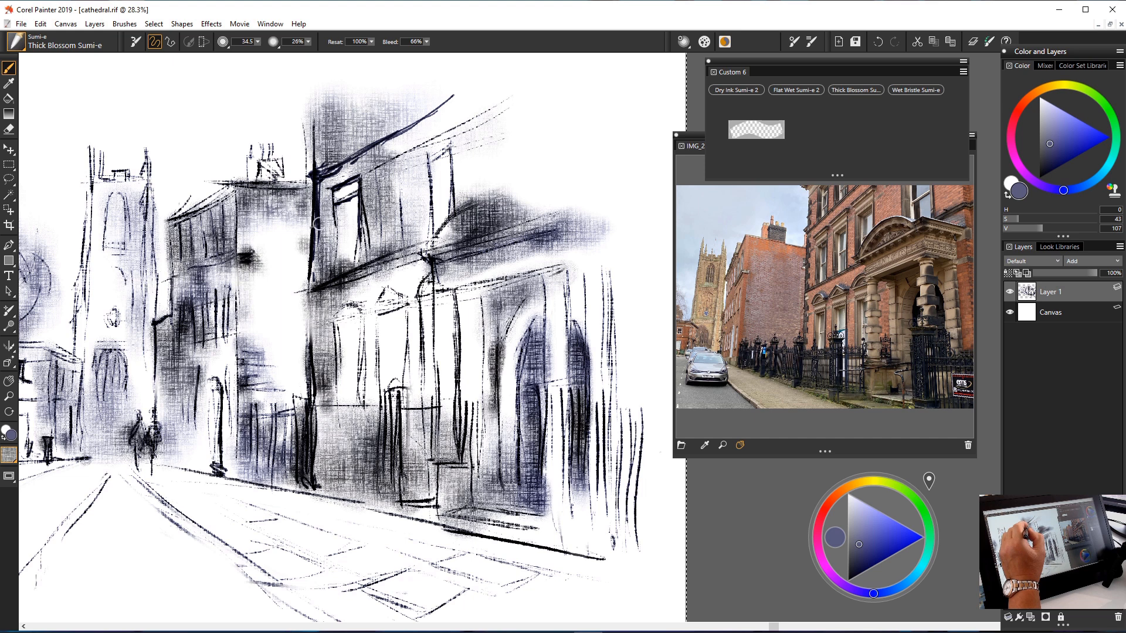
mouse_move(338, 196)
left_mouse_down()
mouse_move(340, 210)
mouse_move(360, 199)
left_mouse_up()
mouse_move(332, 189)
left_mouse_down()
mouse_move(357, 183)
mouse_move(335, 206)
mouse_move(339, 197)
left_mouse_up()
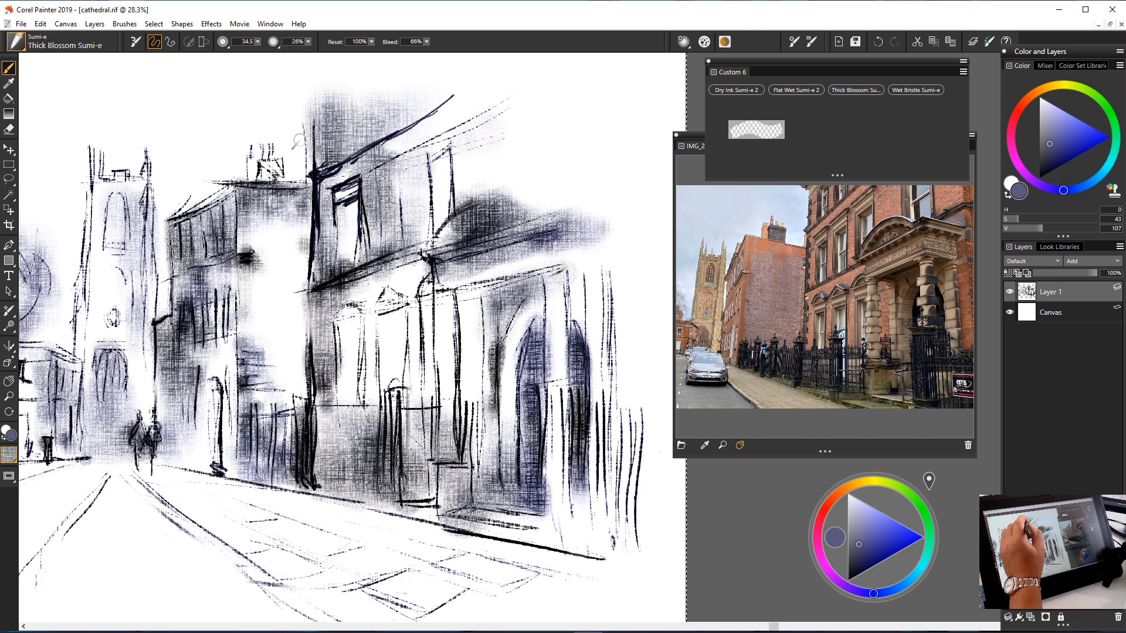
left_click_drag(344, 227, 343, 256)
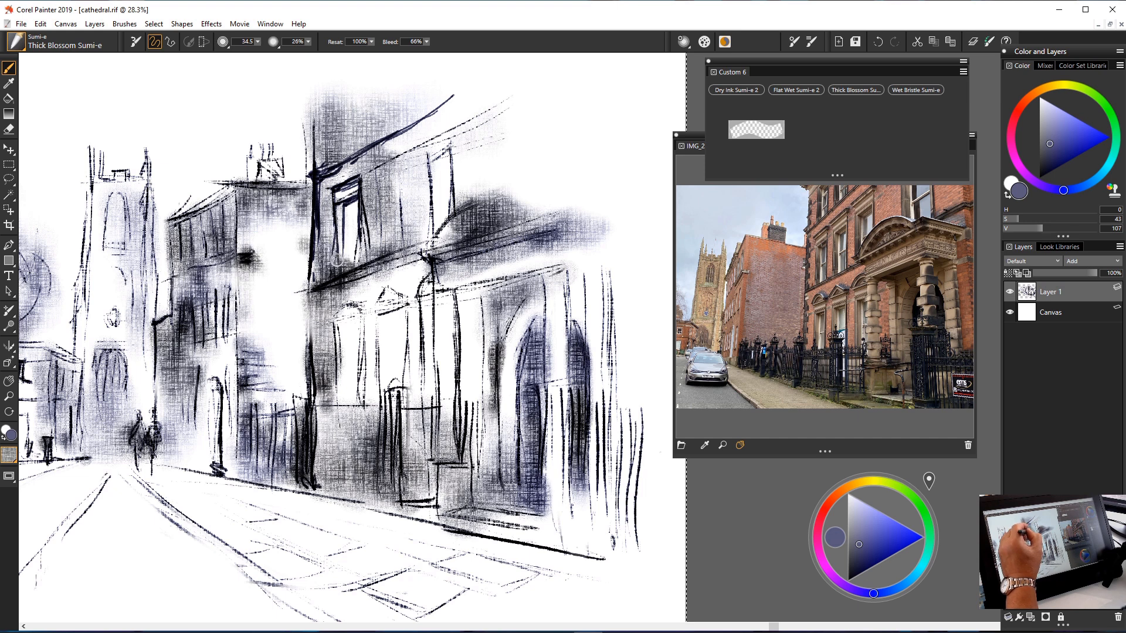
left_click_drag(345, 206, 339, 228)
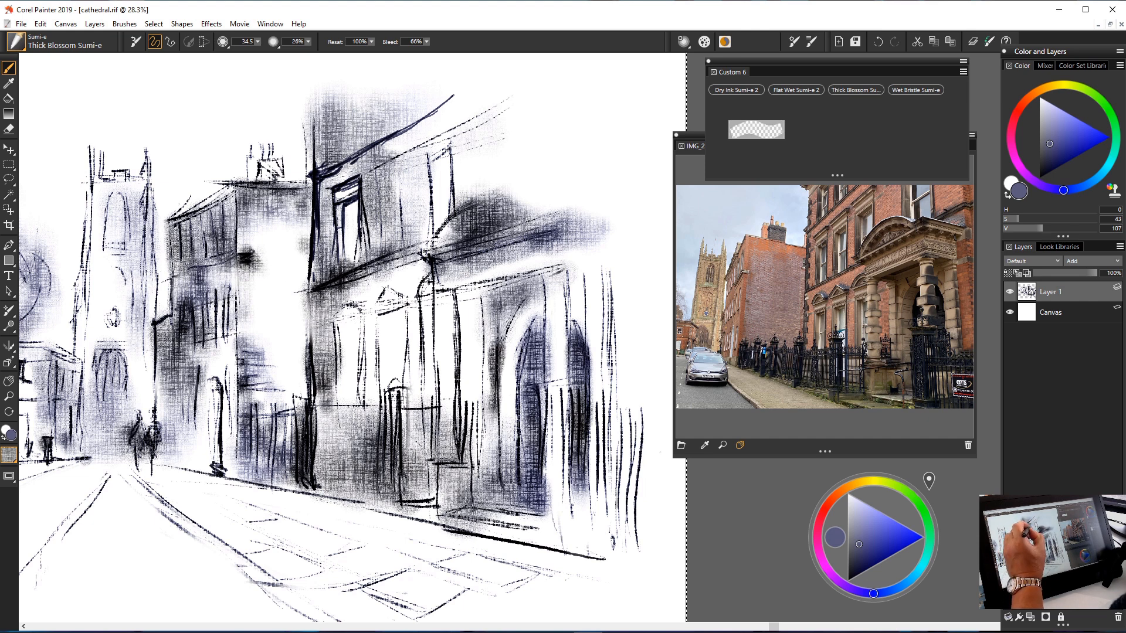
left_click_drag(345, 220, 341, 249)
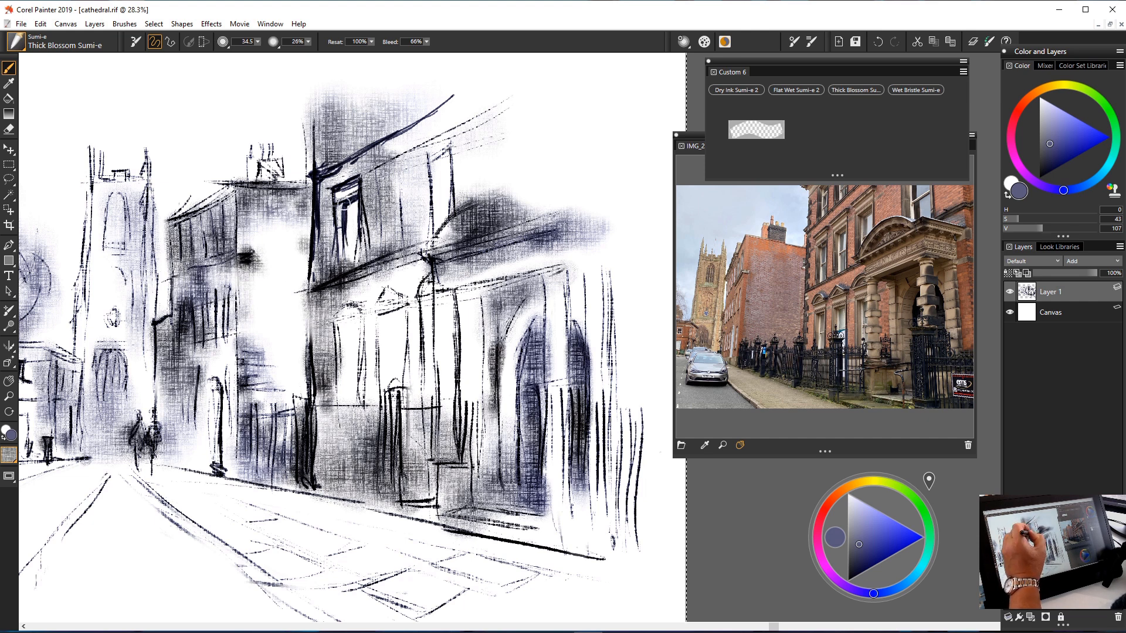
mouse_move(338, 230)
left_mouse_down()
mouse_move(345, 257)
mouse_move(358, 223)
mouse_move(362, 255)
left_mouse_up()
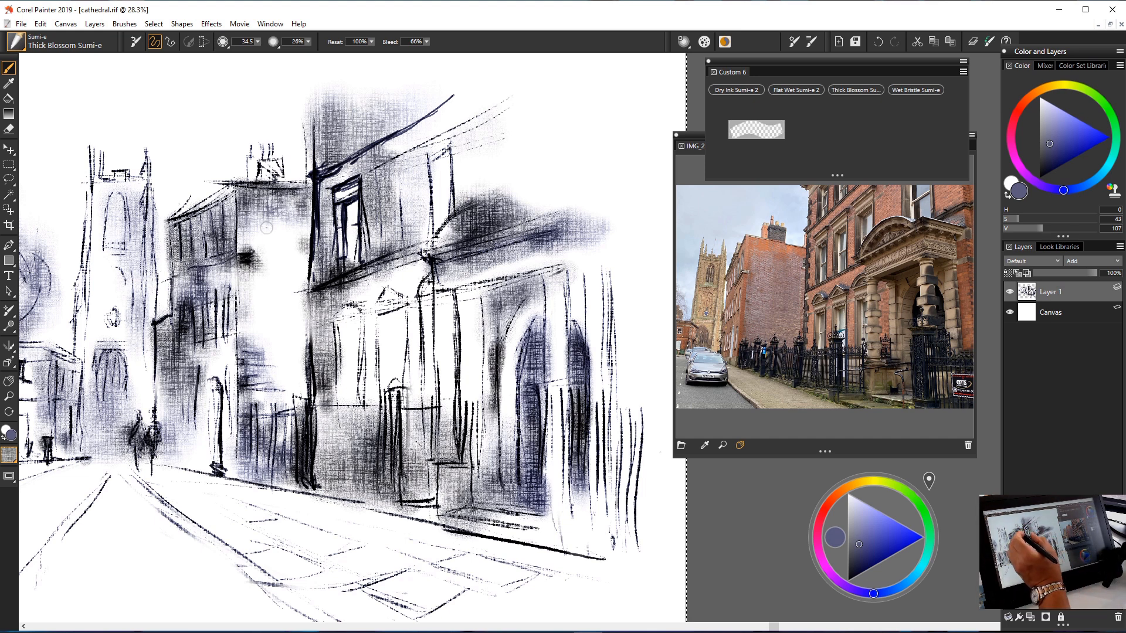
Ink the ledge beneath the upper windows and the side edges of the second upper window with Thick Blossom Sumi-e.
left_click_drag(329, 278, 410, 267)
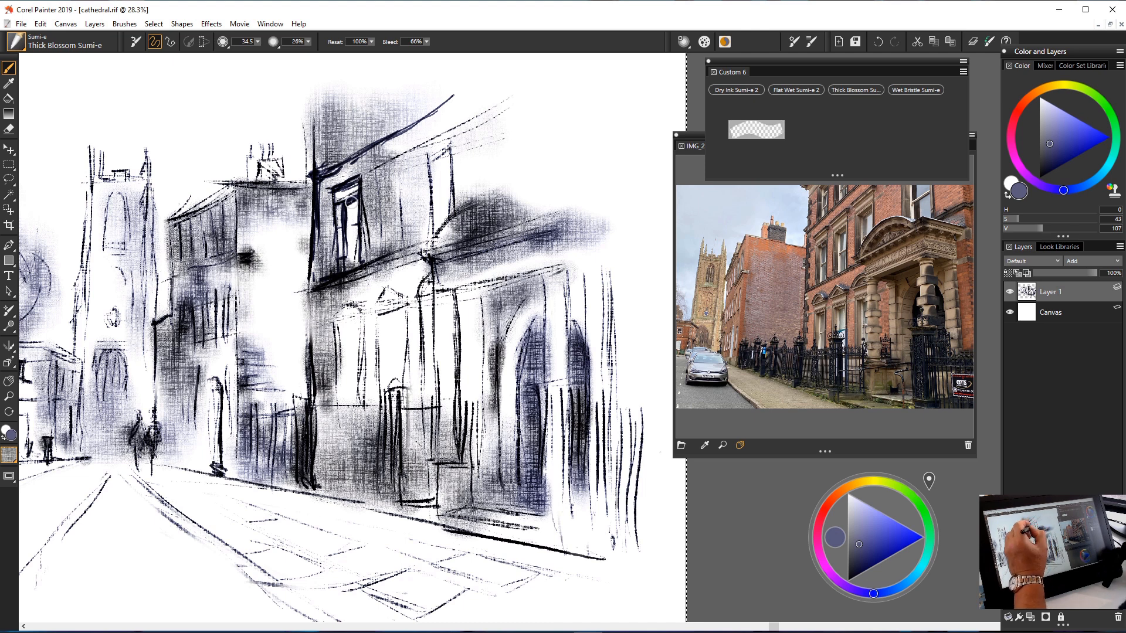
left_click_drag(376, 172, 382, 256)
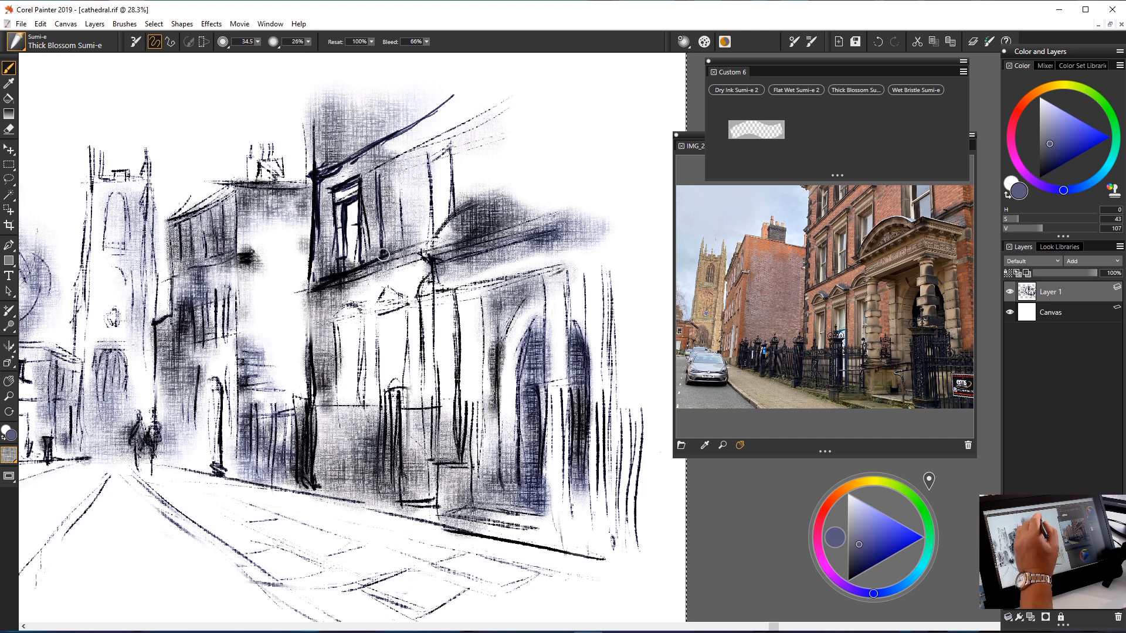
left_click_drag(401, 183, 403, 242)
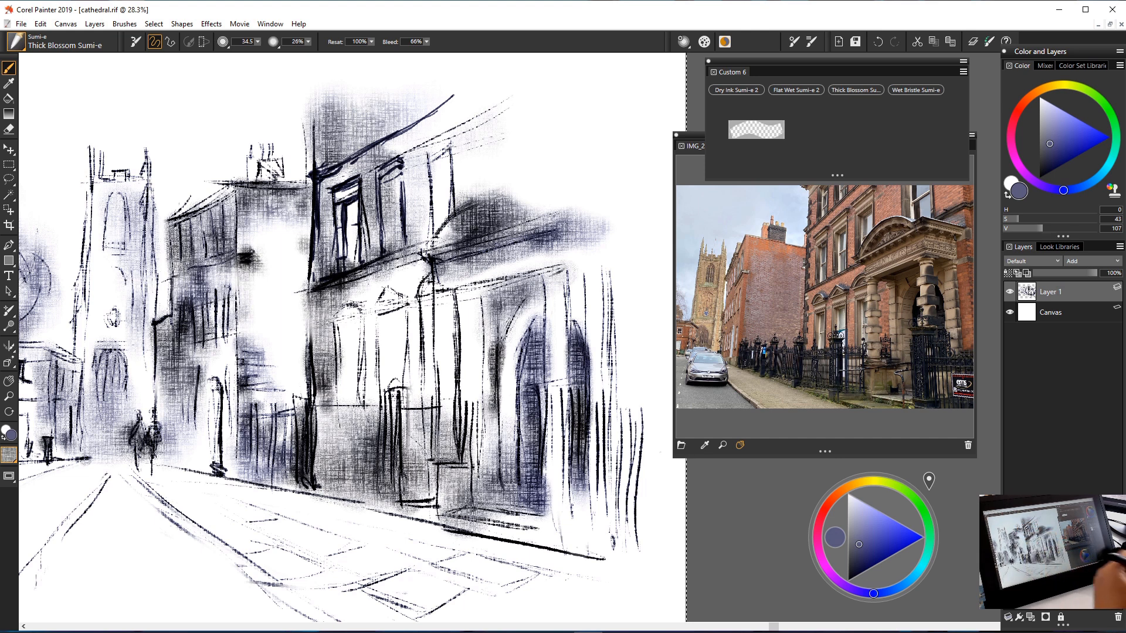
Set the Block Eraser to size 13 and erase light panes inside the second upper window.
left_click(756, 130)
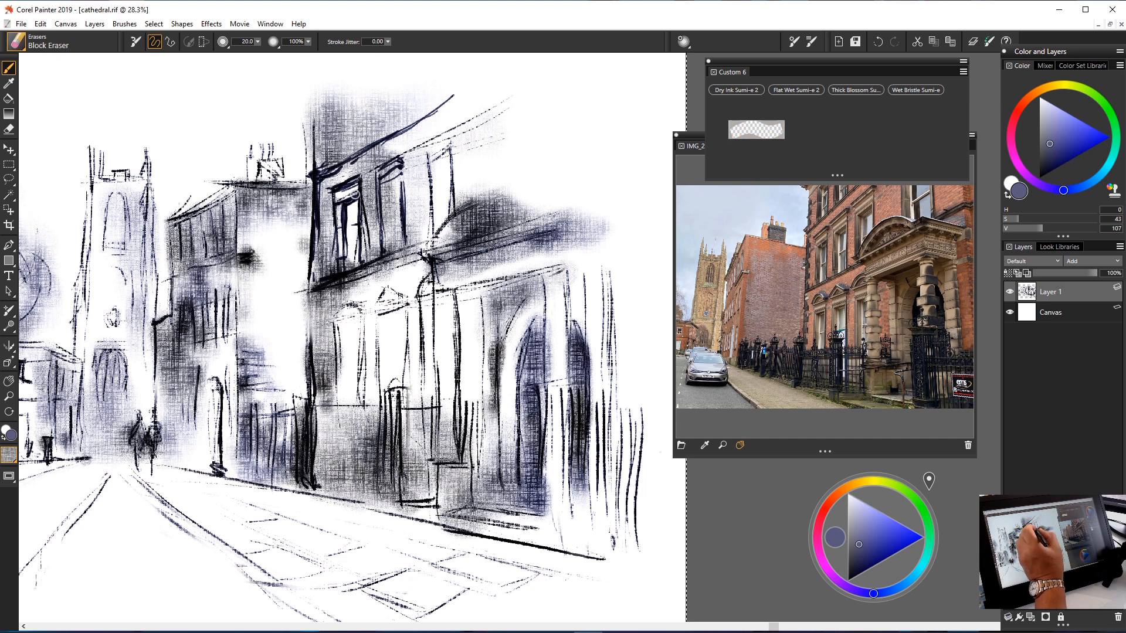
left_click_drag(257, 41, 245, 54)
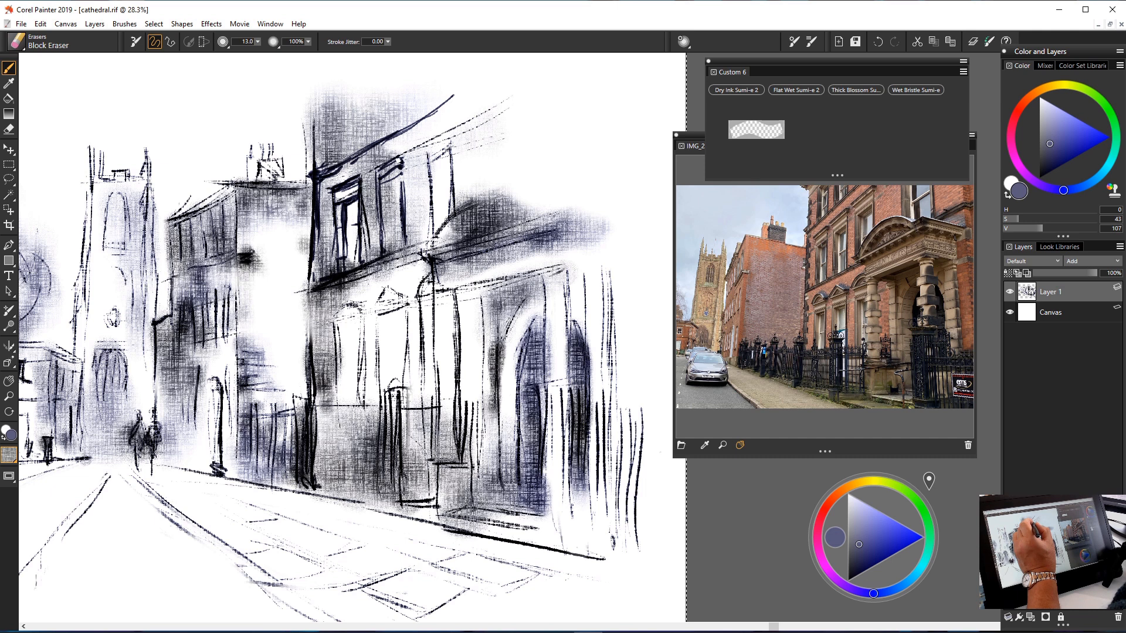
key("ctrl+z")
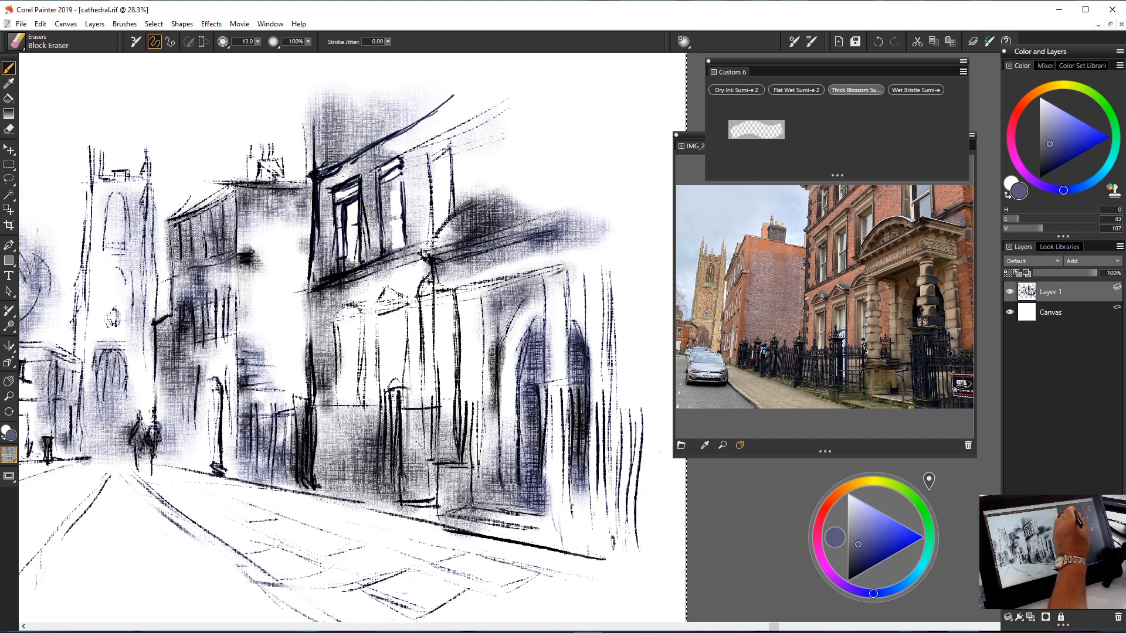
Ink the frame, top rail and glazing lines of the second upper window with the Thick Blossom Sumi-e brush.
left_click(856, 90)
left_click_drag(400, 186, 401, 236)
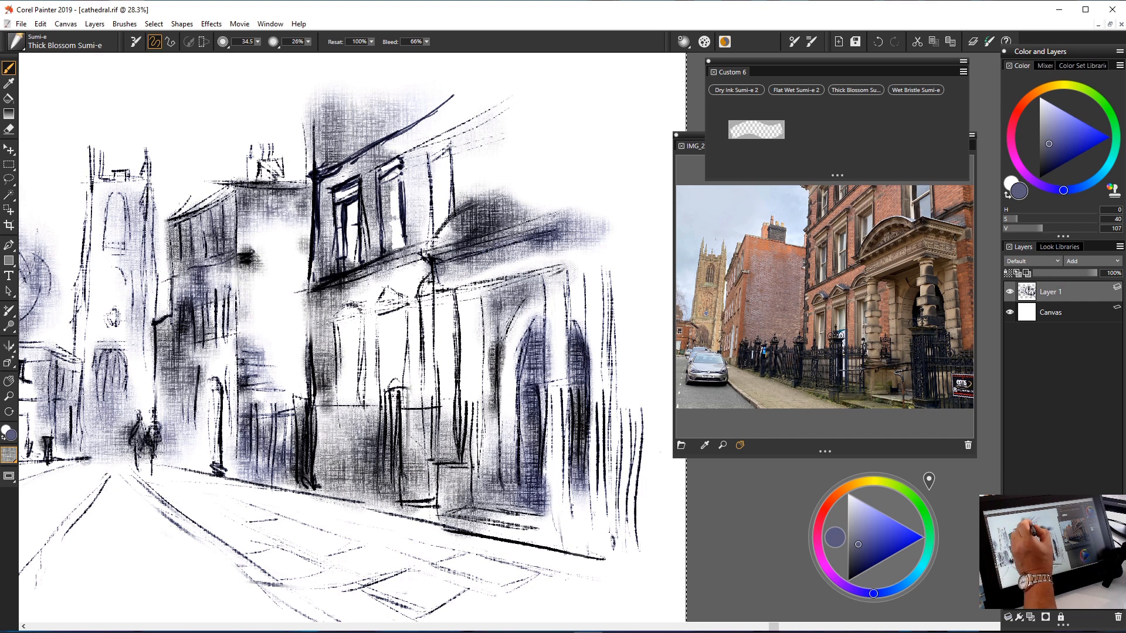
left_click_drag(379, 187, 400, 173)
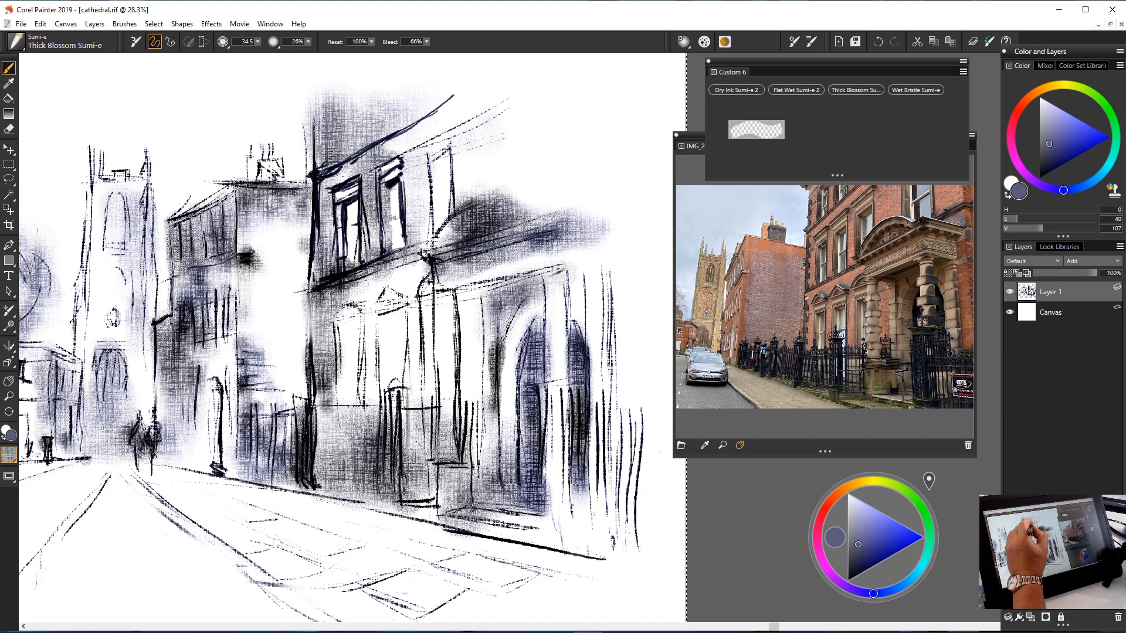
left_click_drag(380, 183, 382, 234)
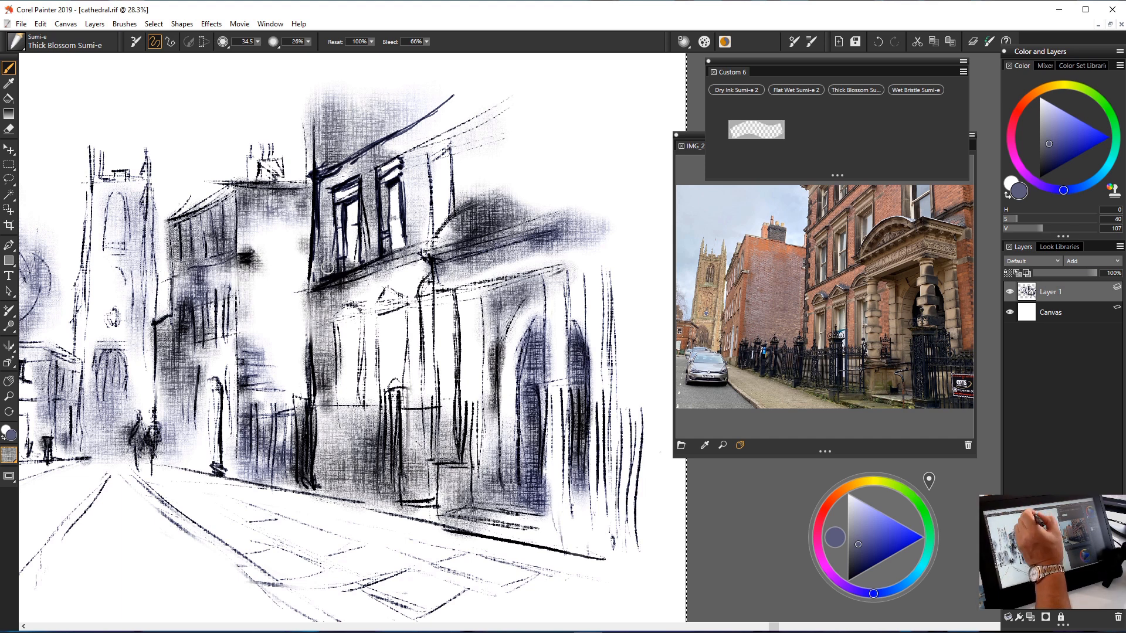
Ink the upper windows' lintels and the third window's frame, and add broken dark marks down the front building's corner edge.
left_click_drag(384, 169, 403, 156)
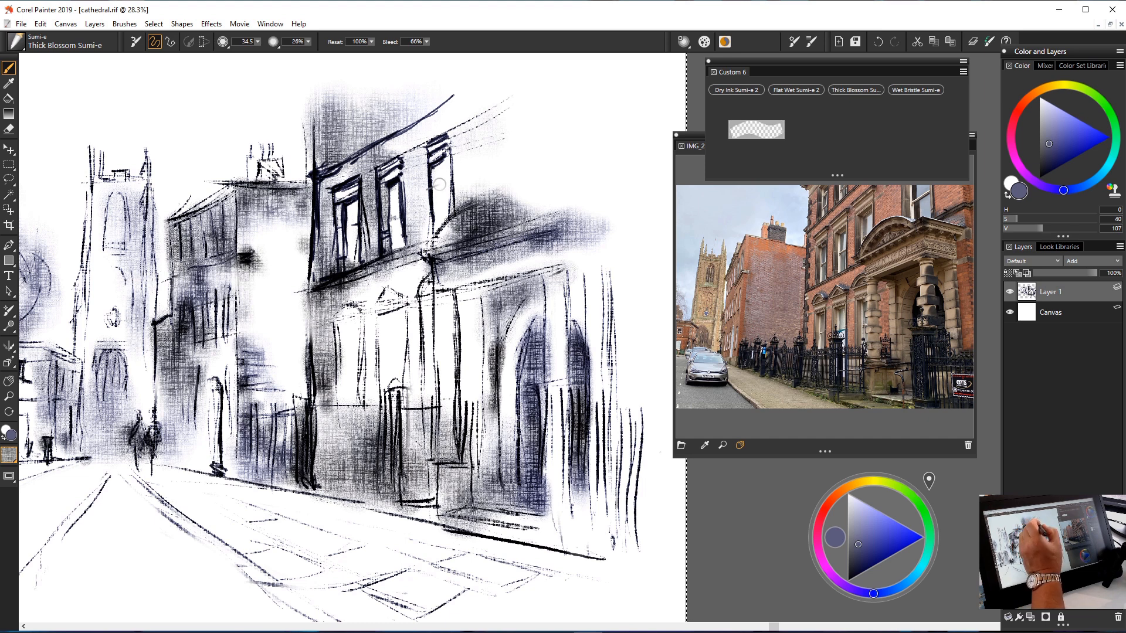
left_click_drag(438, 173, 438, 217)
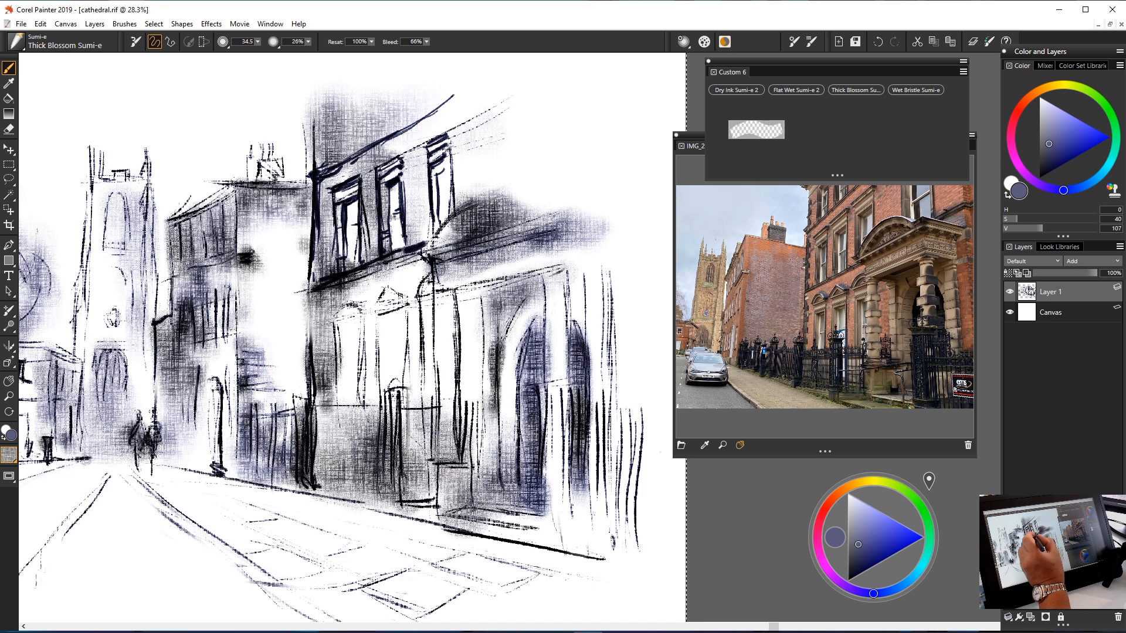
left_click_drag(317, 100, 316, 361)
Ink the two lower windows of the front building with dark side frames, one under an arched hood and one under a triangular pediment.
mouse_move(360, 317)
left_mouse_down()
mouse_move(346, 302)
mouse_move(337, 325)
mouse_move(362, 316)
mouse_move(366, 332)
mouse_move(339, 395)
mouse_move(364, 391)
left_mouse_up()
mouse_move(333, 350)
left_mouse_down()
mouse_move(361, 324)
mouse_move(343, 393)
left_mouse_up()
mouse_move(359, 333)
left_mouse_down()
mouse_move(359, 369)
mouse_move(343, 353)
left_mouse_up()
left_click_drag(376, 311, 406, 303)
mouse_move(387, 287)
left_mouse_down()
mouse_move(409, 302)
mouse_move(376, 308)
left_mouse_up()
mouse_move(390, 295)
left_mouse_down()
mouse_move(380, 311)
mouse_move(406, 318)
left_mouse_up()
left_click_drag(381, 327, 379, 398)
left_click_drag(407, 320, 409, 391)
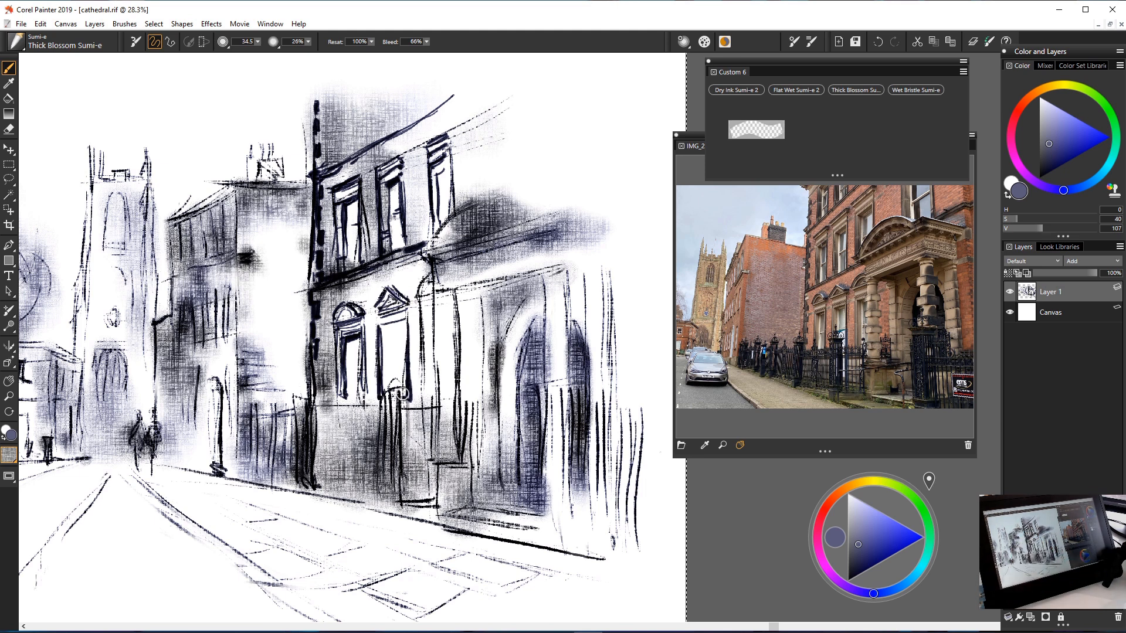
Ink the sloping cornice line above the doorway, and erase light highlights along the curved pediment and cornice with the Block Eraser.
left_click_drag(517, 198, 466, 204)
mouse_move(577, 204)
left_mouse_down()
mouse_move(424, 247)
mouse_move(595, 207)
mouse_move(435, 252)
left_mouse_up()
mouse_move(519, 200)
left_mouse_down()
mouse_move(437, 224)
mouse_move(441, 245)
left_mouse_up()
left_click_drag(437, 285, 599, 230)
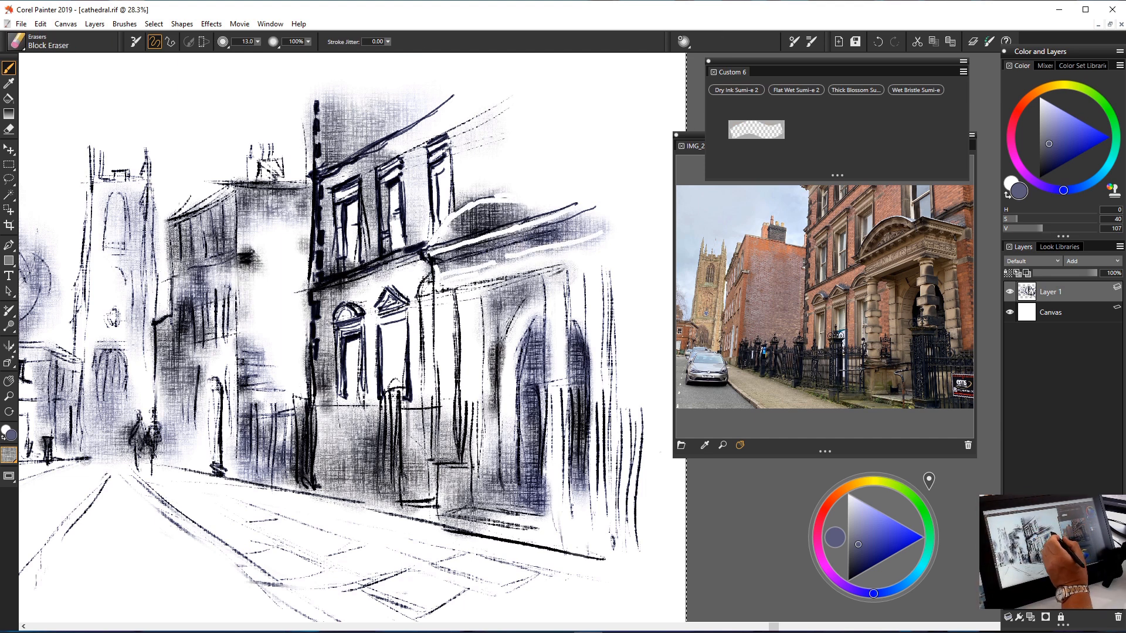
Darken the pediment's outer end with Thick Blossom Sumi-e and dab a row of dark dentils along the doorway cornice.
left_click(856, 90)
mouse_move(525, 205)
left_mouse_down()
mouse_move(445, 231)
mouse_move(589, 190)
left_mouse_up()
left_click(448, 257)
left_click(464, 254)
left_click(484, 248)
left_click(501, 242)
left_click(515, 238)
left_click(547, 227)
left_click(561, 222)
left_click(589, 213)
Reinforce the outer frame edges of the second and third upper windows with dark Thick Blossom Sumi-e strokes.
left_click_drag(450, 148, 459, 206)
left_click_drag(401, 176, 408, 244)
mouse_move(455, 134)
left_mouse_down()
mouse_move(420, 145)
mouse_move(448, 163)
left_mouse_up()
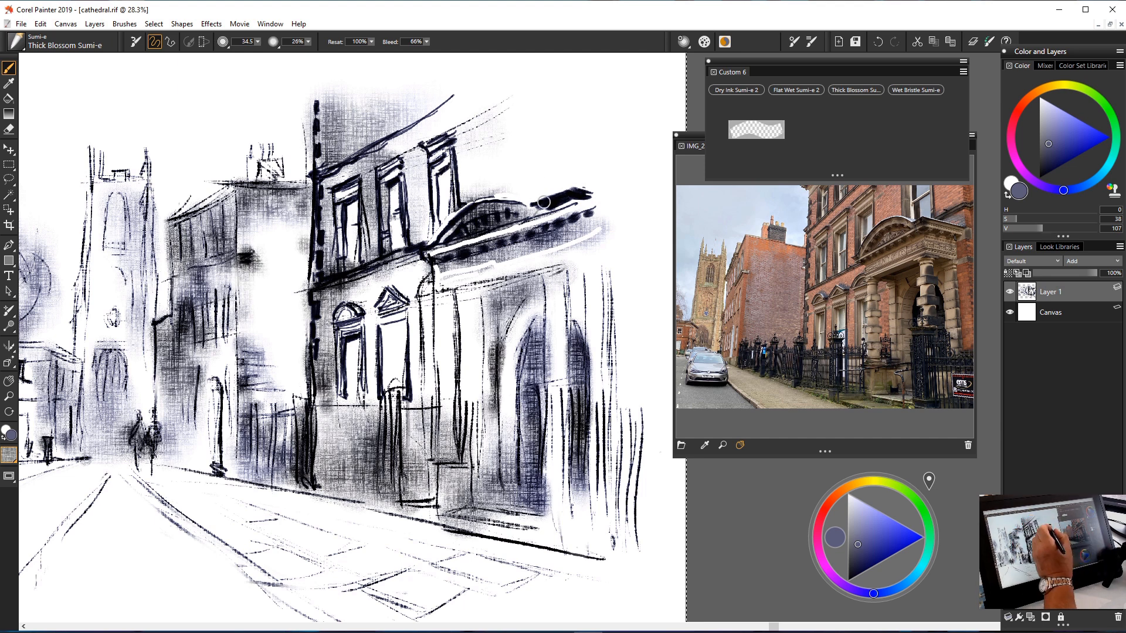
Draw the vertical edges of the large window above the pediment and reinforce the third upper window's frame.
left_click_drag(519, 111, 519, 187)
left_click_drag(566, 109, 568, 192)
mouse_move(451, 138)
left_mouse_down()
mouse_move(458, 207)
mouse_move(457, 159)
left_mouse_up()
Hatch the panes of the three upper windows with Thick Blossom Sumi-e and darken the large window above the pediment.
left_click(855, 89)
left_click_drag(434, 165, 460, 212)
left_click_drag(387, 186, 401, 246)
left_click_drag(339, 195, 361, 265)
mouse_move(437, 152)
left_mouse_down()
mouse_move(460, 168)
mouse_move(460, 211)
mouse_move(460, 176)
left_mouse_up()
left_click_drag(434, 189, 446, 220)
mouse_move(508, 114)
left_mouse_down()
mouse_move(509, 190)
mouse_move(531, 194)
left_mouse_up()
mouse_move(533, 109)
left_mouse_down()
mouse_move(551, 153)
mouse_move(558, 142)
mouse_move(563, 191)
mouse_move(478, 234)
left_mouse_up()
Draw projecting stone blocks down the column on the near side of the lower windows.
mouse_move(589, 220)
left_mouse_down()
mouse_move(513, 270)
mouse_move(434, 267)
mouse_move(434, 308)
mouse_move(455, 292)
mouse_move(463, 317)
left_mouse_up()
mouse_move(446, 324)
left_mouse_down()
mouse_move(441, 354)
mouse_move(462, 350)
left_mouse_up()
left_click_drag(452, 375, 464, 434)
left_click_drag(466, 388, 469, 413)
left_click_drag(426, 343, 428, 356)
mouse_move(437, 404)
left_mouse_down()
mouse_move(433, 388)
mouse_move(447, 419)
left_mouse_up()
Ink the doorway's inner pillar edge, the cornice corner and underside, and the capitals of both columns with Thick Blossom Sumi-e.
left_click(854, 90)
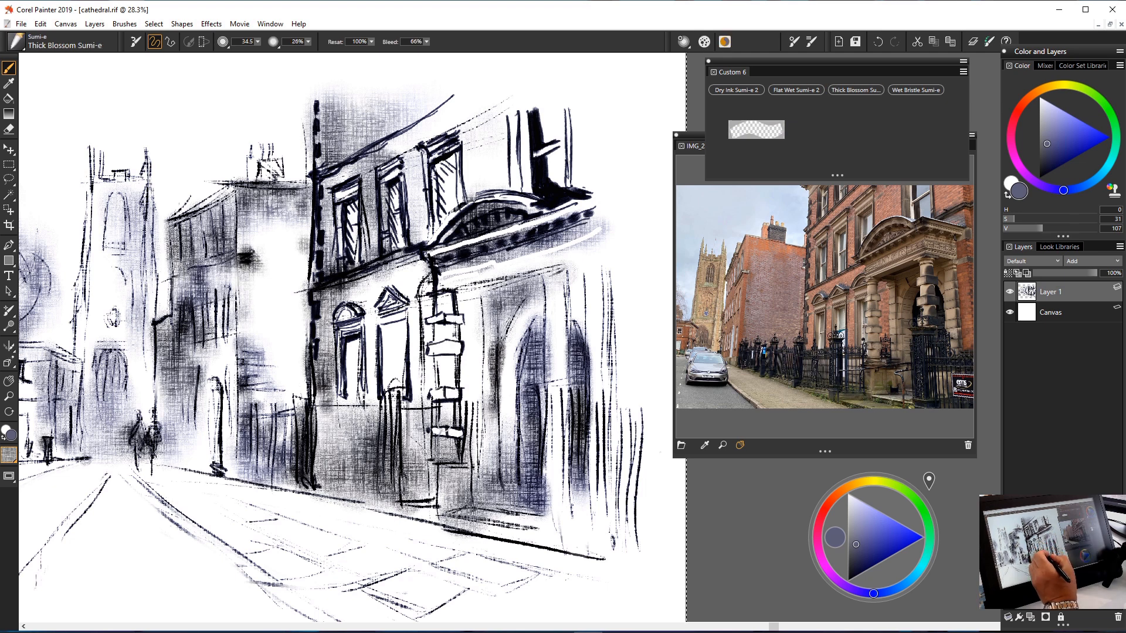
mouse_move(480, 298)
left_mouse_down()
mouse_move(480, 347)
mouse_move(495, 363)
left_mouse_up()
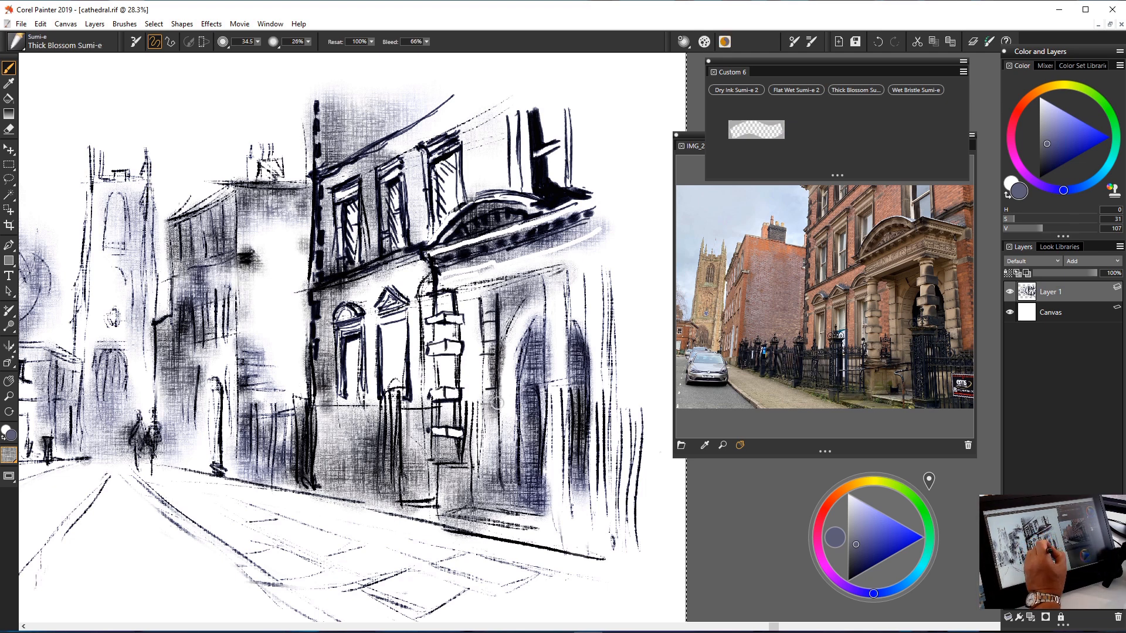
mouse_move(519, 277)
left_mouse_down()
mouse_move(498, 293)
mouse_move(568, 255)
left_mouse_up()
mouse_move(560, 200)
left_mouse_down()
mouse_move(563, 264)
mouse_move(607, 208)
mouse_move(569, 276)
left_mouse_up()
mouse_move(449, 293)
left_mouse_down()
mouse_move(539, 280)
mouse_move(504, 273)
left_mouse_up()
left_click_drag(542, 270, 579, 264)
left_click_drag(428, 289, 451, 289)
mouse_move(450, 308)
left_mouse_down()
mouse_move(484, 285)
mouse_move(466, 289)
left_mouse_up()
Add scrollwork to the cornice end, darken the sides of the first column, and outline the inner arch and nearby railings.
mouse_move(519, 255)
left_mouse_down()
mouse_move(566, 234)
mouse_move(613, 241)
mouse_move(613, 334)
left_mouse_up()
mouse_move(586, 277)
left_mouse_down()
mouse_move(588, 329)
mouse_move(569, 311)
left_mouse_up()
mouse_move(431, 294)
left_mouse_down()
mouse_move(459, 297)
mouse_move(461, 457)
left_mouse_up()
left_click_drag(493, 290, 514, 494)
mouse_move(478, 390)
left_mouse_down()
mouse_move(466, 422)
mouse_move(488, 463)
left_mouse_up()
left_click_drag(428, 403, 433, 422)
Draw the stone joints across the inner pillar and the curved arch of the doorway.
left_click_drag(482, 309, 495, 312)
mouse_move(480, 341)
left_mouse_down()
mouse_move(496, 343)
mouse_move(496, 358)
left_mouse_up()
mouse_move(509, 321)
left_mouse_down()
mouse_move(530, 332)
mouse_move(540, 316)
left_mouse_up()
mouse_move(501, 355)
left_mouse_down()
mouse_move(519, 357)
mouse_move(518, 389)
left_mouse_up()
left_click_drag(499, 440, 516, 443)
Build the outer doorway column with dark stacked blocks and edges, and touch up the block shadows on the first column.
left_click_drag(557, 290, 572, 335)
left_click_drag(540, 340, 578, 349)
left_click_drag(541, 388, 568, 401)
left_click_drag(538, 432, 570, 444)
left_click_drag(543, 304, 570, 306)
left_click_drag(568, 339, 543, 340)
left_click_drag(547, 392, 564, 395)
left_click_drag(564, 279, 560, 380)
mouse_move(454, 377)
left_mouse_down()
mouse_move(460, 397)
mouse_move(435, 403)
left_mouse_up()
Fill the doorway opening behind the outer column with dark Thick Blossom Sumi-e strokes.
left_click(855, 89)
left_click_drag(529, 387, 521, 437)
left_click_drag(537, 389, 533, 440)
left_click_drag(526, 434, 526, 469)
left_click_drag(540, 431, 540, 485)
left_click_drag(579, 347, 580, 484)
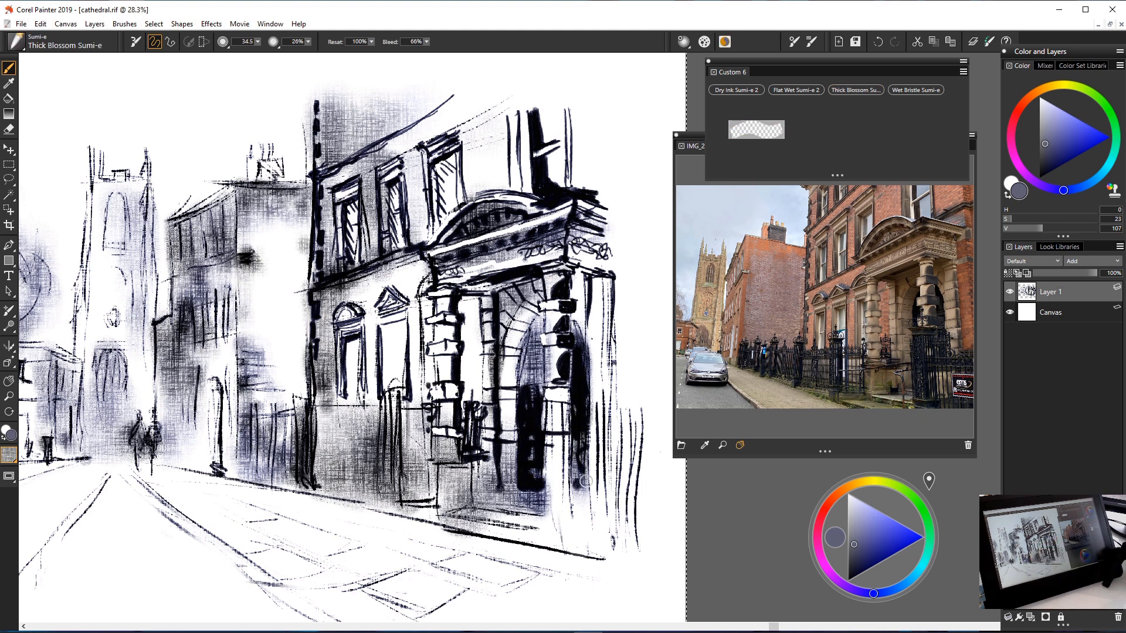
Darken the outer column's edge, then outline the far-end pillar and add its horizontal stone joints.
left_click_drag(538, 339, 536, 392)
left_click_drag(619, 278, 620, 366)
left_click_drag(592, 303, 612, 305)
mouse_move(591, 319)
left_mouse_down()
mouse_move(612, 321)
mouse_move(611, 338)
left_mouse_up()
left_click_drag(592, 352, 613, 354)
left_click_drag(592, 387, 614, 388)
mouse_move(592, 402)
left_mouse_down()
mouse_move(621, 413)
mouse_move(576, 448)
left_mouse_up()
left_click_drag(257, 42, 252, 43)
key("ctrl+z")
left_click_drag(582, 403, 583, 489)
key("ctrl+z")
Ink the dark vertical railings in front of the outer column and far-end pillar with Thick Blossom Sumi-e.
left_click(855, 90)
mouse_move(576, 402)
left_mouse_down()
mouse_move(573, 494)
mouse_move(607, 521)
left_mouse_up()
mouse_move(606, 401)
left_mouse_down()
mouse_move(614, 529)
mouse_move(625, 526)
left_mouse_up()
left_click_drag(634, 403, 636, 540)
left_click_drag(639, 388, 642, 521)
left_click_drag(564, 396, 559, 525)
left_click_drag(556, 397, 554, 511)
mouse_move(547, 399)
left_mouse_down()
mouse_move(545, 509)
mouse_move(586, 500)
left_mouse_up()
Block in the solid dark plinth at the foot of the outer railings, undoing and repainting its last strokes.
mouse_move(584, 500)
left_mouse_down()
mouse_move(597, 478)
mouse_move(553, 535)
left_mouse_up()
mouse_move(588, 499)
left_mouse_down()
mouse_move(581, 550)
mouse_move(557, 563)
mouse_move(585, 557)
left_mouse_up()
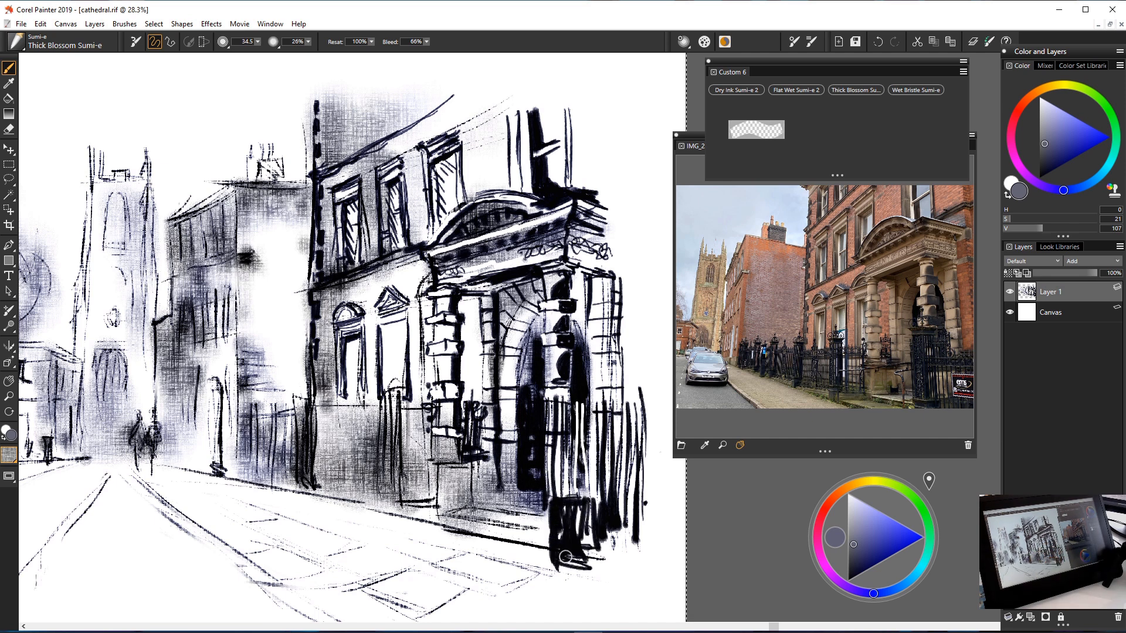
key("ctrl+z")
key("ctrl+z")
mouse_move(553, 517)
left_mouse_down()
mouse_move(564, 546)
mouse_move(582, 551)
left_mouse_up()
left_click_drag(552, 550, 588, 557)
Ink the dark post base and vertical railings beneath the lower windows beside the first column.
left_click_drag(368, 499, 399, 516)
left_click_drag(396, 400, 394, 504)
mouse_move(384, 405)
left_mouse_down()
mouse_move(381, 498)
mouse_move(406, 508)
left_mouse_up()
left_click_drag(421, 402, 412, 500)
left_click_drag(421, 411, 422, 499)
left_click_drag(433, 411, 425, 492)
Erase light handrails on both sides of the entrance steps with the Block Eraser, adding a dark accent between them.
left_click(755, 129)
mouse_move(405, 455)
left_mouse_down()
mouse_move(495, 438)
mouse_move(382, 512)
left_mouse_up()
left_click(856, 91)
left_click_drag(477, 452, 543, 536)
left_click(756, 129)
left_click_drag(519, 458, 544, 534)
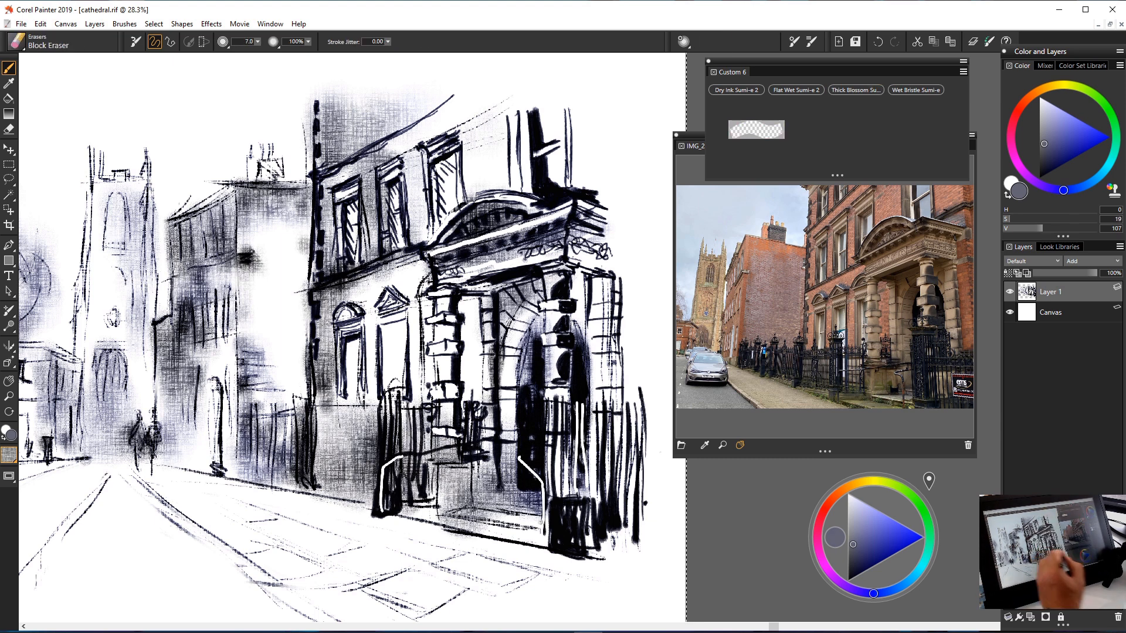
Erase a curled white finial on top of the outer railing post with the Block Eraser, with dark Thick Blossom Sumi-e accents.
left_click(855, 90)
left_click_drag(558, 394, 563, 405)
left_click(756, 129)
mouse_move(589, 388)
left_mouse_down()
mouse_move(591, 402)
mouse_move(565, 403)
left_mouse_up()
left_click(856, 91)
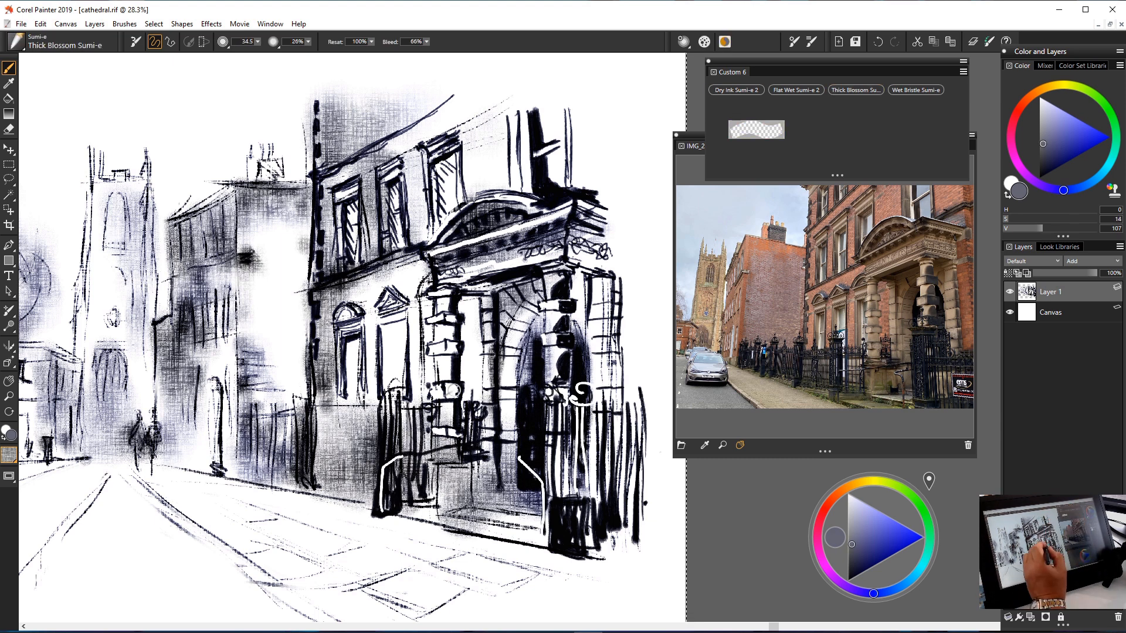
Ink the entrance steps and the small wall and railing details beside them with Thick Blossom Sumi-e.
left_click_drag(473, 391, 483, 406)
left_click_drag(471, 462, 471, 497)
left_click_drag(482, 459, 483, 501)
mouse_move(508, 490)
left_mouse_down()
mouse_move(540, 495)
mouse_move(535, 507)
left_mouse_up()
mouse_move(443, 516)
left_mouse_down()
mouse_move(524, 513)
mouse_move(444, 530)
left_mouse_up()
left_click_drag(453, 532, 491, 538)
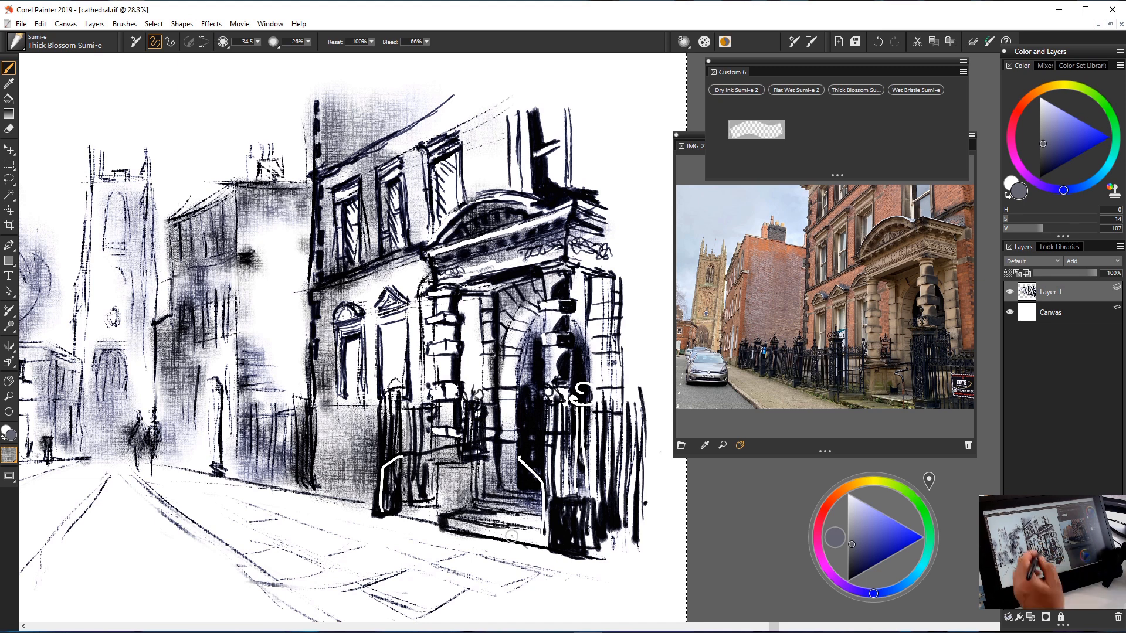
Add textured grey tone over the front building's columns, walls and upper windows with Wet Bristle Sumi-e.
left_click(915, 90)
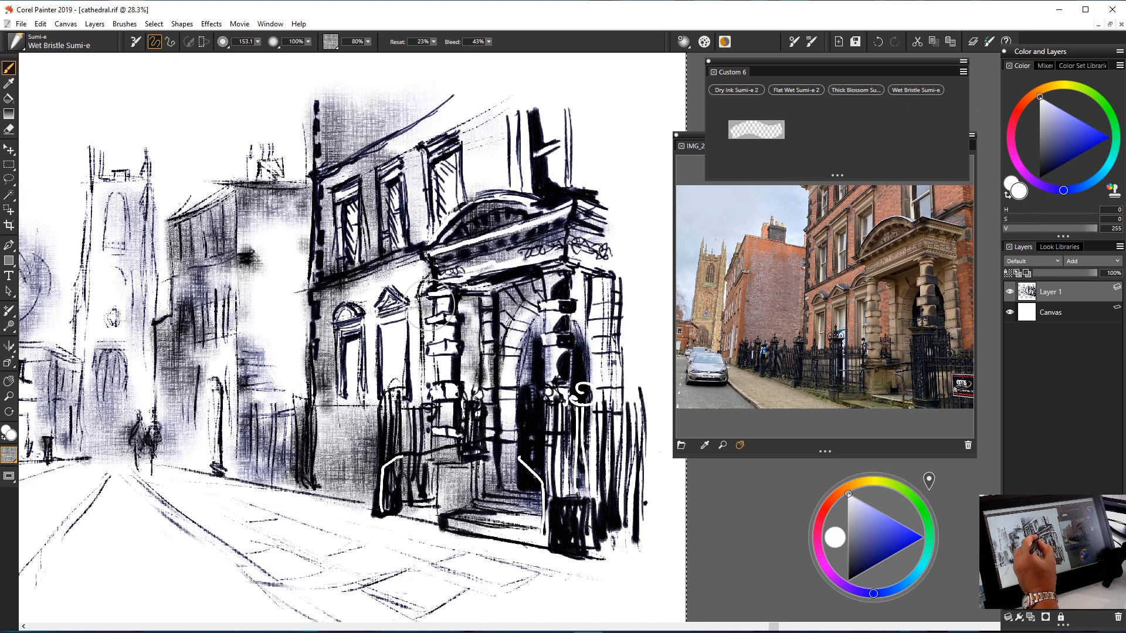
mouse_move(347, 311)
left_mouse_down()
mouse_move(418, 273)
mouse_move(542, 293)
mouse_move(509, 329)
left_mouse_up()
left_click_drag(455, 295, 450, 421)
left_click_drag(585, 282, 580, 376)
mouse_move(620, 301)
left_mouse_down()
mouse_move(638, 399)
mouse_move(628, 397)
left_mouse_up()
mouse_move(373, 321)
left_mouse_down()
mouse_move(399, 317)
mouse_move(417, 170)
left_mouse_up()
mouse_move(498, 153)
left_mouse_down()
mouse_move(543, 102)
mouse_move(530, 165)
left_mouse_up()
left_click_drag(490, 154, 448, 192)
Shade the pavement, the foot of the front building and the base of the church with Wet Bristle Sumi-e.
key("ctrl+minus")
key("ctrl+minus")
key("ctrl+minus")
left_click_drag(420, 515, 474, 519)
left_click_drag(422, 478, 550, 500)
mouse_move(310, 450)
left_mouse_down()
mouse_move(405, 488)
mouse_move(392, 516)
left_mouse_up()
left_click_drag(292, 383, 271, 426)
left_click_drag(338, 406, 317, 438)
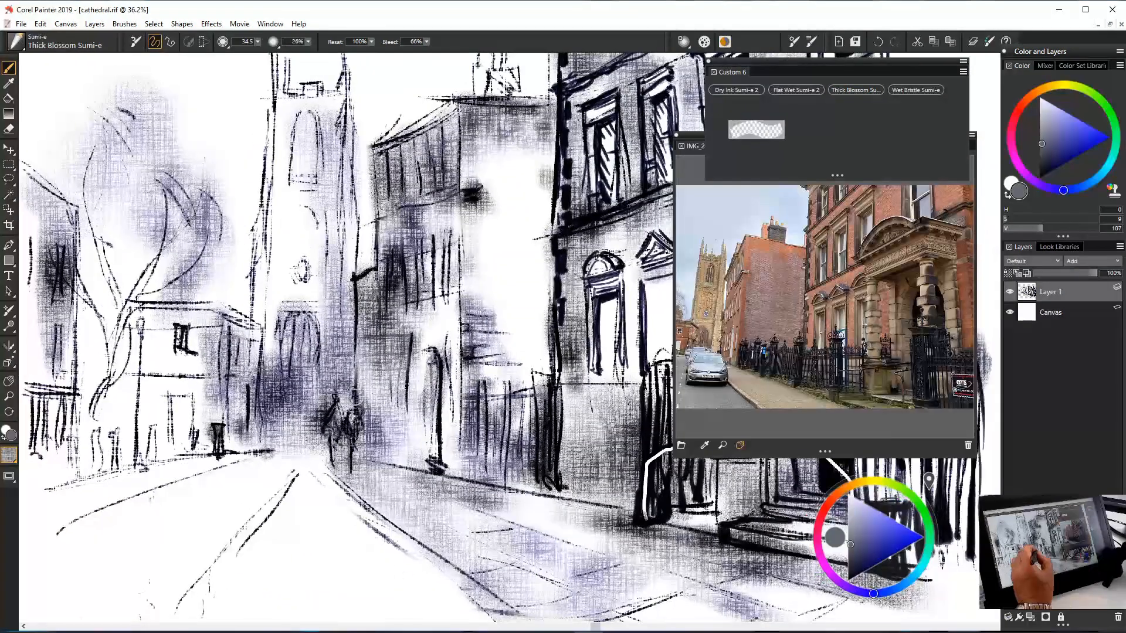
Darken the two walking figures and the start of the kerb with Thick Blossom Sumi-e.
left_click_drag(355, 392, 350, 466)
left_click_drag(334, 411, 337, 466)
left_click_drag(340, 478, 369, 510)
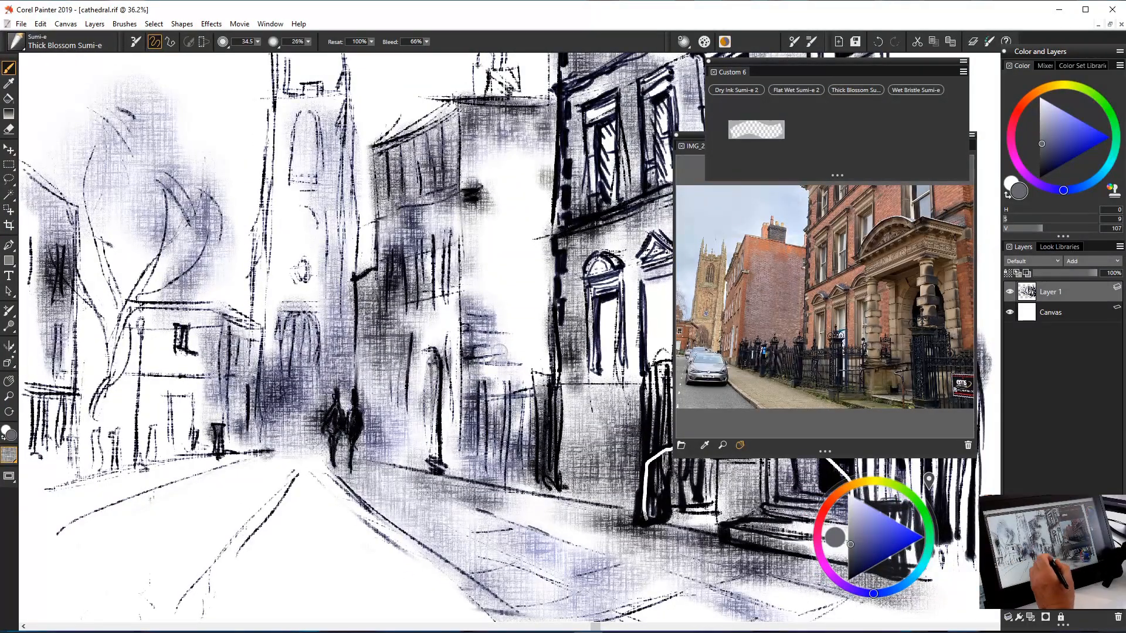
Ink dark railings and posts along the pavement from the front building back to the middle building.
left_click_drag(550, 392, 595, 445)
left_click_drag(595, 387, 633, 486)
mouse_move(604, 361)
left_mouse_down()
mouse_move(615, 404)
mouse_move(594, 476)
left_mouse_up()
left_click_drag(508, 373, 510, 467)
mouse_move(483, 378)
left_mouse_down()
mouse_move(482, 467)
mouse_move(484, 381)
mouse_move(436, 460)
left_mouse_up()
mouse_move(399, 356)
left_mouse_down()
mouse_move(398, 414)
mouse_move(385, 411)
left_mouse_up()
Strengthen the middle building's upper corner and roofline with dark strokes.
left_click_drag(442, 123, 444, 171)
mouse_move(460, 105)
left_mouse_down()
mouse_move(462, 199)
mouse_move(392, 136)
left_mouse_up()
left_click_drag(532, 103, 412, 100)
Reinforce the church tower's edges, arched doorway and round window with dark strokes.
mouse_move(353, 287)
left_mouse_down()
mouse_move(381, 274)
mouse_move(359, 353)
left_mouse_up()
left_click_drag(318, 314, 318, 377)
left_click_drag(304, 264, 299, 281)
left_click_drag(351, 116, 353, 190)
left_click_drag(261, 256, 252, 319)
Ink the tree's trunk and branches and the roofline of the low house beside it.
left_click_drag(122, 301, 98, 402)
left_click_drag(135, 362, 117, 376)
left_click_drag(82, 323, 112, 367)
left_click_drag(75, 246, 108, 276)
left_click_drag(234, 268, 182, 285)
scroll(216, 473, "down", 5)
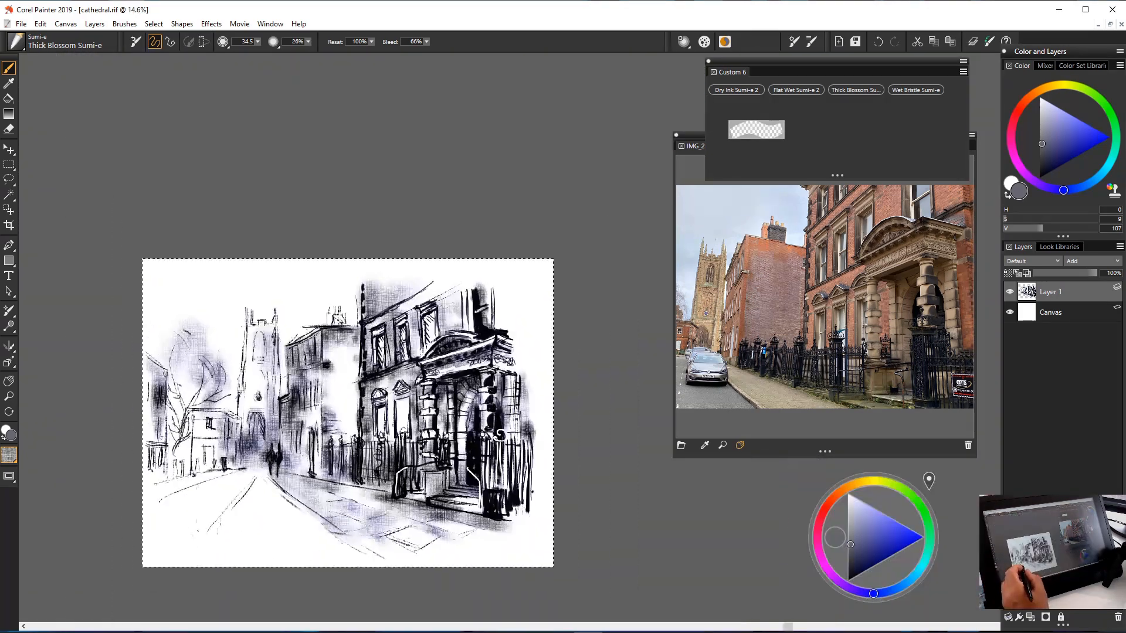
Add dark accents to the tree, the road edge and the distant railings with Thick Blossom Sumi-e.
scroll(141, 536, "up", 3)
left_click_drag(181, 331, 181, 388)
mouse_move(317, 442)
left_mouse_down()
mouse_move(295, 476)
mouse_move(164, 482)
left_mouse_up()
left_click_drag(341, 396, 341, 411)
left_click_drag(354, 399, 350, 436)
left_click(855, 89)
scroll(331, 450, "up", 5)
left_click_drag(352, 359, 342, 385)
Shade the road and pavement foreground with broad Wet Bristle Sumi-e strokes.
left_click_drag(352, 431, 205, 557)
left_click_drag(329, 463, 451, 586)
left_click_drag(568, 458, 147, 621)
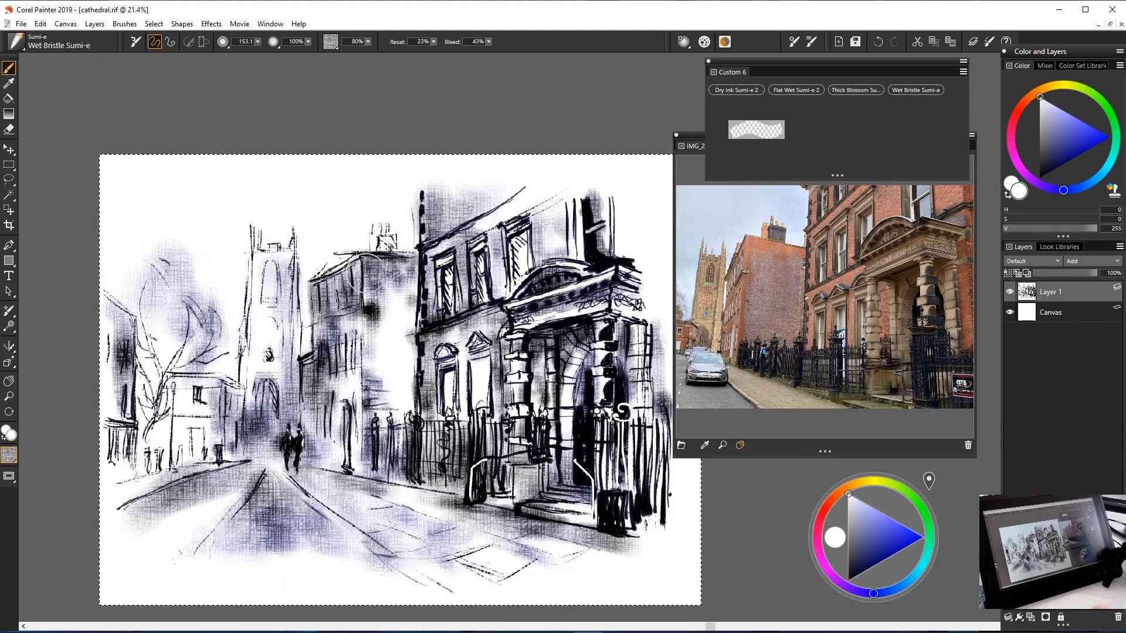
Ink the double kerb line along the pavement with dark strokes and erase a light strip along it with the Block Eraser.
left_click_drag(322, 504, 356, 534)
left_click_drag(305, 481, 390, 562)
left_click_drag(355, 527, 402, 562)
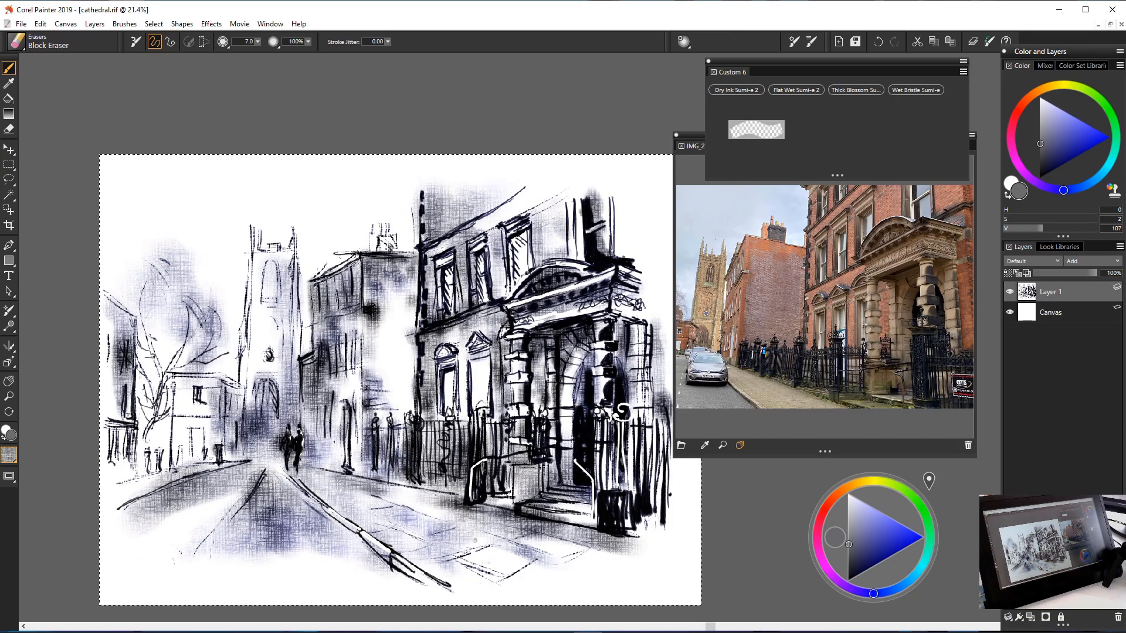
left_click_drag(358, 527, 276, 463)
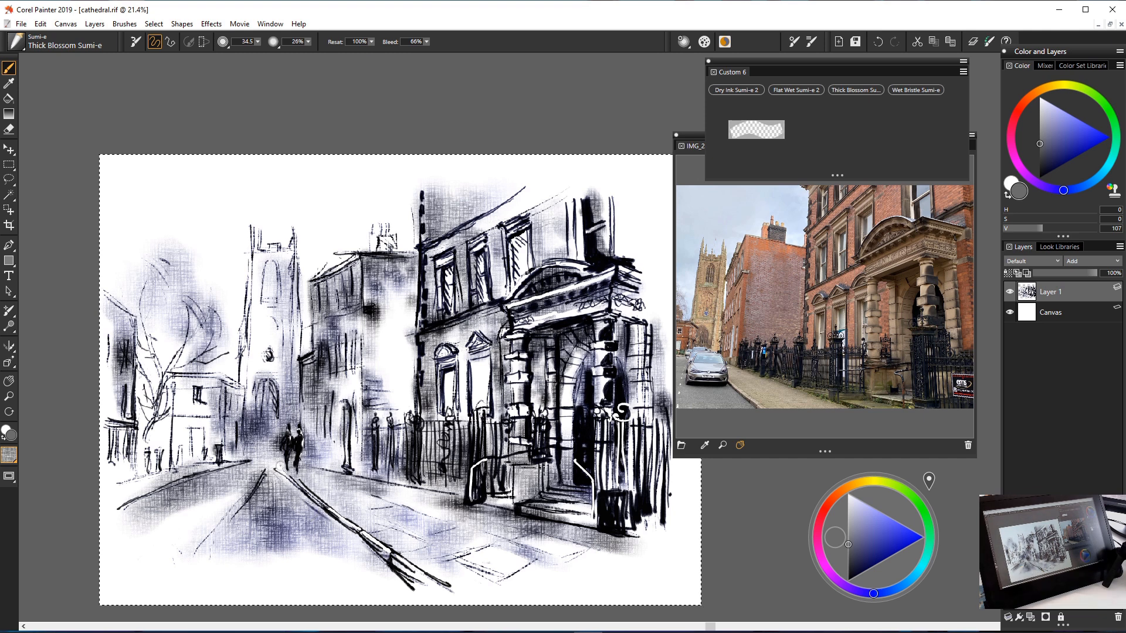
Darken the middle building's chimney, roofline and vertical edge with Thick Blossom Sumi-e.
left_click_drag(365, 308, 364, 383)
left_click_drag(313, 278, 296, 349)
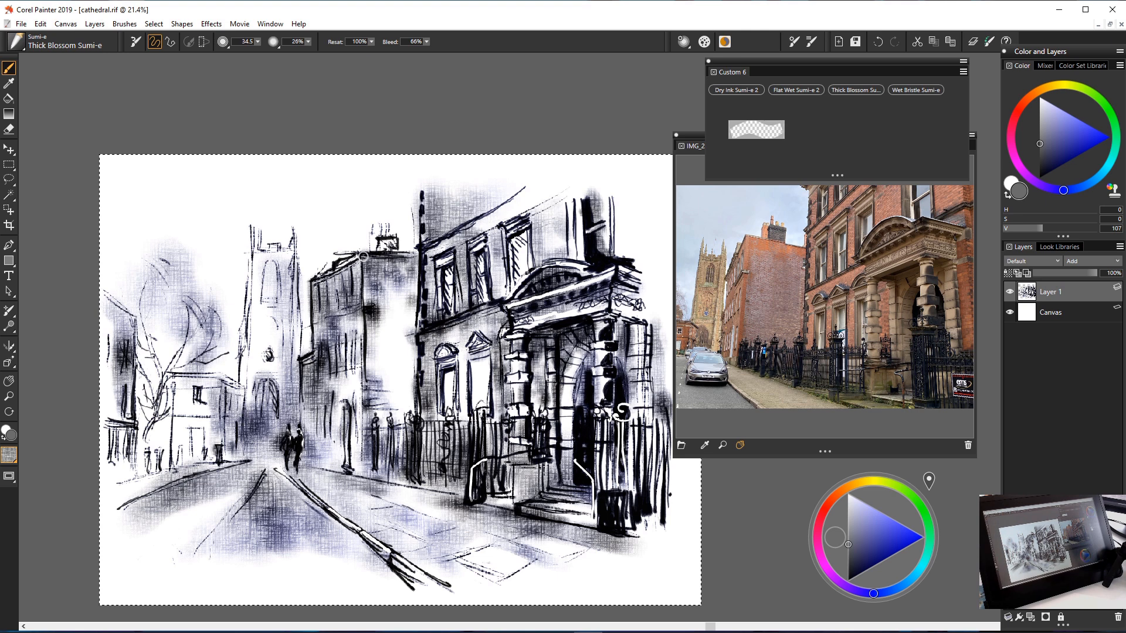
Ink the roofline, walls, window and door details of the low house beside the tree.
mouse_move(192, 397)
left_mouse_down()
mouse_move(221, 408)
mouse_move(226, 431)
left_mouse_up()
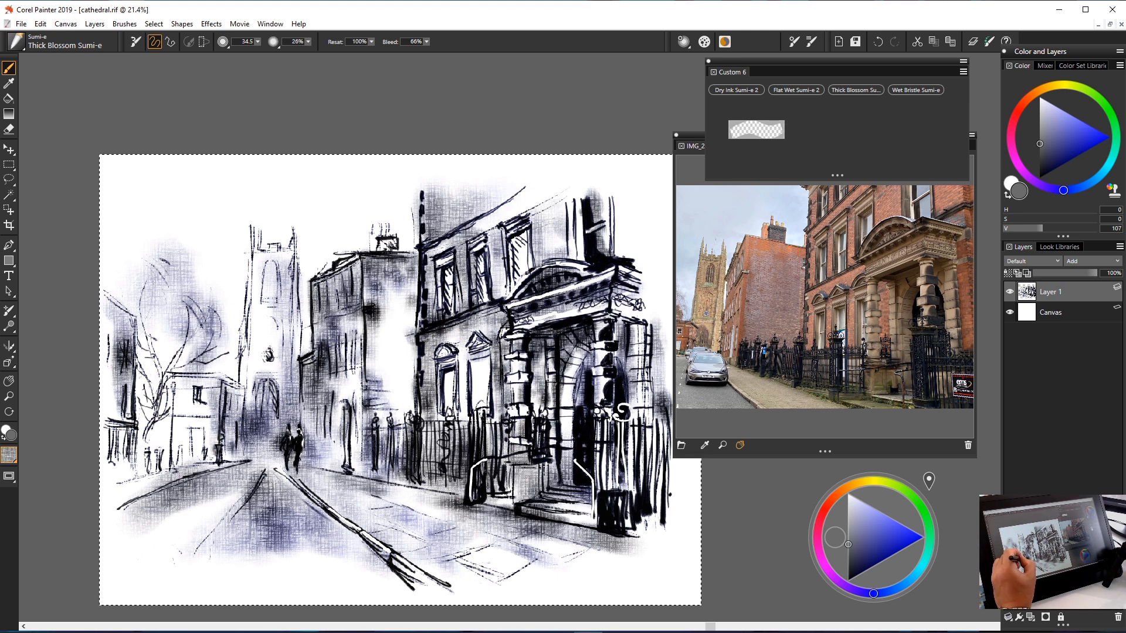
mouse_move(170, 373)
left_mouse_down()
mouse_move(223, 376)
mouse_move(236, 402)
left_mouse_up()
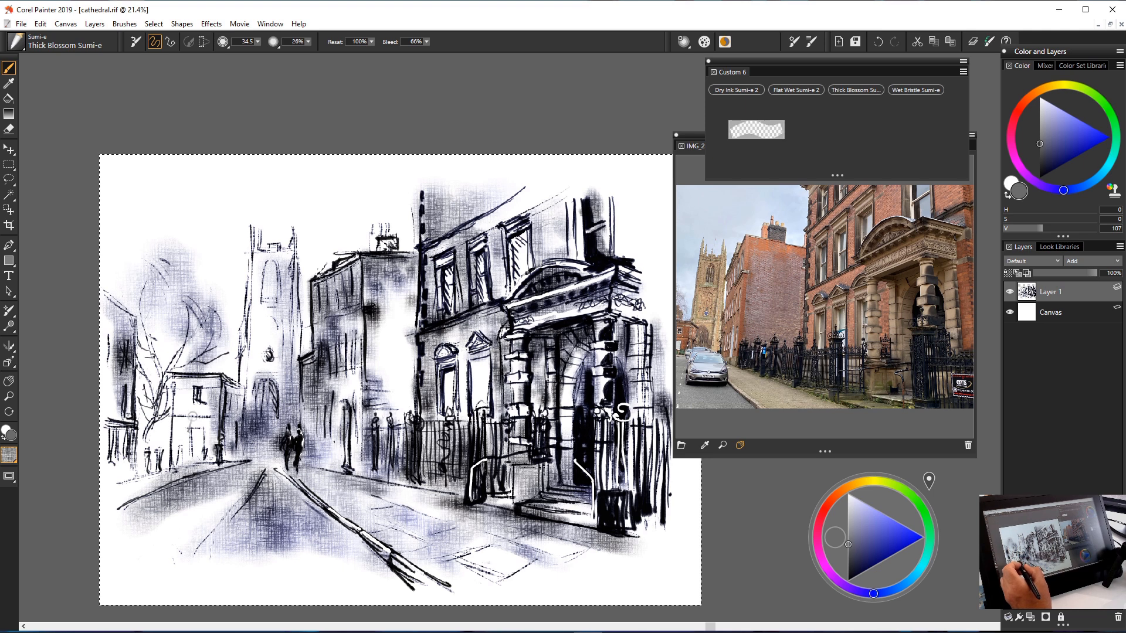
left_click_drag(198, 411, 215, 427)
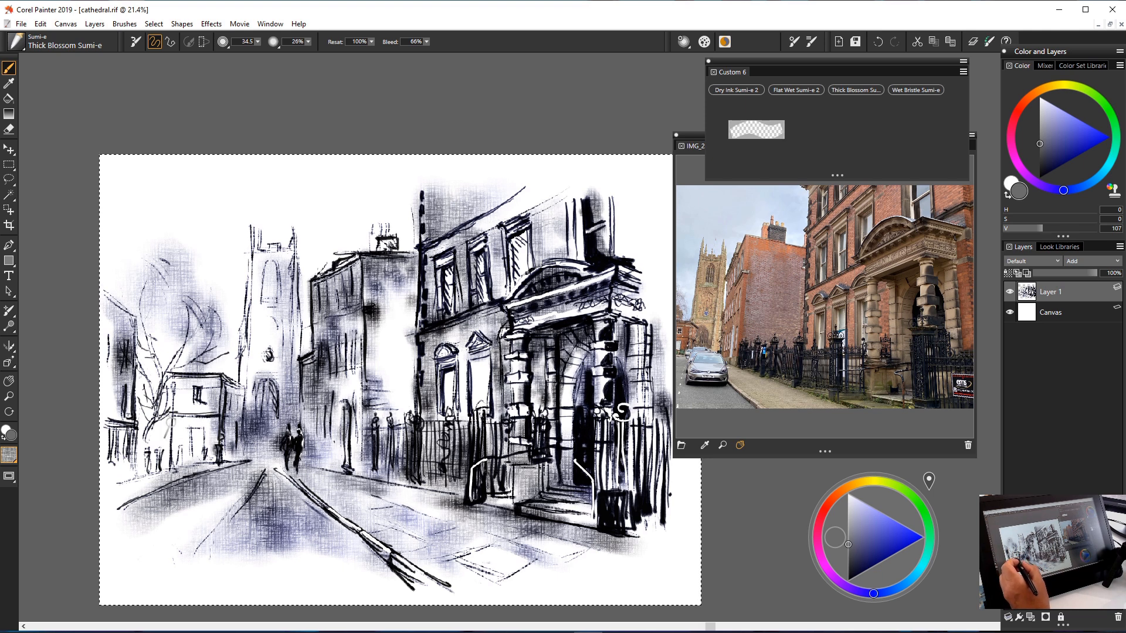
left_click_drag(190, 431, 202, 453)
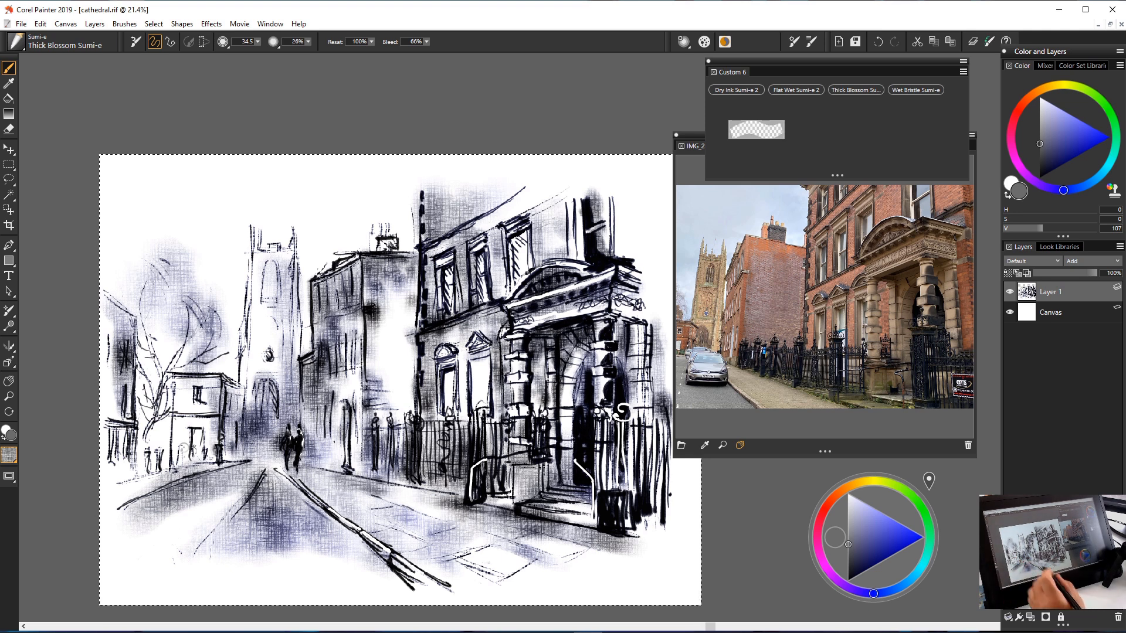
Add loose dark accents along the kerb and road edge with Thick Blossom Sumi-e and sign the sketch in its lower left corner.
right_click(388, 454)
left_click(375, 437)
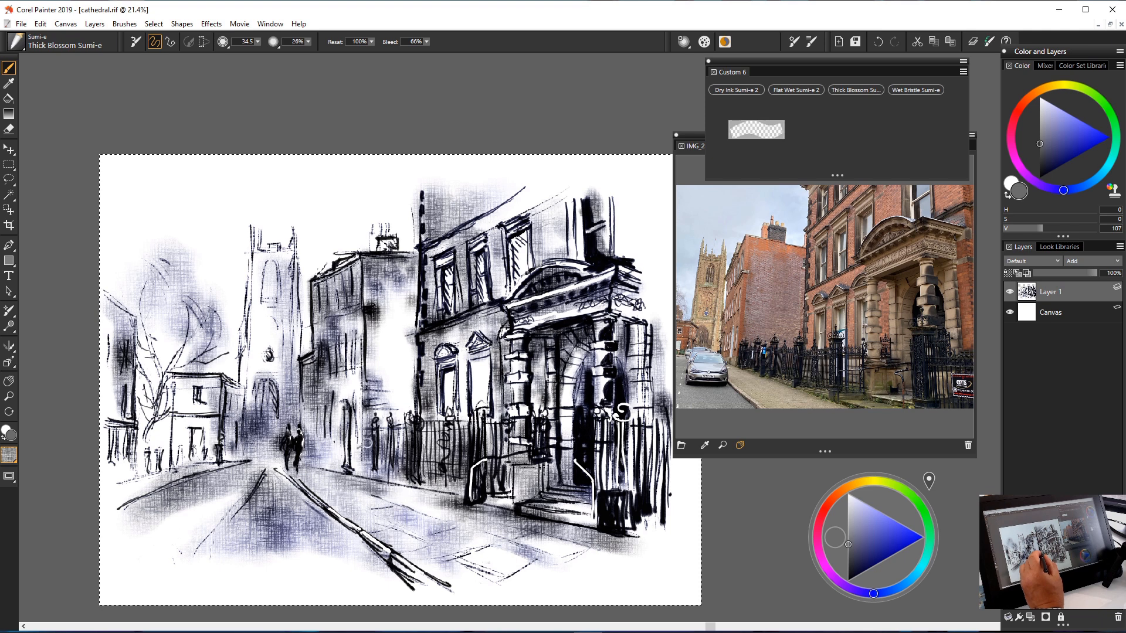
left_click_drag(409, 476, 413, 489)
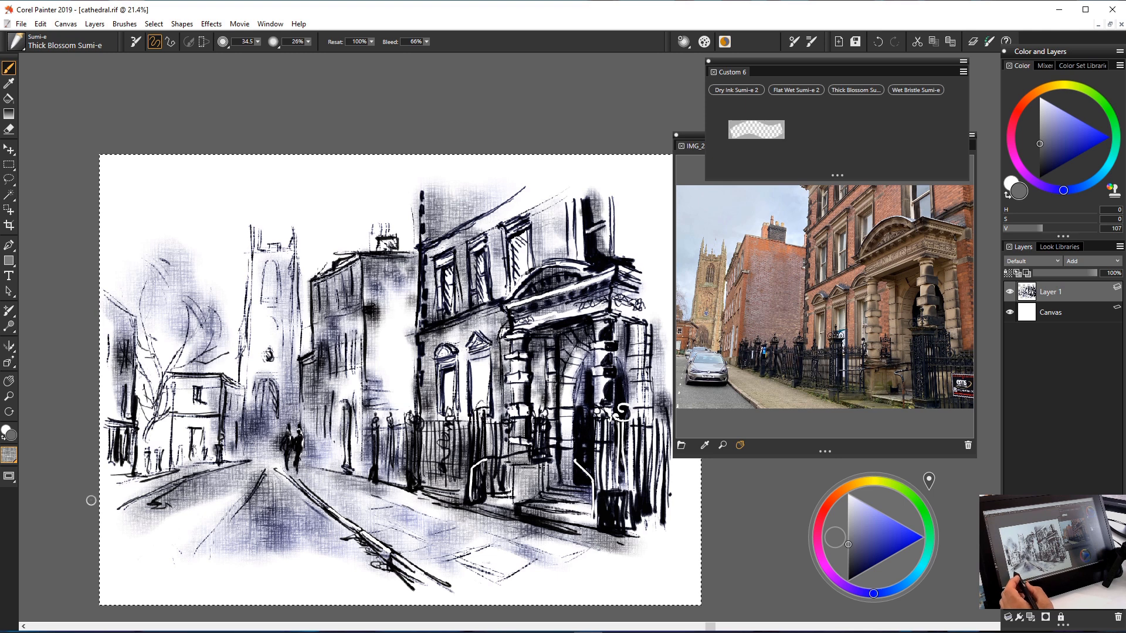
left_click_drag(156, 502, 162, 506)
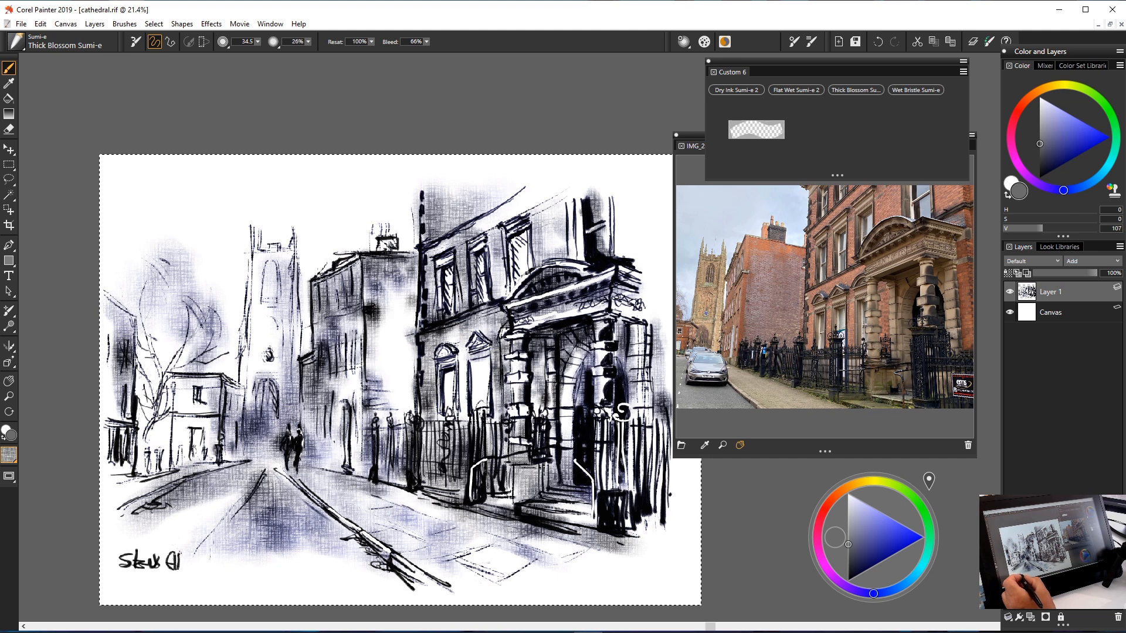
mouse_move(185, 553)
left_mouse_down()
mouse_move(187, 566)
mouse_move(209, 562)
left_mouse_up()
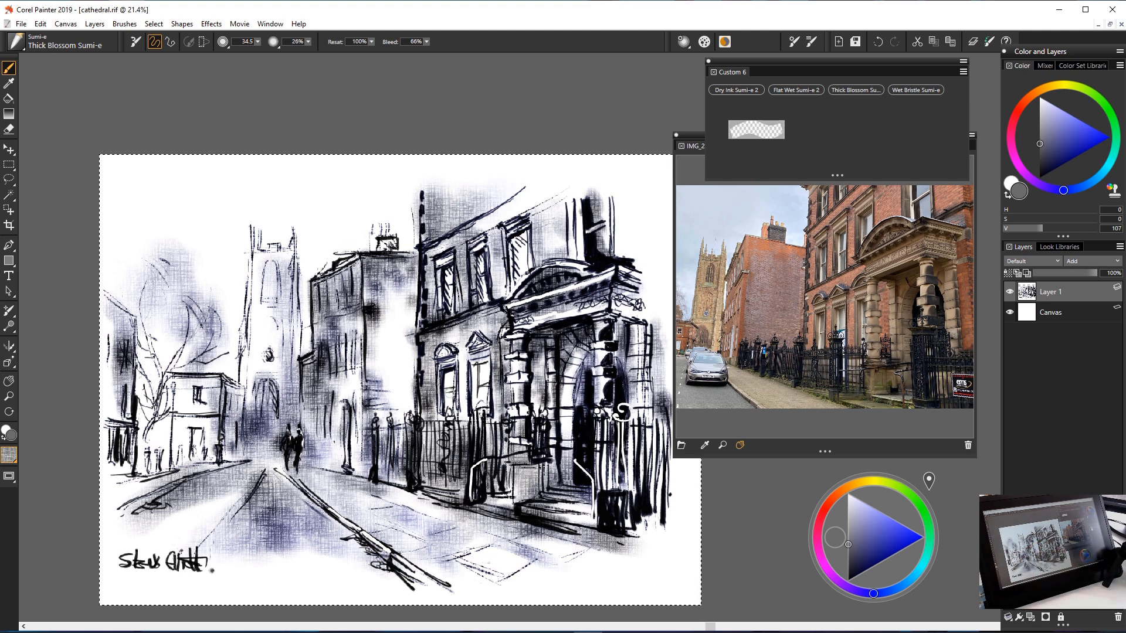
Soften the side wall of the middle building with white Wet Bristle Sumi-e strokes.
left_click(915, 89)
left_click(847, 493)
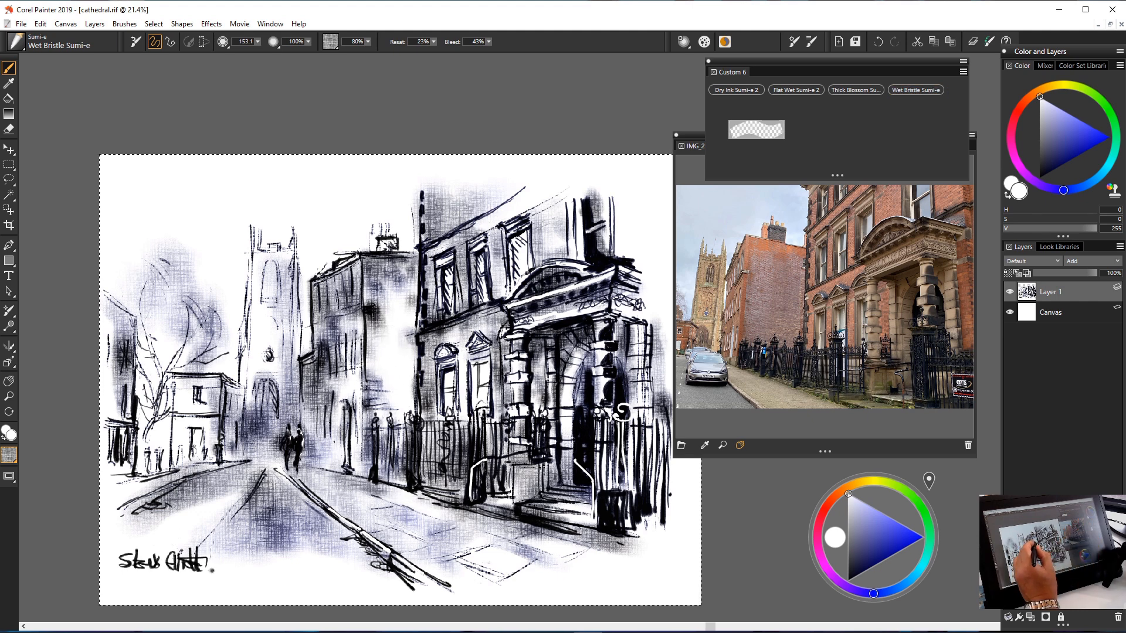
mouse_move(379, 357)
left_mouse_down()
mouse_move(389, 284)
mouse_move(403, 286)
mouse_move(374, 296)
mouse_move(376, 397)
left_mouse_up()
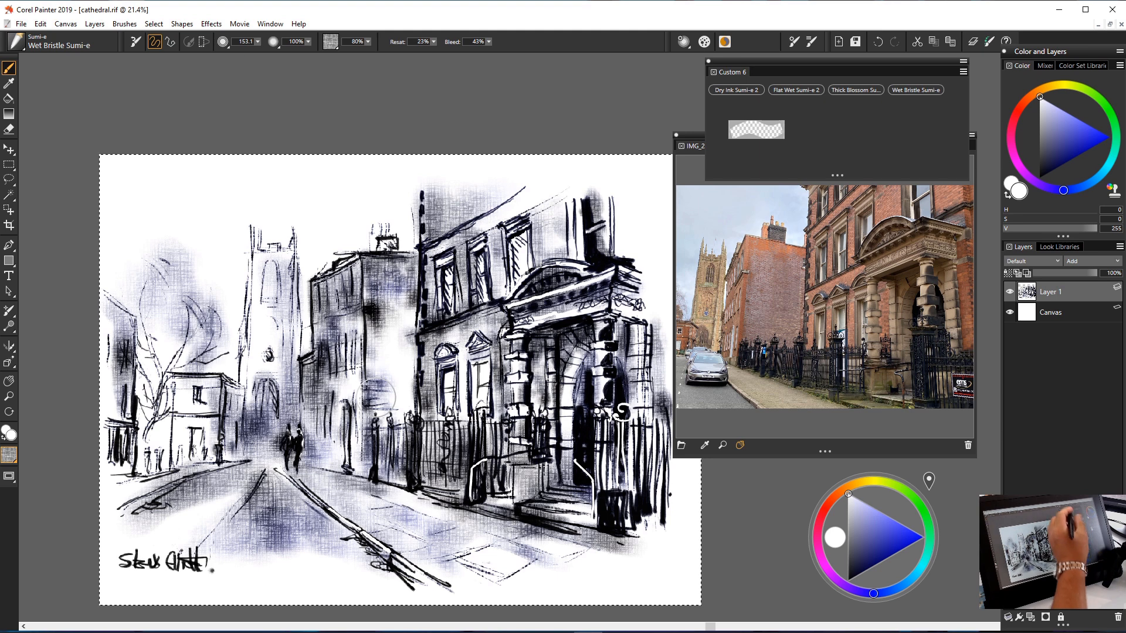
Erase vertical light strips on the middle building's upper street-side facade with the Block Eraser.
left_click(756, 129)
left_click_drag(359, 263, 356, 312)
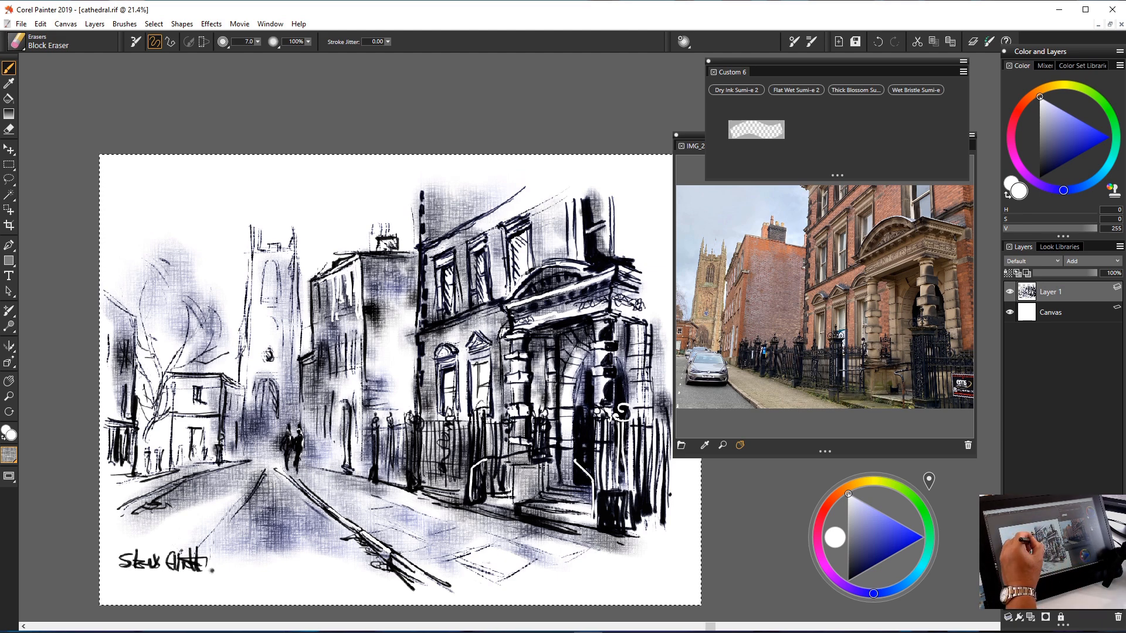
scroll(369, 359, "up", 5)
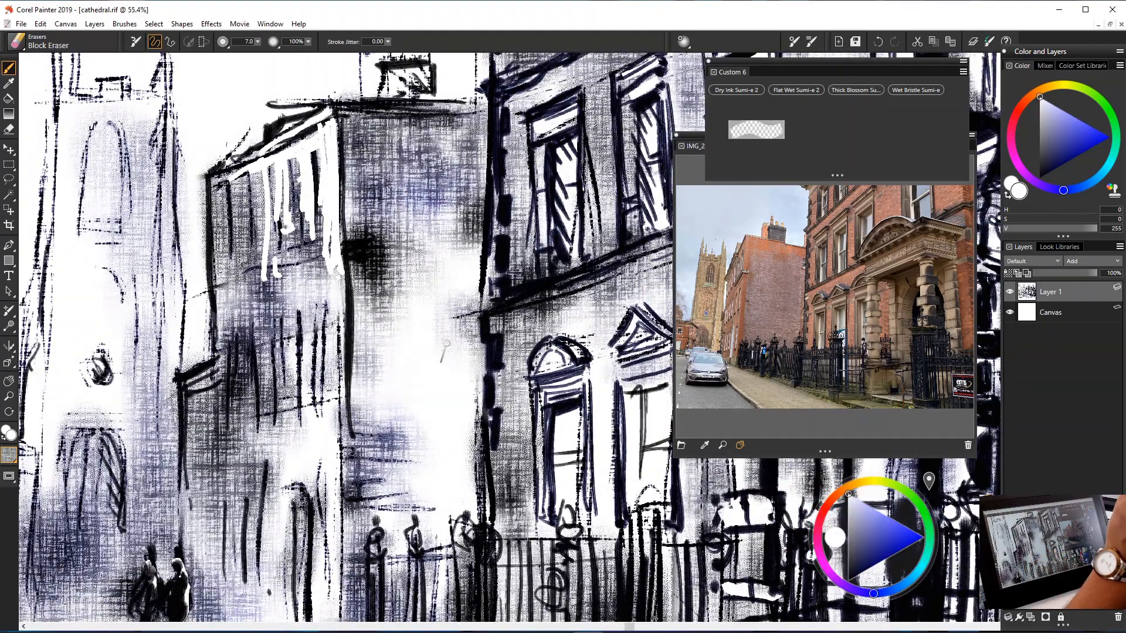
left_click_drag(259, 169, 265, 281)
left_click_drag(266, 218, 270, 270)
left_click_drag(274, 190, 276, 278)
left_click_drag(304, 145, 326, 262)
left_click_drag(340, 200, 340, 226)
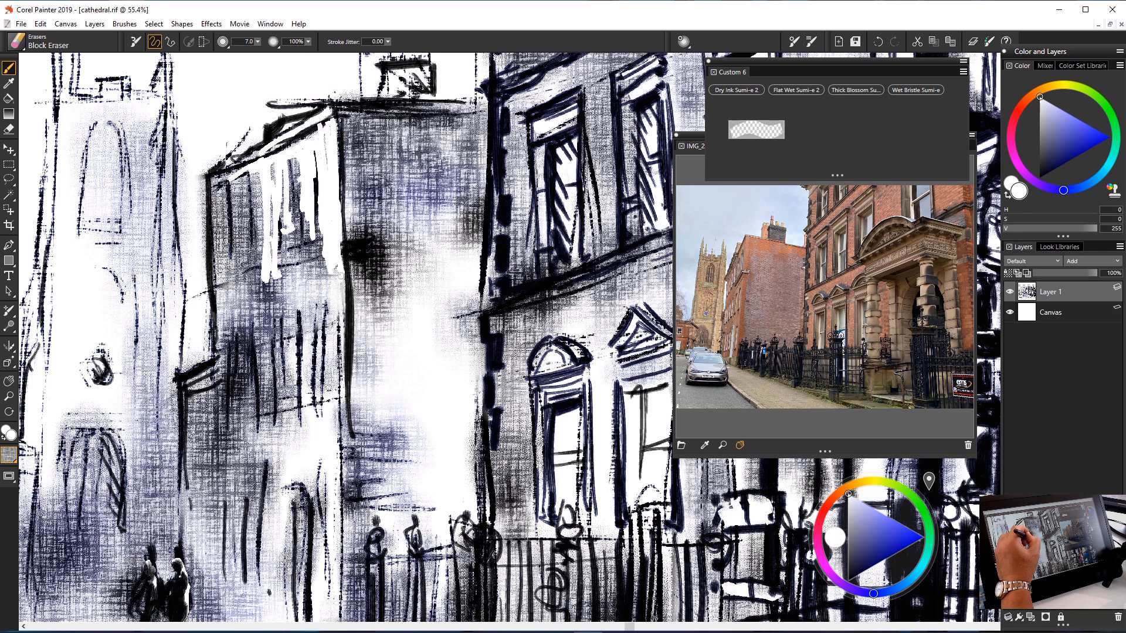
Blend the erased strips into the middle building's facade with broad Wet Bristle Sumi-e strokes.
left_click(915, 89)
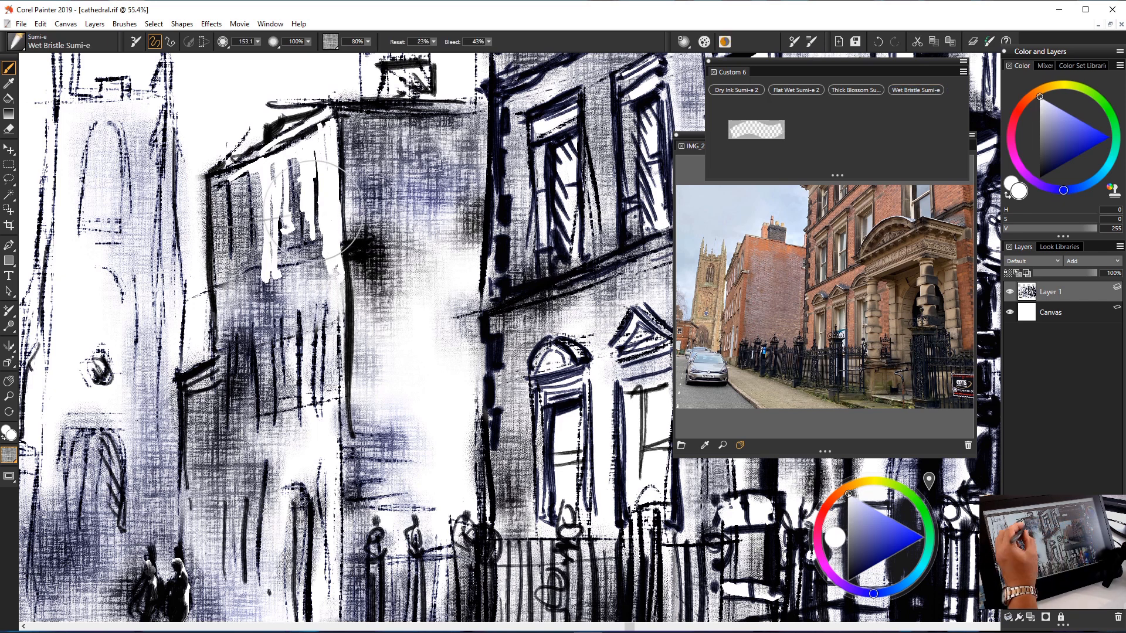
left_click_drag(305, 199, 339, 279)
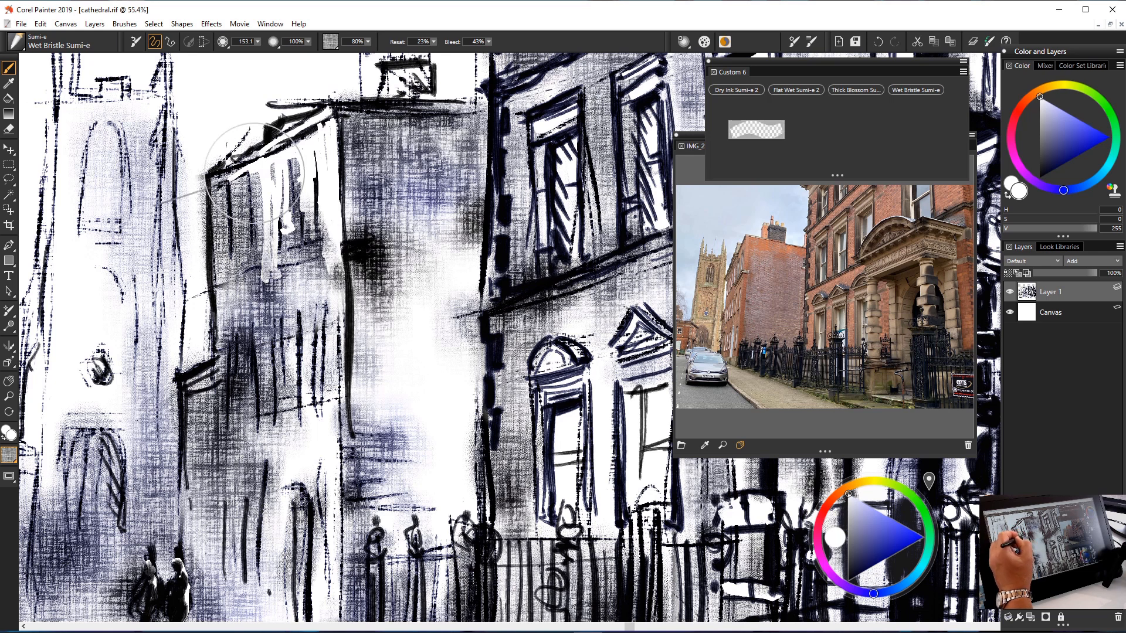
left_click_drag(324, 214, 363, 244)
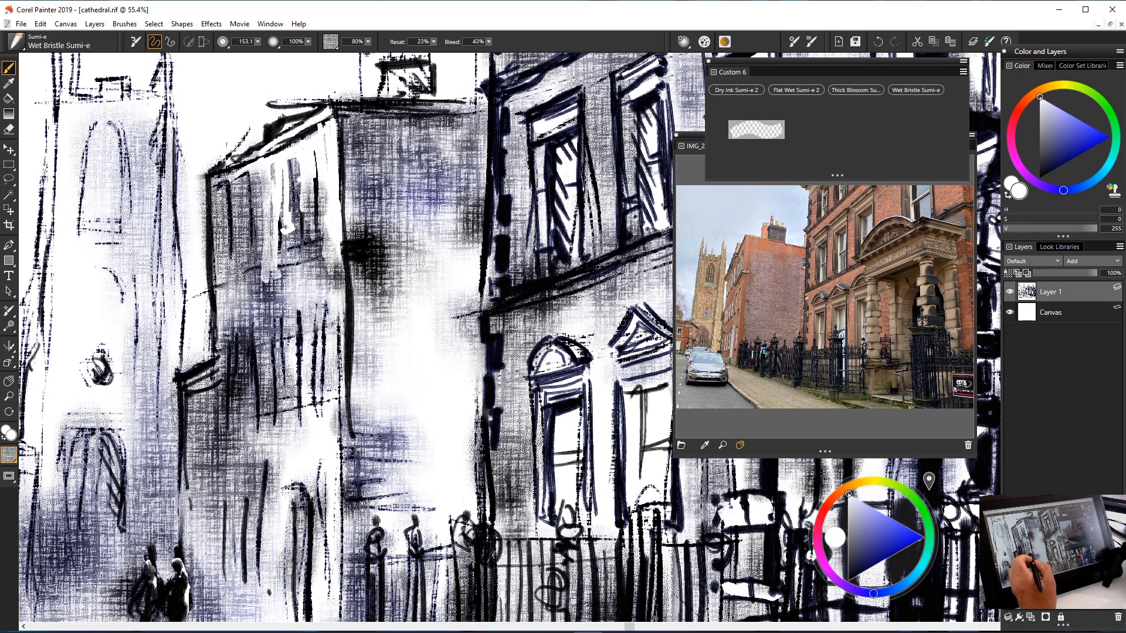
scroll(340, 337, "down", 10)
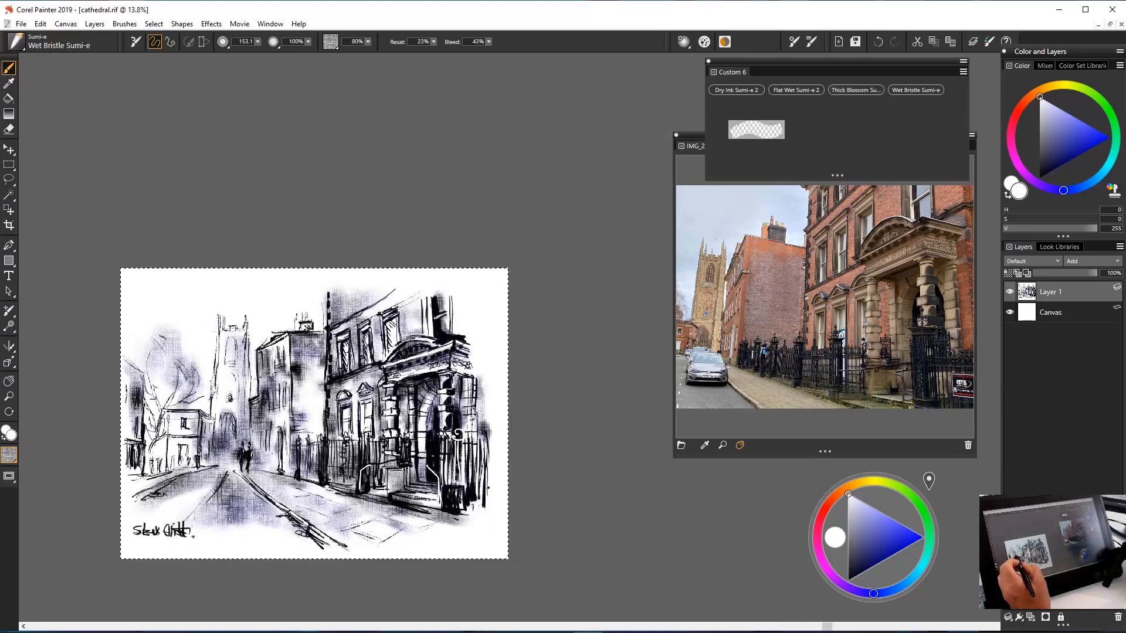
Set the Wet Bristle Sumi-e size to 38.1 and brush along the upper left side of the cathedral tower.
left_click_drag(208, 465, 291, 420)
scroll(291, 421, "up", 1)
scroll(293, 443, "down", 1)
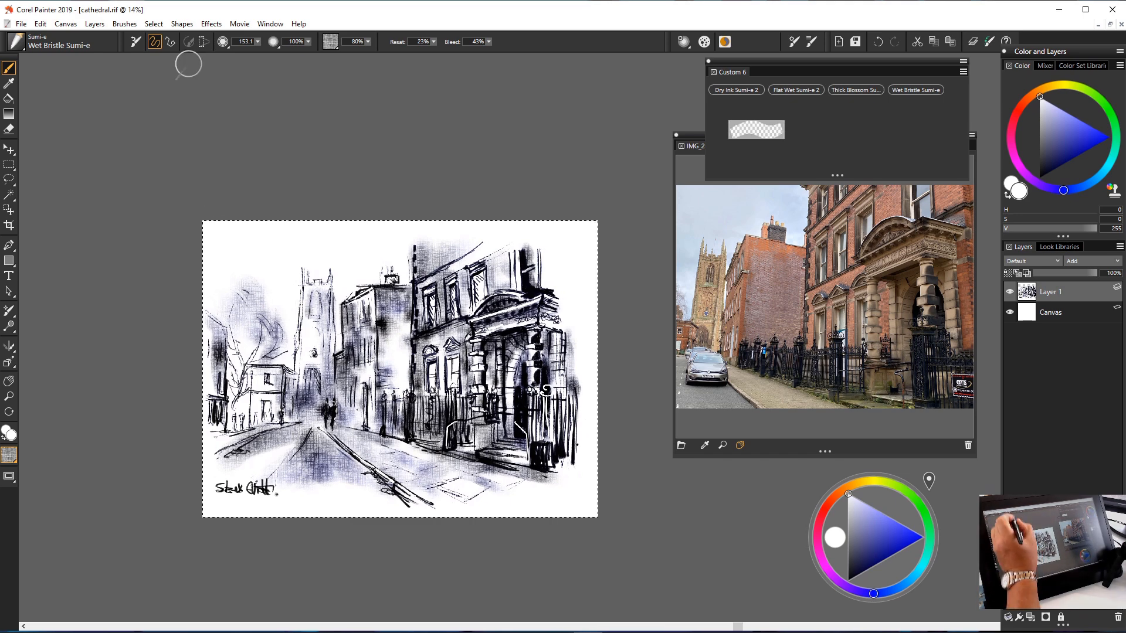
mouse_move(248, 42)
left_mouse_down()
mouse_move(270, 53)
mouse_move(245, 54)
mouse_move(258, 54)
left_mouse_up()
left_click(257, 42)
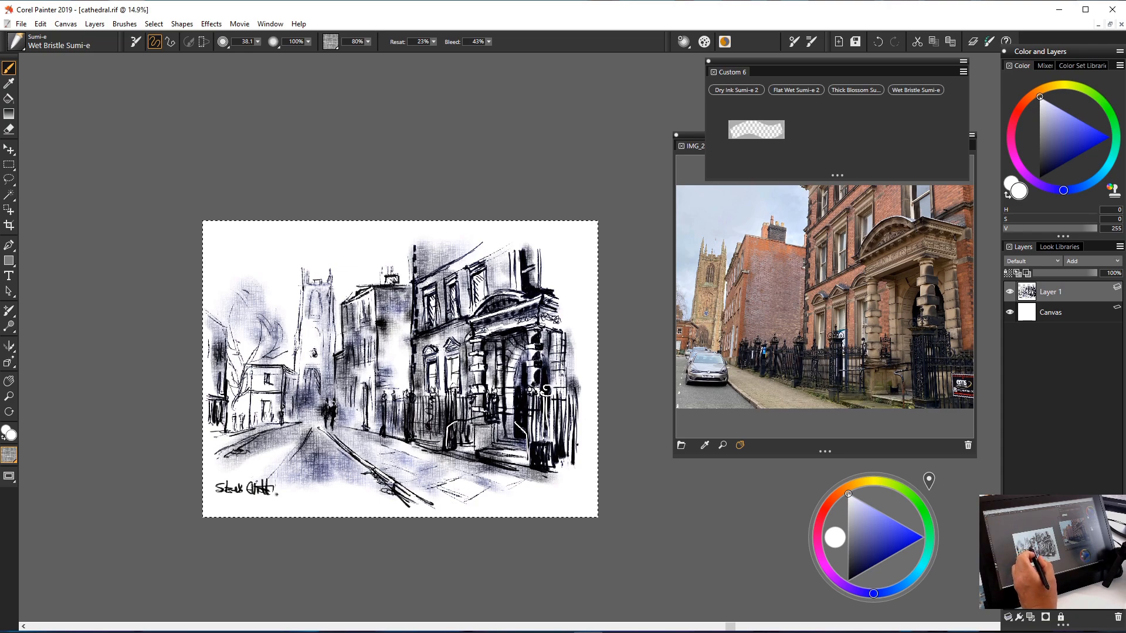
scroll(293, 348, "up", 3)
scroll(267, 211, "up", 3)
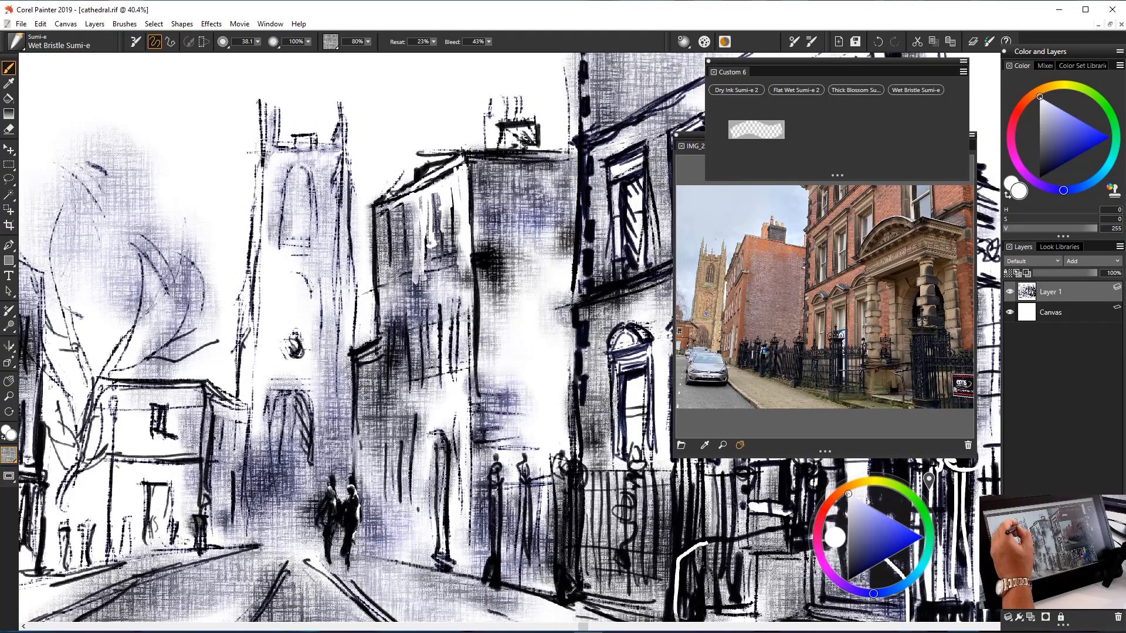
left_click_drag(266, 185, 257, 254)
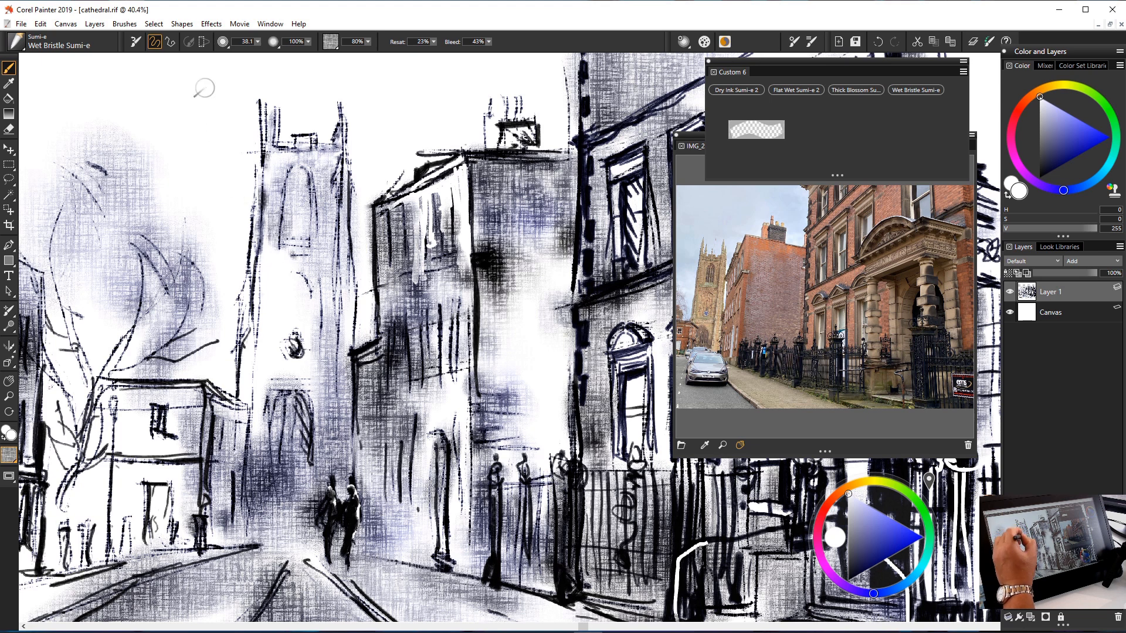
Set the brush size to 87.2 and blend soft tone over the cathedral tower's middle and lower walls and beside its base.
left_click_drag(257, 41, 276, 53)
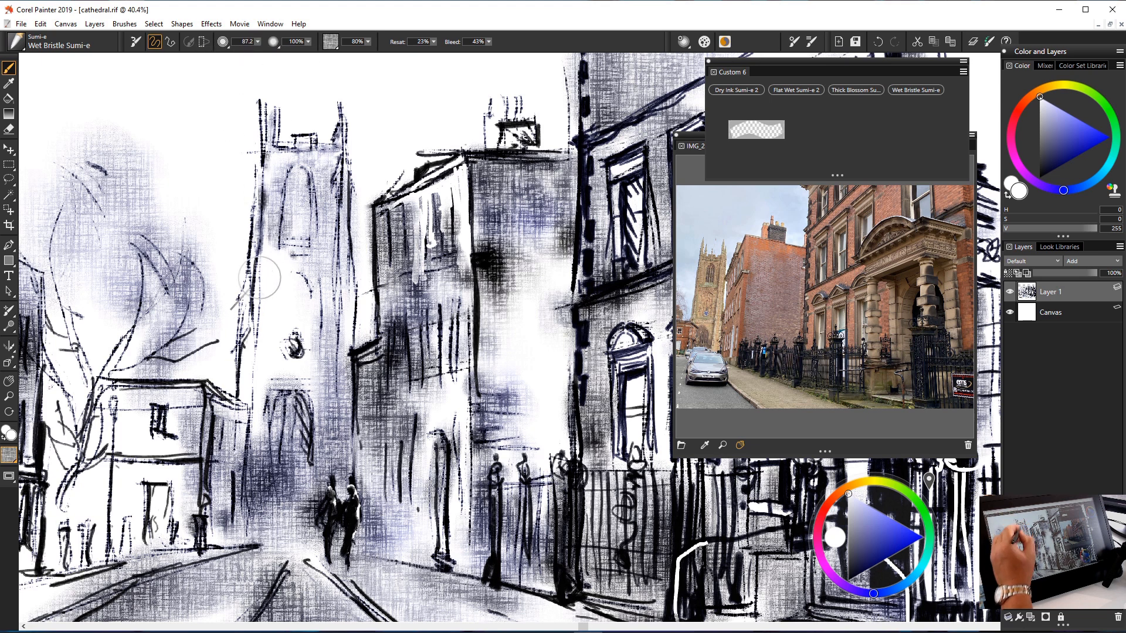
left_click_drag(304, 267, 280, 290)
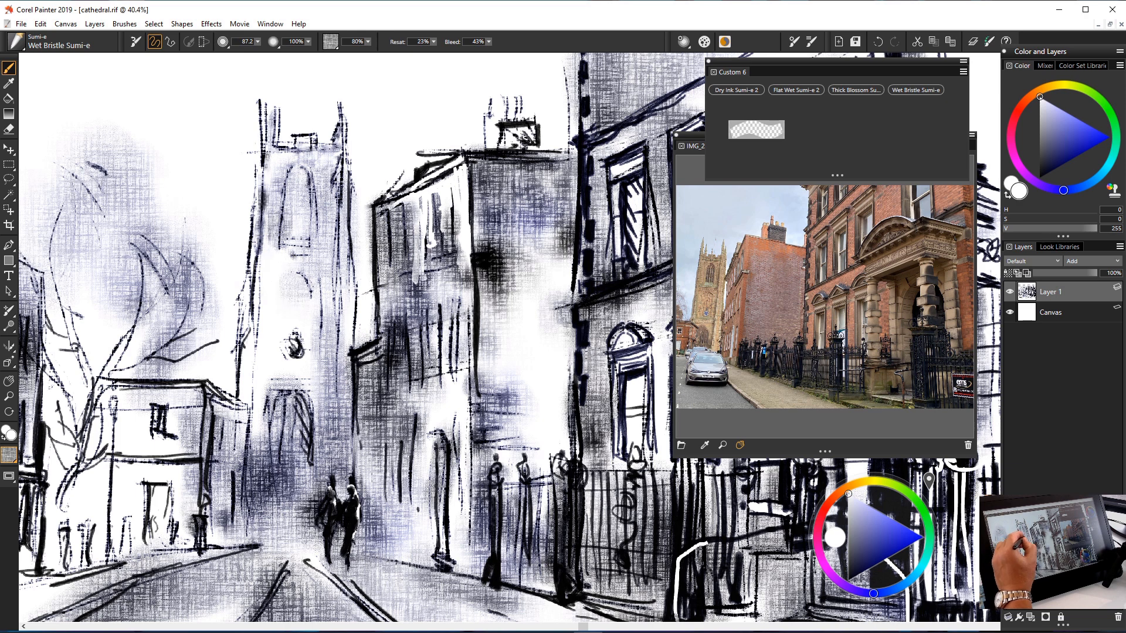
left_click_drag(284, 246, 267, 286)
mouse_move(266, 247)
left_mouse_down()
mouse_move(266, 287)
mouse_move(246, 316)
mouse_move(294, 340)
mouse_move(313, 302)
mouse_move(354, 316)
left_mouse_up()
mouse_move(367, 272)
left_mouse_down()
mouse_move(331, 297)
mouse_move(320, 360)
left_mouse_up()
left_click_drag(282, 243, 310, 288)
mouse_move(261, 332)
left_mouse_down()
mouse_move(243, 349)
mouse_move(258, 317)
mouse_move(252, 422)
mouse_move(316, 466)
left_mouse_up()
left_click_drag(299, 404, 337, 437)
mouse_move(352, 369)
left_mouse_down()
mouse_move(331, 434)
mouse_move(343, 457)
mouse_move(246, 498)
left_mouse_up()
left_click_drag(223, 422, 258, 498)
mouse_move(252, 405)
left_mouse_down()
mouse_move(255, 491)
mouse_move(249, 405)
mouse_move(238, 422)
left_mouse_up()
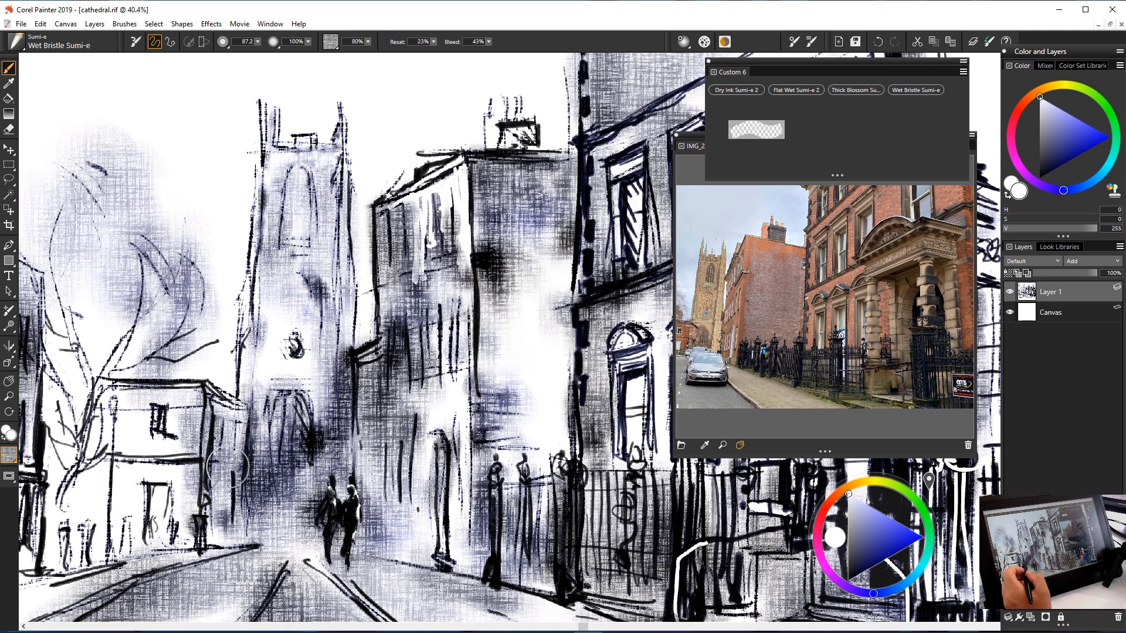
scroll(650, 450, "down", 4)
scroll(651, 450, "down", 2)
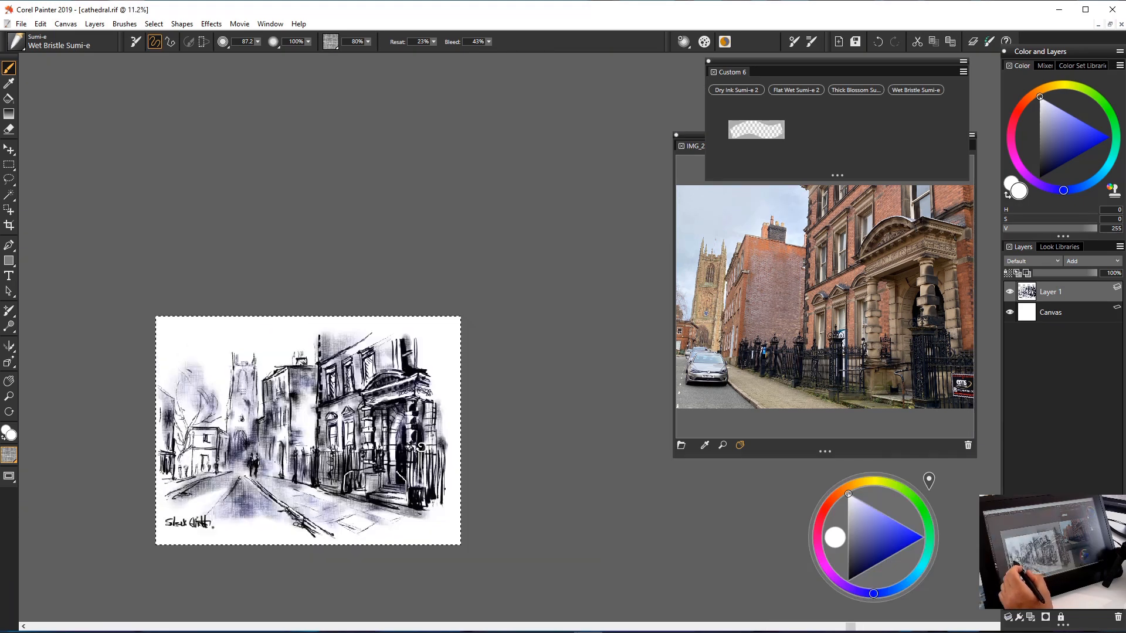
scroll(340, 428, "down", 1)
scroll(339, 428, "up", 3)
scroll(278, 470, "up", 3)
scroll(375, 354, "down", 1)
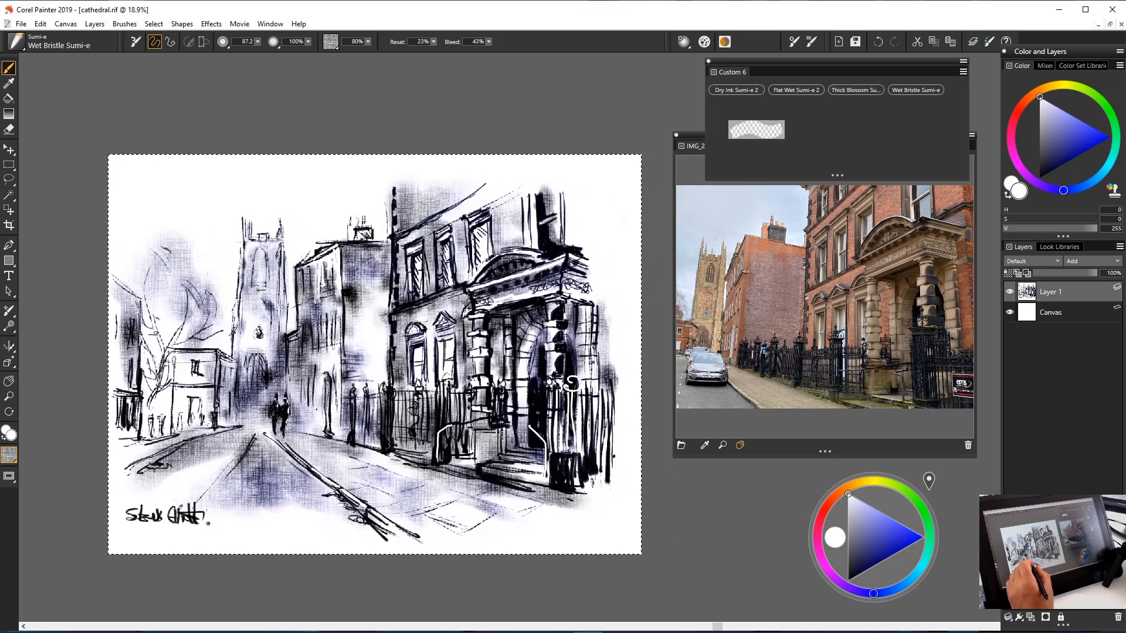
left_click_drag(278, 432, 292, 432)
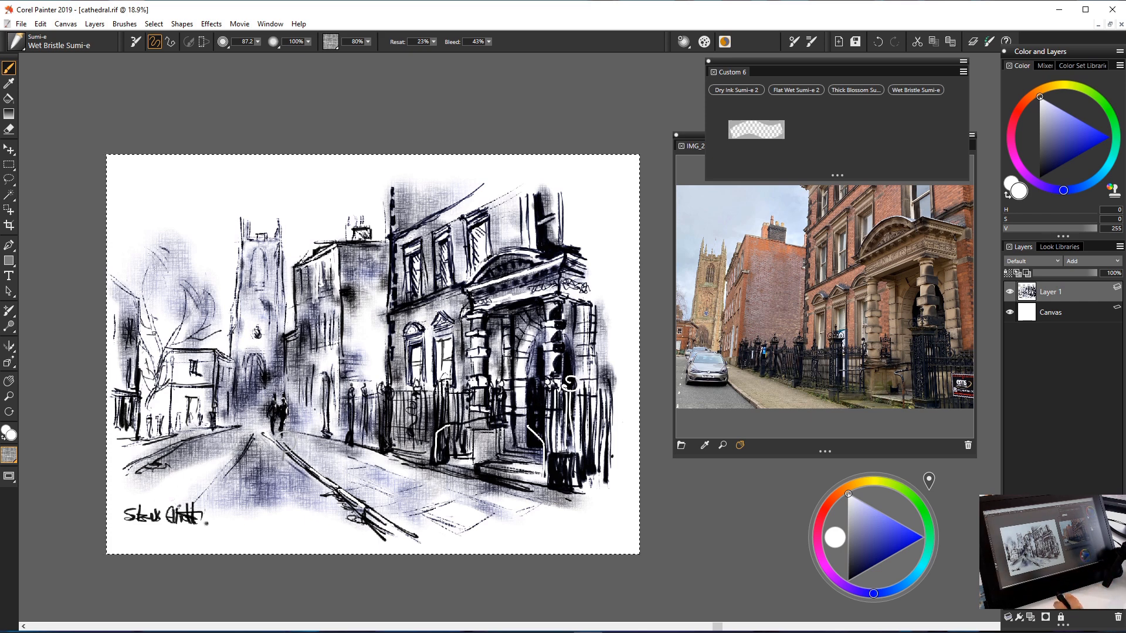
Reduce the Block Eraser size to 3.0 and erase a thin light line along the middle building's roofline.
left_click(756, 129)
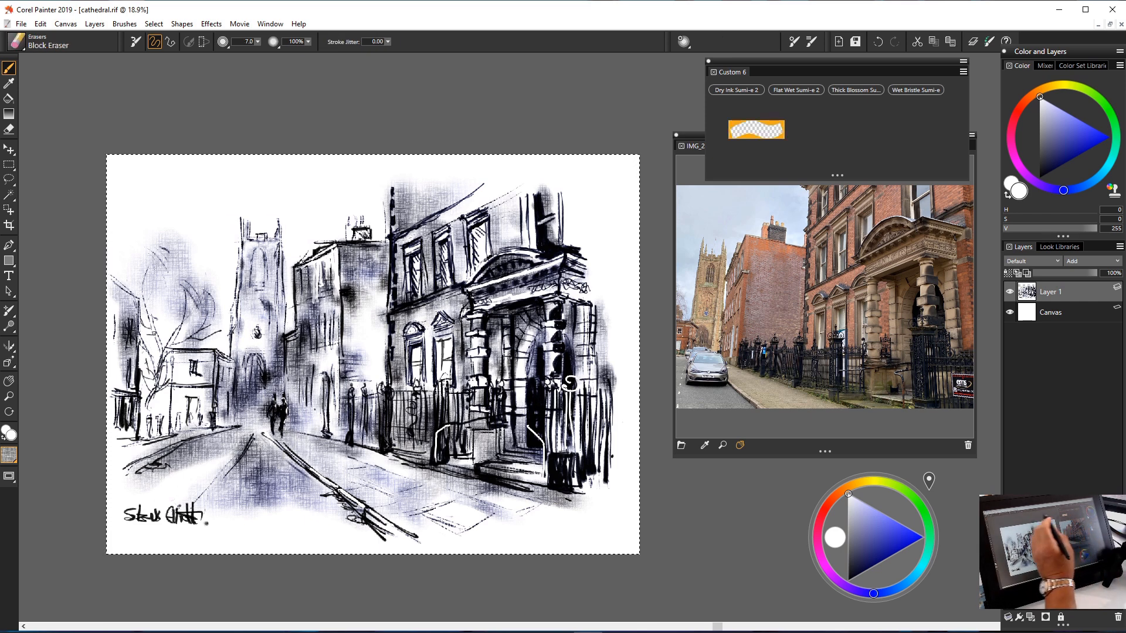
key("bracketleft")
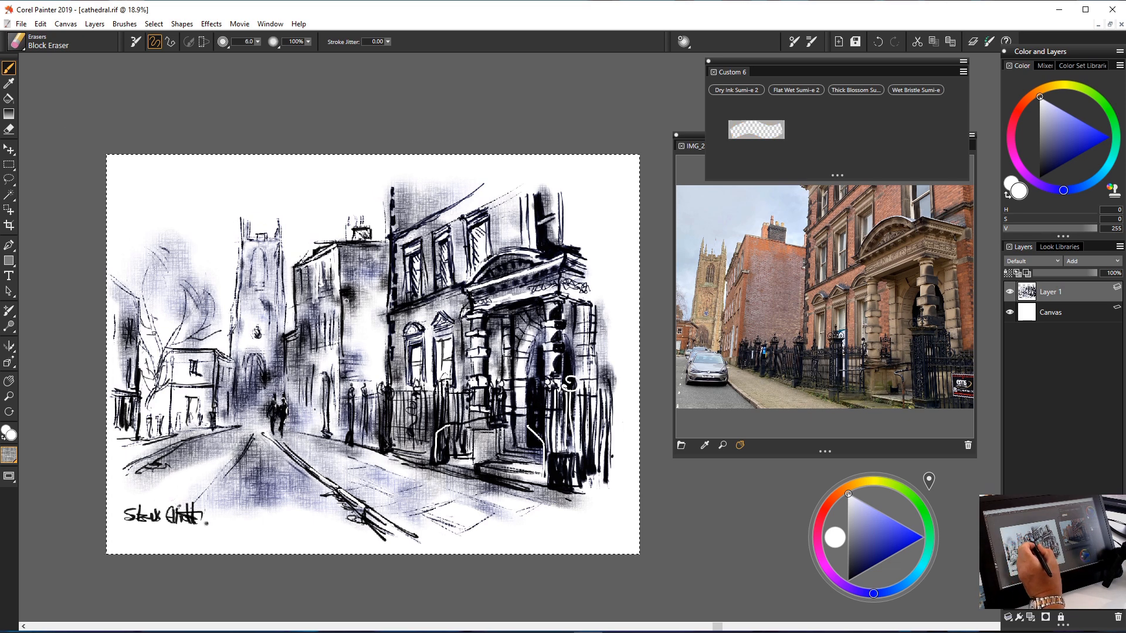
key("bracketleft")
key("bracketleft")
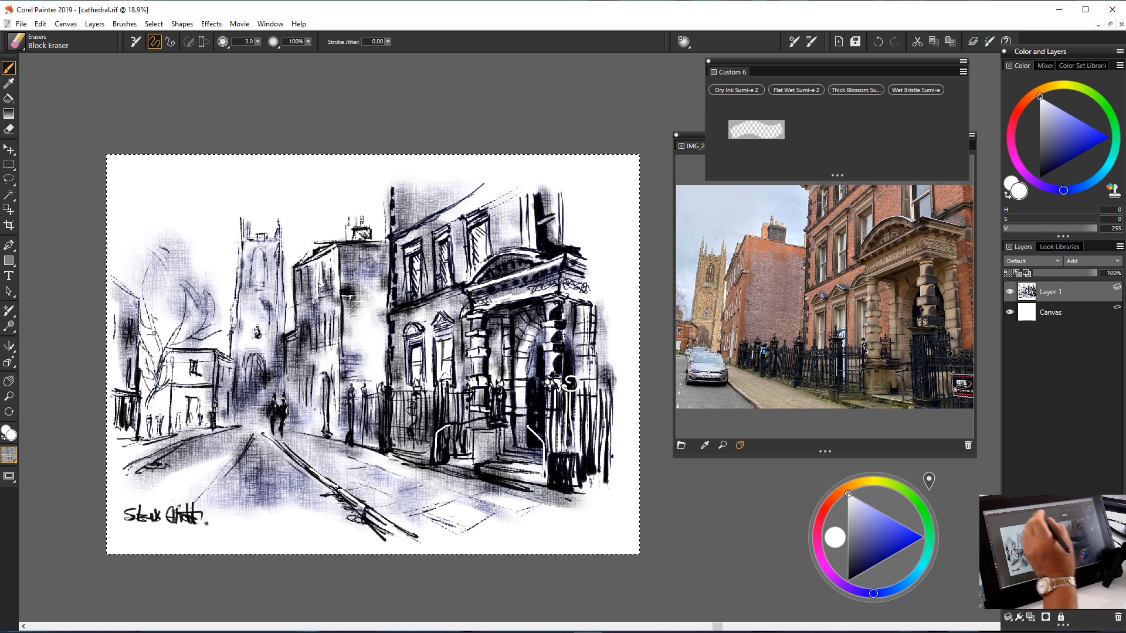
left_click_drag(340, 244, 370, 244)
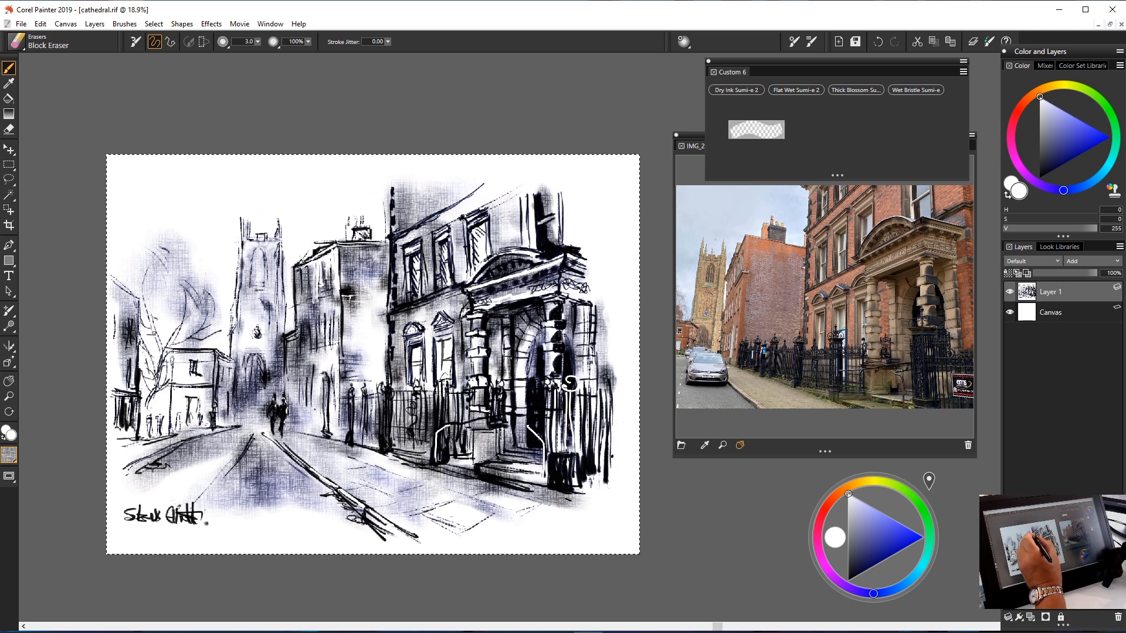